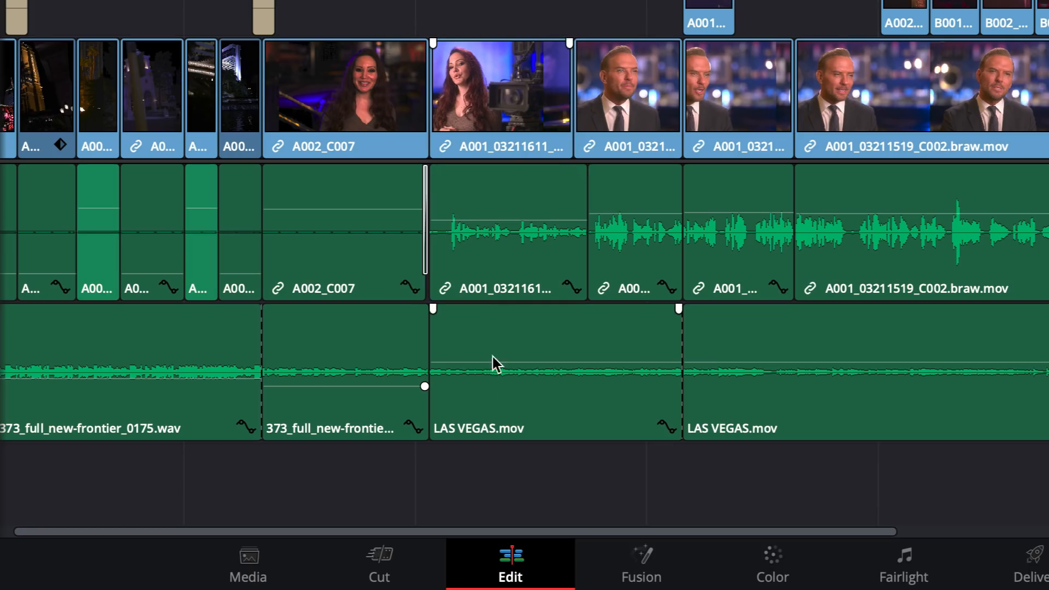
Switch to the Cut page and play the timeline from its beginning.
click(379, 555)
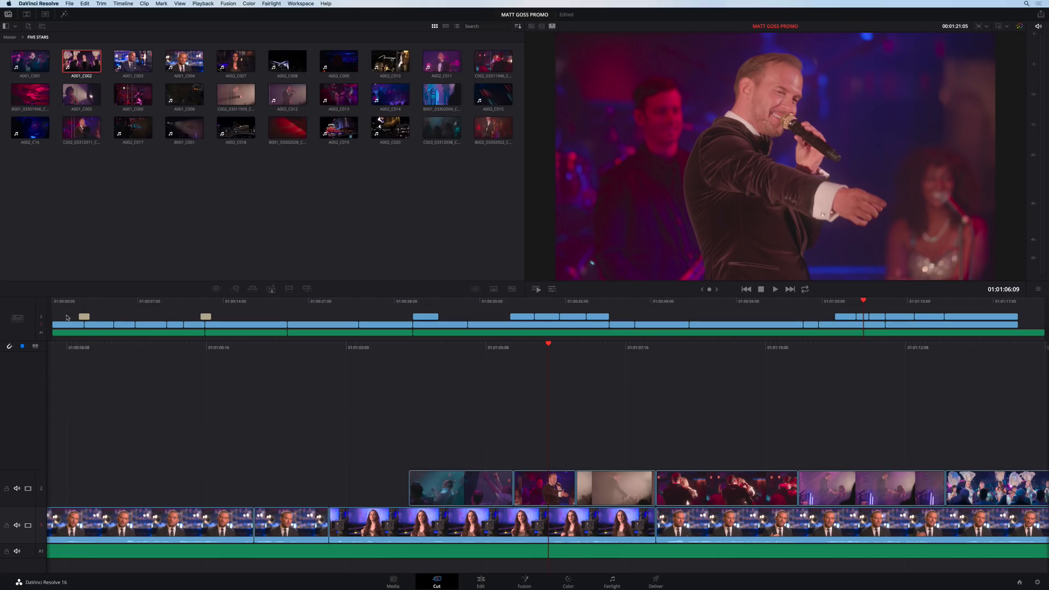
click(53, 301)
key(space)
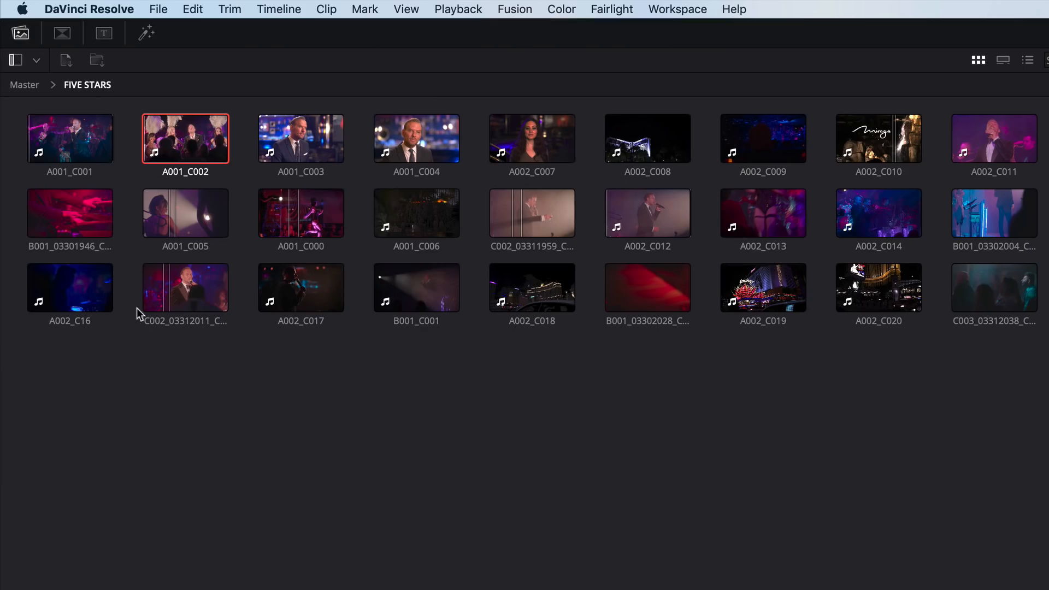
Look through the available transitions, titles and effects, and return to the clips in the media pool.
click(62, 33)
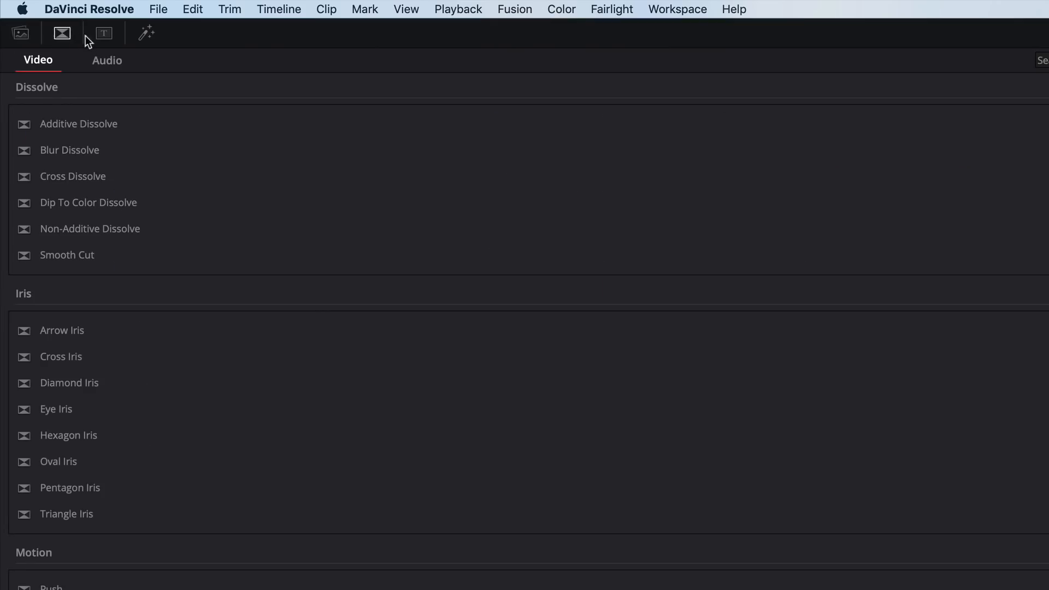
click(103, 33)
click(142, 34)
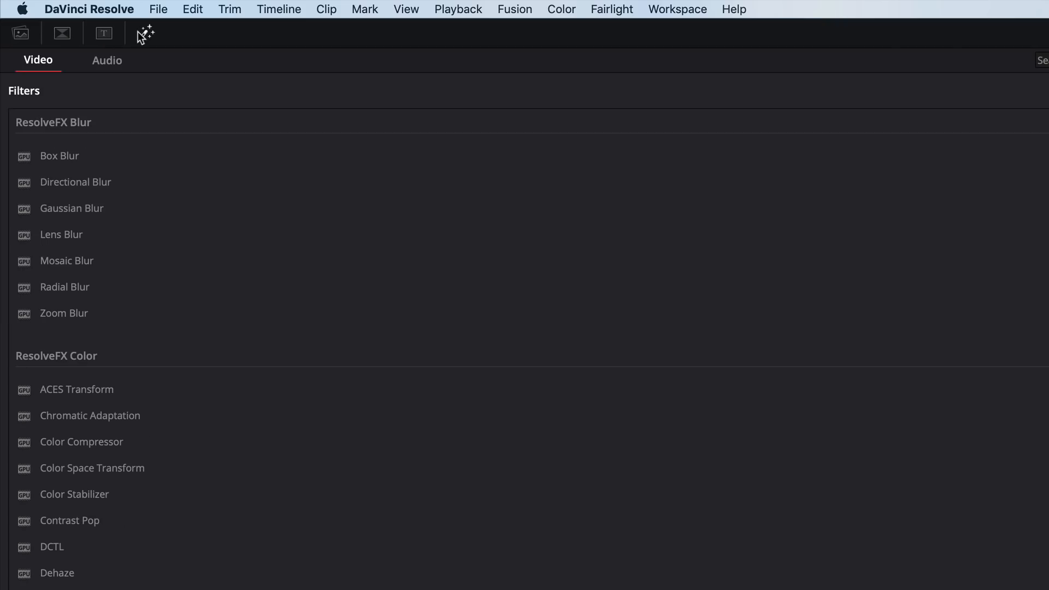
click(22, 35)
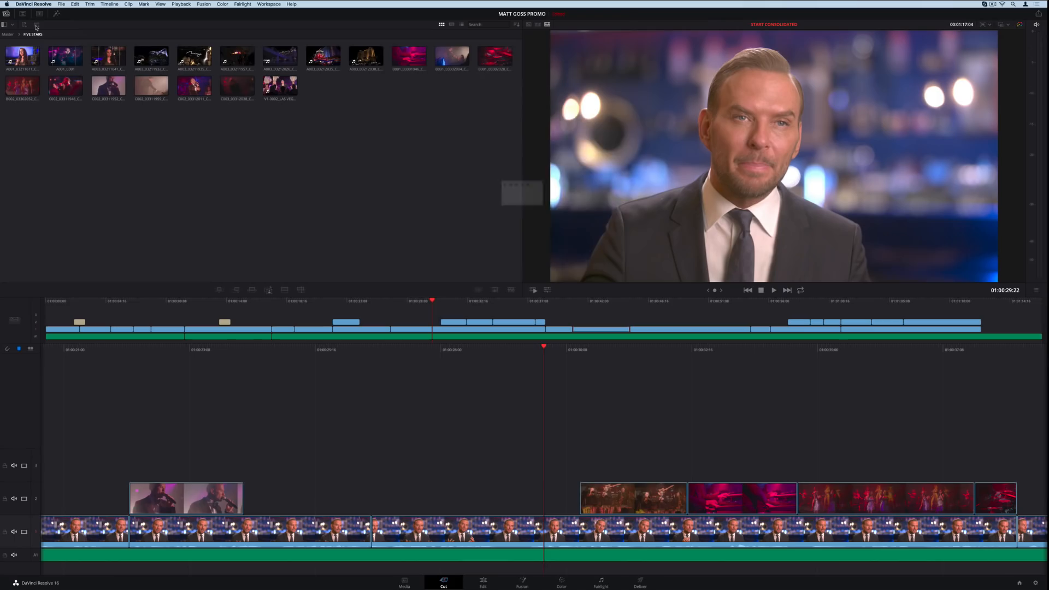
Import the Vegas B-Roll folder from the Media directory into the FIVE STARS bin.
click(83, 52)
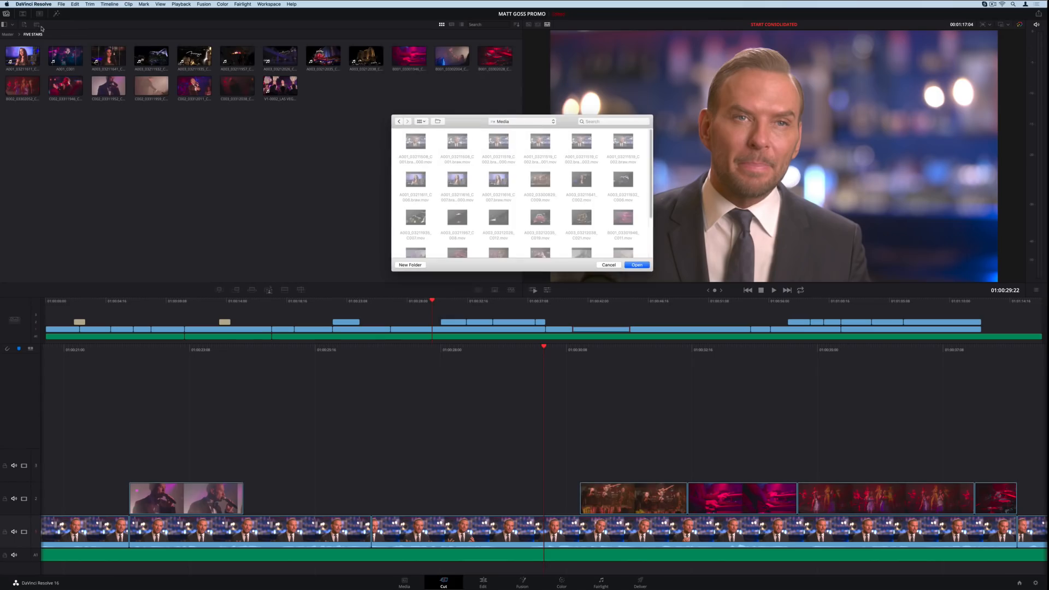
scroll(649, 186, down, 5)
click(580, 230)
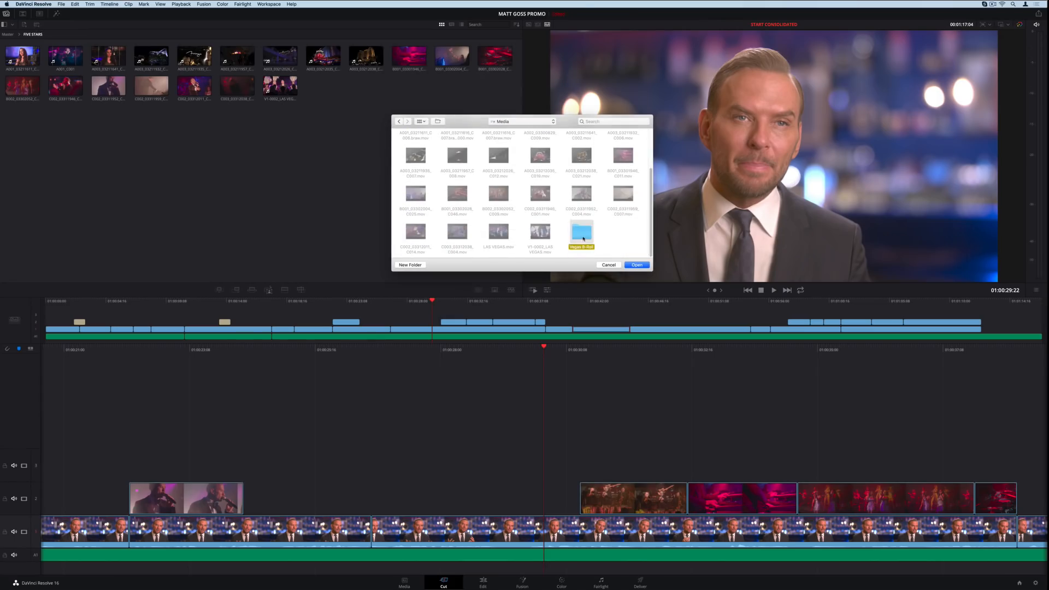
click(637, 264)
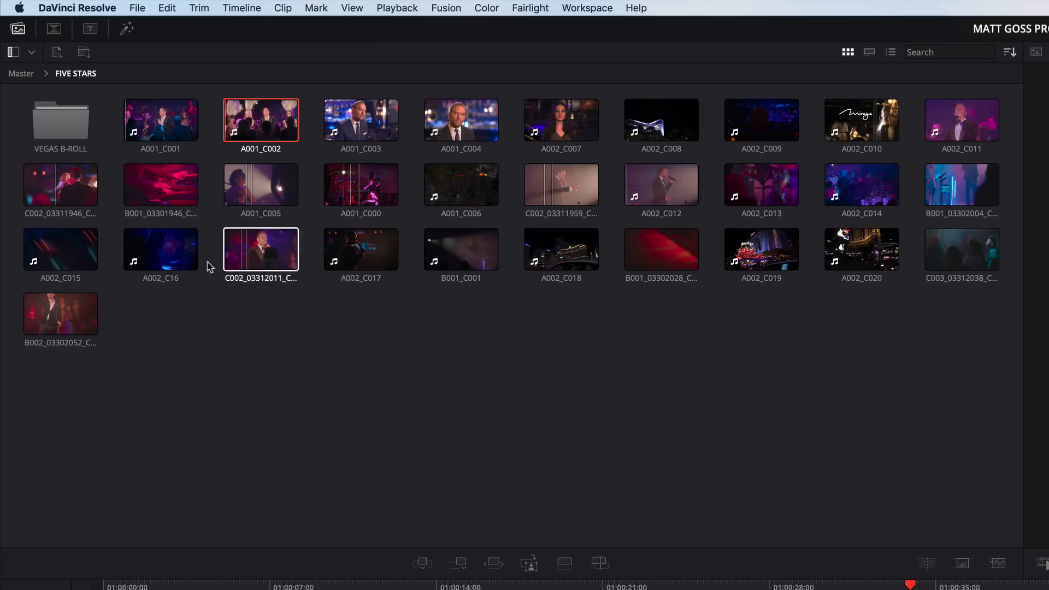
Open the VEGAS B-ROLL bin to view its clips and return to the FIVE STARS bin.
double_click(73, 128)
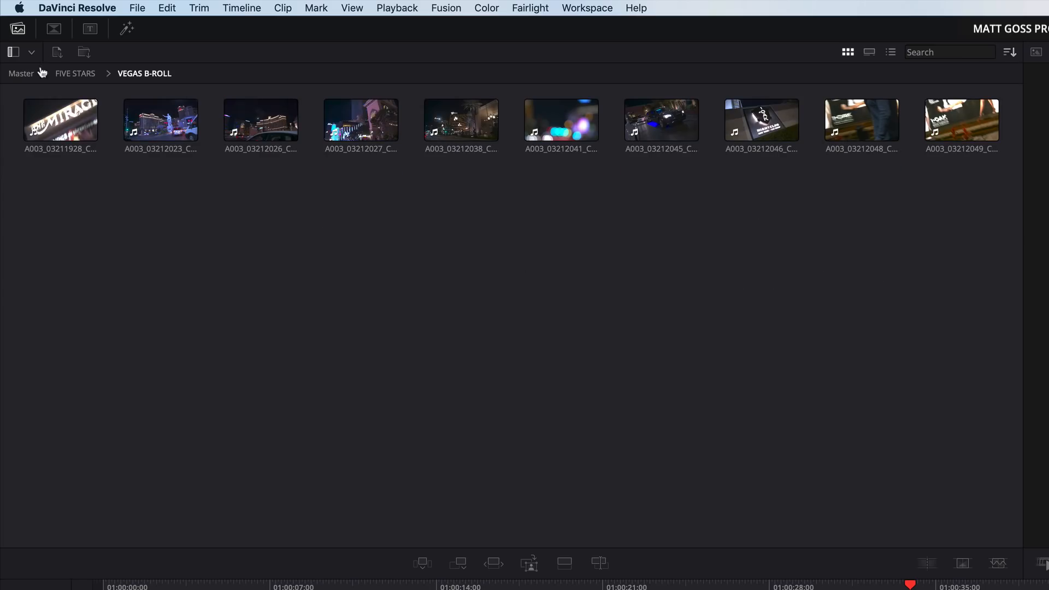
click(32, 52)
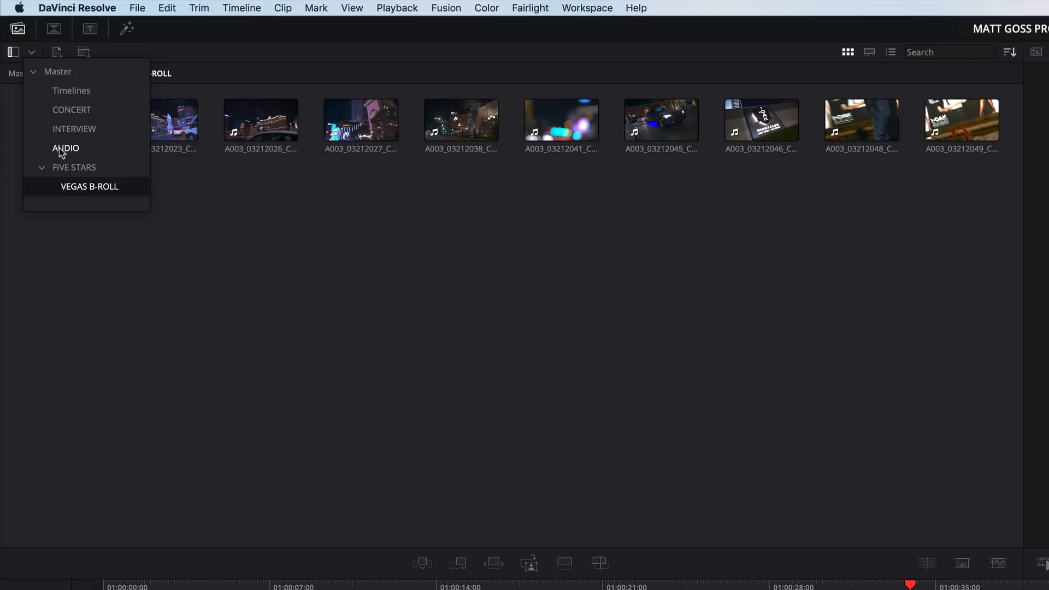
click(62, 168)
click(183, 321)
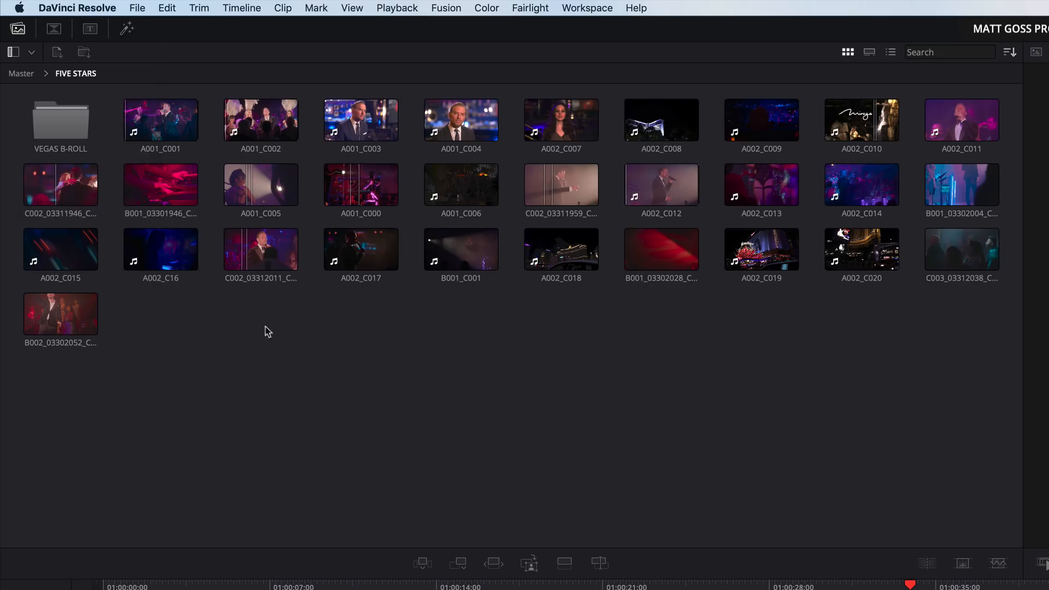
Show the FIVE STARS clips in list view and in filmstrip view, and preview clip A001_C002 in the viewer.
click(891, 52)
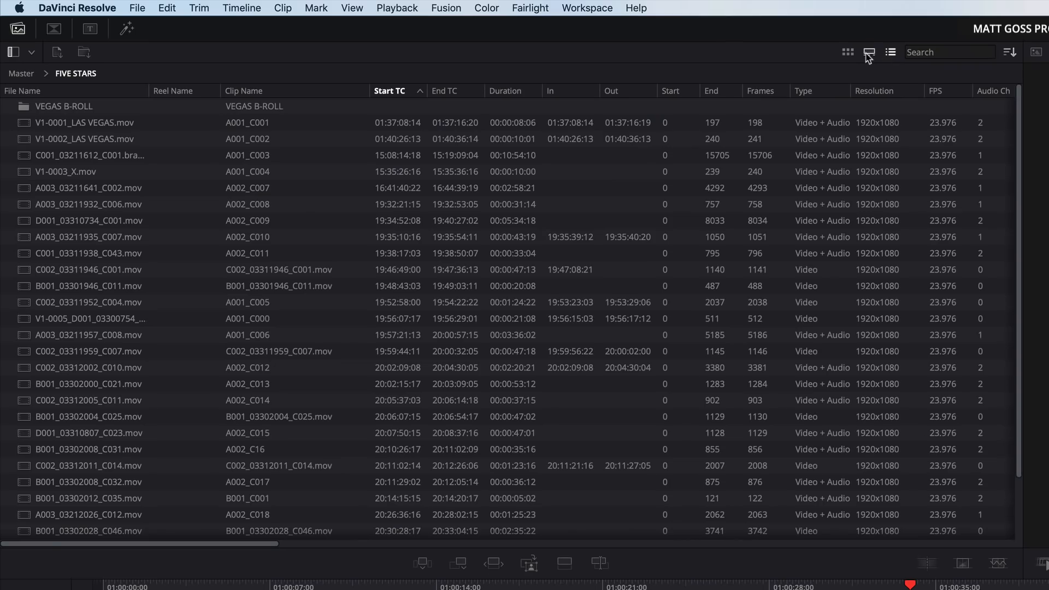
click(868, 53)
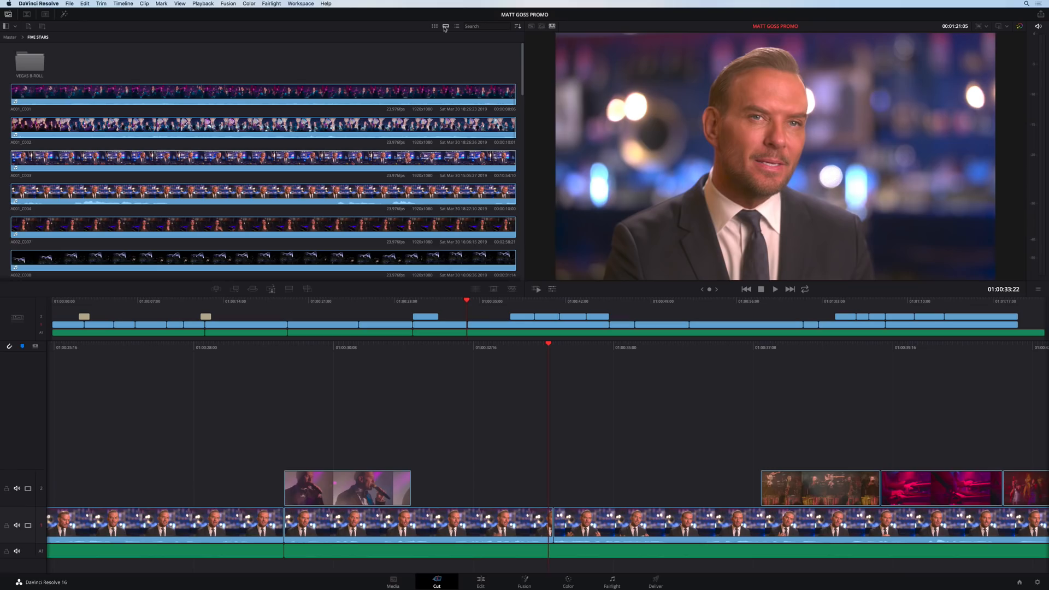
click(189, 130)
double_click(189, 130)
key(space)
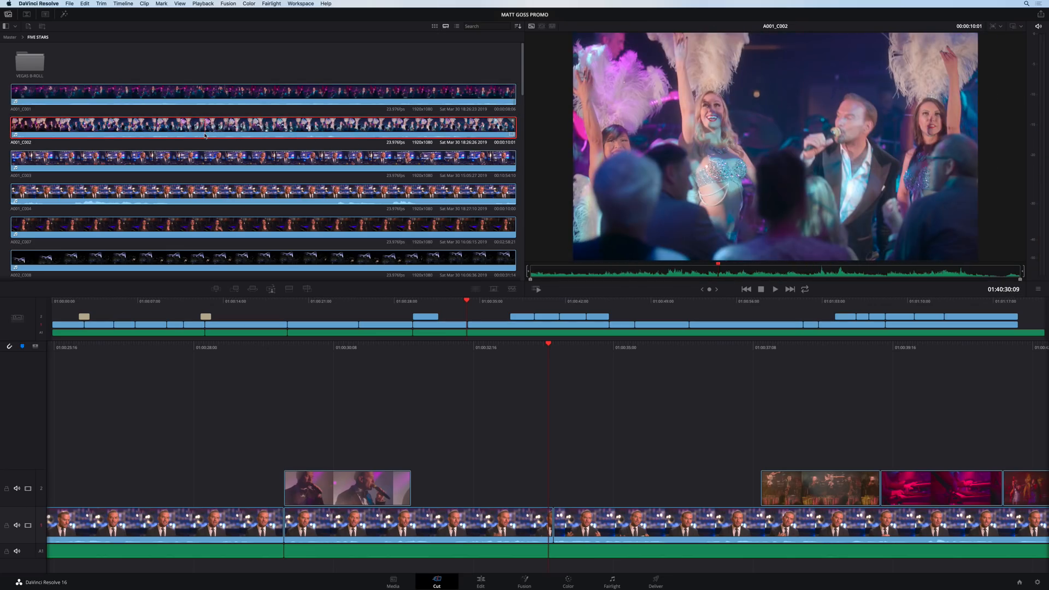
Move the second title on video track 2 earlier, to about ten seconds into the timeline, using the full timeline overview.
drag(208, 302, 242, 307)
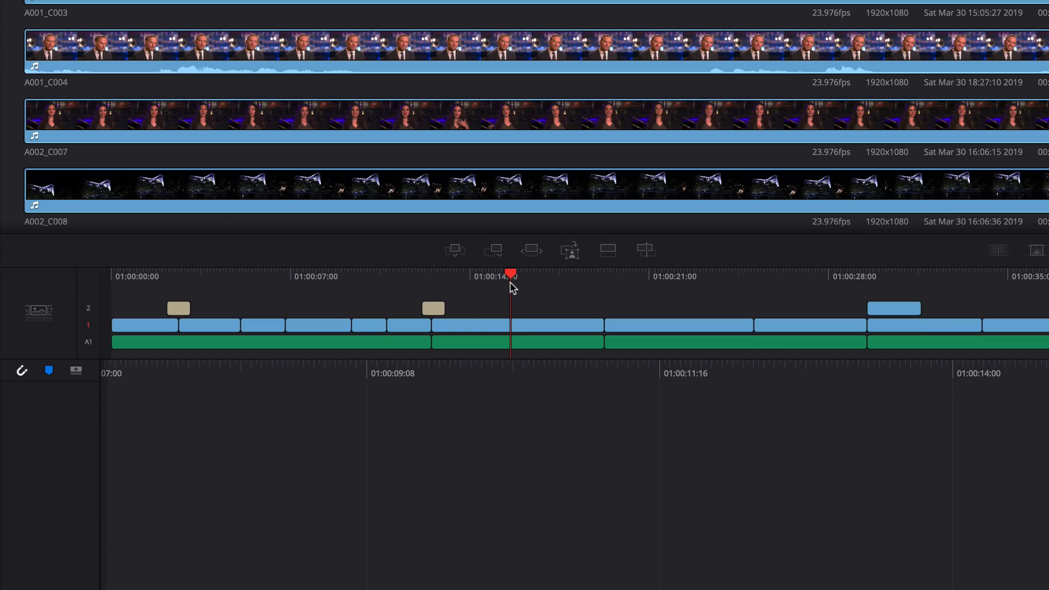
click(434, 309)
drag(434, 310, 386, 316)
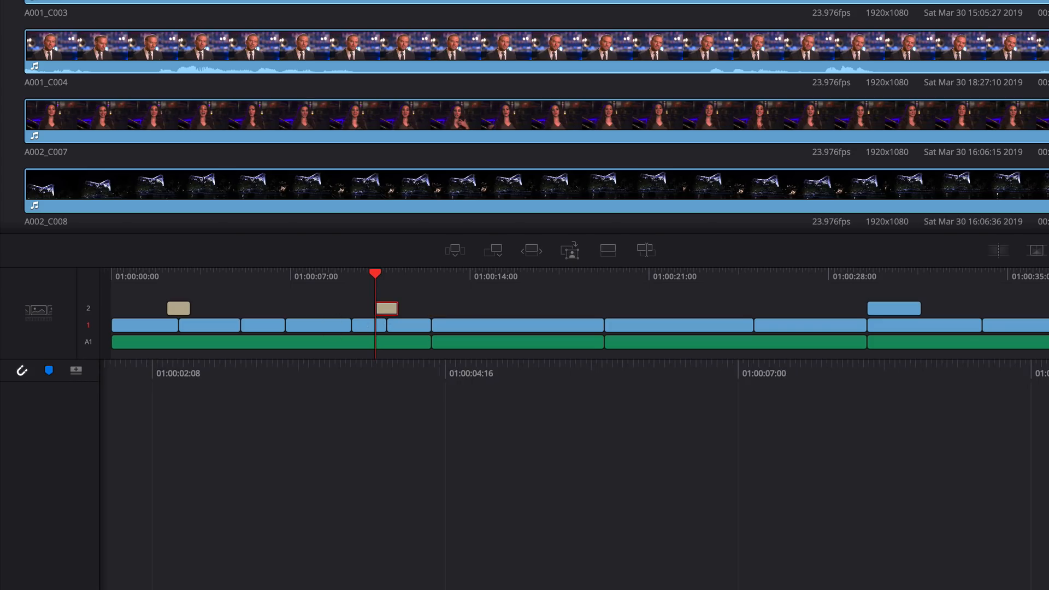
Move the third clip on video track 1 to just after the sixth clip in the full timeline overview.
click(267, 326)
drag(266, 327, 432, 326)
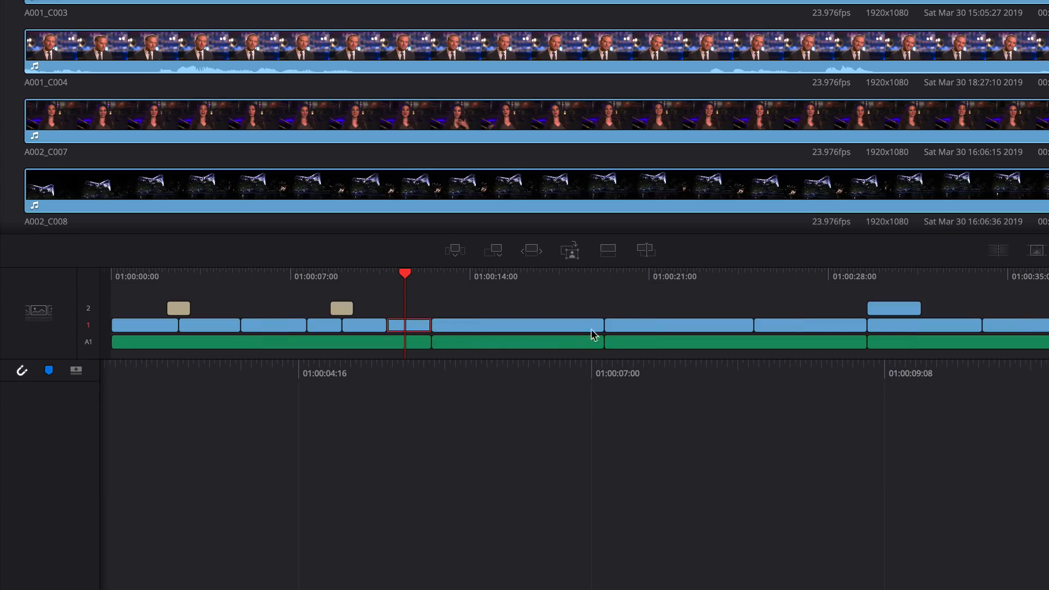
mouse_move(612, 331)
mouse_down()
mouse_move(650, 336)
mouse_move(631, 337)
mouse_up()
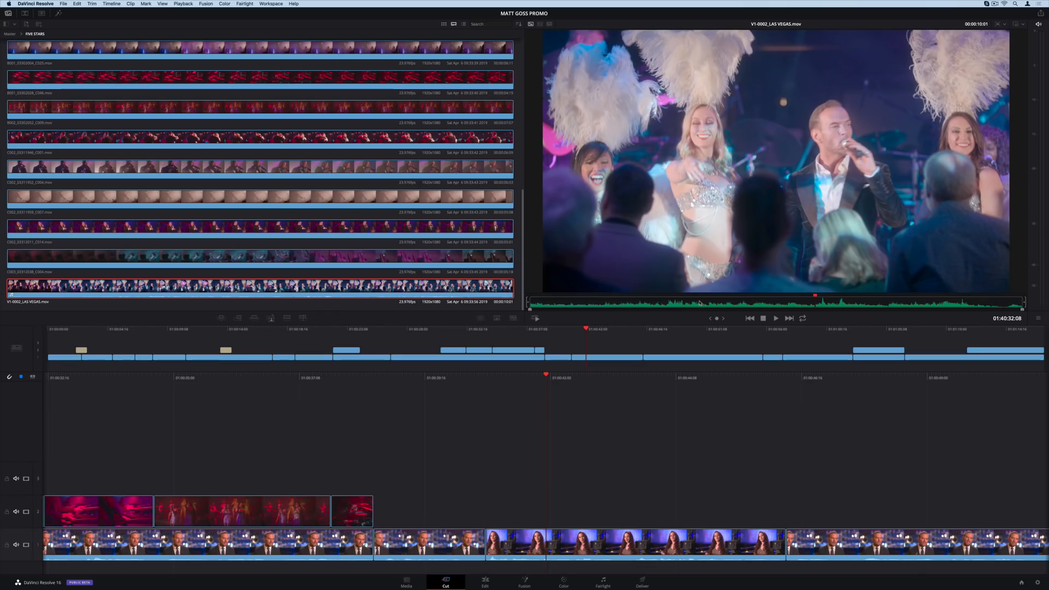
Mark an In point at 01:40:30:00 and an Out point at 01:40:32:01 on source clip V1-0002_LAS VEGAS.mov.
key(i)
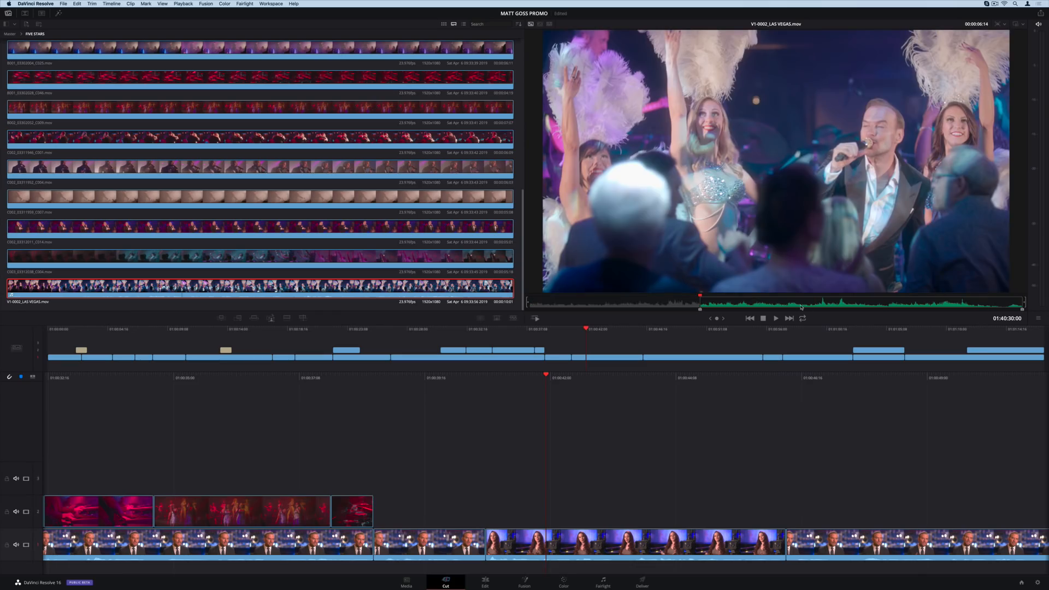
click(801, 307)
key(o)
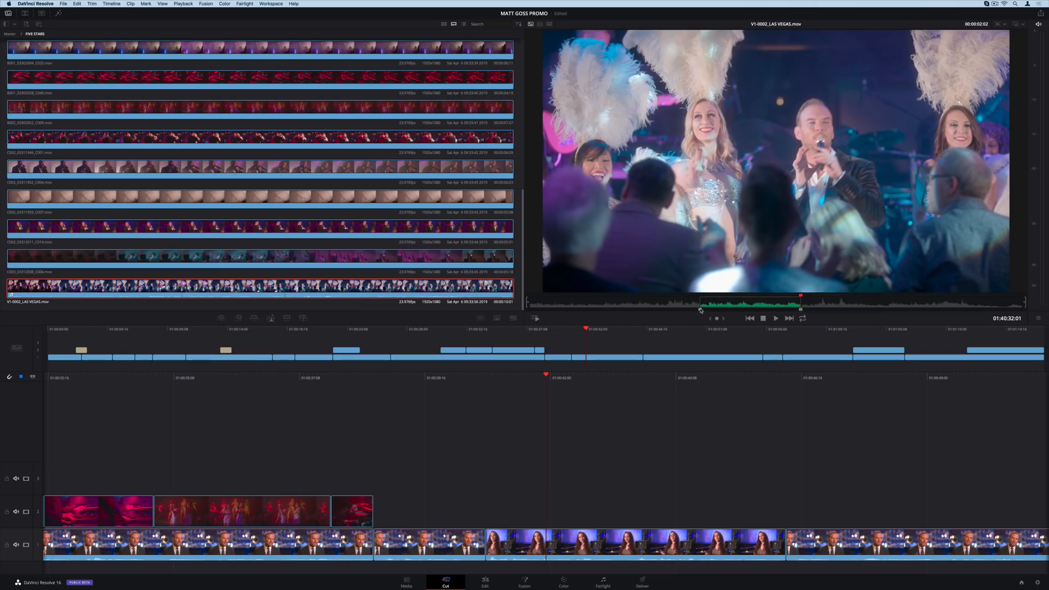
Fine-tune the marked range of the Las Vegas source clip, setting its In point to 01:40:29:12.
drag(700, 310, 699, 311)
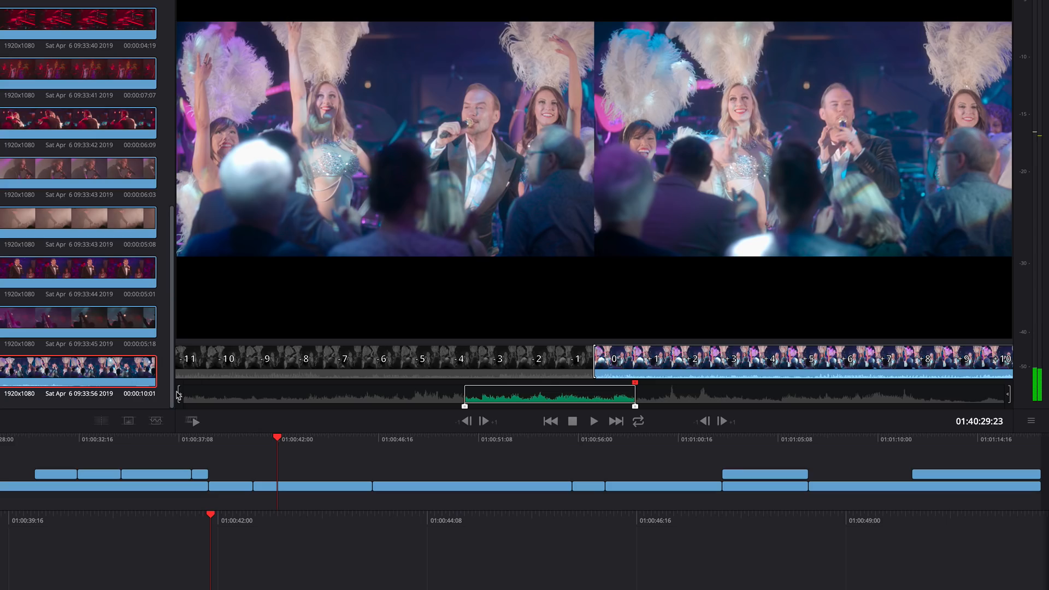
drag(178, 394, 141, 395)
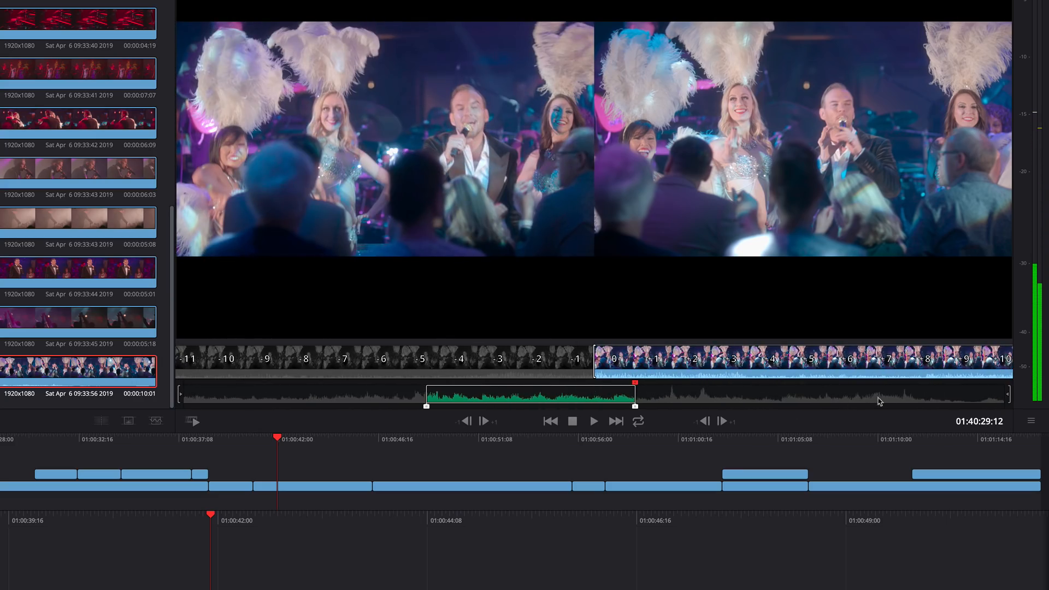
mouse_move(1009, 395)
mouse_down()
mouse_move(975, 395)
mouse_move(1009, 395)
mouse_up()
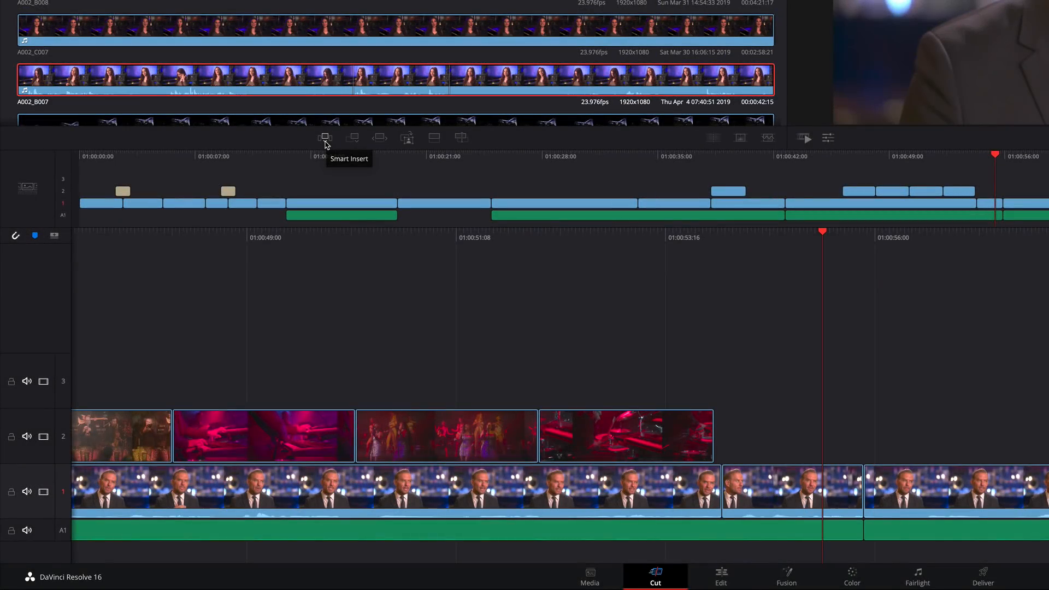
Smart-insert clip A002_B007 at the edit point nearest the playhead and play back the timeline around the insertion.
click(325, 141)
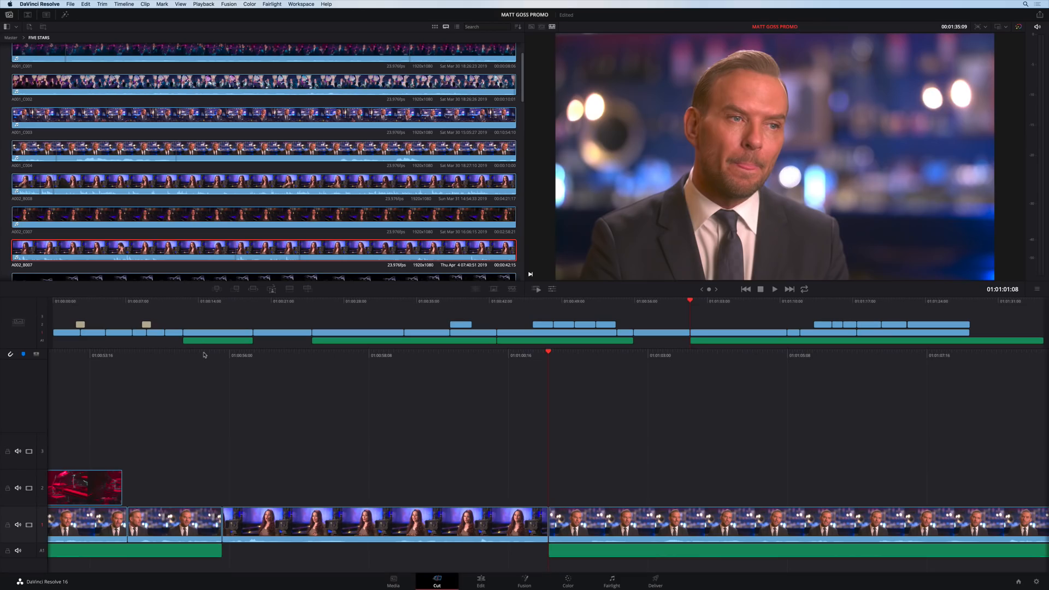
drag(204, 355, 361, 376)
drag(496, 392, 568, 402)
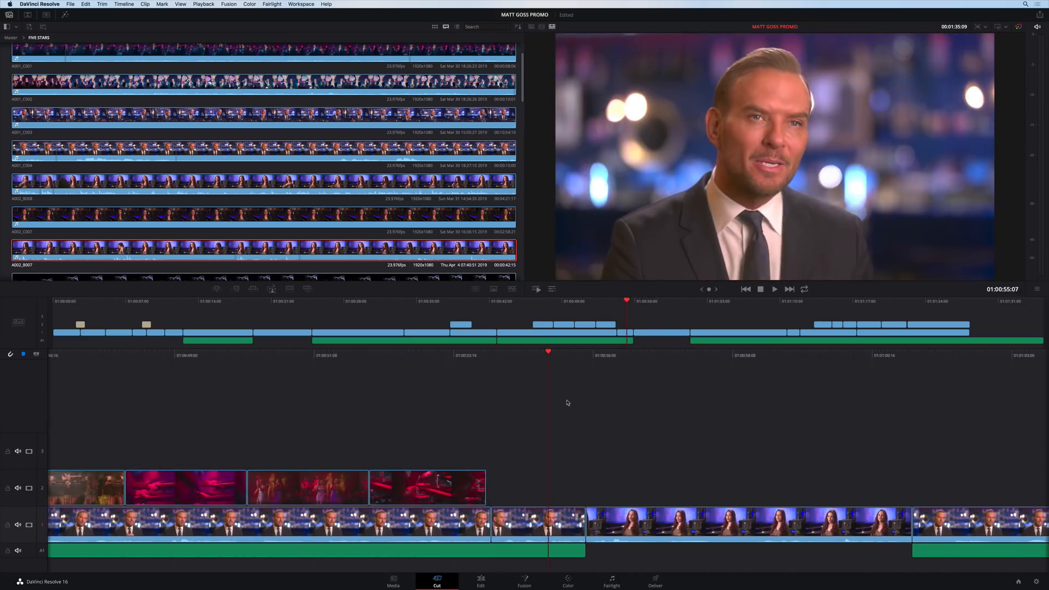
key(space)
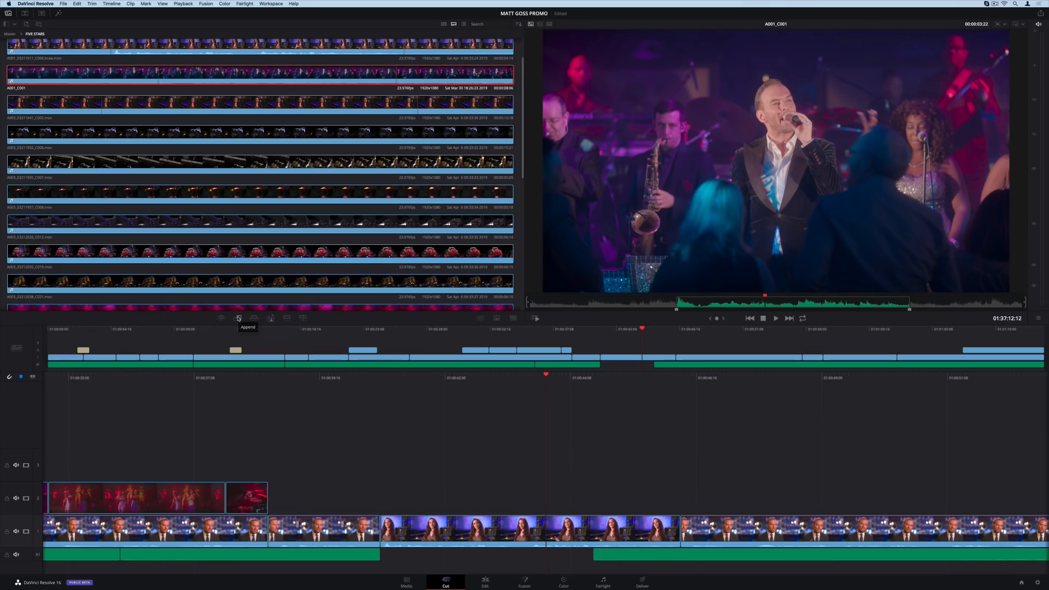
Append the marked part of A001_C001 to the timeline, and ripple overwrite the clip at the playhead with A001_03211611_C006.braw.mov.
click(238, 318)
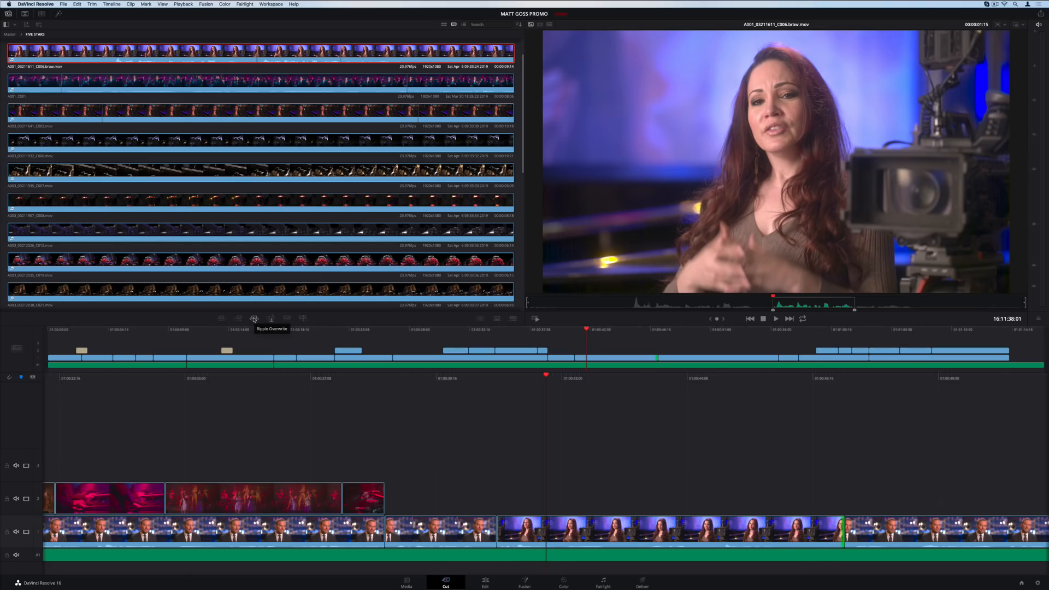
click(254, 319)
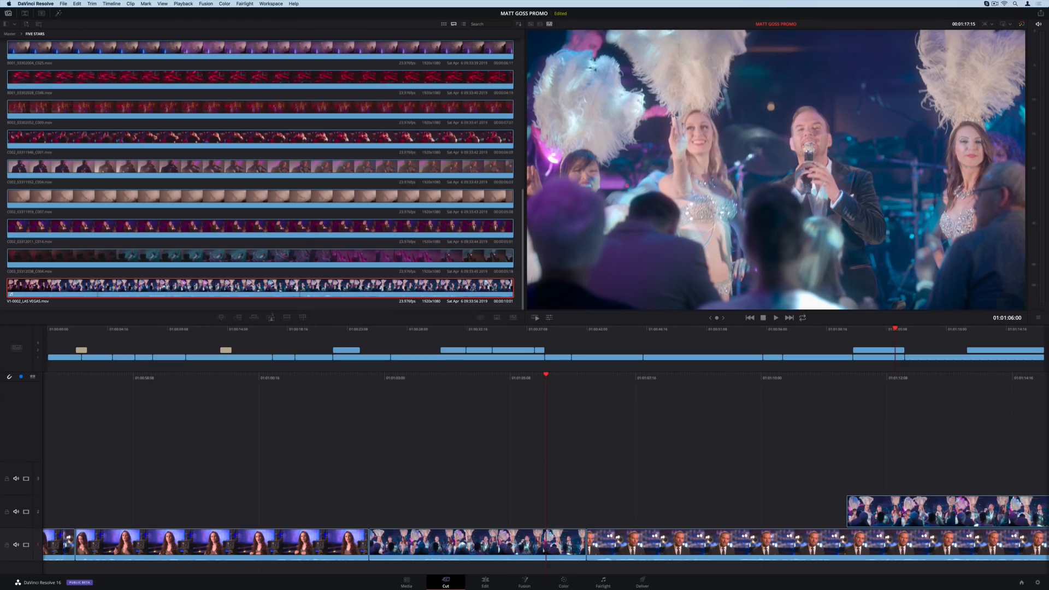
Place the marked range of the concert source clip on top at the playhead, directly after the existing track 2 clip.
click(631, 294)
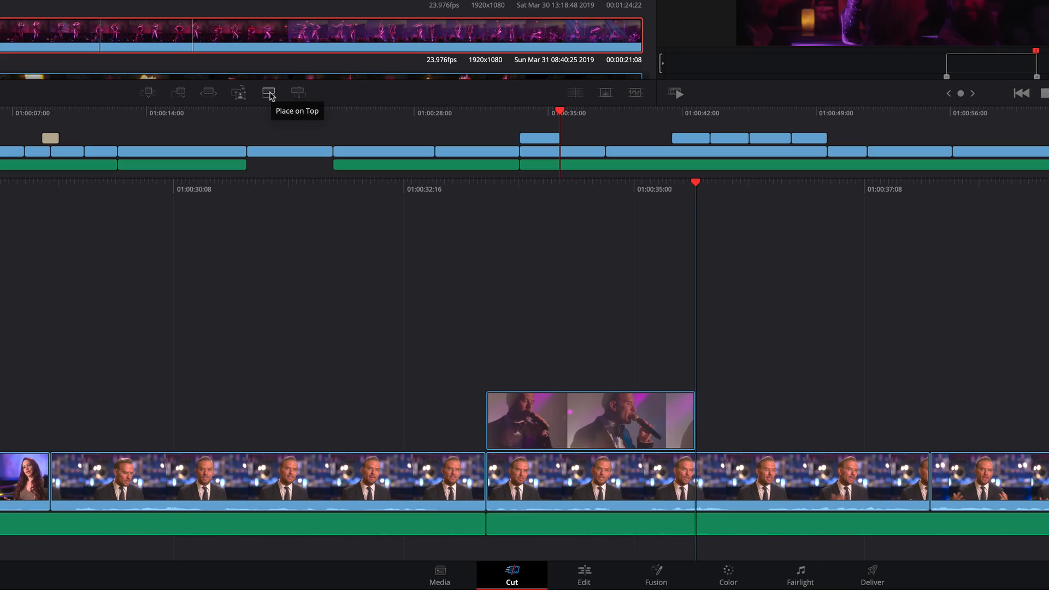
click(268, 94)
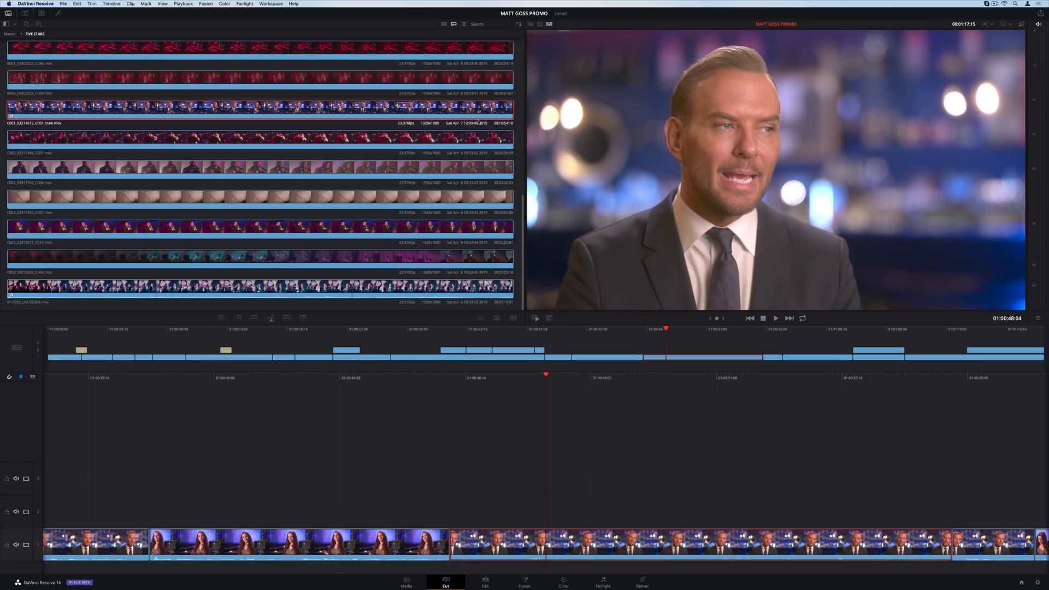
Find the matching section of C001_03211612_C001.braw.mov, mark a 00:00:05:06 range, and source overwrite it into the timeline.
click(474, 106)
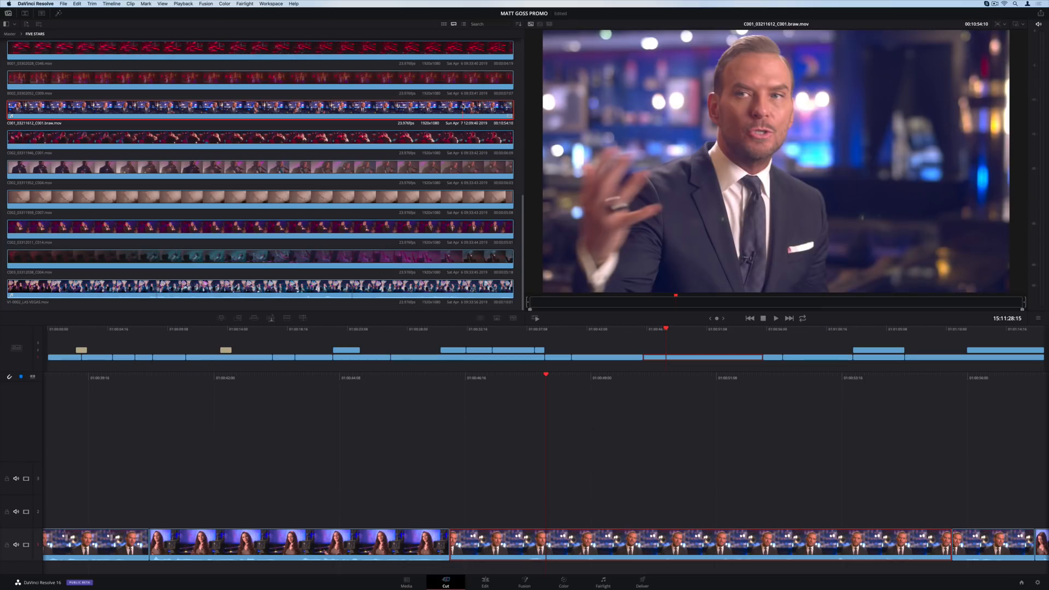
click(810, 302)
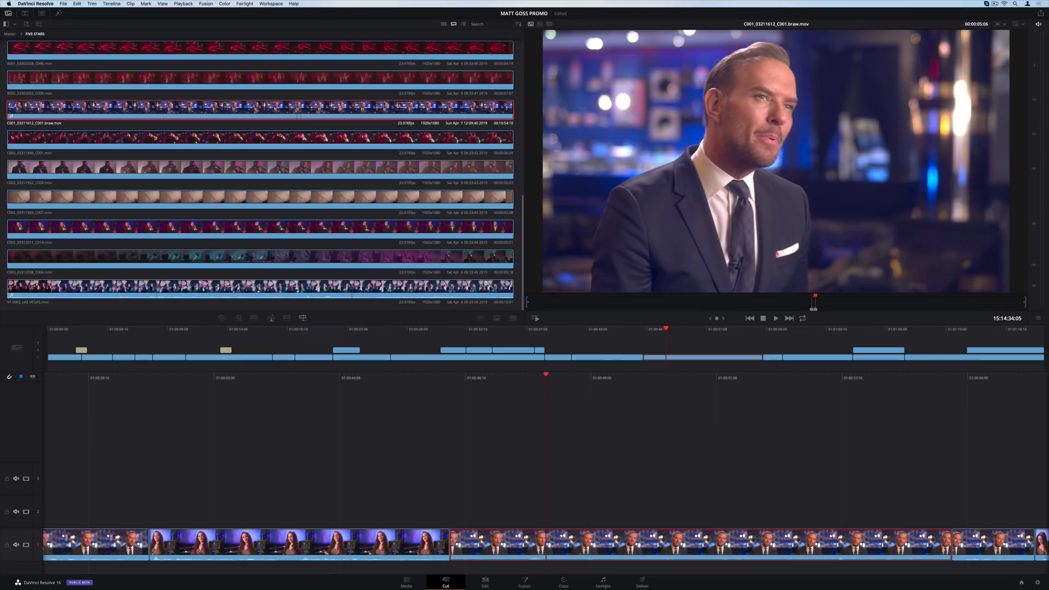
click(303, 318)
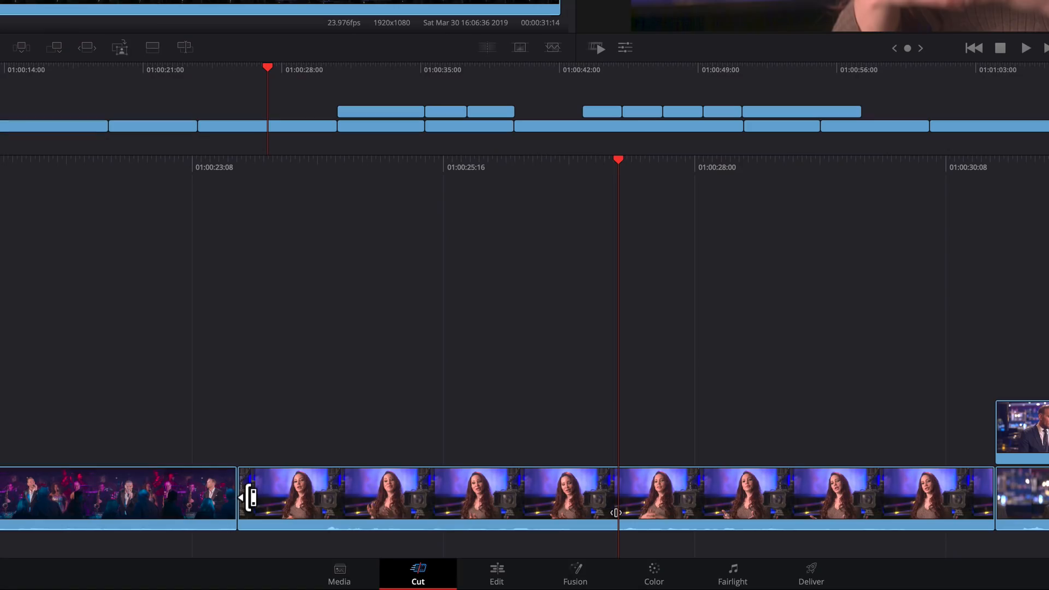
Ripple trim the woman's interview clip following the concert shot, shortening both its start and its end.
drag(251, 497, 321, 497)
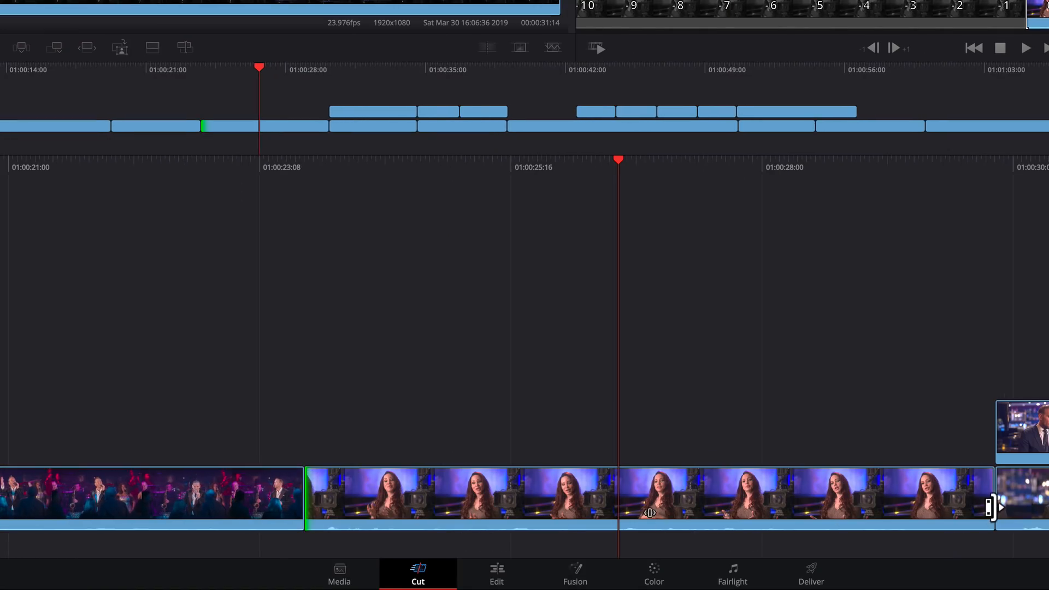
drag(992, 502, 923, 507)
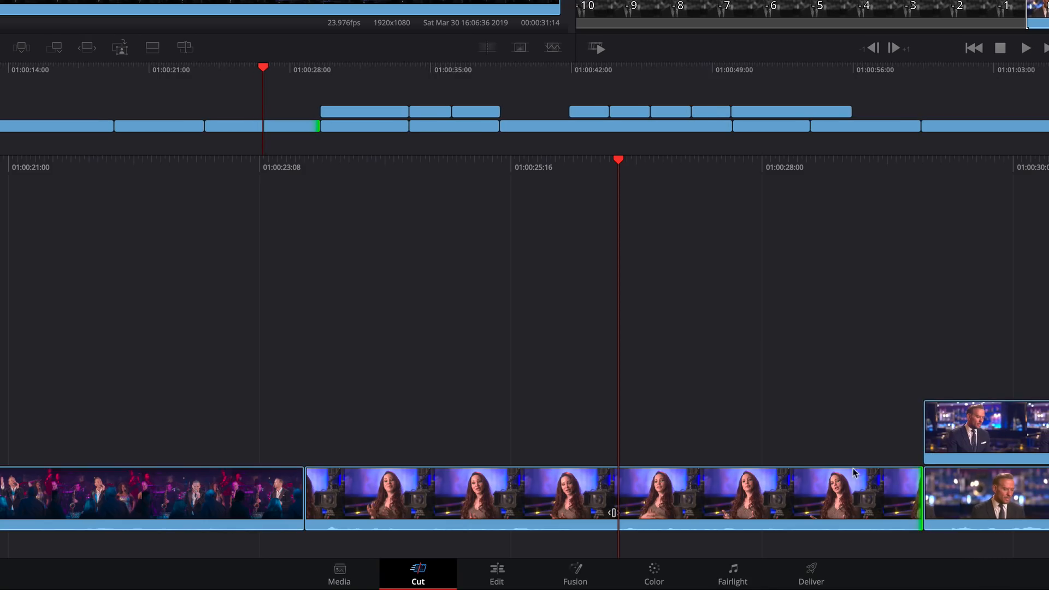
Slip the content of the horn players' clip on track 2 near 01:00:42:00, keeping its position.
click(586, 90)
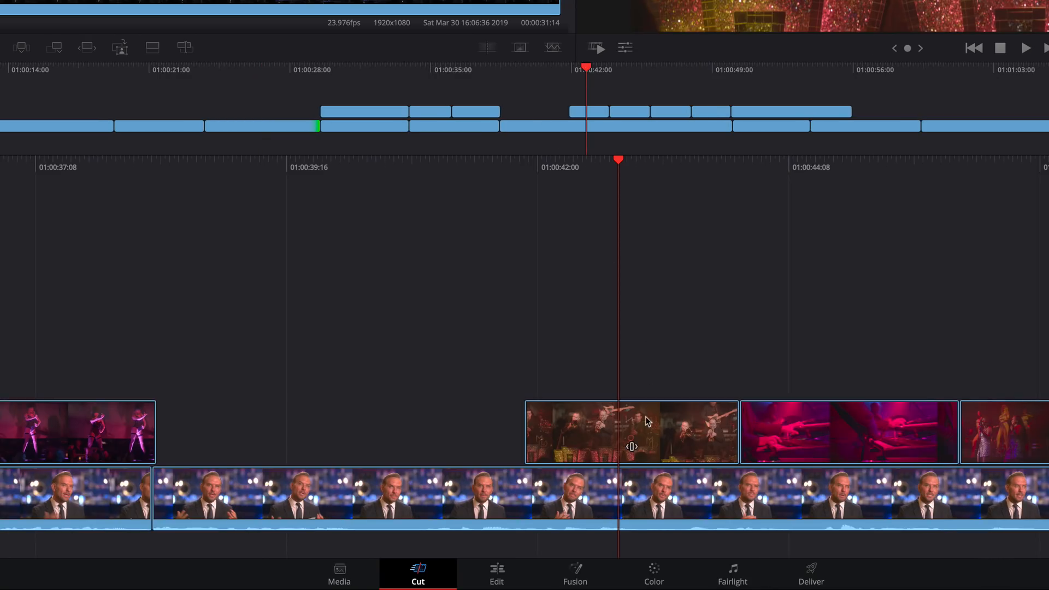
click(636, 449)
drag(639, 447, 883, 447)
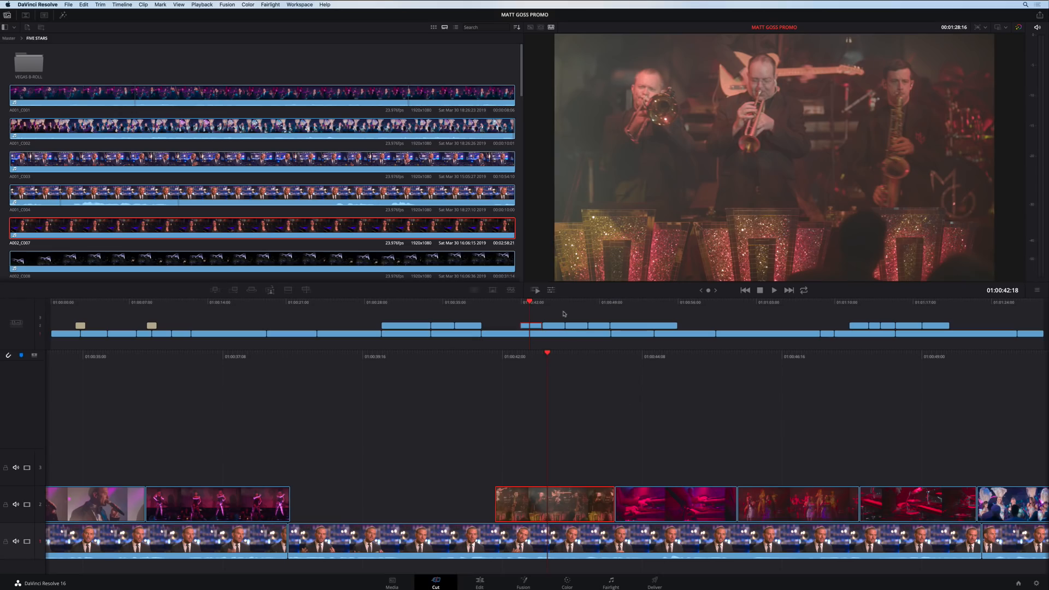
Move the clip of the singer with the feathered showgirls from near 01:00:51:00 to directly after the last track 2 clip.
drag(529, 302, 625, 304)
drag(622, 505, 979, 329)
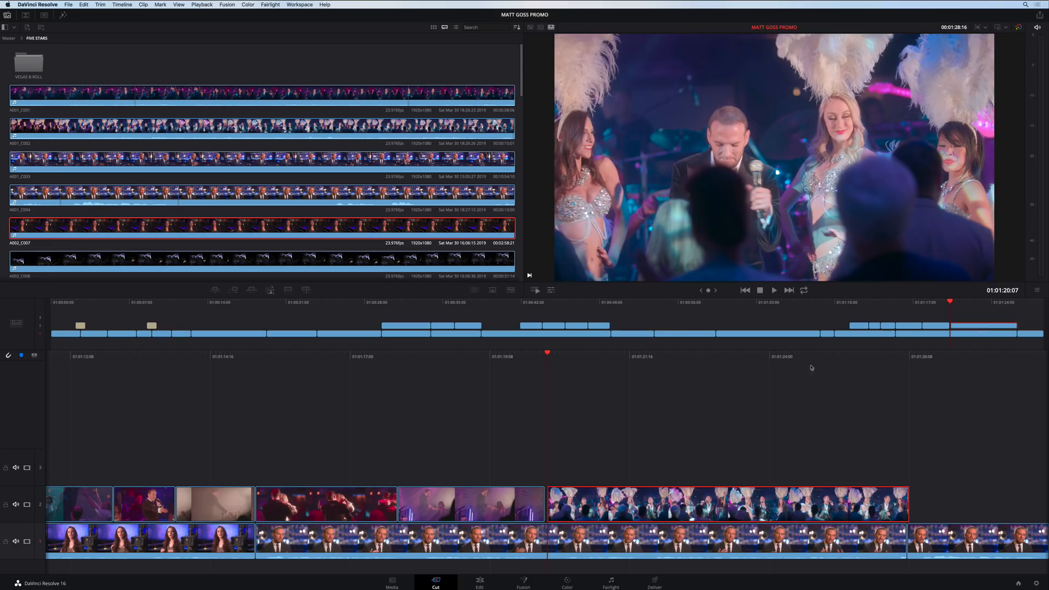
Trim the end of the man's interview clip near 01:00:51:05 and the start of the woman's clip following it in the trim editor.
click(625, 303)
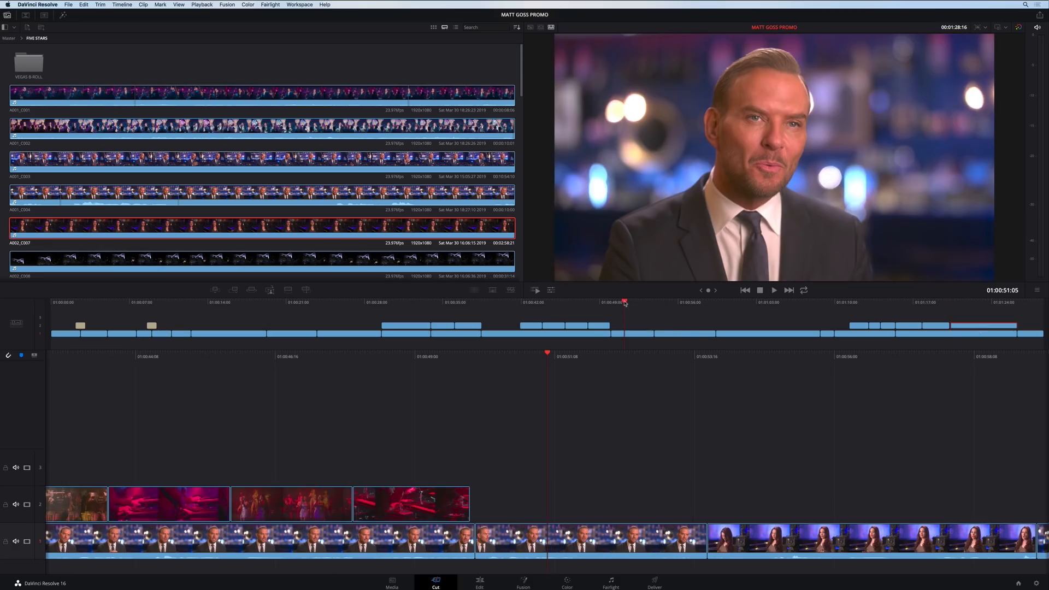
click(708, 532)
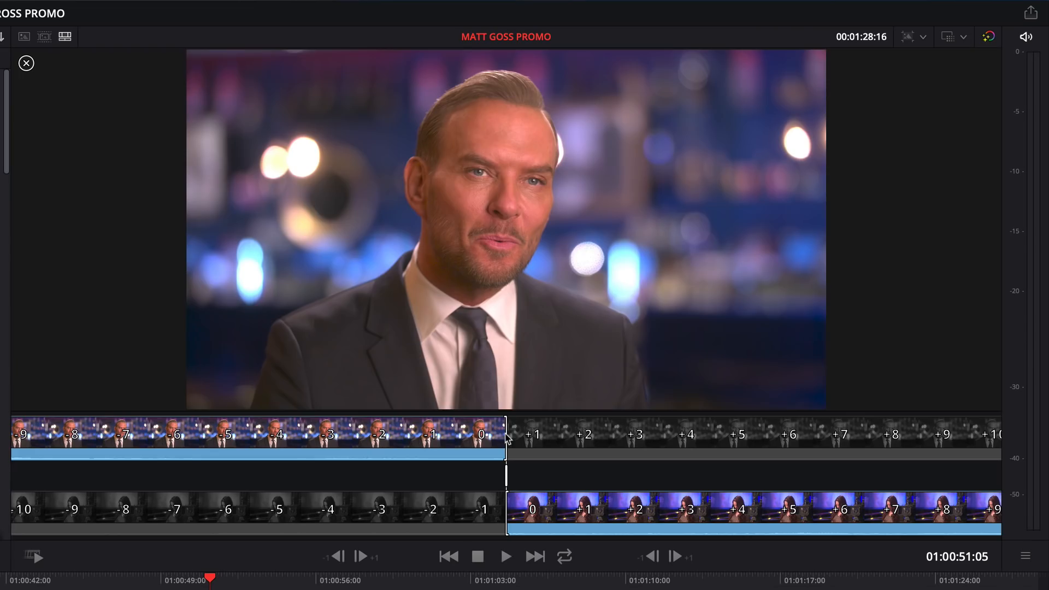
drag(505, 438, 509, 438)
drag(509, 513, 503, 513)
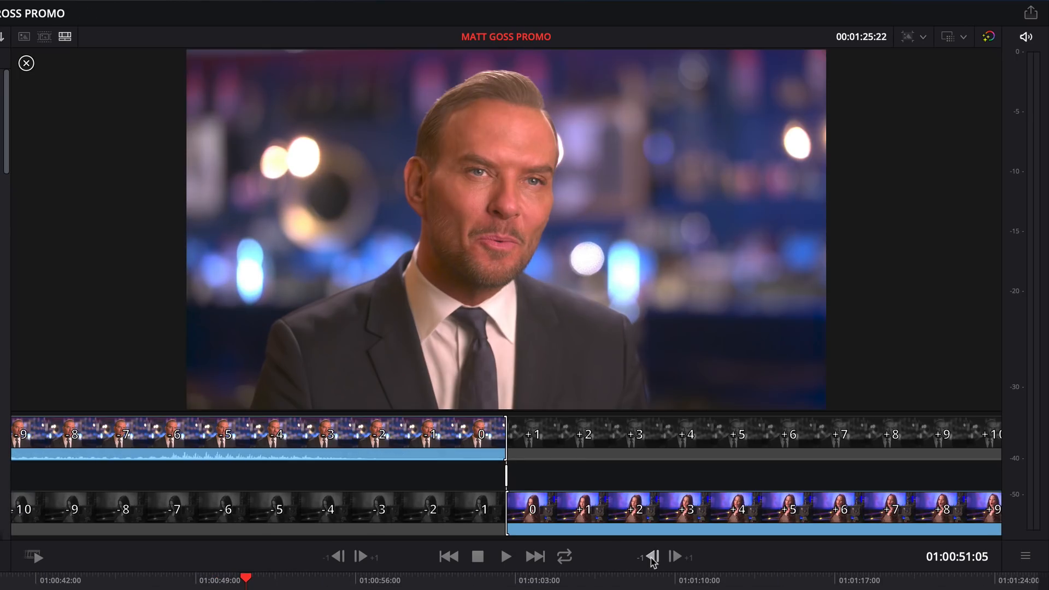
Fine-tune the start of the woman's clip at this cut by single frames, first backward and mostly forward.
click(651, 558)
click(651, 557)
click(651, 557)
click(674, 553)
click(674, 552)
click(674, 552)
click(673, 552)
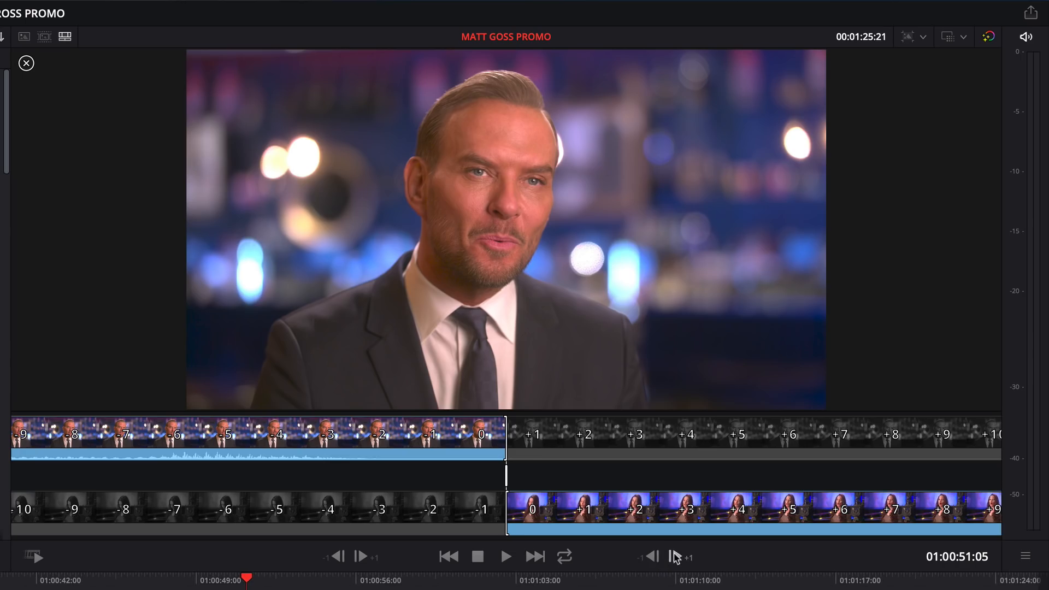
click(674, 552)
click(673, 552)
click(673, 553)
click(674, 553)
click(674, 552)
click(674, 553)
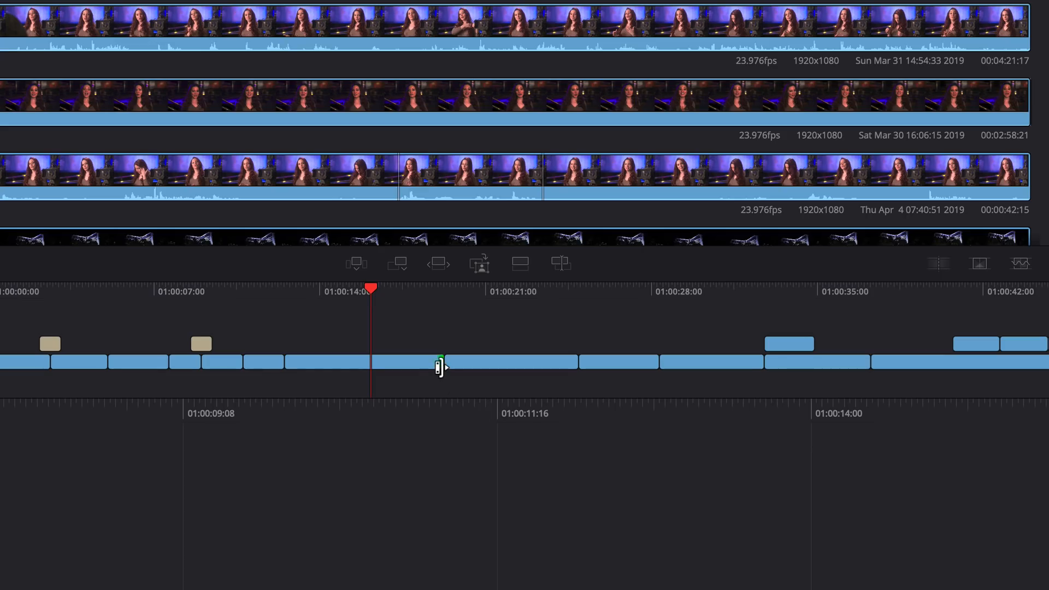
Trim the end of the woman's clip before the concert shot near 01:00:19:00, and roll the cut between them.
mouse_move(436, 367)
mouse_down()
mouse_move(395, 366)
mouse_move(448, 369)
mouse_up()
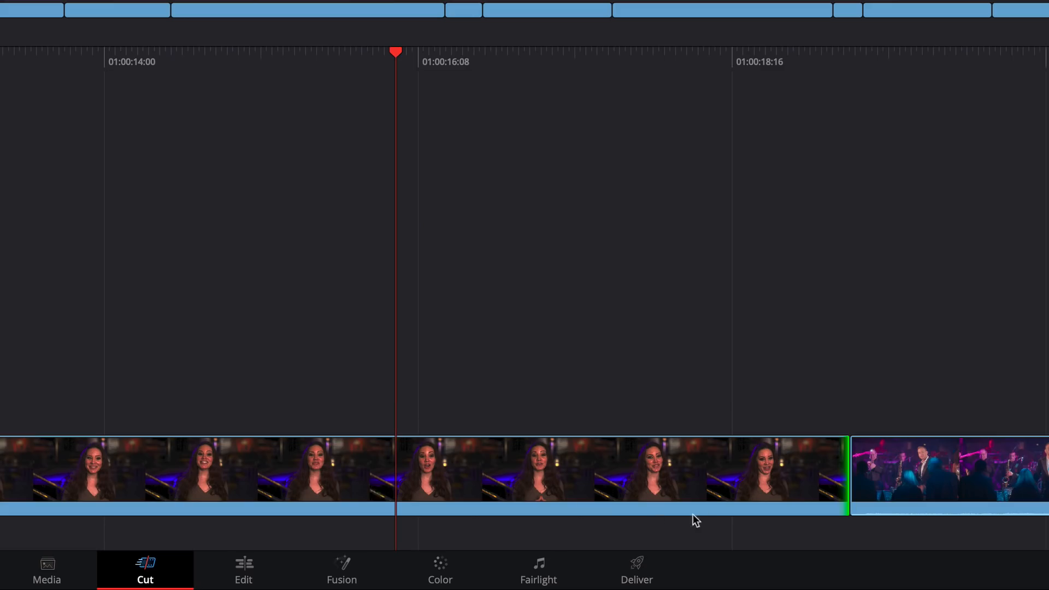
mouse_move(844, 476)
mouse_down()
mouse_move(626, 477)
mouse_move(849, 480)
mouse_up()
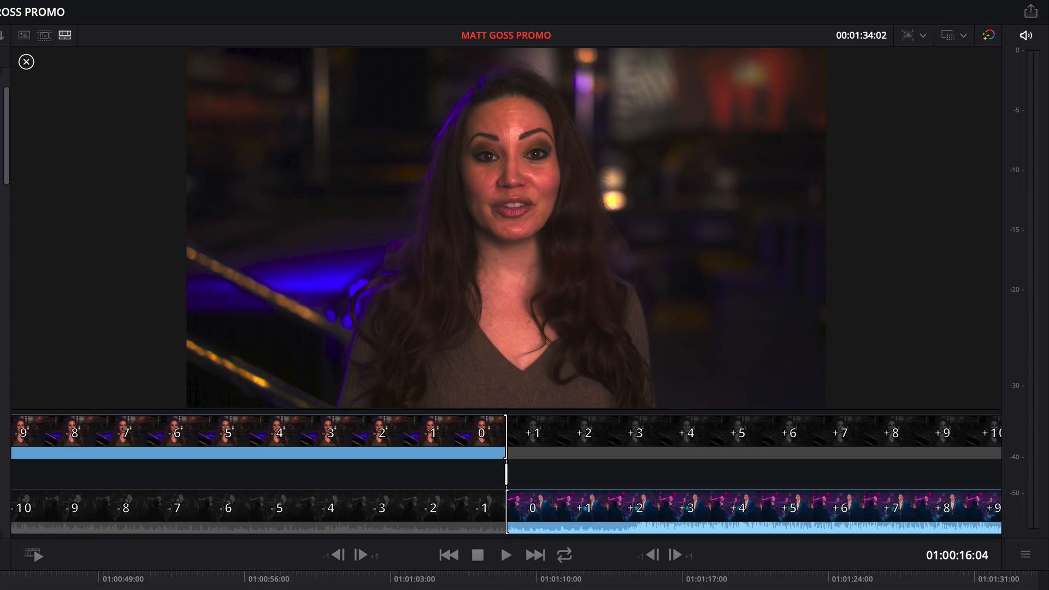
mouse_move(506, 474)
mouse_down()
mouse_move(444, 474)
mouse_move(514, 475)
mouse_up()
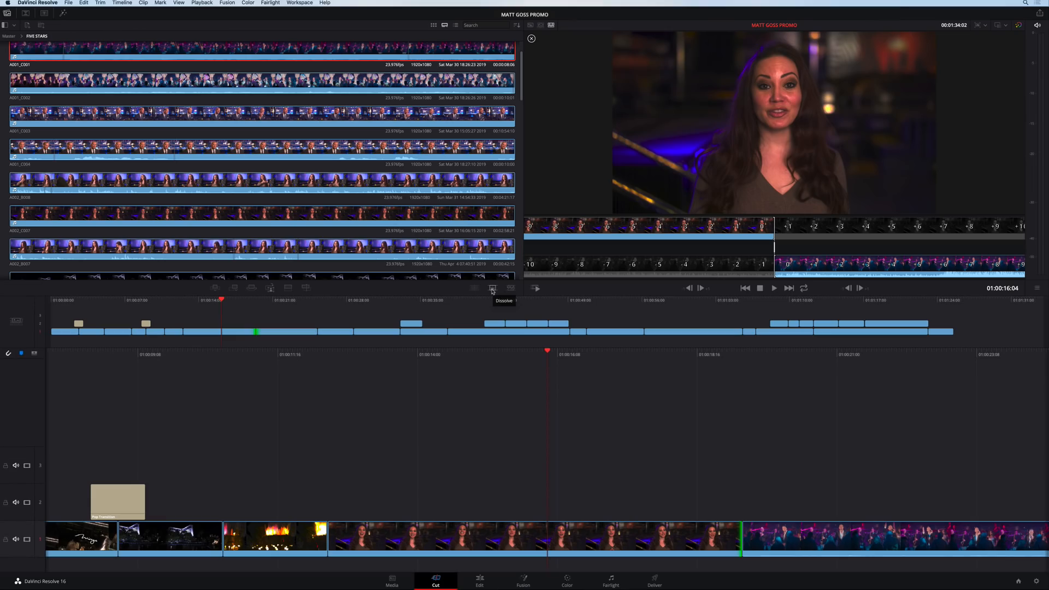
Add a dissolve between the woman's clip and the concert shot, and adjust the transition's length.
click(492, 289)
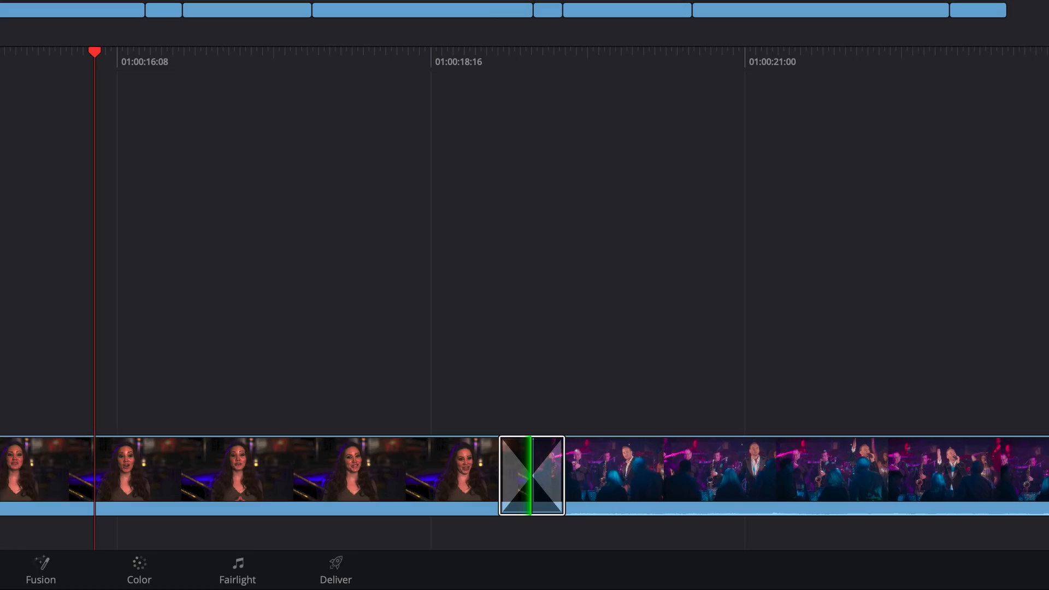
drag(563, 463, 607, 464)
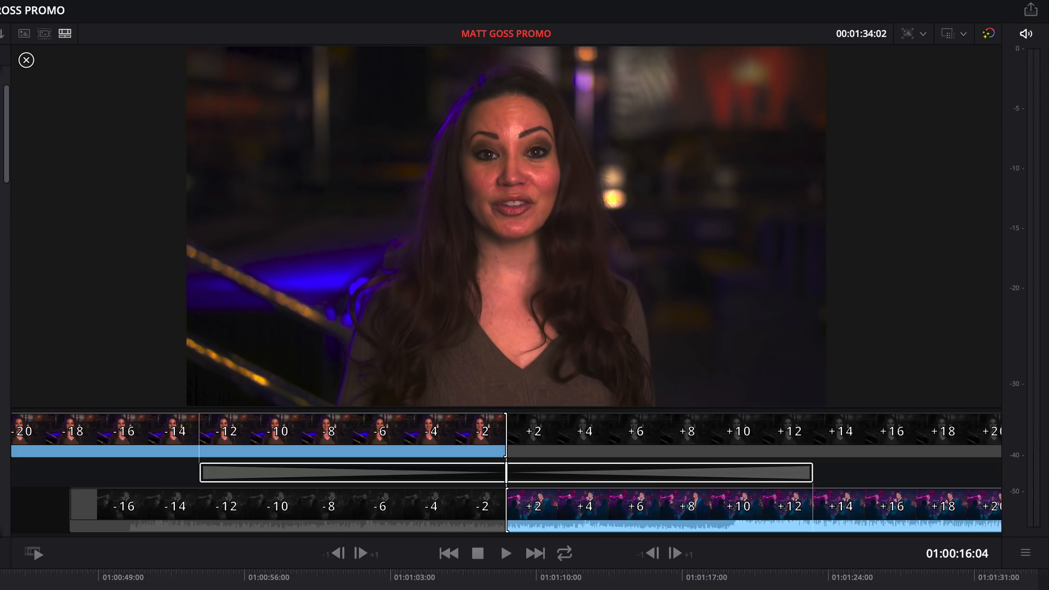
drag(809, 469, 682, 471)
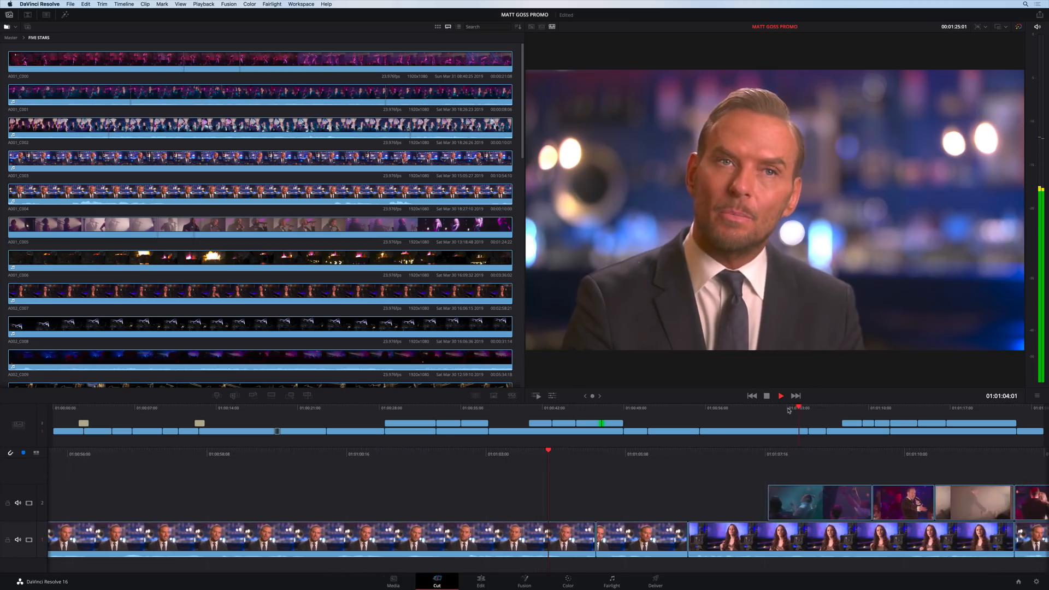
Cover the jump cut in the man's interview just before 01:01:05:08 with a shortened Smooth Cut and play it back.
key(space)
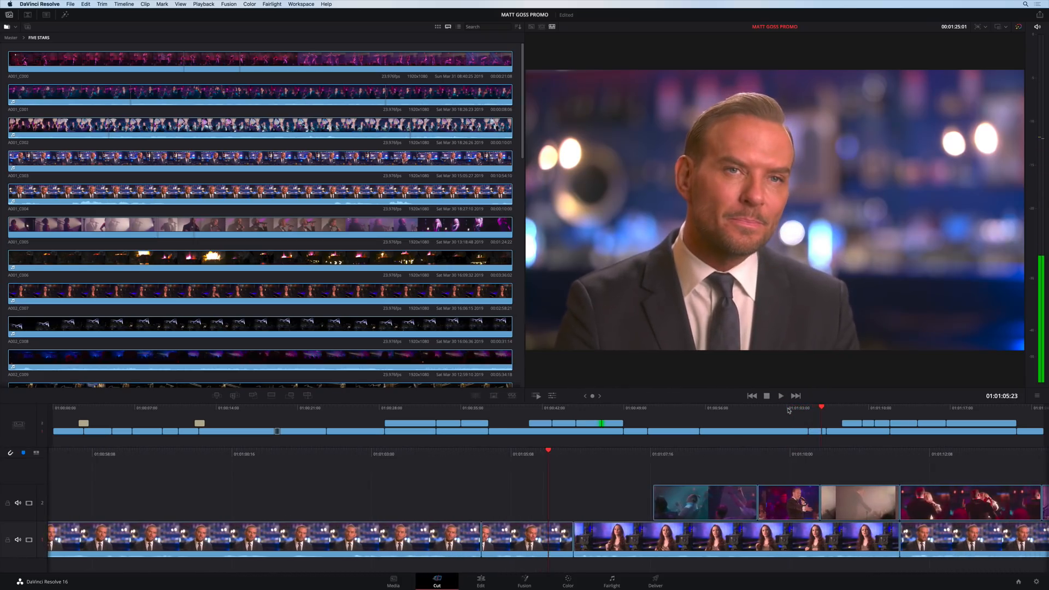
click(807, 409)
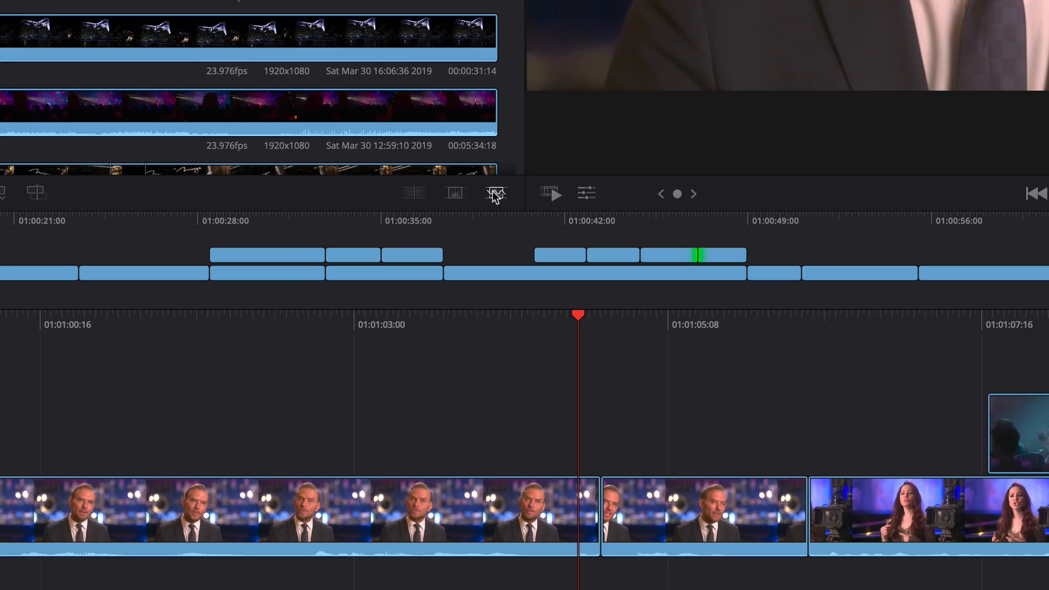
click(495, 194)
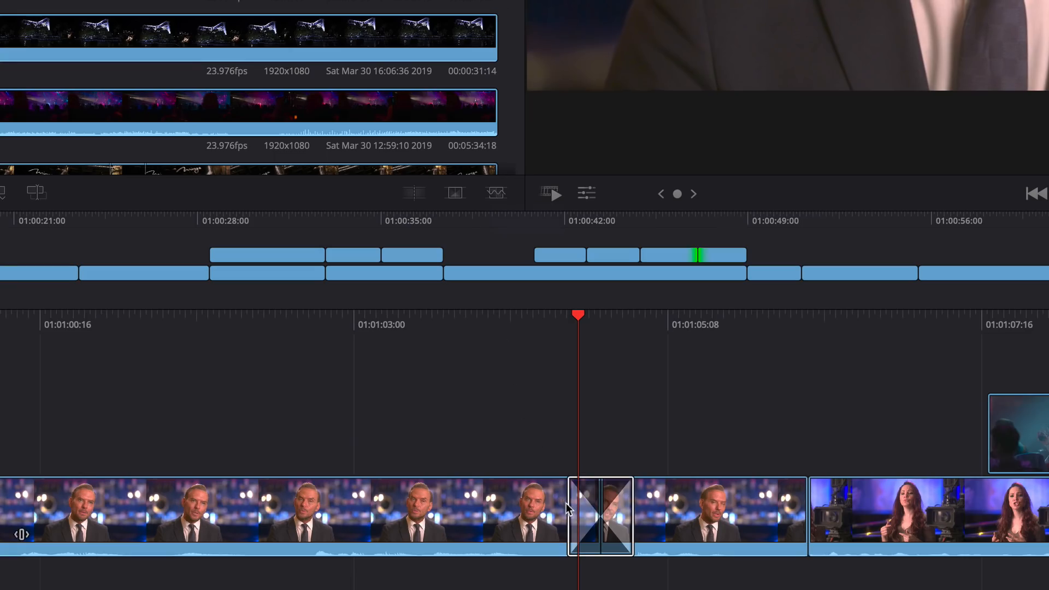
drag(568, 504, 583, 504)
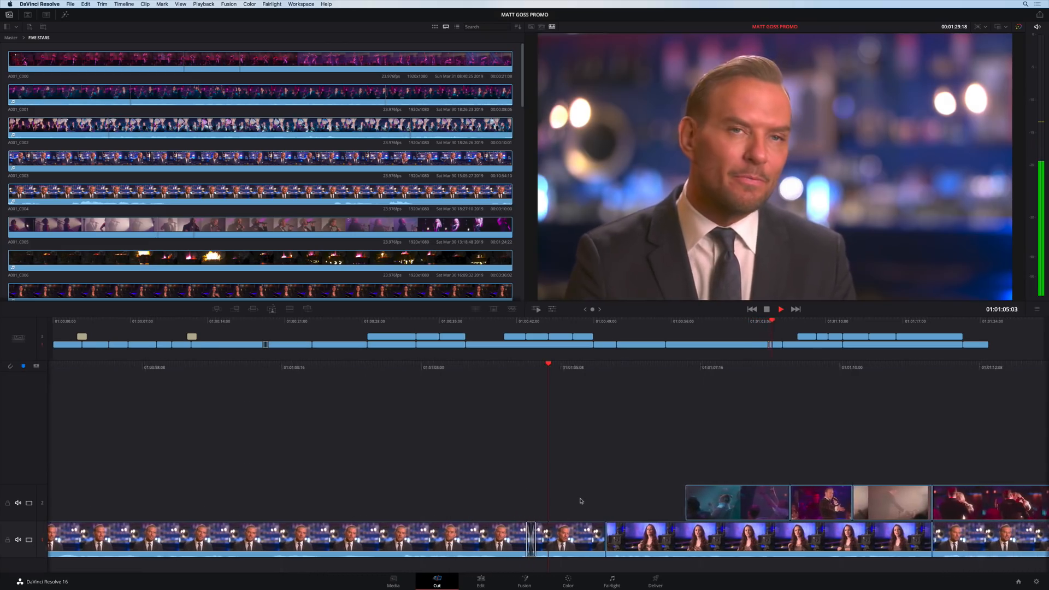
key(space)
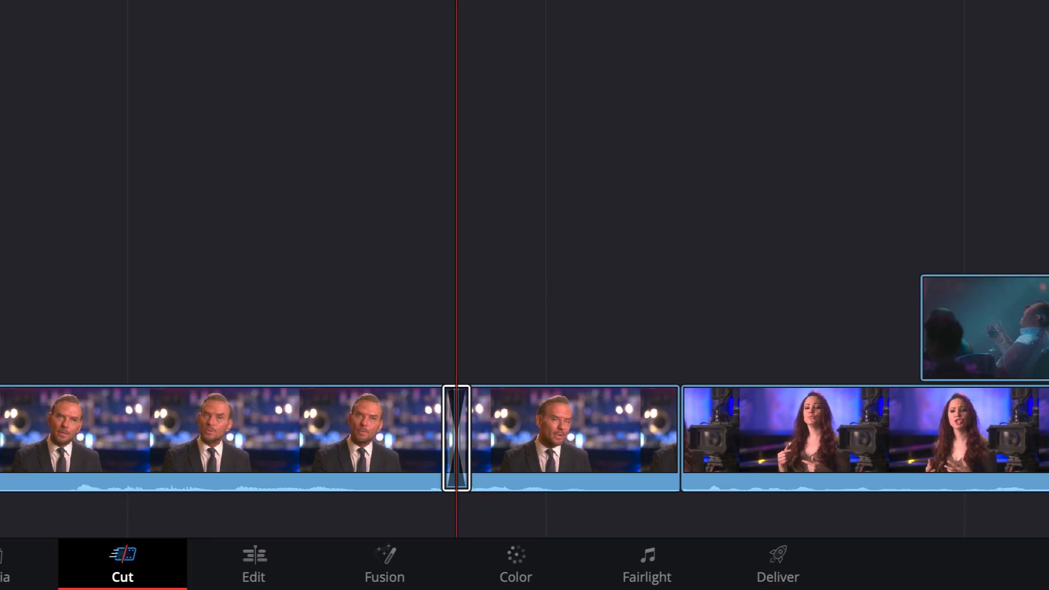
click(364, 274)
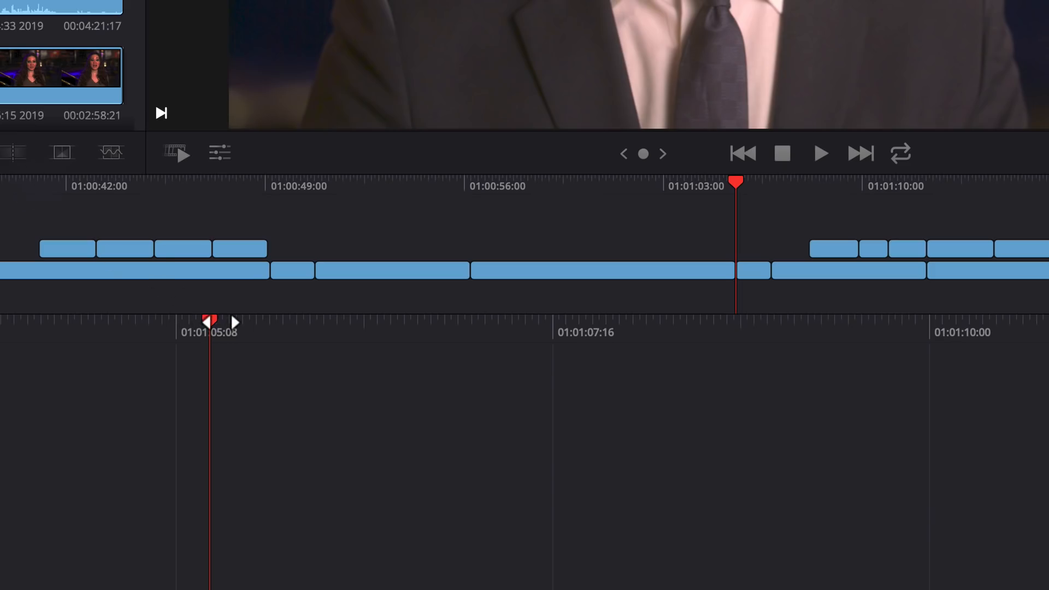
mouse_move(234, 321)
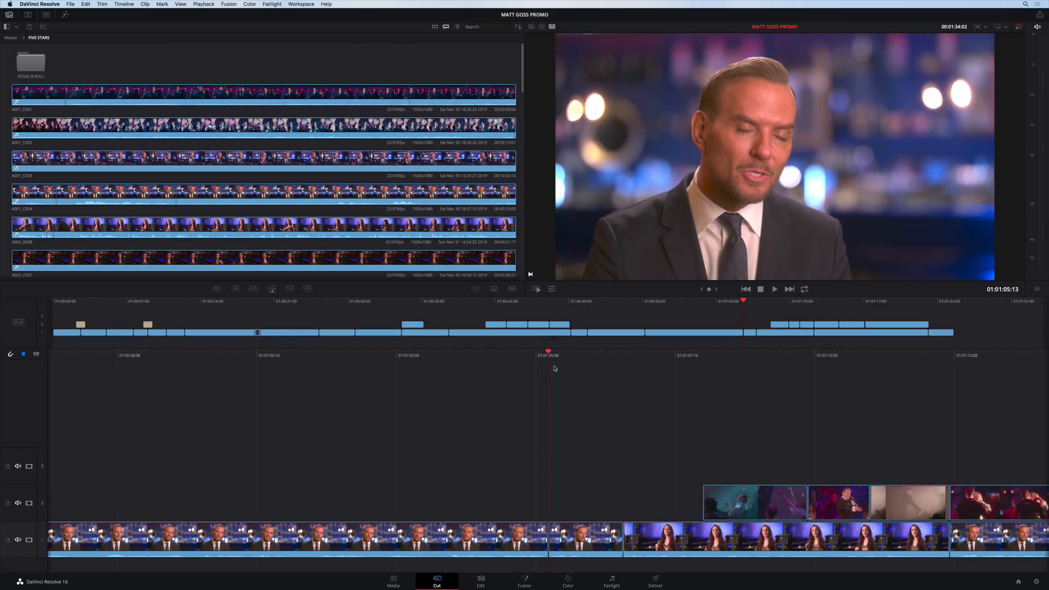
Display the bin's clips as thumbnails, and scrub through them as one source tape to about 00:31:26:02.
click(434, 28)
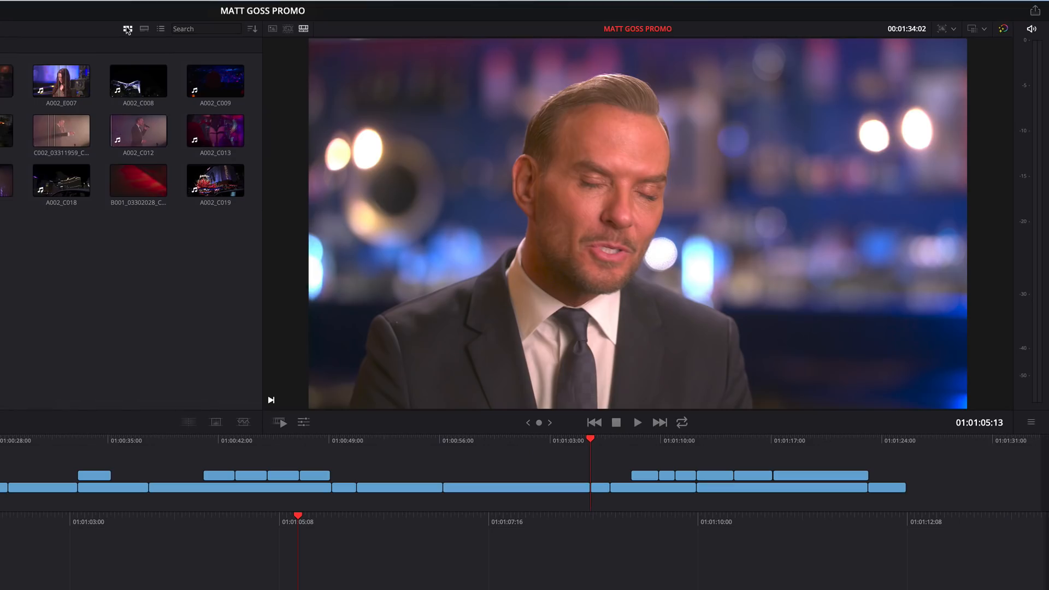
click(288, 29)
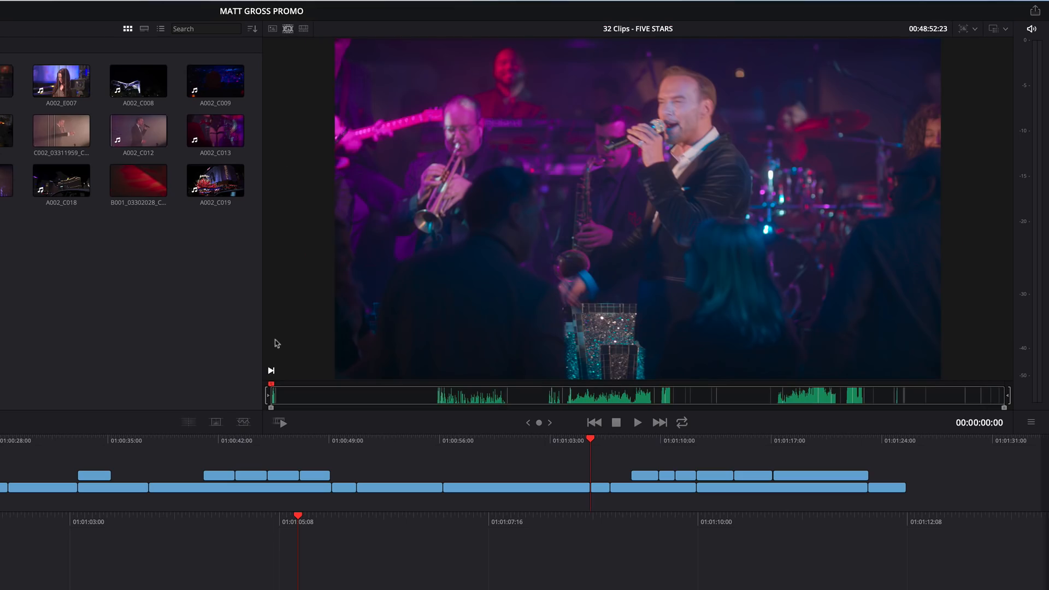
drag(276, 399, 743, 405)
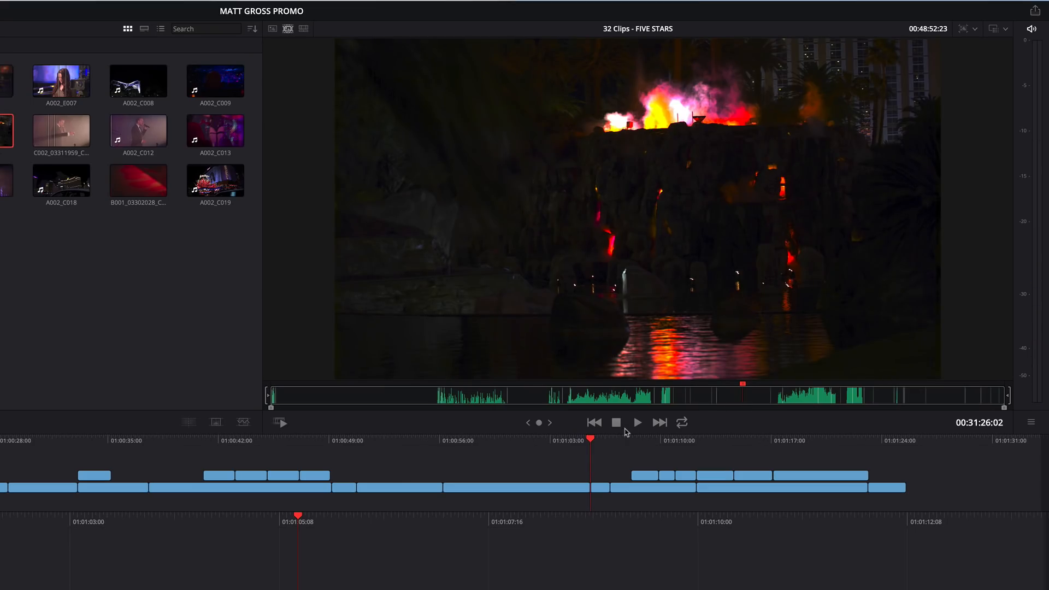
Step back through the previous clips in the source tape and scrub to the keyboard player's shot at 00:27:45:08.
click(597, 425)
click(599, 425)
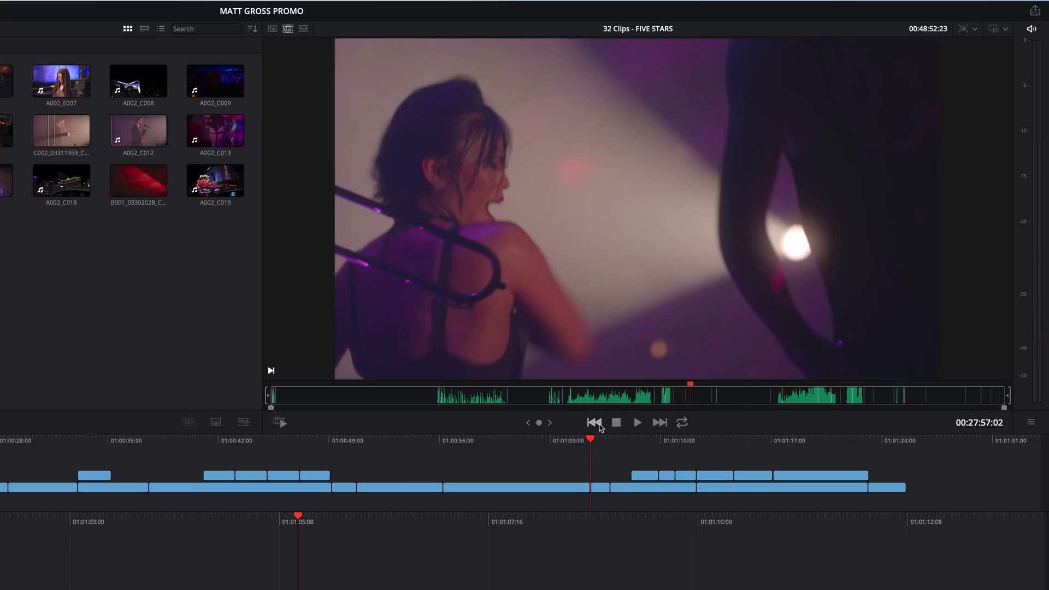
click(598, 425)
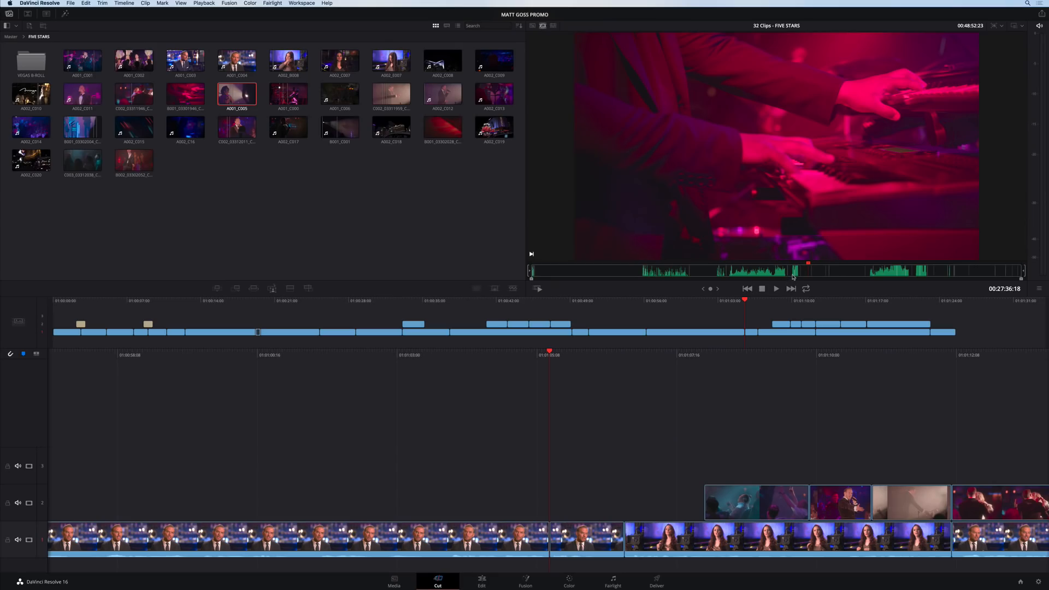
drag(793, 274, 810, 274)
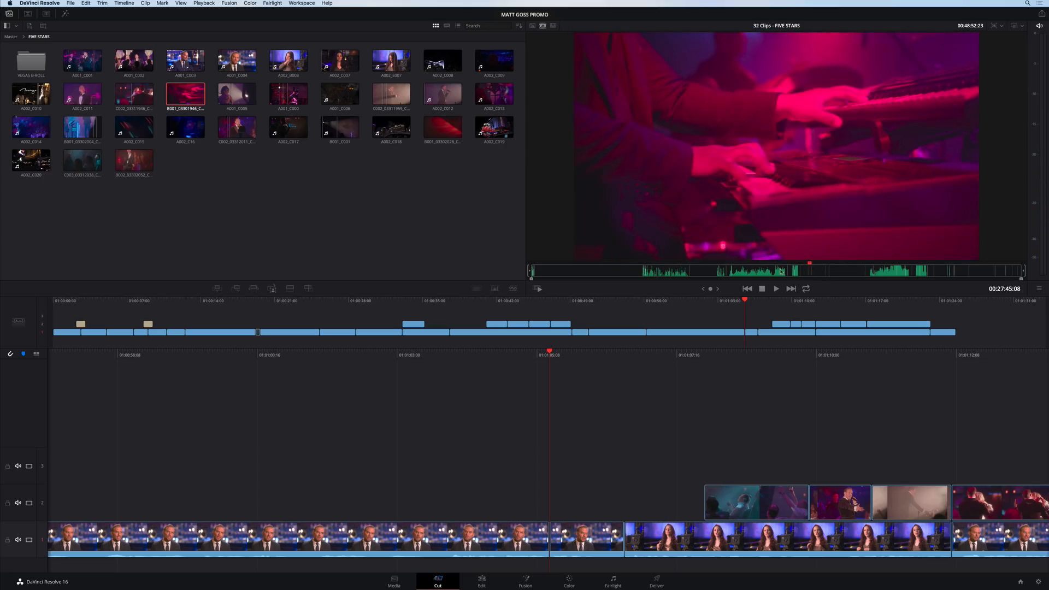
Sort the bin's media by Clip Name.
click(518, 27)
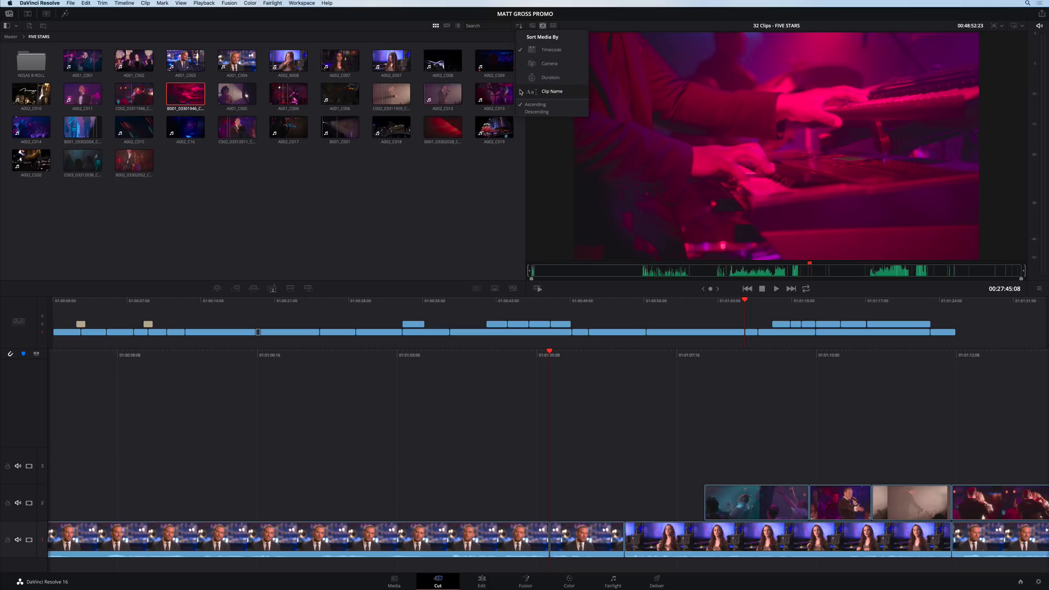
click(520, 92)
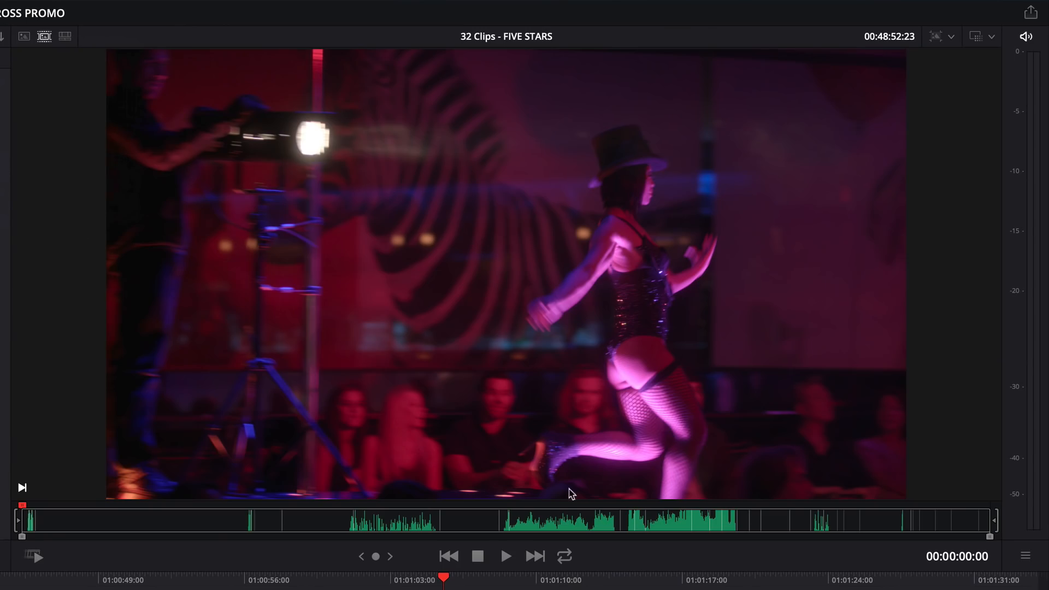
Mark a 00:07:41:04 range ending at 00:47:08:00 in the source tape and narrow the tape to that subclip.
drag(781, 527, 954, 526)
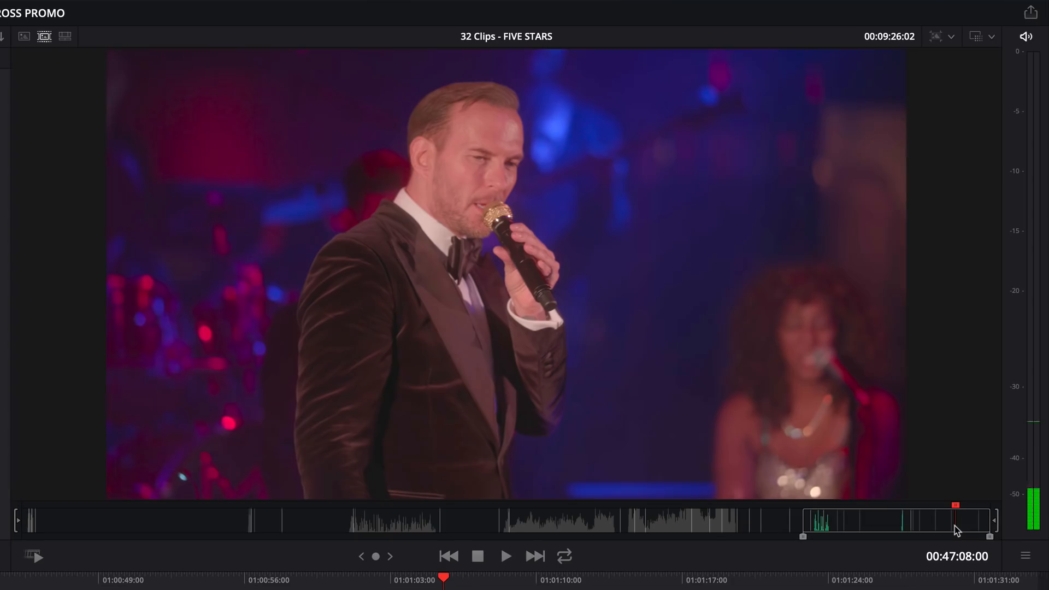
key(o)
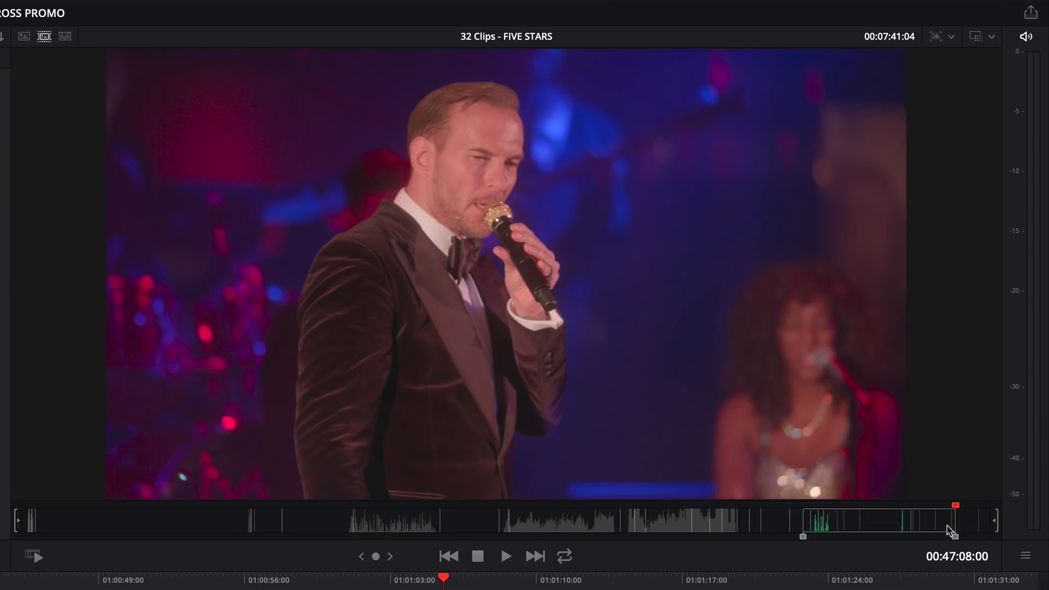
click(46, 41)
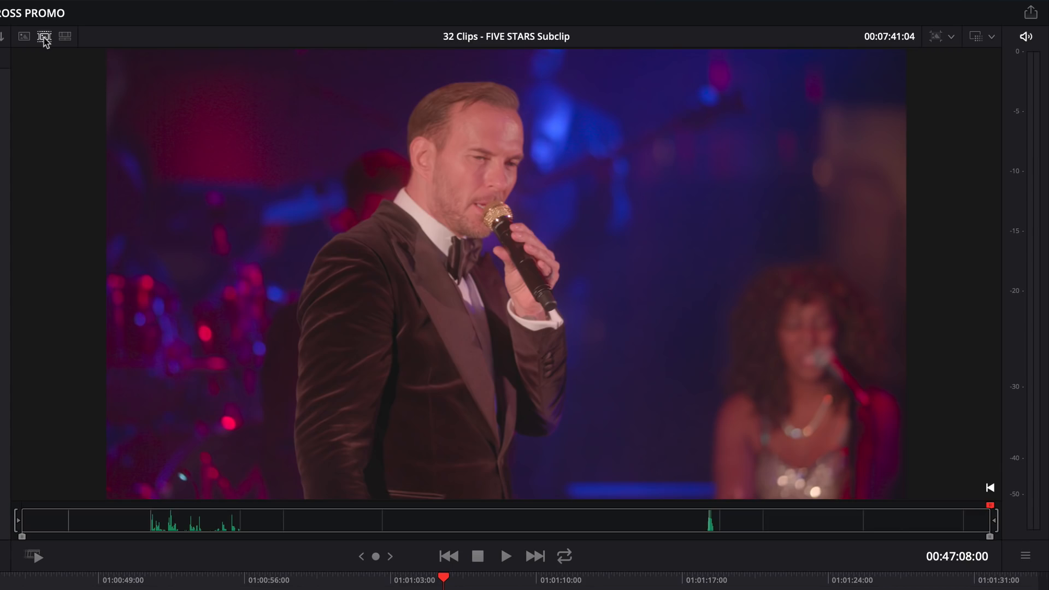
Play the subclip tape with Fast Review from 00:39:42:00, and stop the review.
click(54, 525)
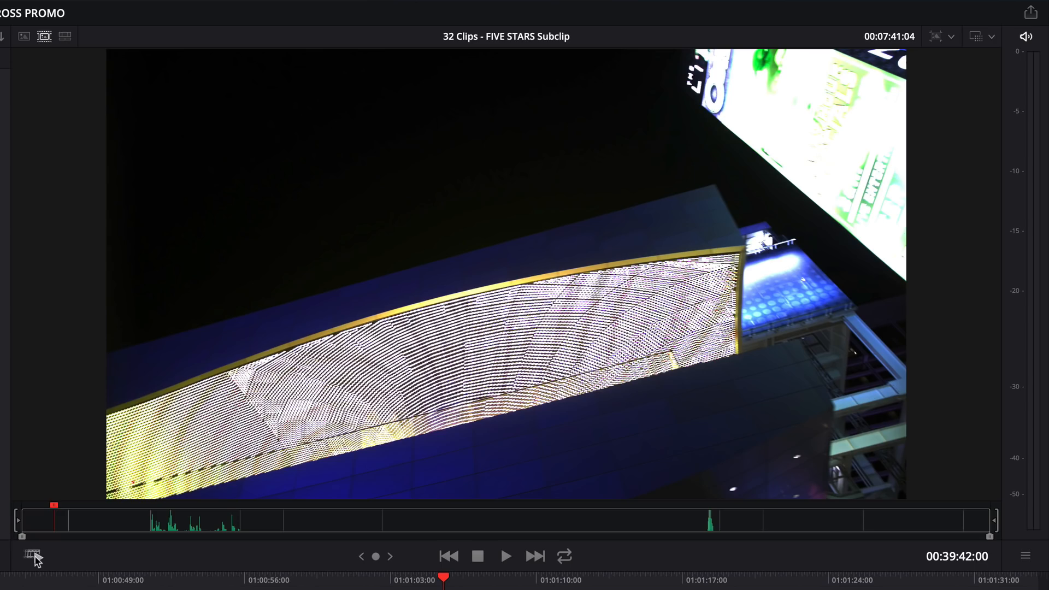
click(35, 556)
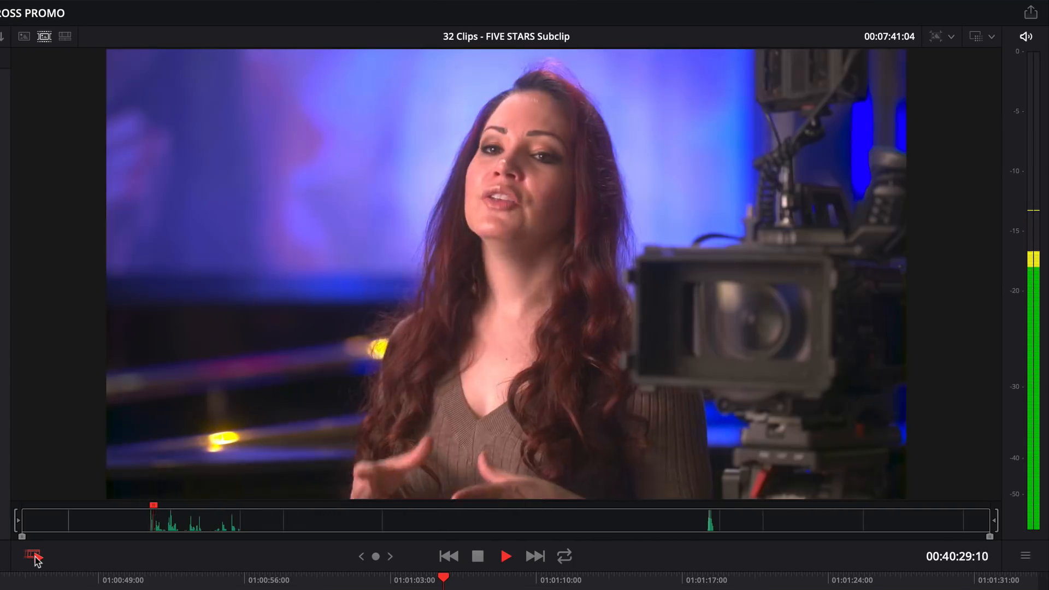
click(34, 555)
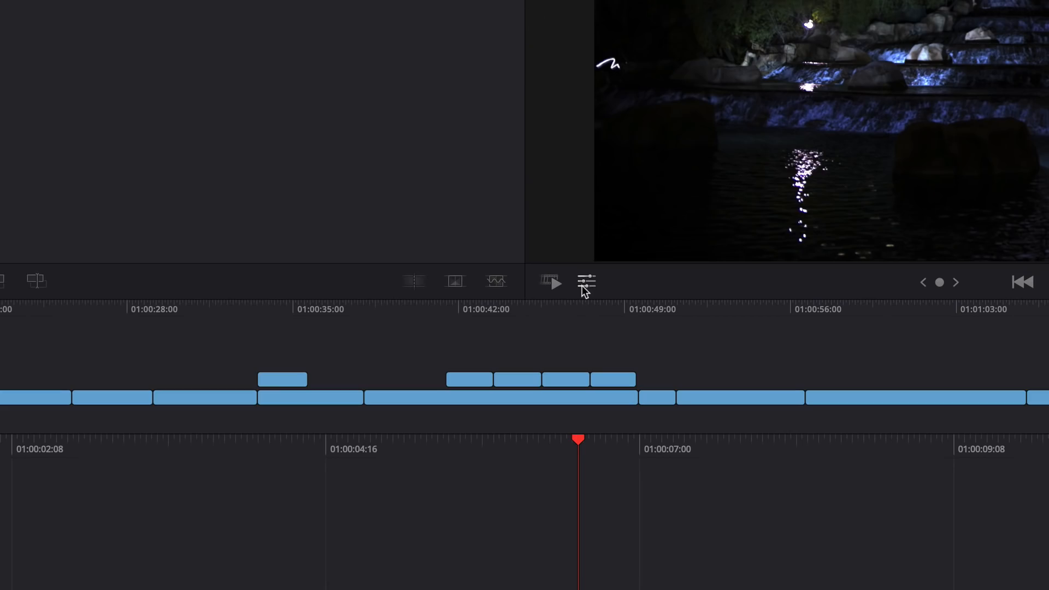
Show the clip tools and transform the Mirage shot to zoom 1.332 with position about X 200.1, Y -171.7.
click(584, 286)
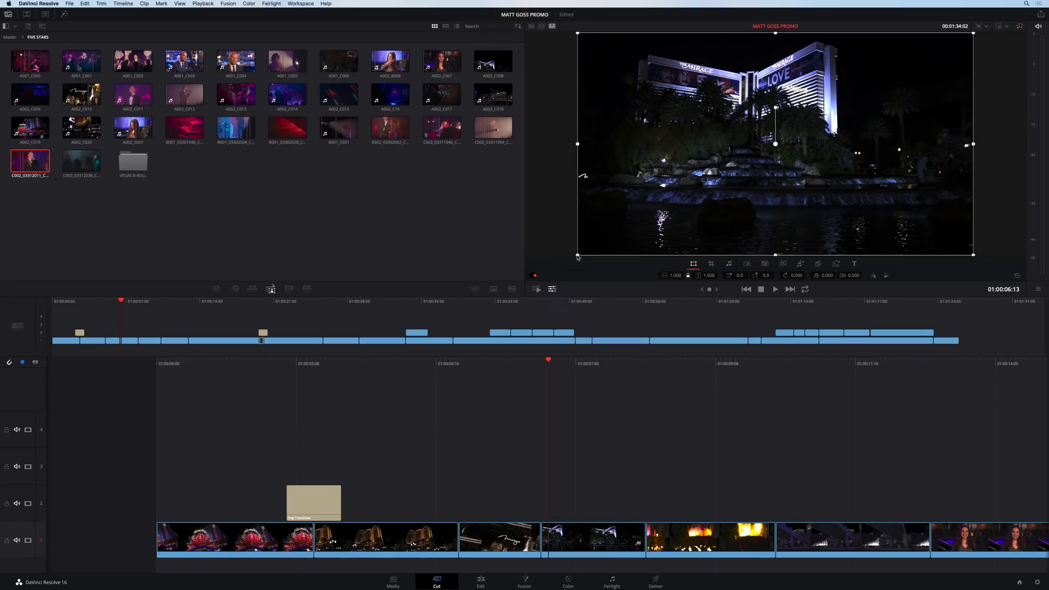
drag(578, 257, 512, 298)
drag(717, 157, 757, 191)
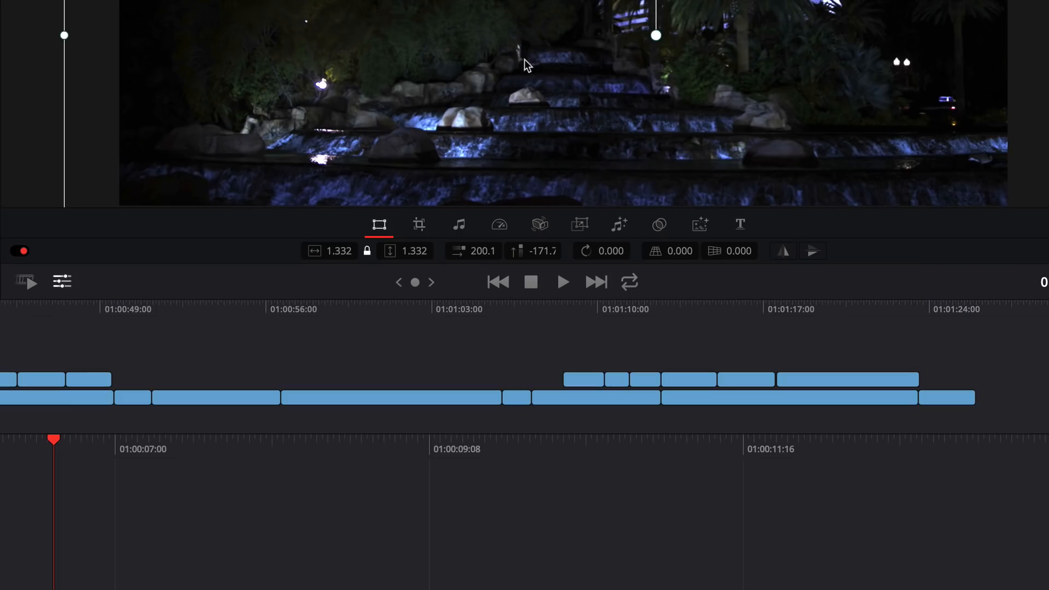
Look through the crop, audio volume and speed controls for the Mirage shot.
click(419, 224)
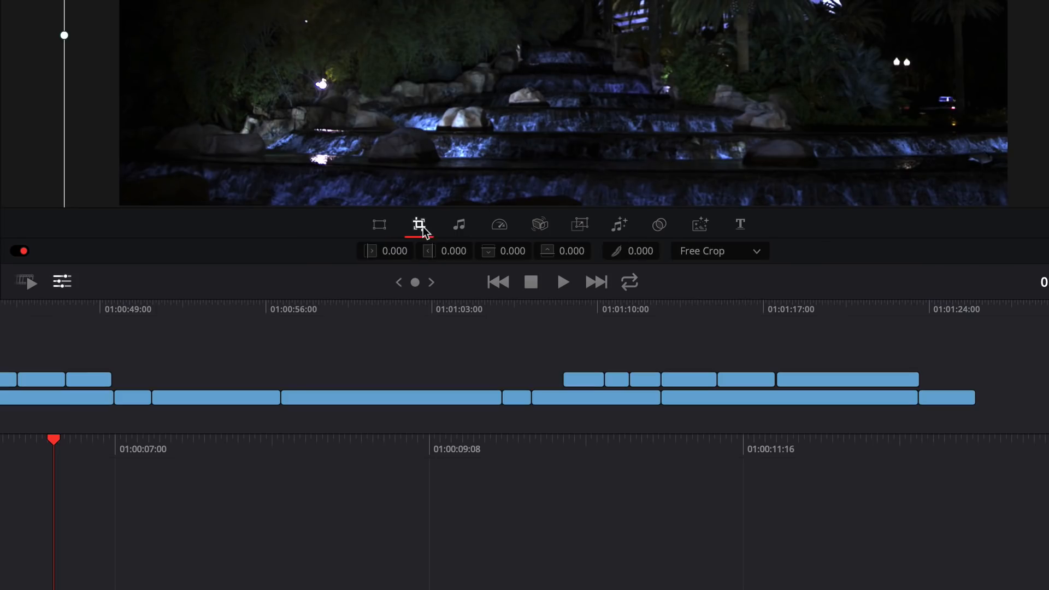
click(459, 225)
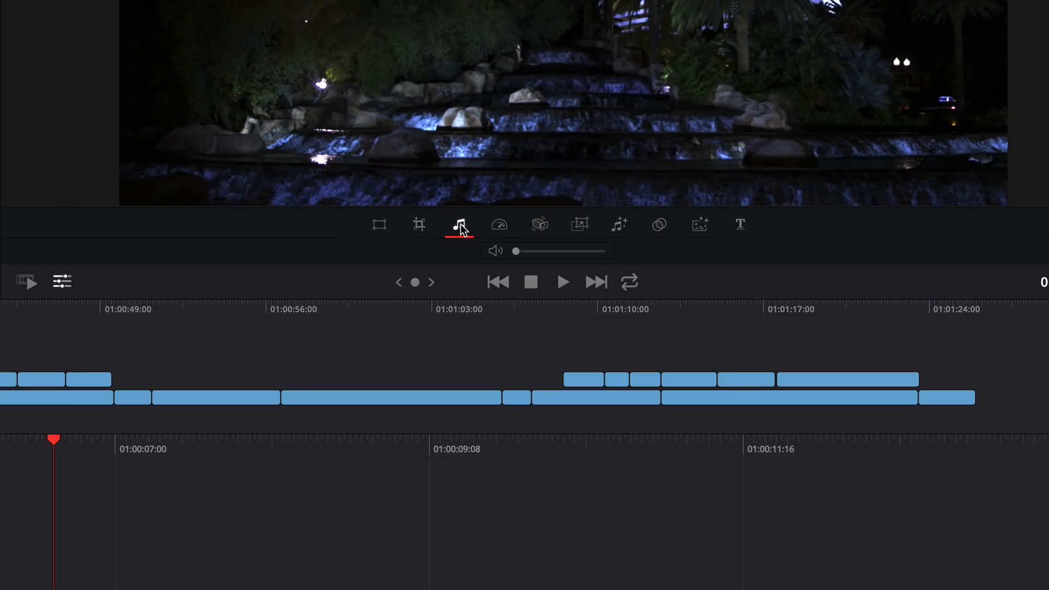
click(499, 224)
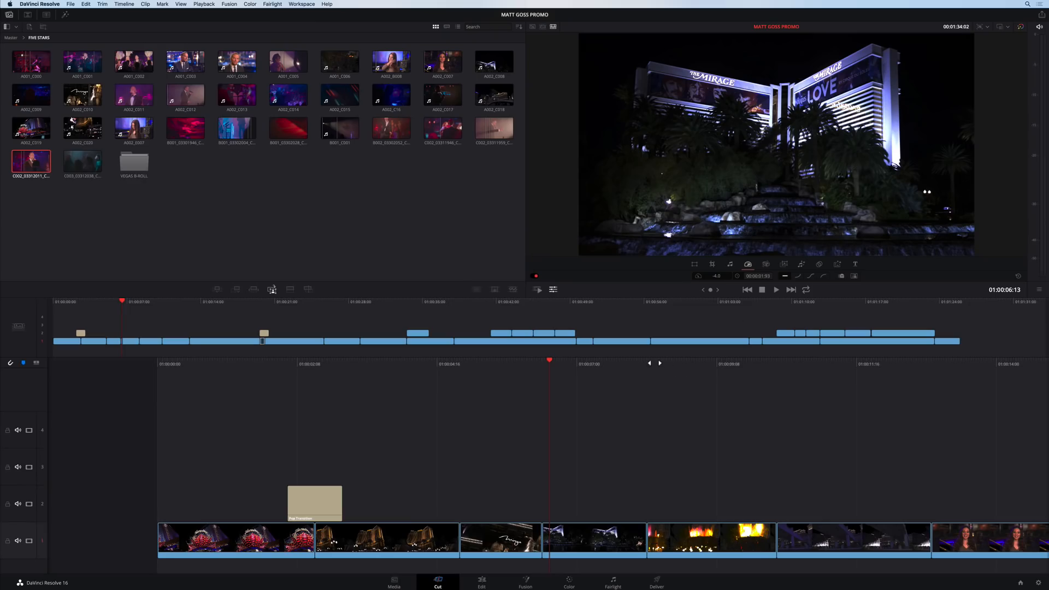
Set the speed of the clip following the Mirage shot to 0.5, play it back, and show the stabilization controls.
drag(655, 363, 549, 358)
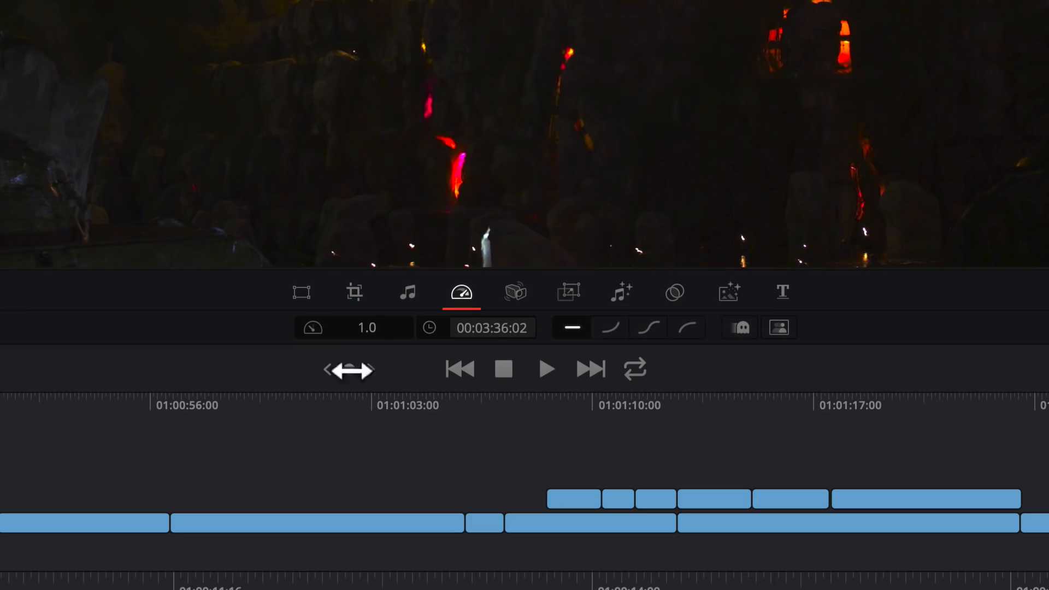
click(723, 277)
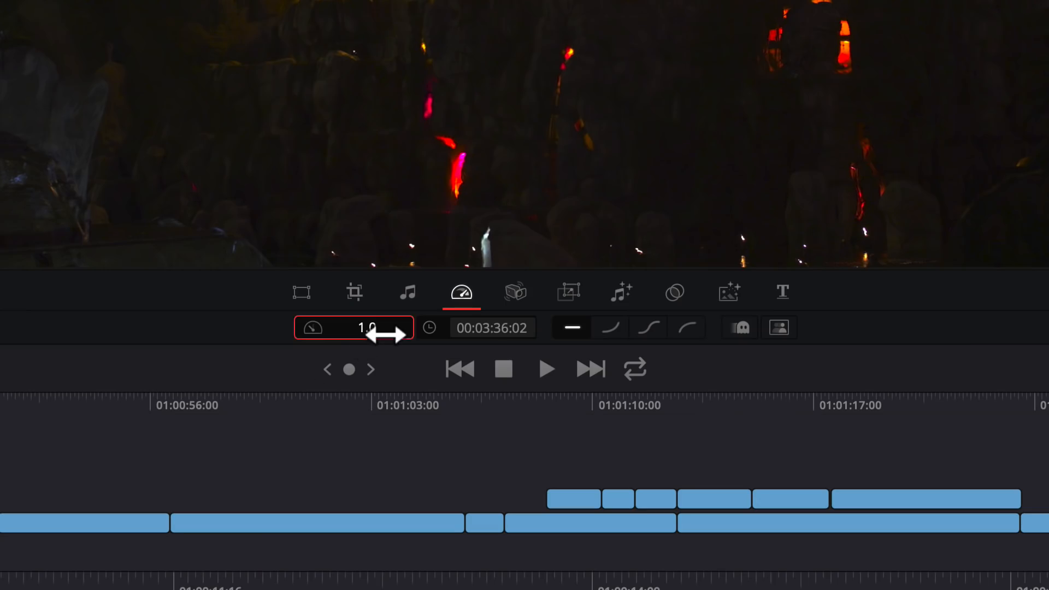
text(.5)
key(Return)
key(space)
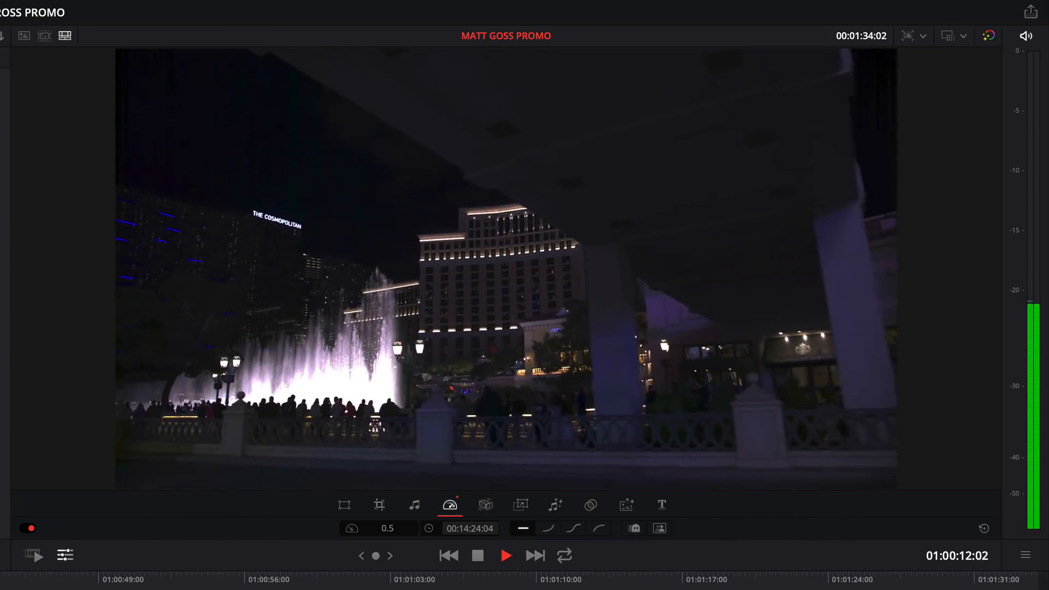
key(space)
click(485, 504)
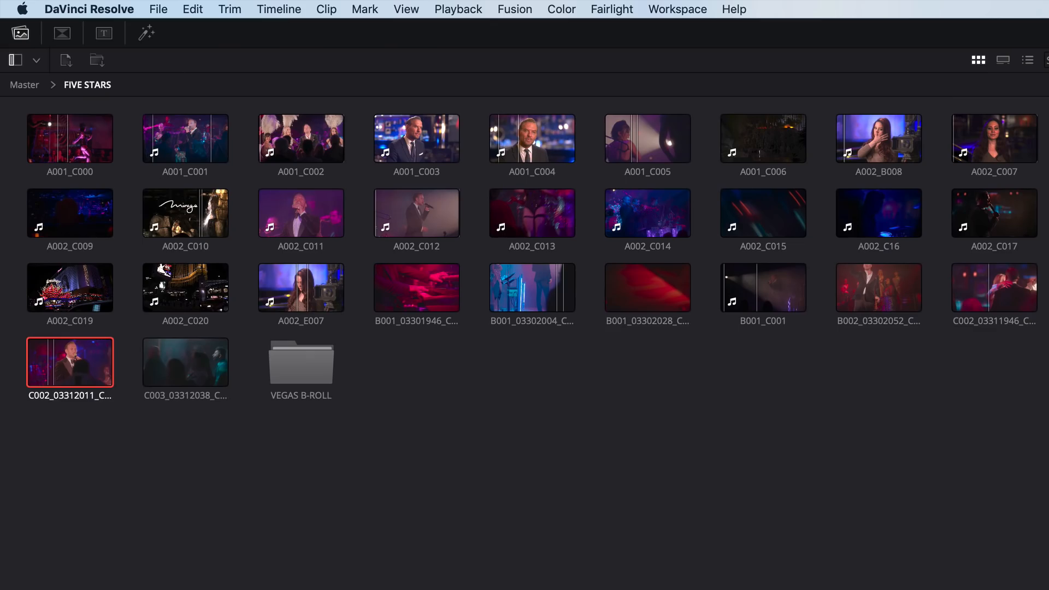
Browse the available video transitions, titles and ResolveFX filters.
click(63, 33)
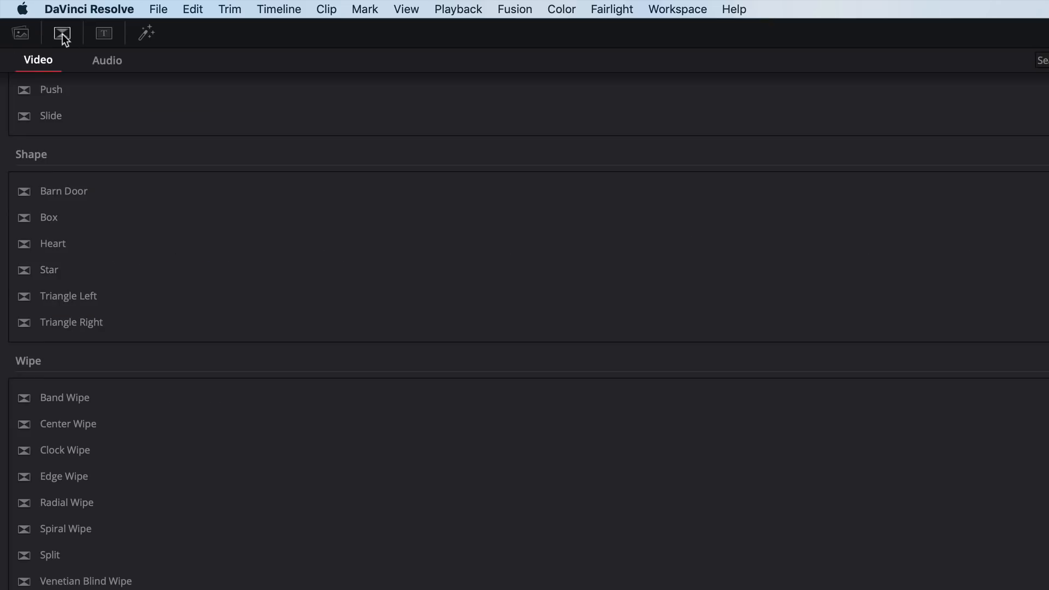
click(102, 36)
click(148, 35)
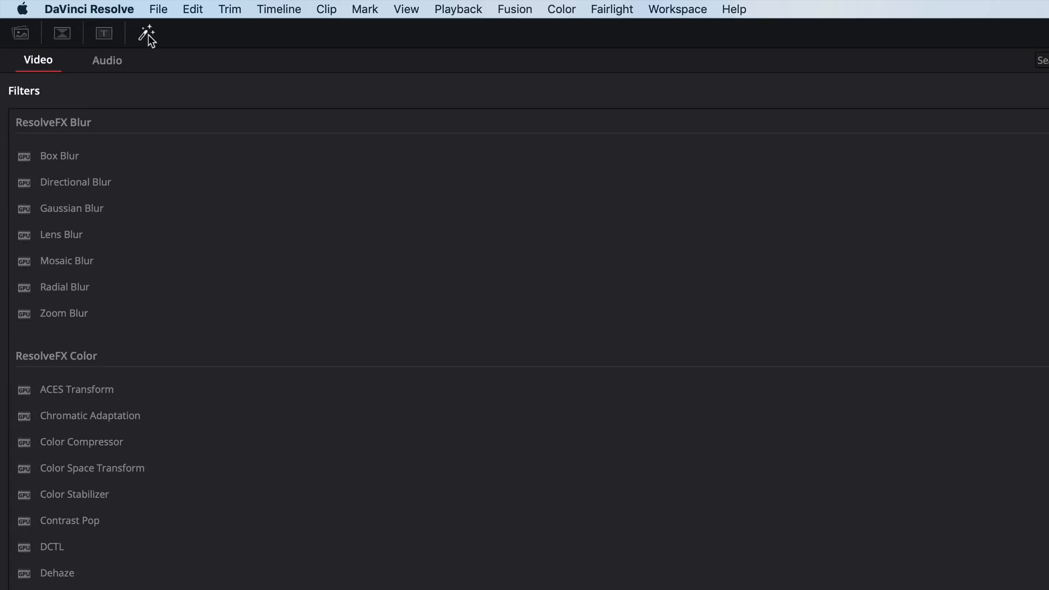
Add the Pop Warm Intro title after the last clip on track 1 and play the timeline through it.
click(104, 34)
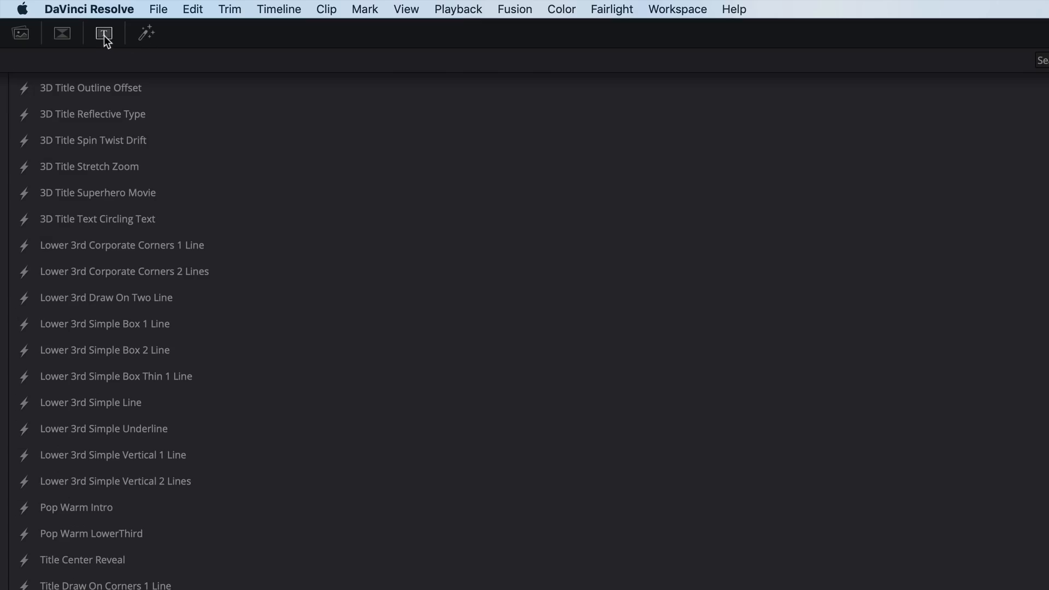
drag(73, 507, 1048, 589)
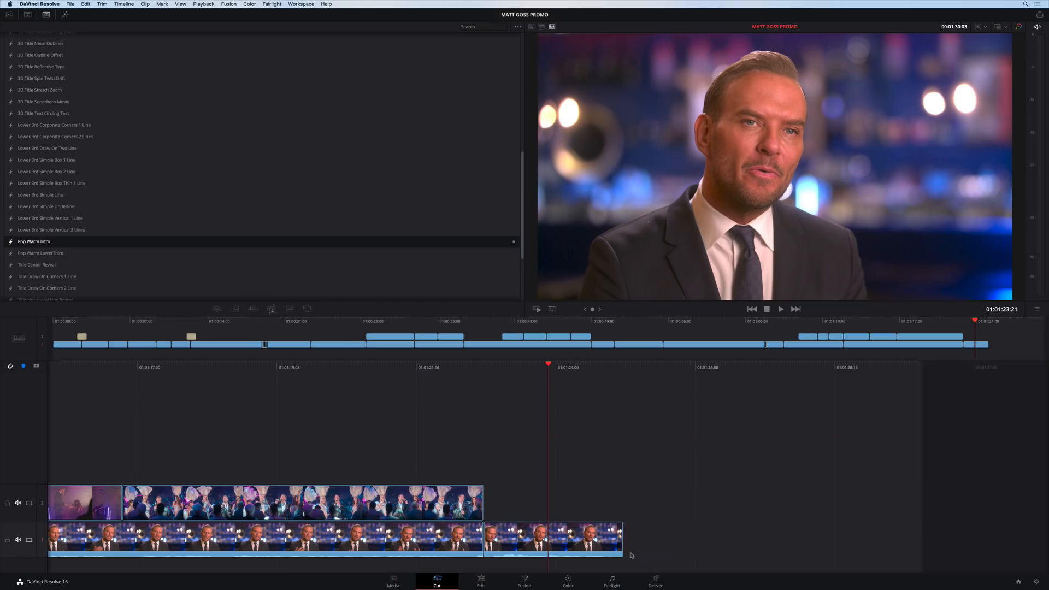
drag(631, 555, 632, 555)
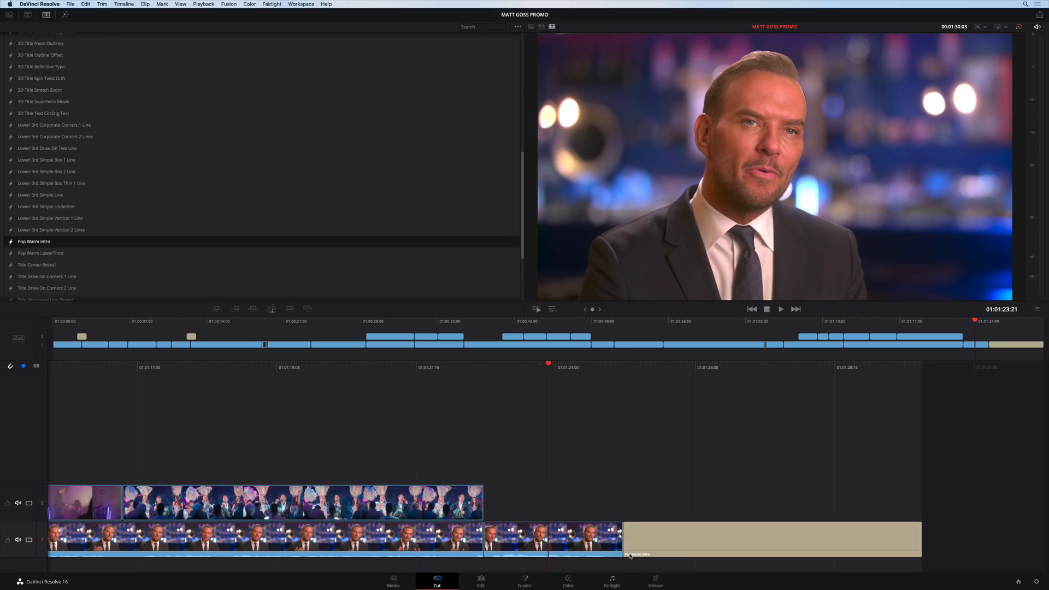
key(space)
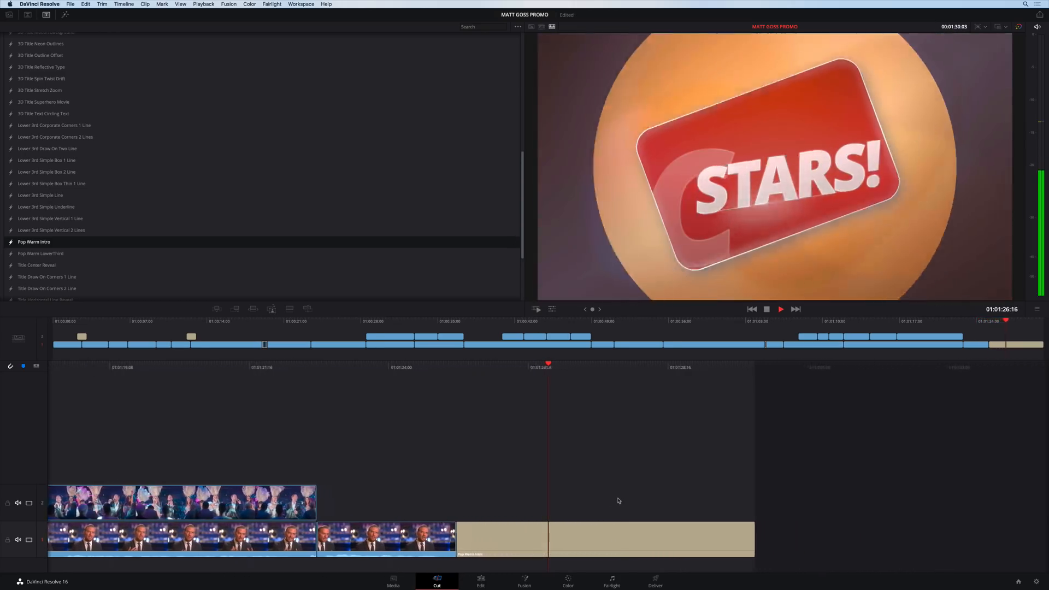
key(space)
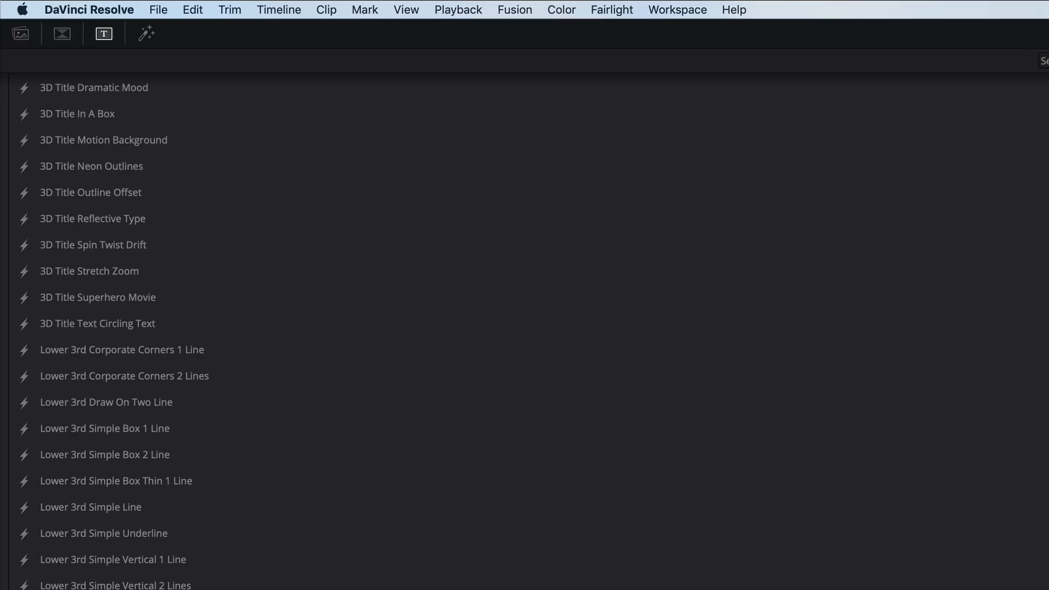
Show the list of video filter effects.
click(147, 35)
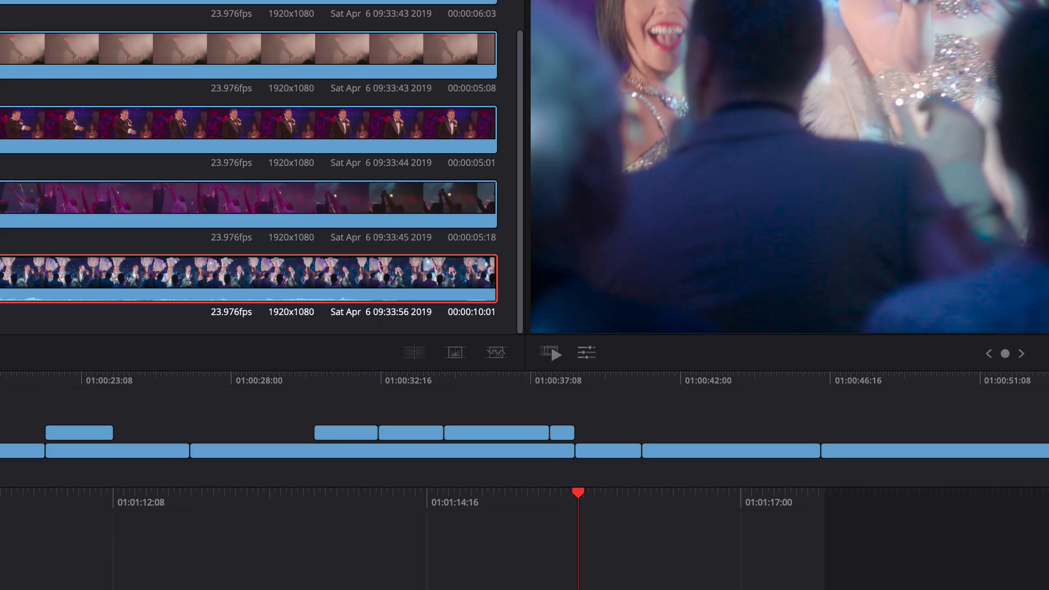
Open Quick Export, choose the YouTube preset, and enable Upload directly to YouTube.
click(1026, 37)
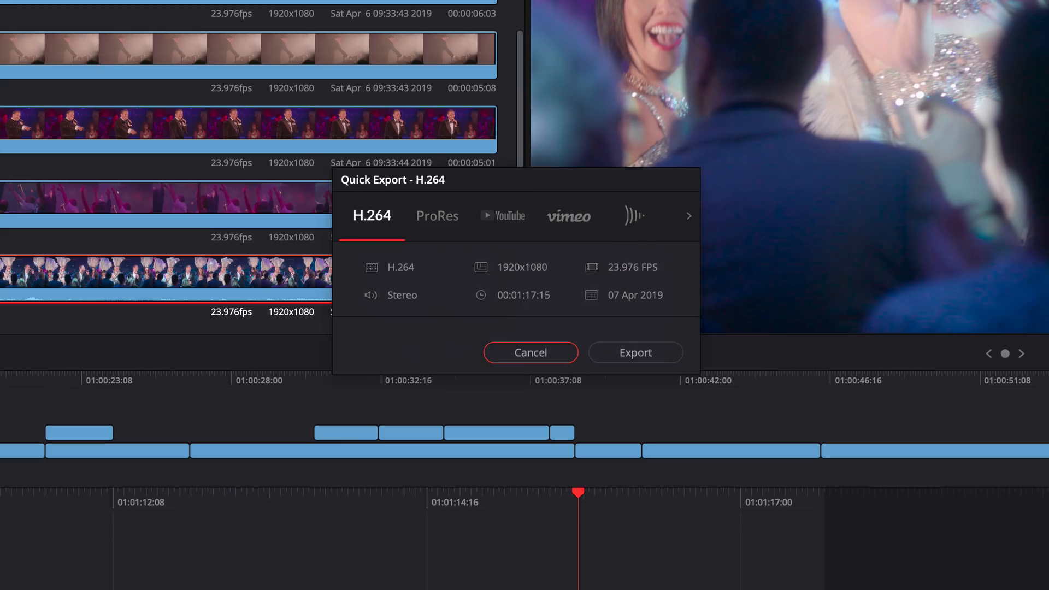
click(505, 214)
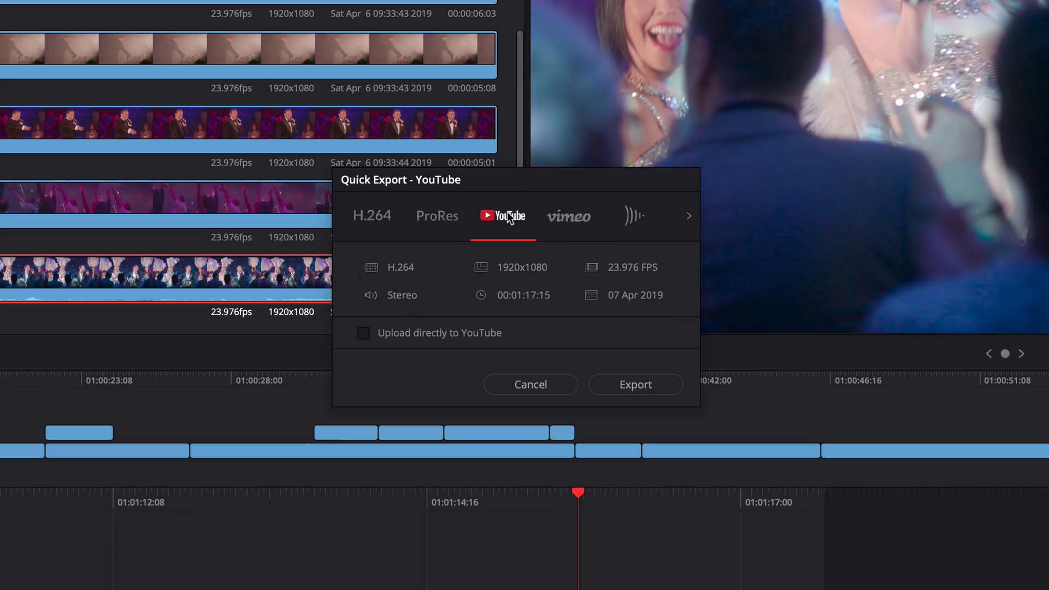
click(380, 333)
click(463, 364)
click(517, 410)
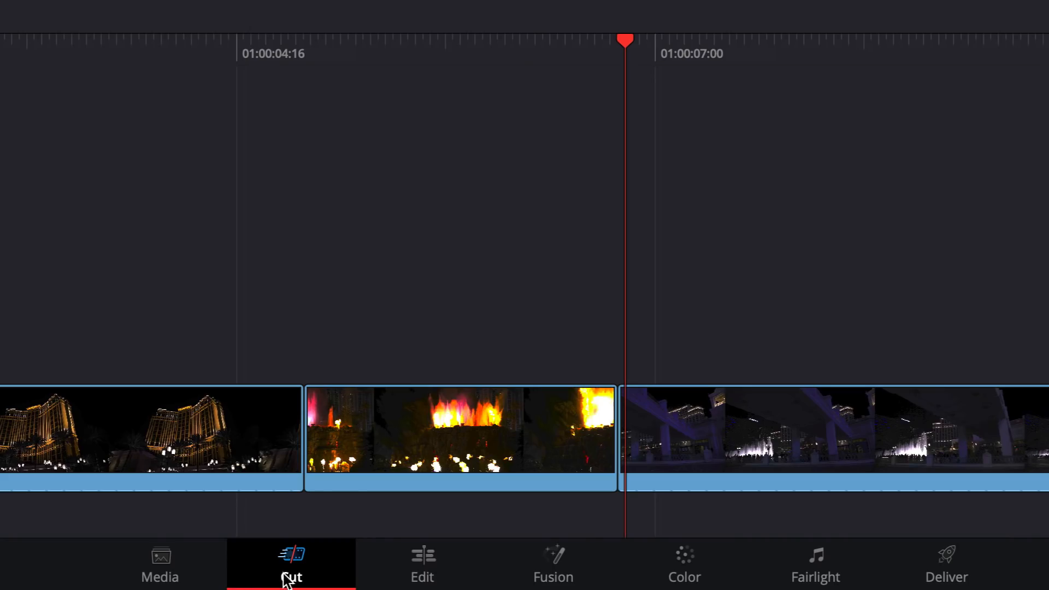
Switch to the Edit page and start a new timeline named Version4.
click(452, 572)
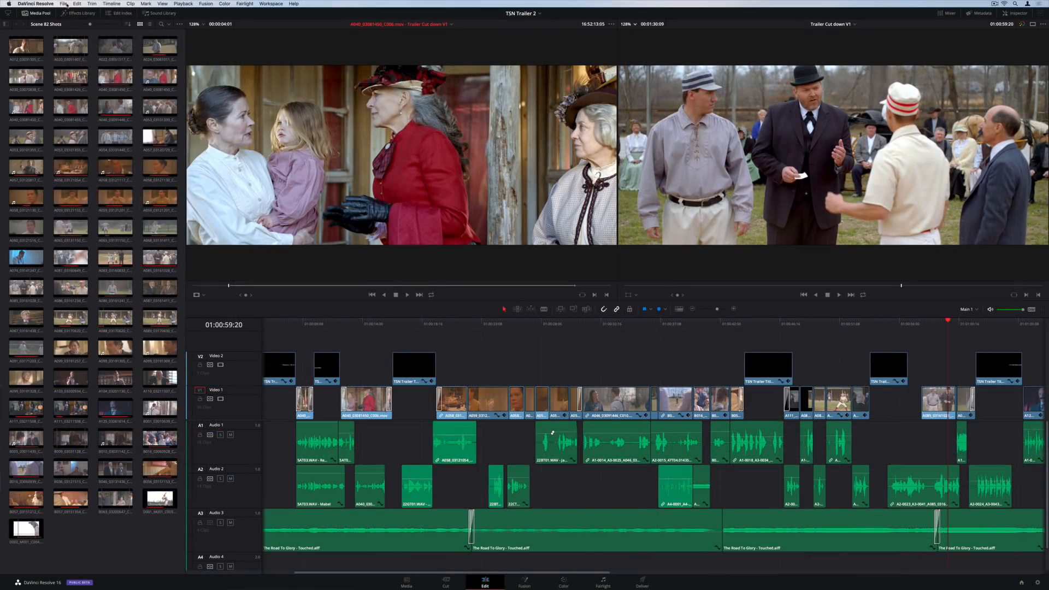
click(63, 3)
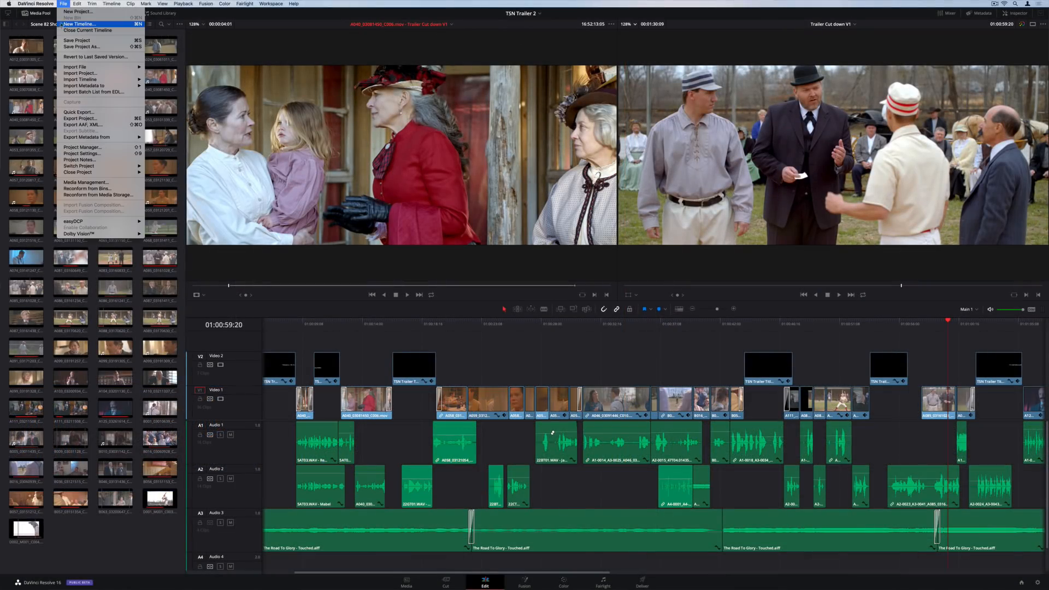
click(79, 24)
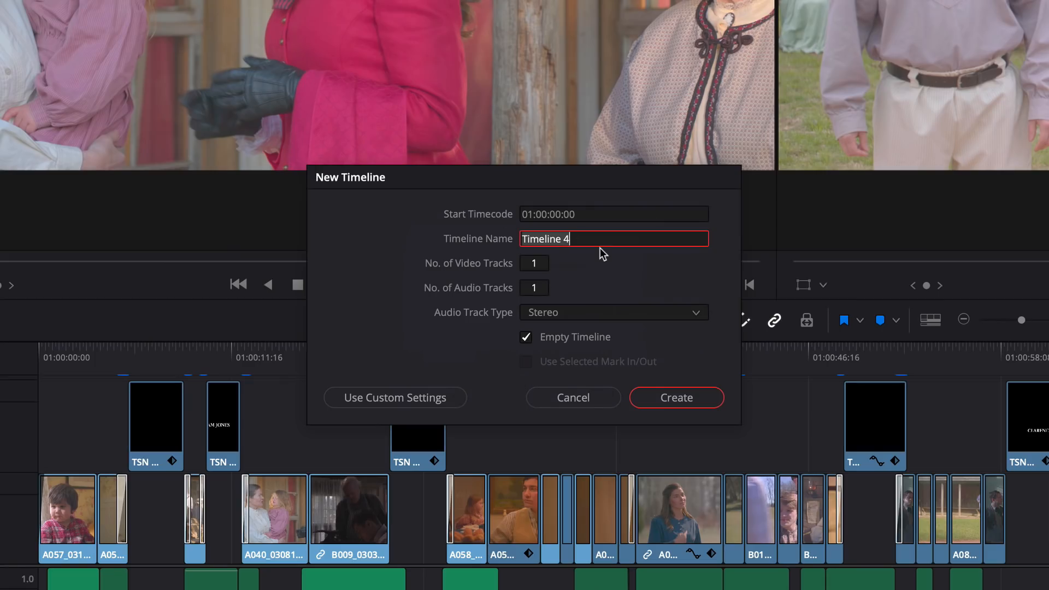
text(Version4)
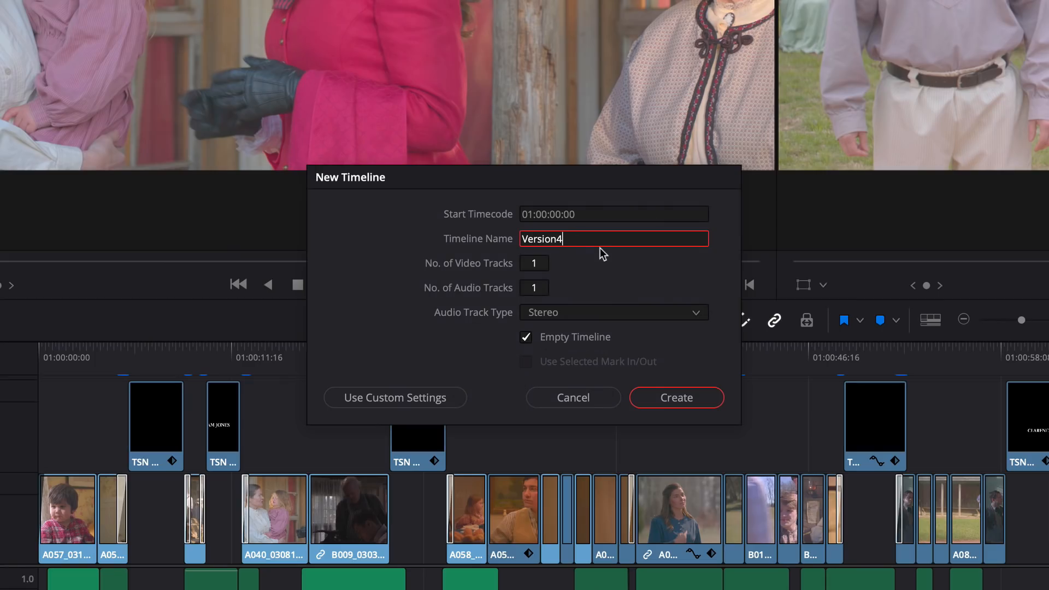
Use custom settings for the Version4 timeline and look through its Format, Monitor and Output settings.
click(440, 398)
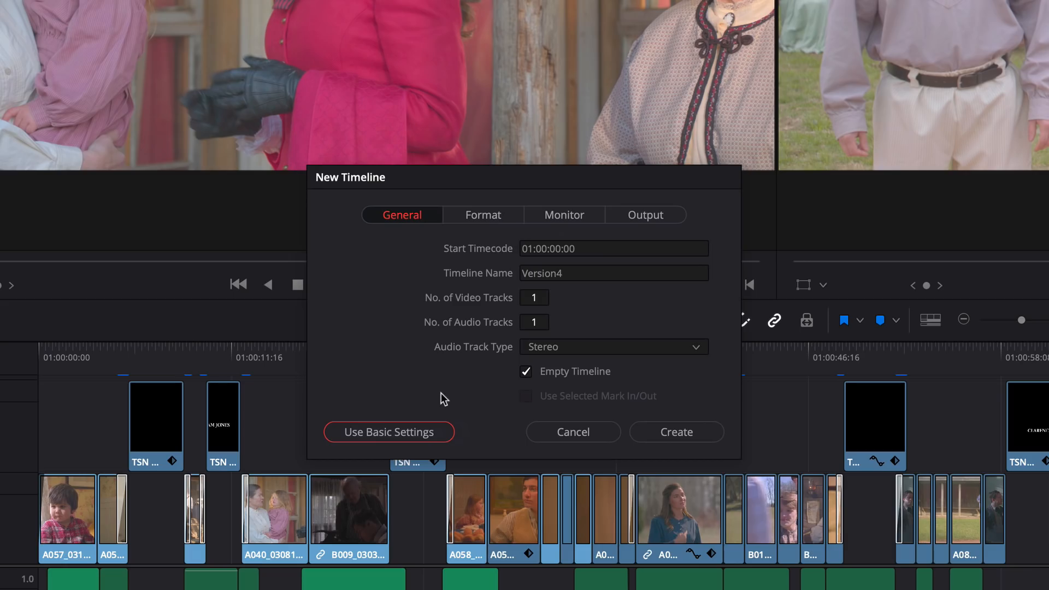
click(478, 216)
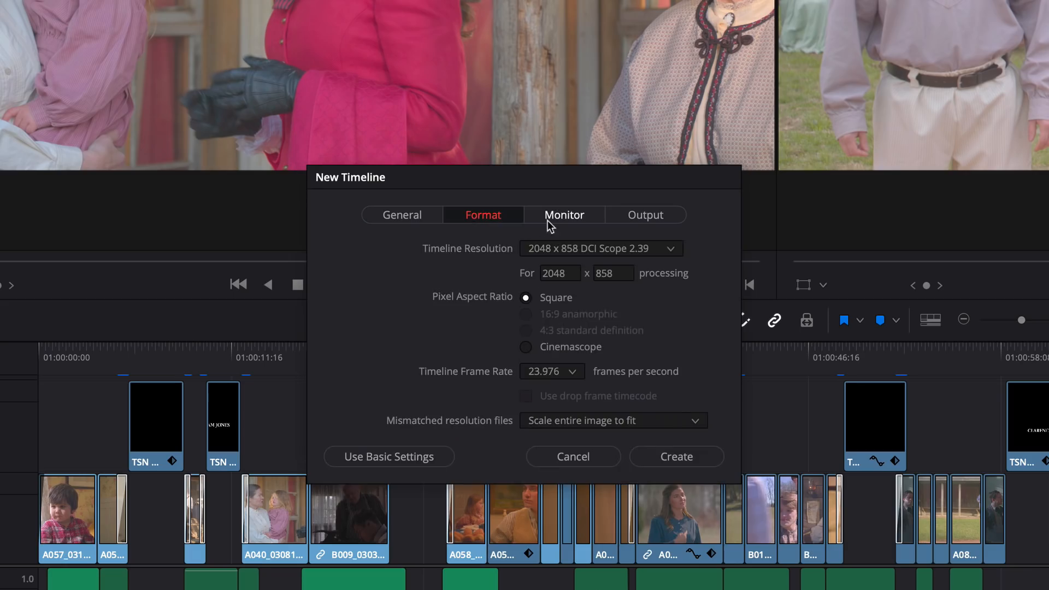
click(563, 214)
click(647, 214)
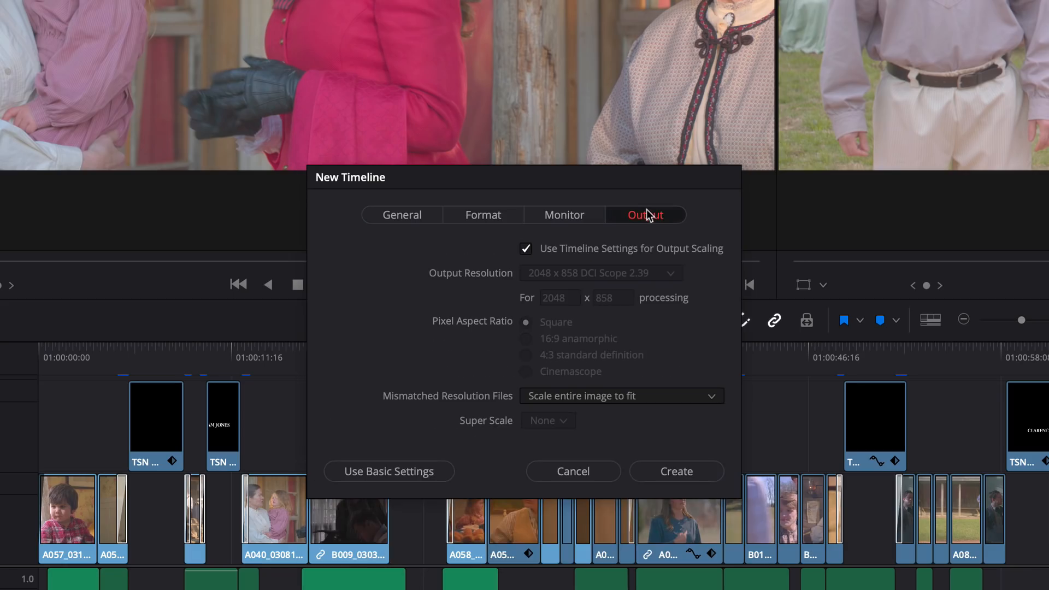
Turn off timeline settings for output scaling, and set the output resolution to 4096 x 1716 DCI Scope 2.39 with 2x Super Scale.
click(656, 249)
click(671, 272)
drag(675, 312, 669, 409)
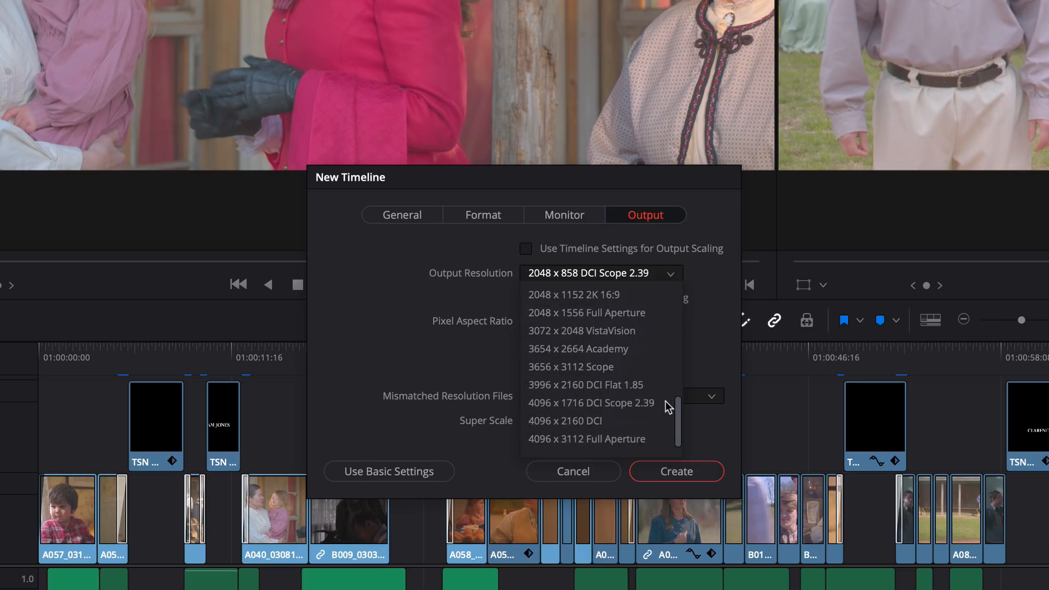
click(632, 403)
click(568, 421)
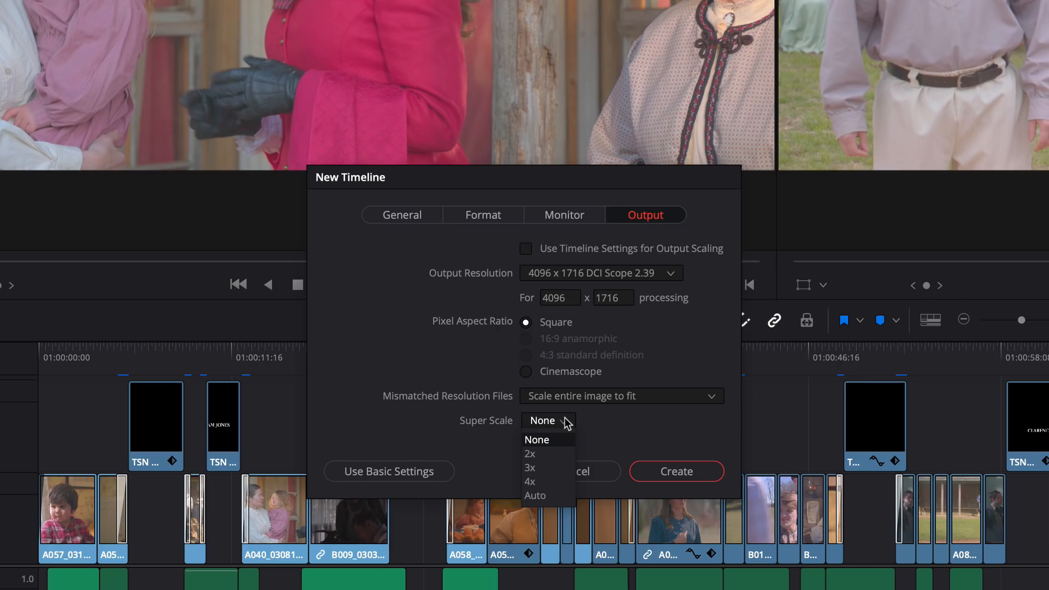
click(545, 450)
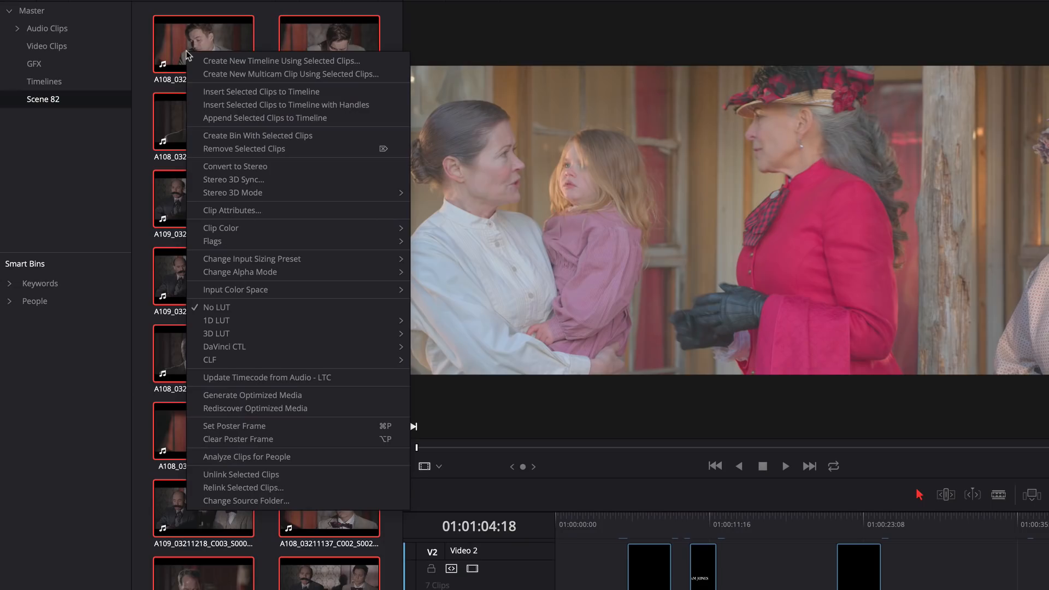
Analyze the selected Scene 82 clips for people and label the three faces with the first man's surname, OWNER and MANAGER.
click(312, 460)
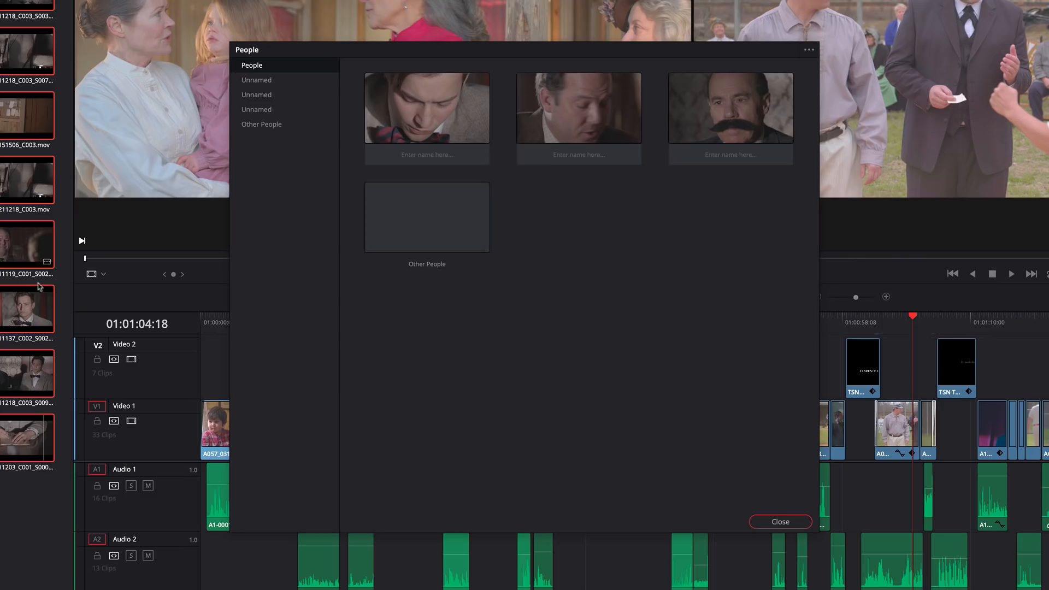
click(460, 211)
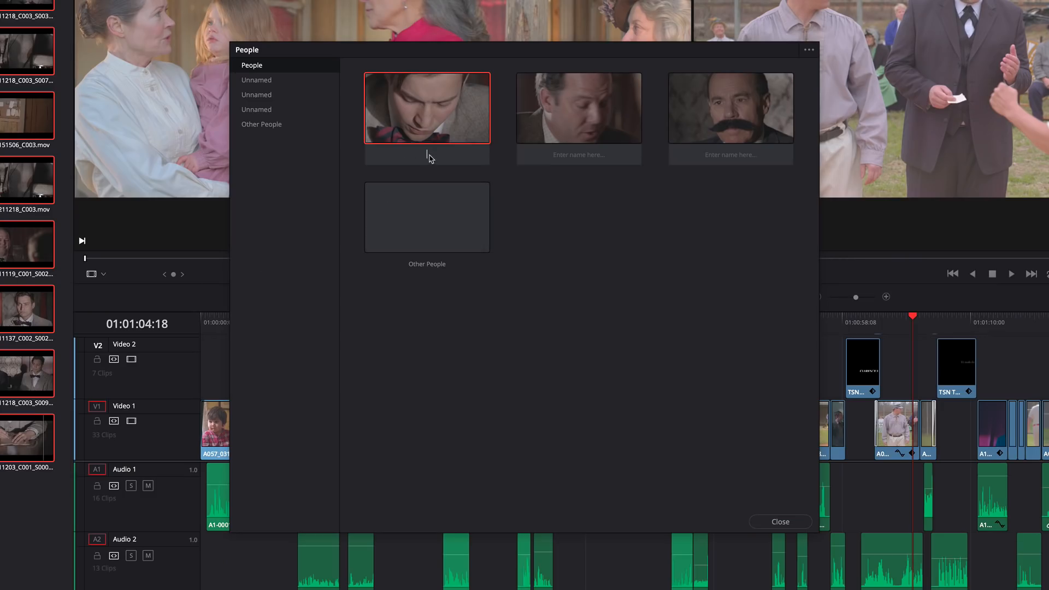
click(578, 157)
text(O)
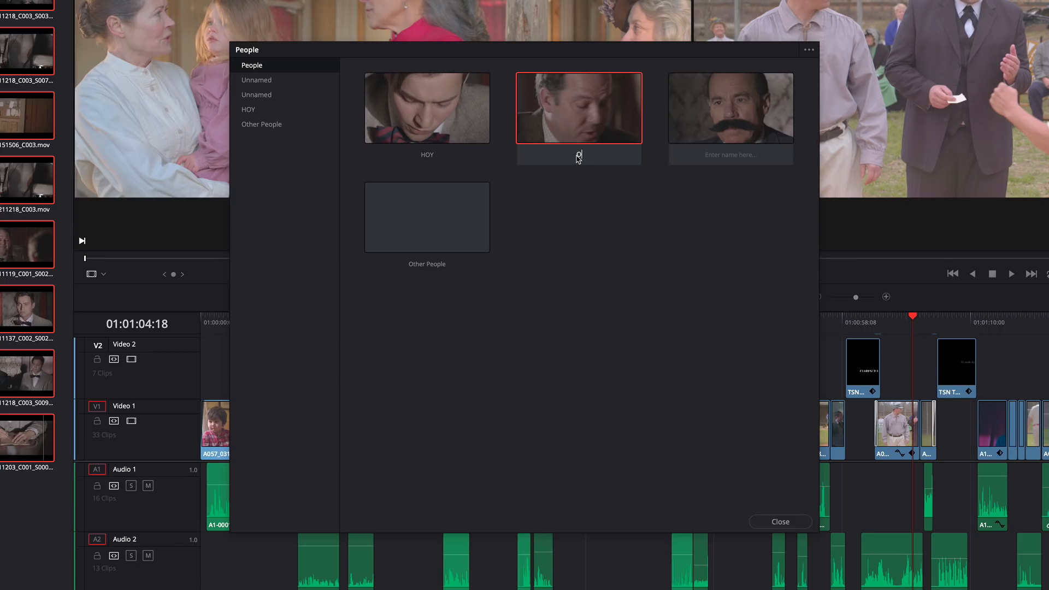
text(WNER)
click(715, 158)
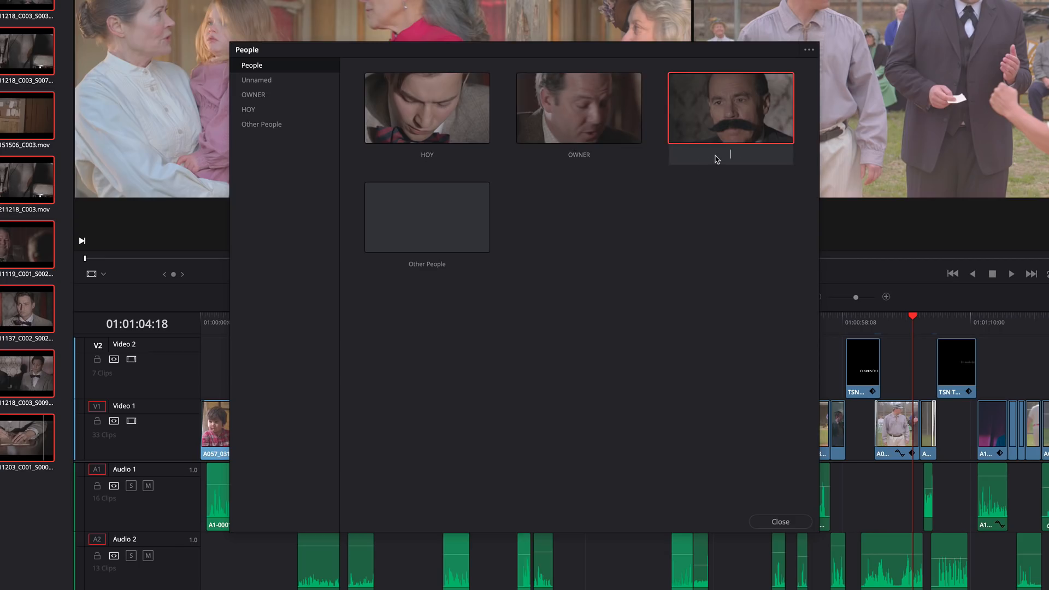
text(MANAGER)
Tag the unassigned face in A080_03151506_C003.mov under Other People as the first named man, and open his people smart bin.
click(271, 112)
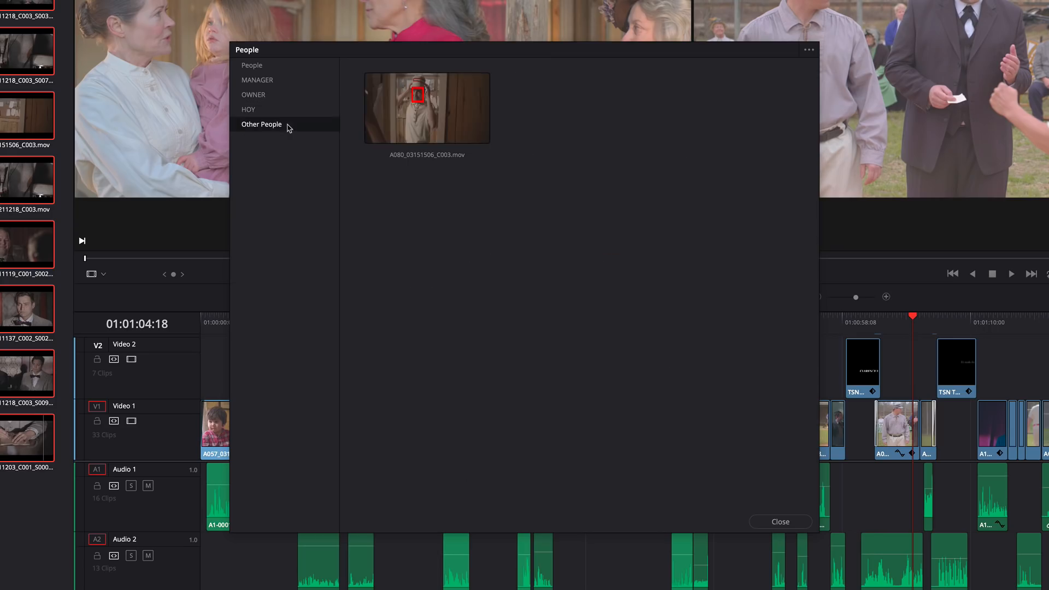
right_click(404, 116)
mouse_move(430, 123)
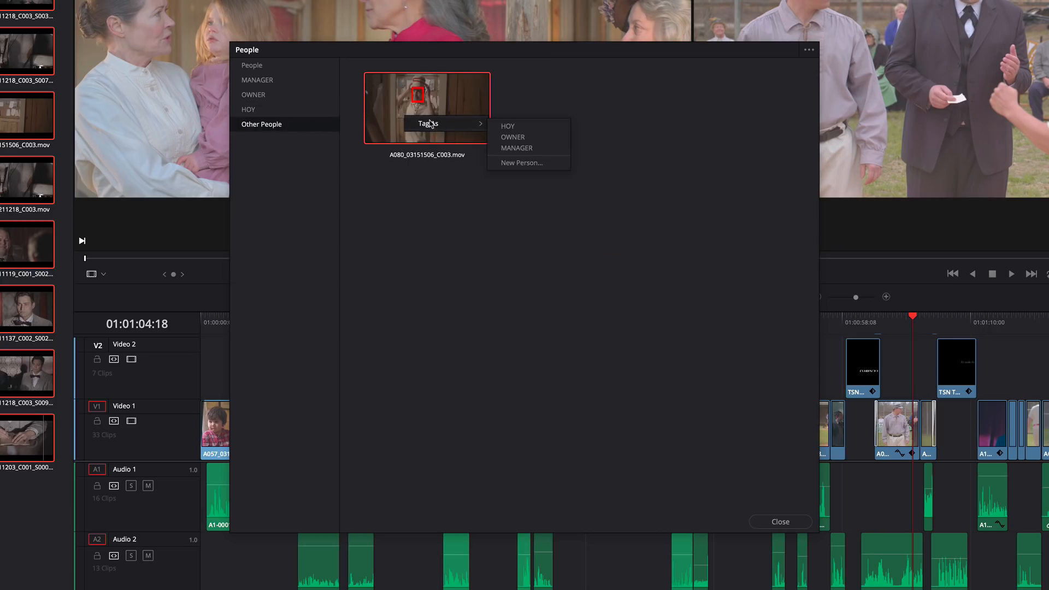
click(535, 131)
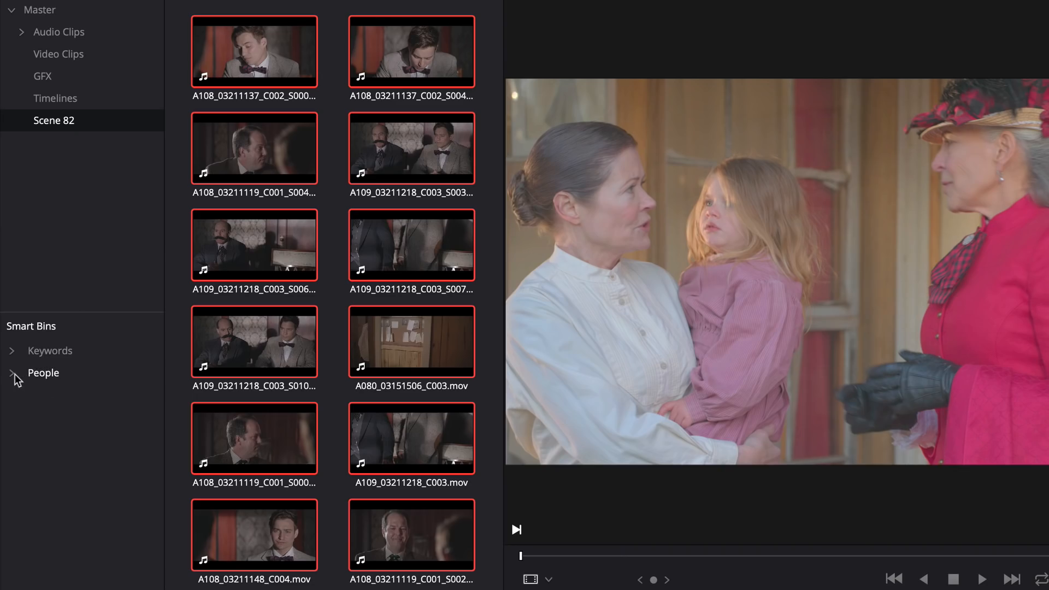
click(12, 373)
click(44, 394)
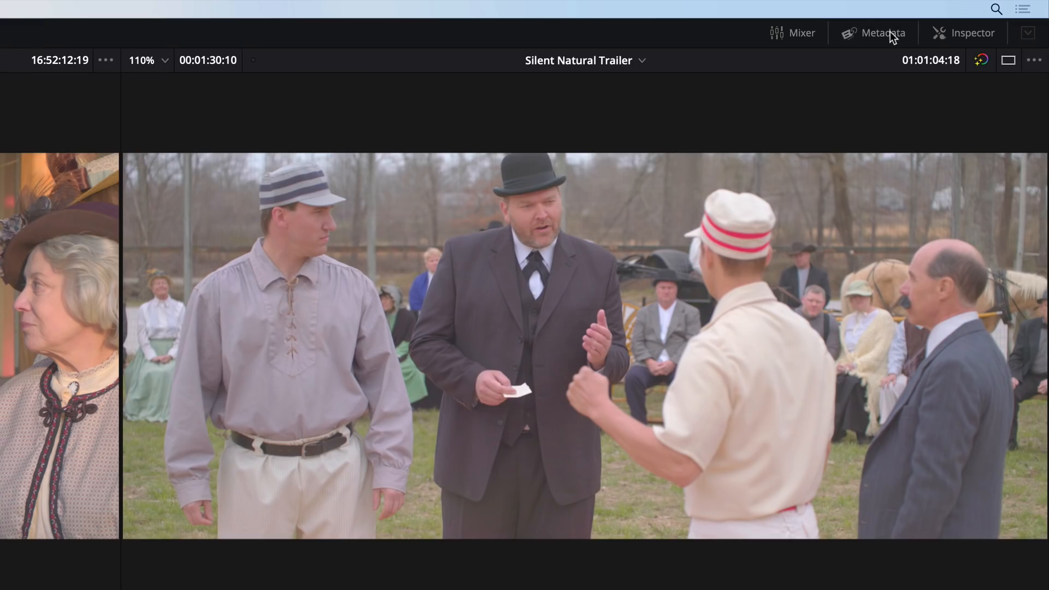
Add the keyword MOS to A080_03151506_C003.mov in its Shot & Scene metadata.
click(890, 32)
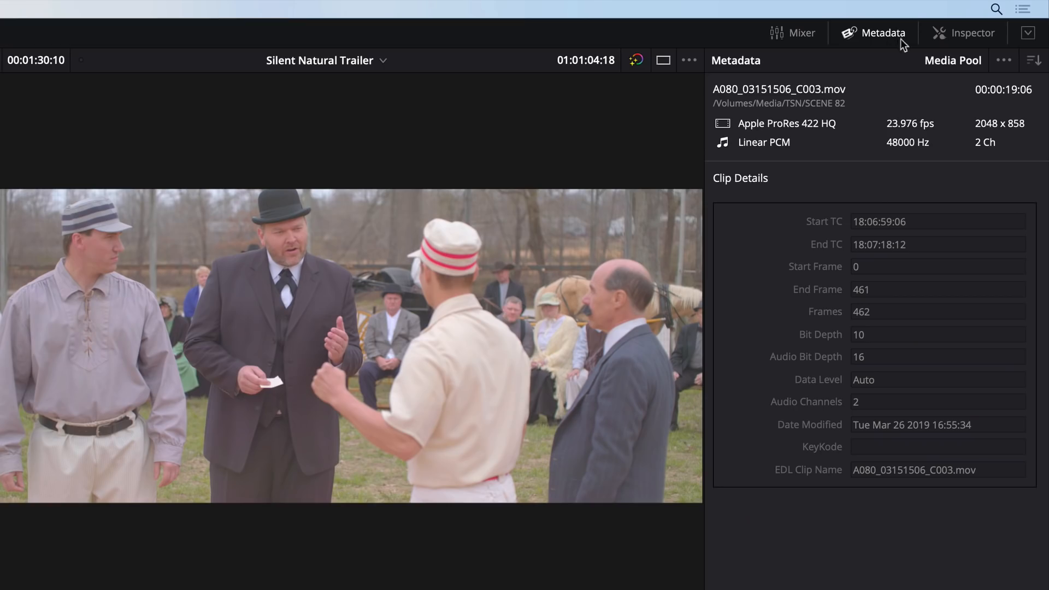
click(1034, 60)
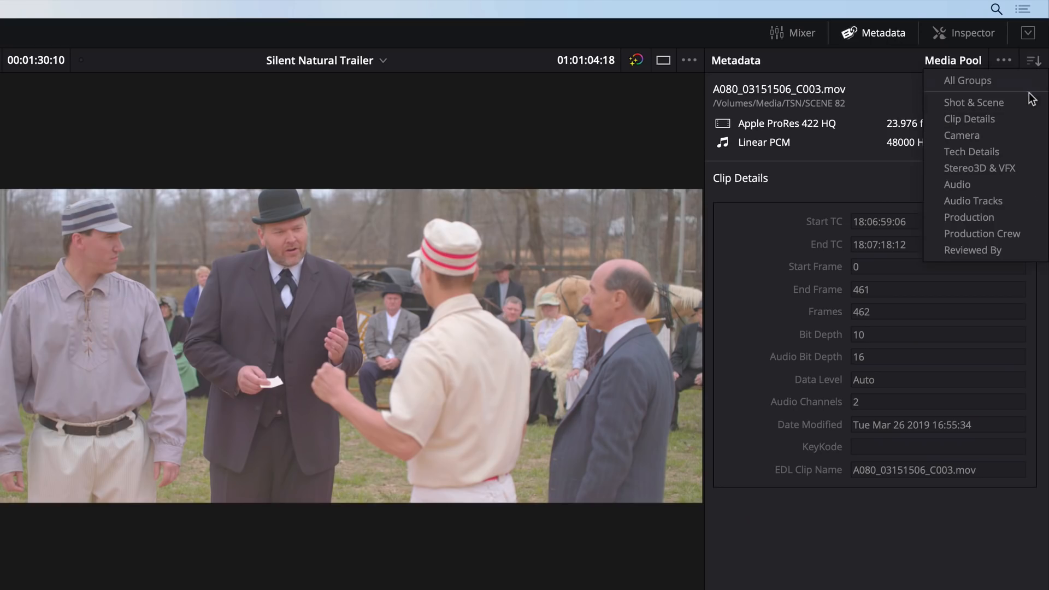
click(1024, 102)
click(895, 321)
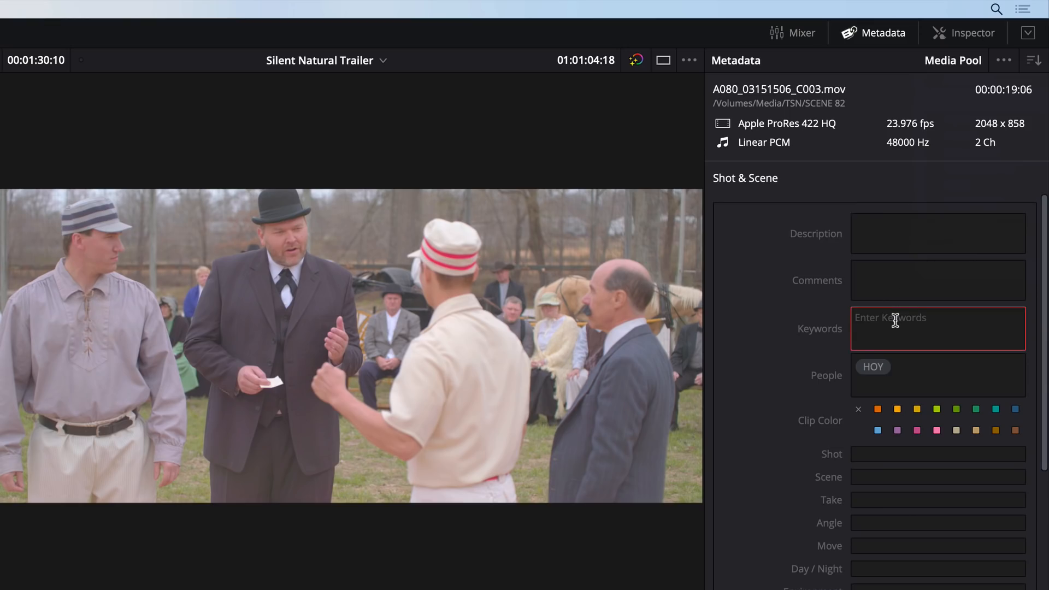
text(MOS)
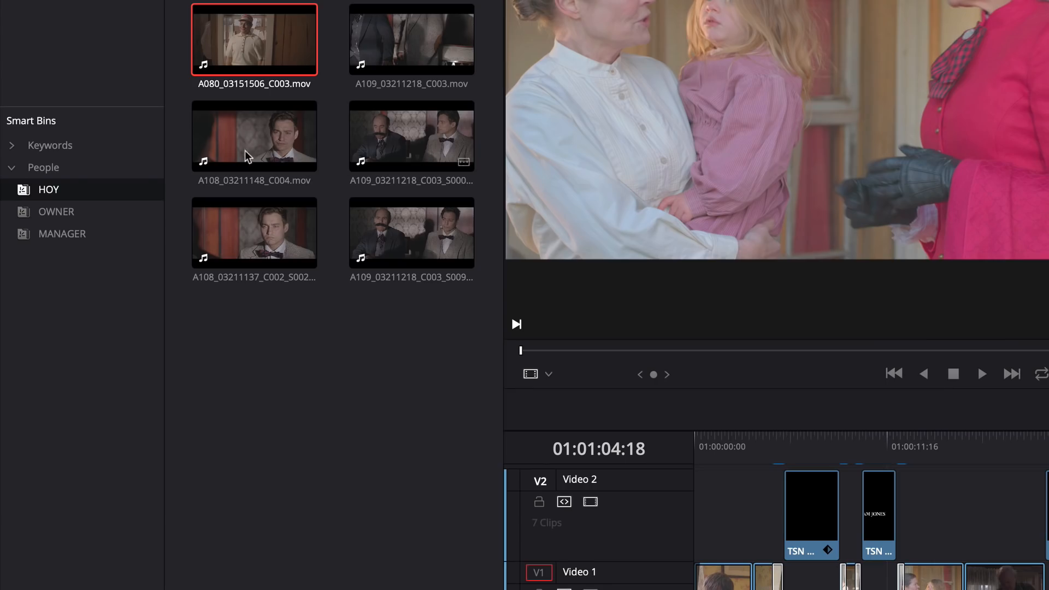
Expand the Keywords smart bins and add a smart bin folder named SCENE 82.
click(12, 147)
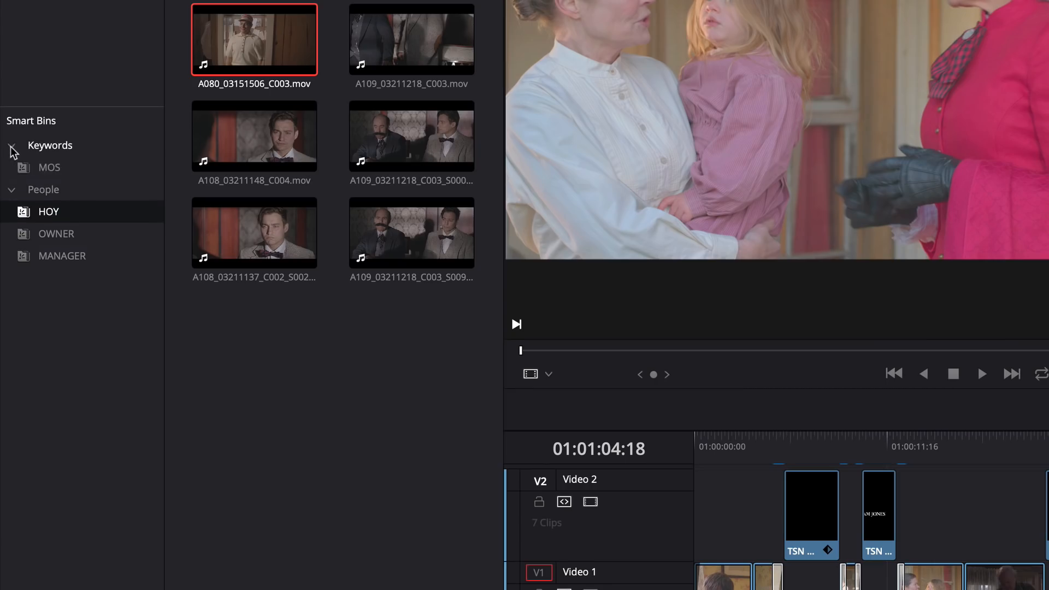
right_click(32, 281)
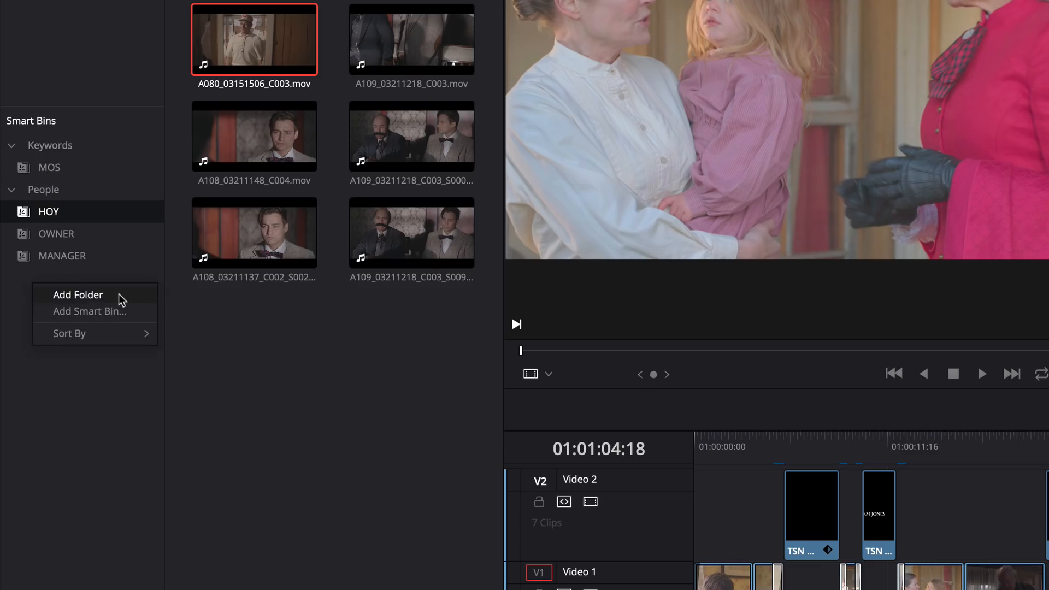
click(119, 296)
double_click(53, 282)
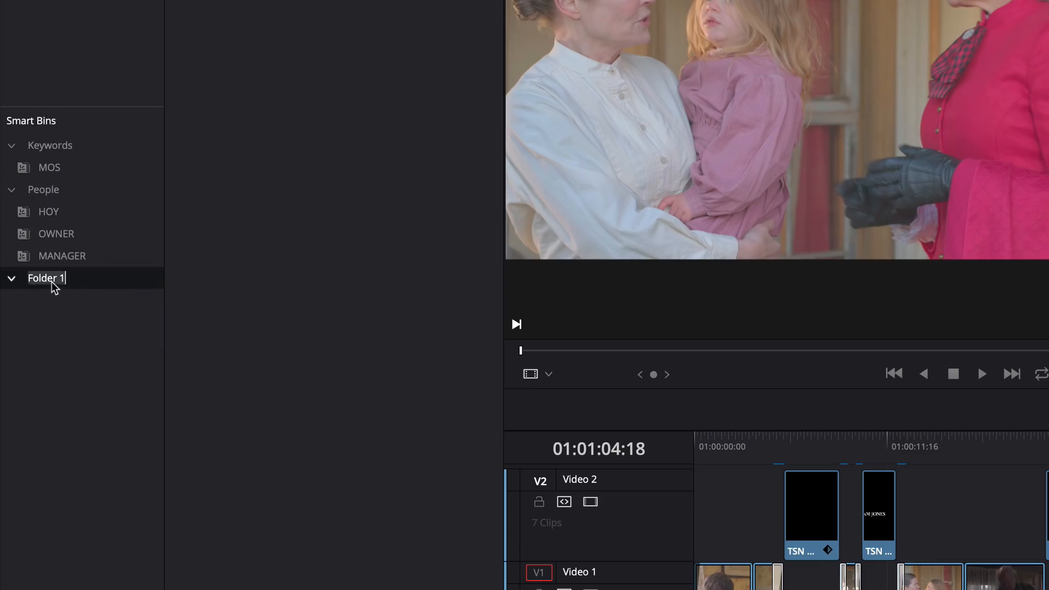
text(SCENE 82)
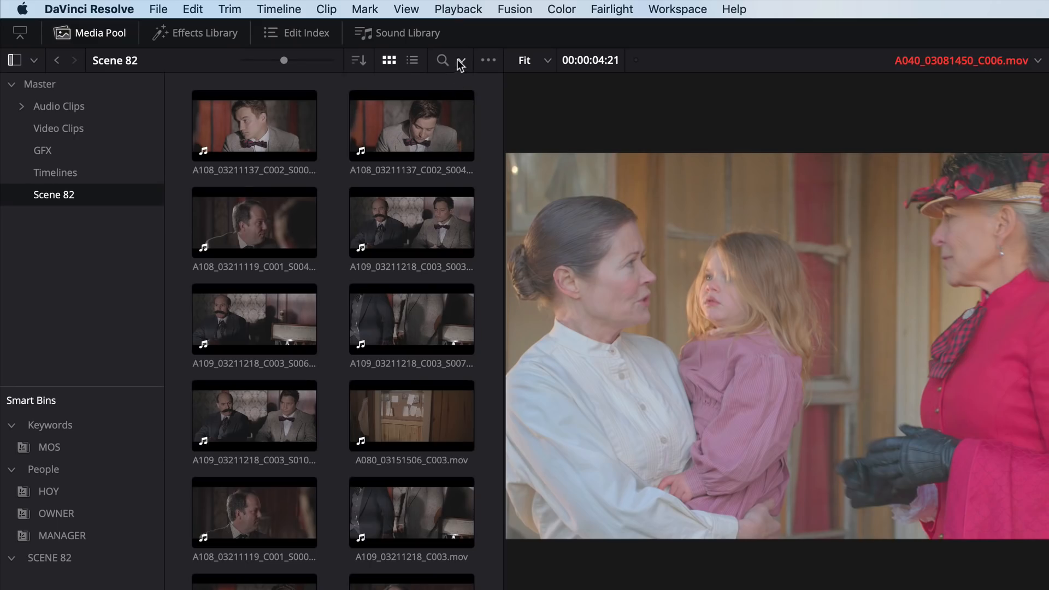
Set the media pool search to cover all bins and search file names for A091.
click(460, 61)
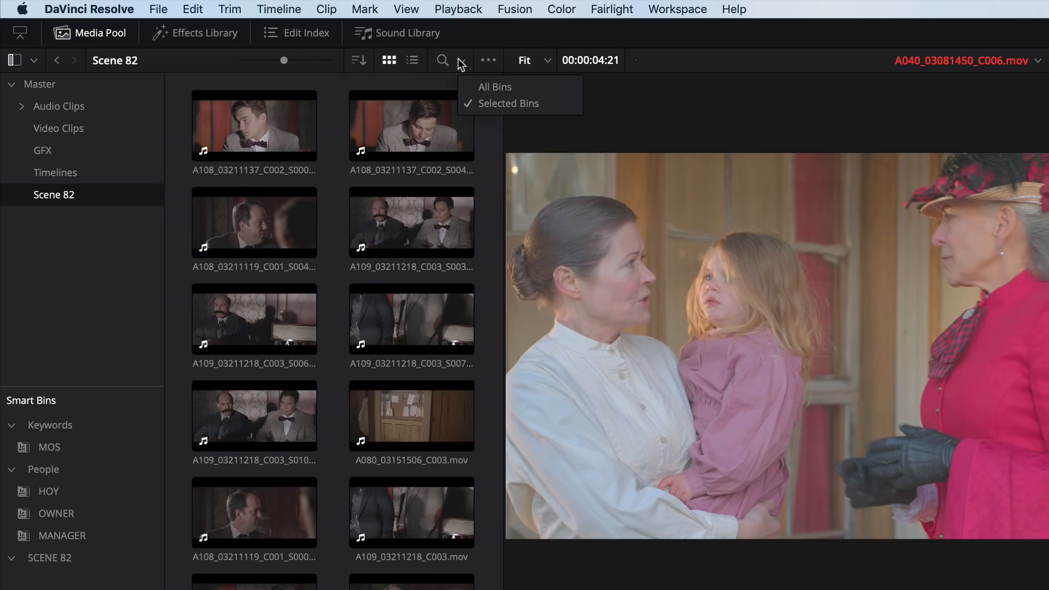
click(479, 87)
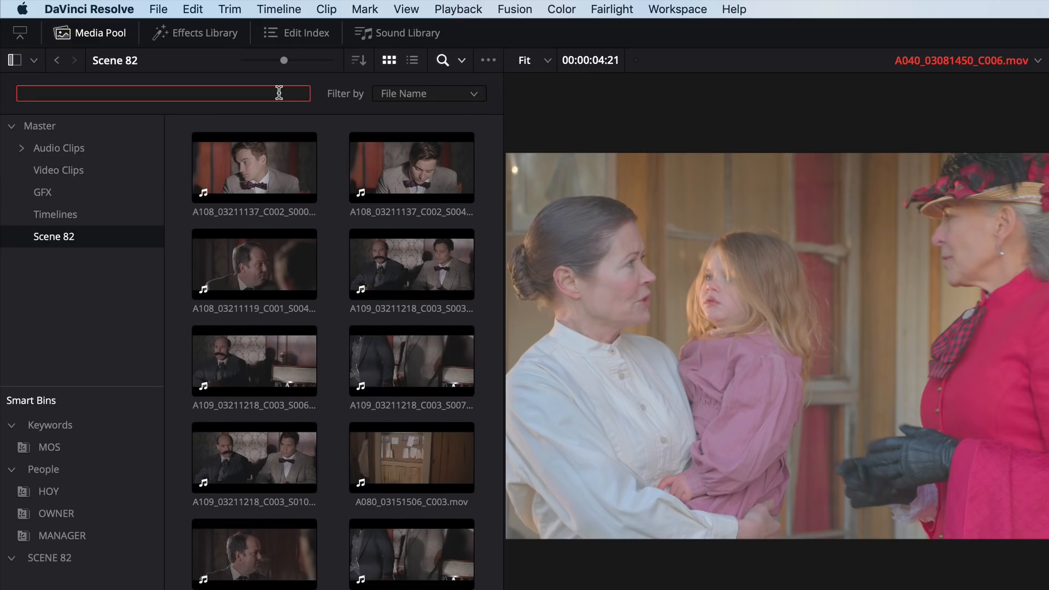
text(A091)
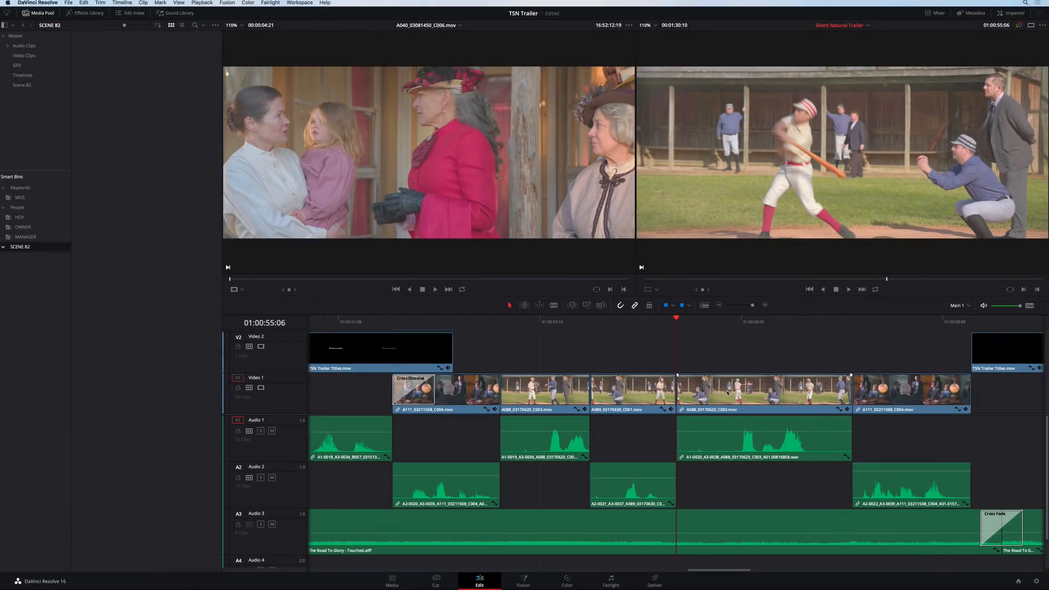
Set the speed of the batter clip A088_03170620_C003.mov at the playhead to 25%.
right_click(727, 392)
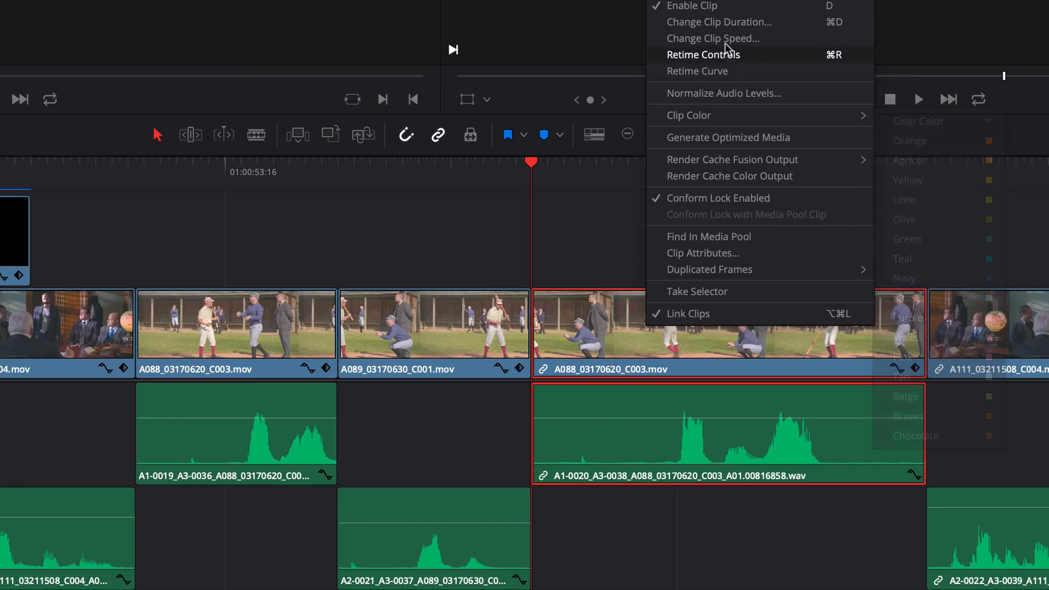
click(726, 37)
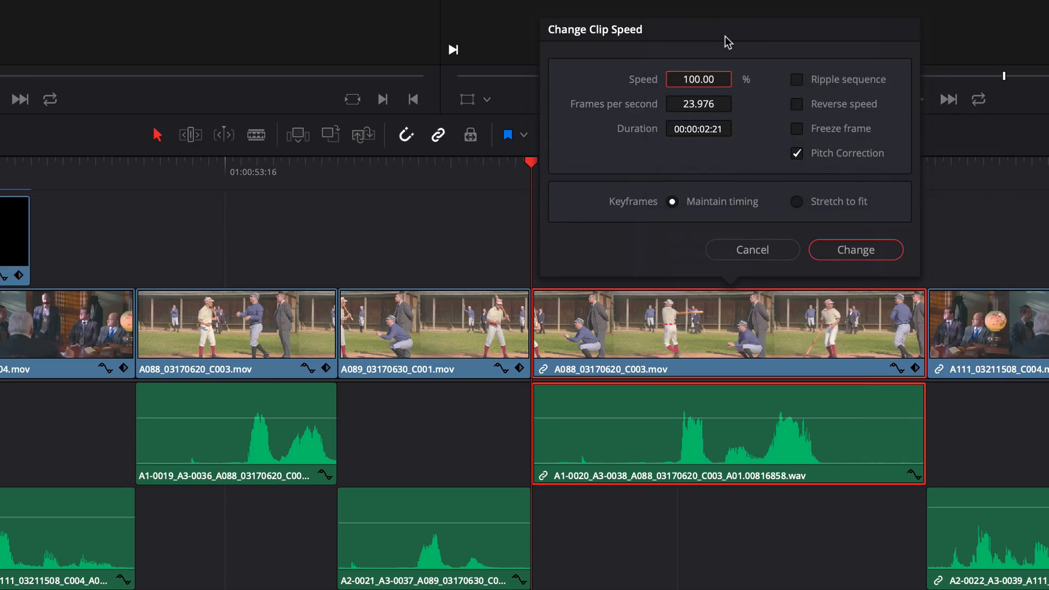
text(25)
click(855, 251)
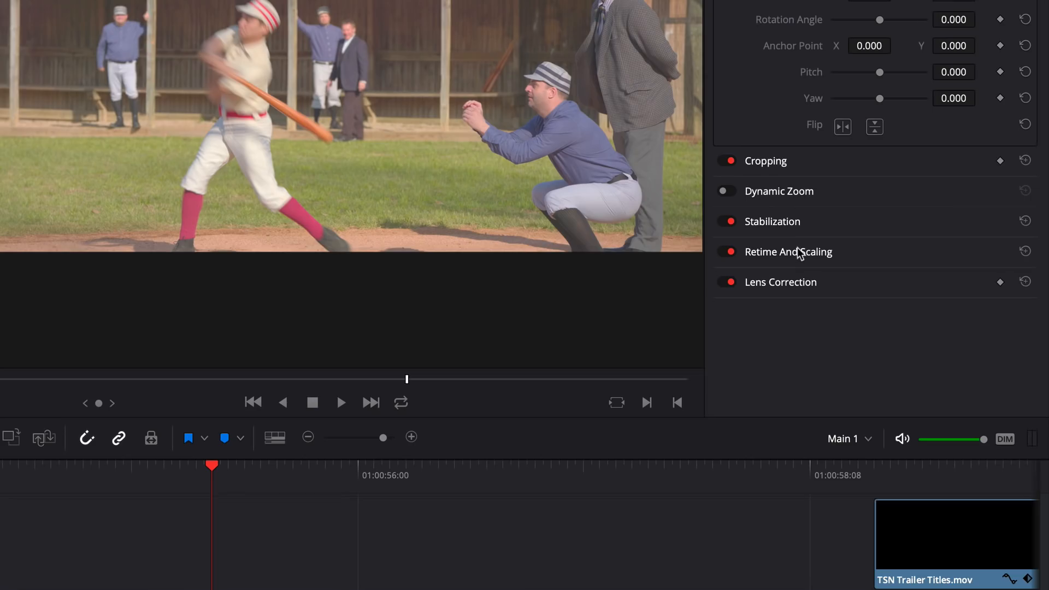
Set the batter clip's retime process to Optical Flow and its motion estimation to Speed Warp.
click(799, 253)
click(923, 288)
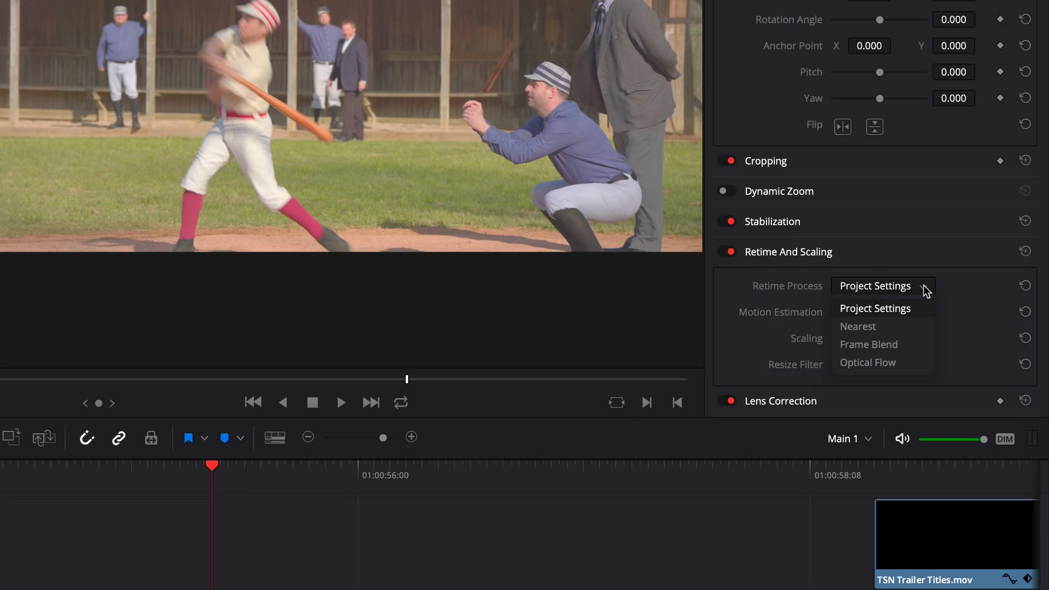
click(913, 363)
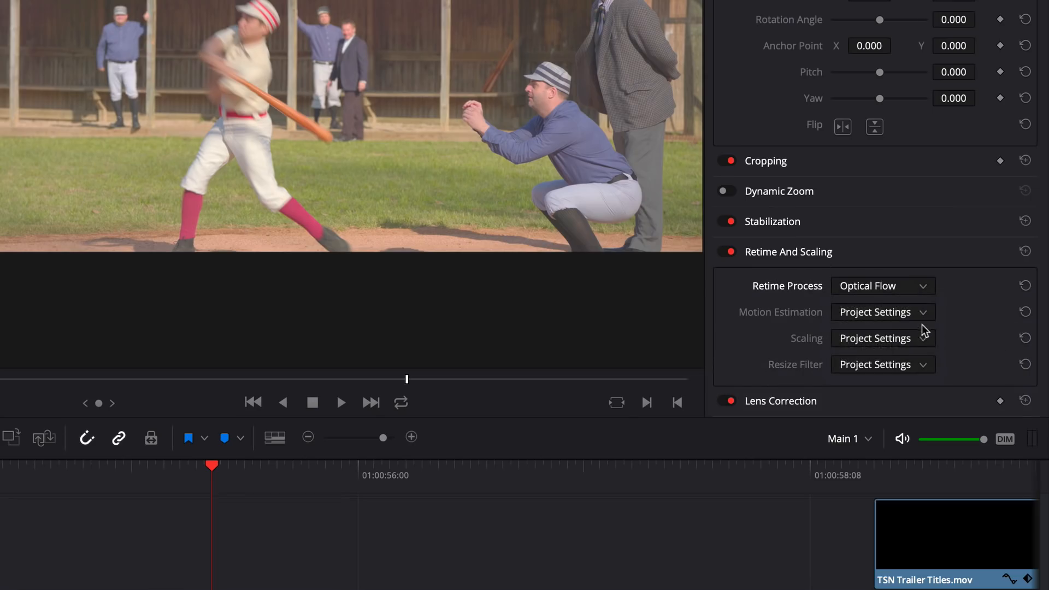
click(922, 312)
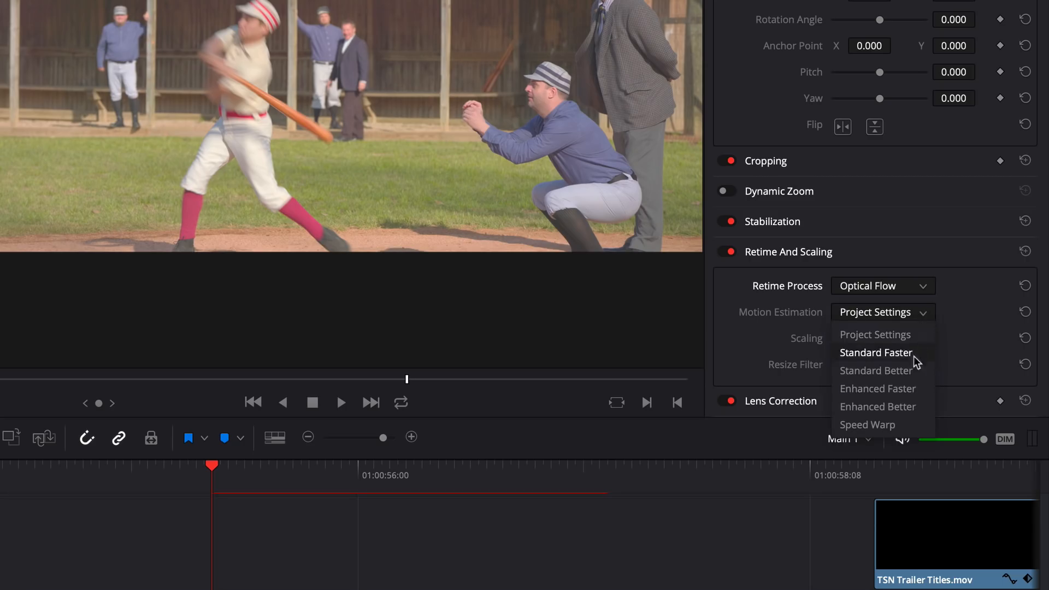
click(911, 425)
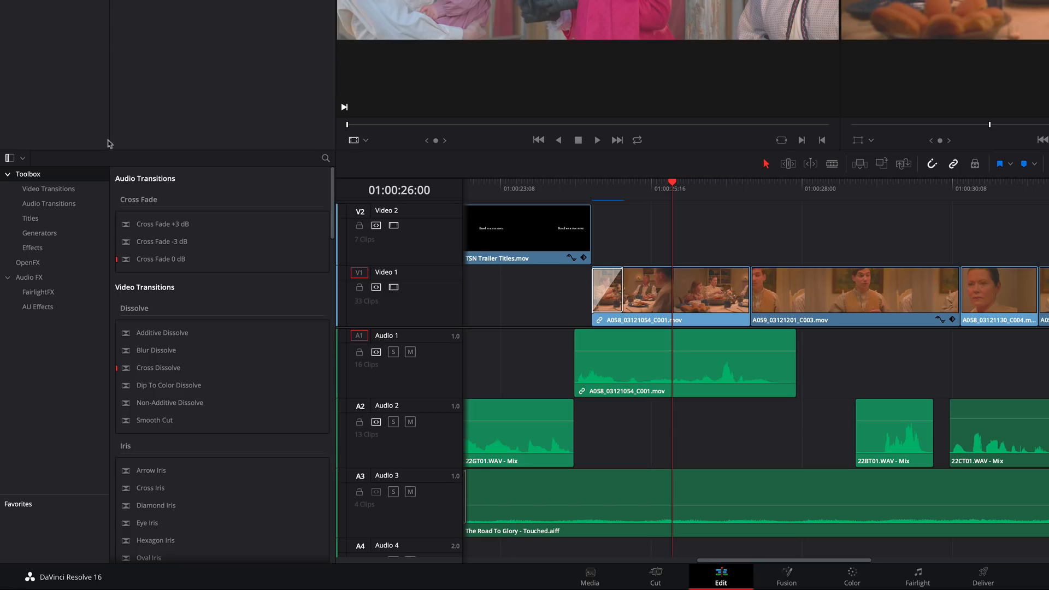
Place an Adjustment Clip on Video 2 spanning the dinner scene clips, set its zoom to 1.280, and preview the scene.
click(33, 247)
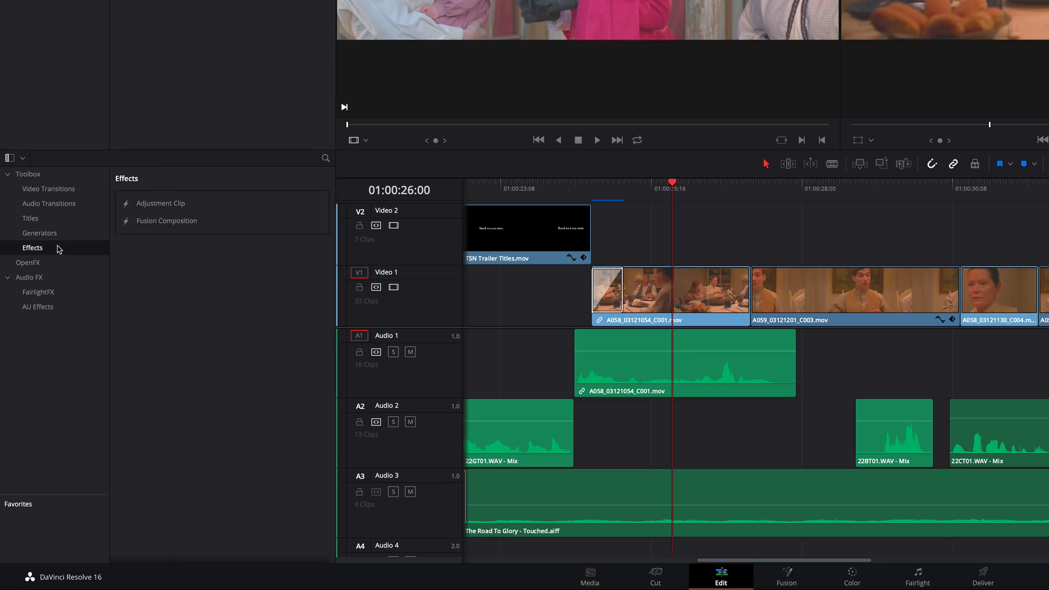
drag(161, 203, 590, 250)
drag(915, 240, 920, 239)
drag(920, 240, 1044, 240)
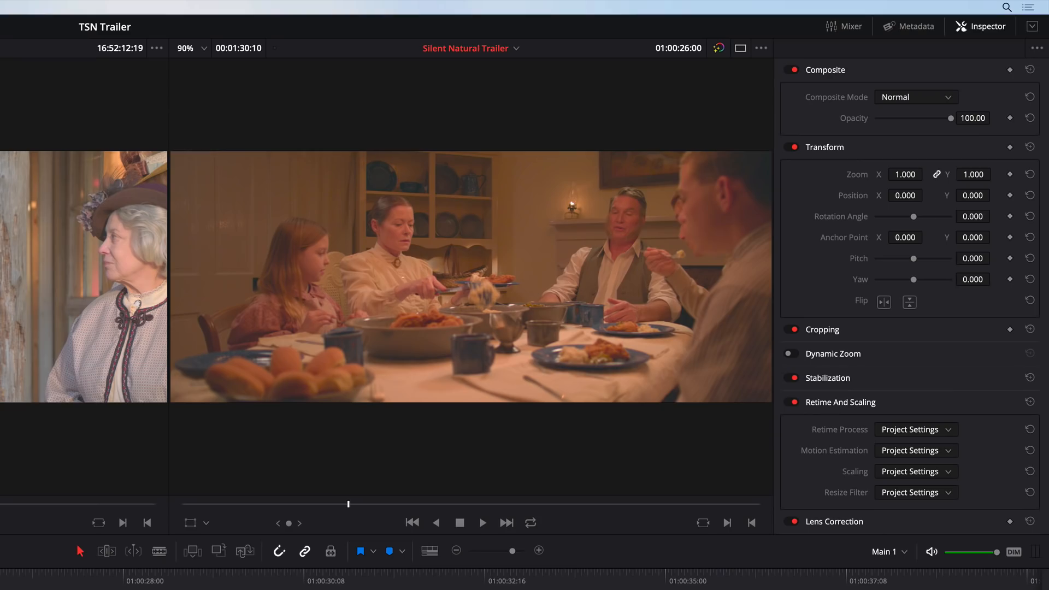
drag(910, 174, 928, 173)
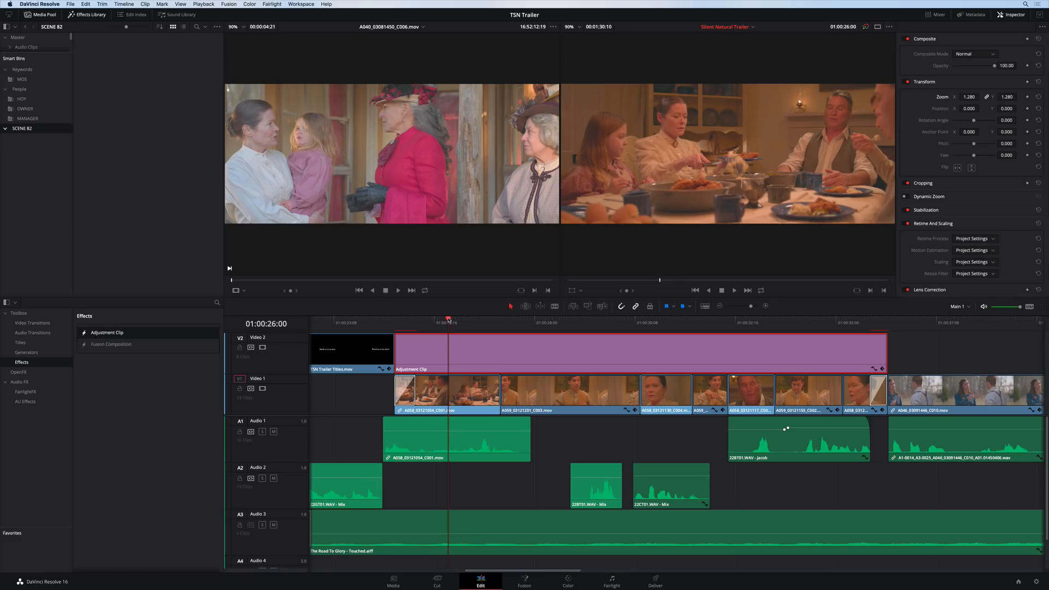
drag(448, 320, 481, 347)
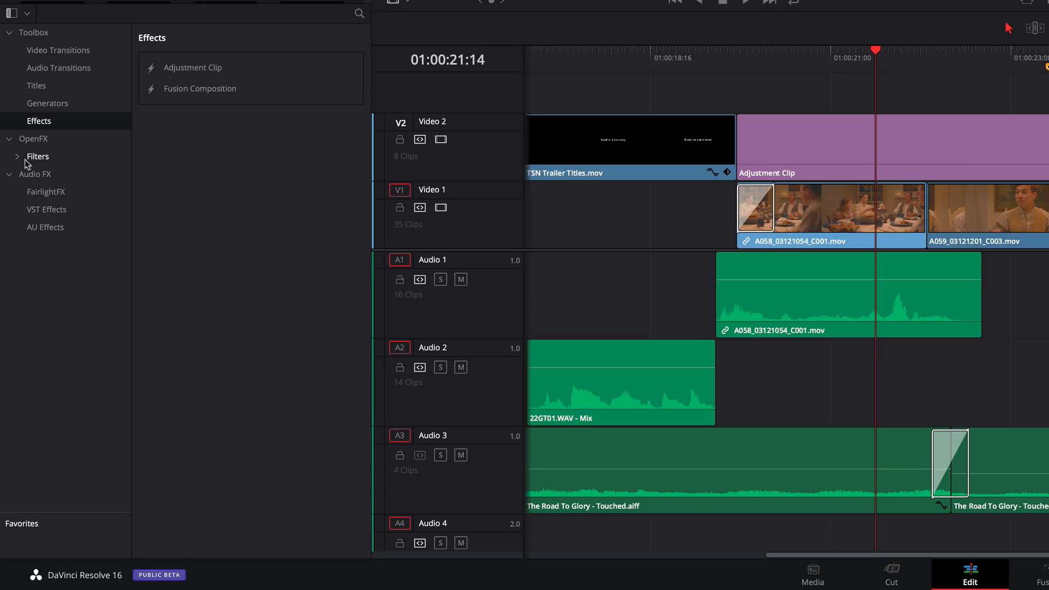
Apply the Vignette filter to the Adjustment Clip, set its size to 0.763, and preview the scene.
click(11, 381)
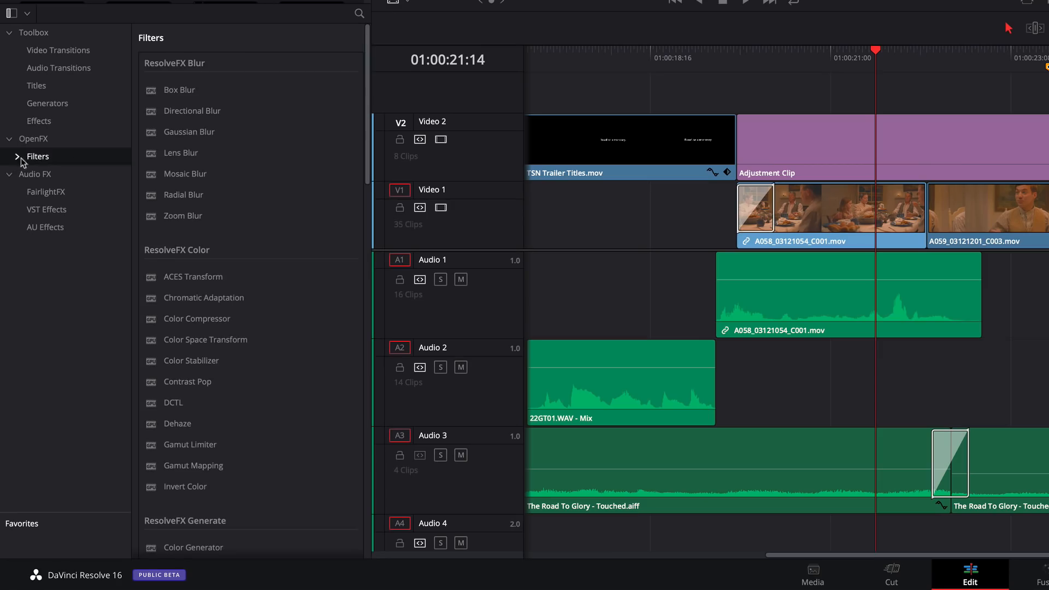
scroll(330, 323, down, 10)
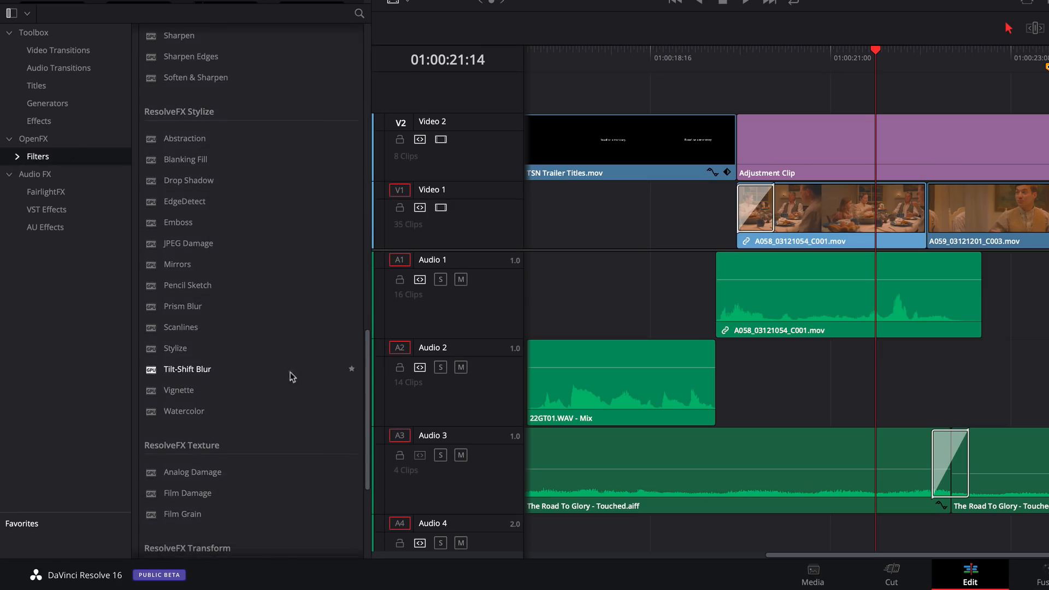
drag(288, 392, 836, 143)
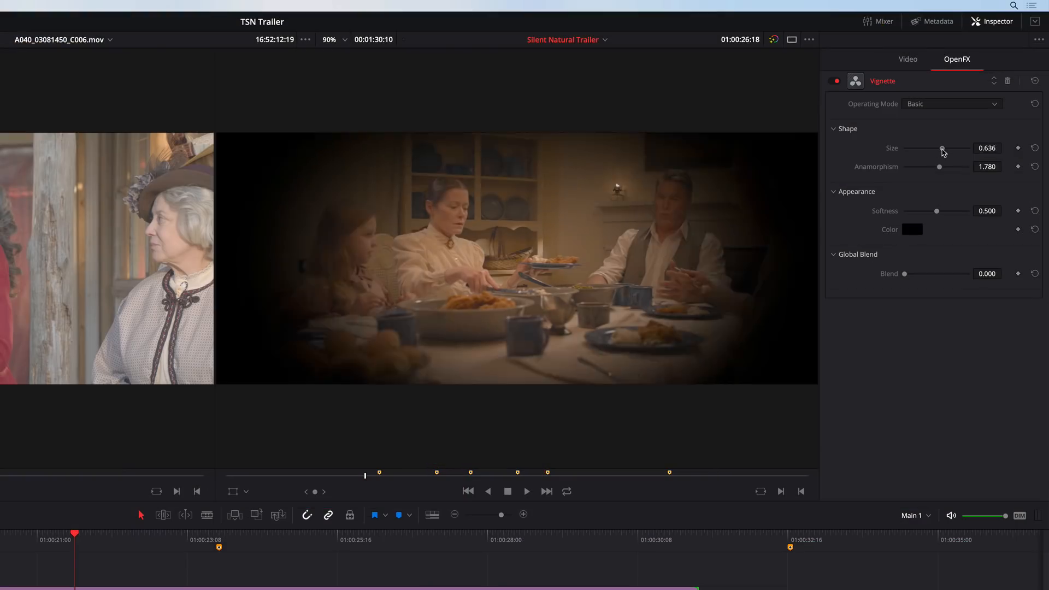
drag(941, 148, 952, 154)
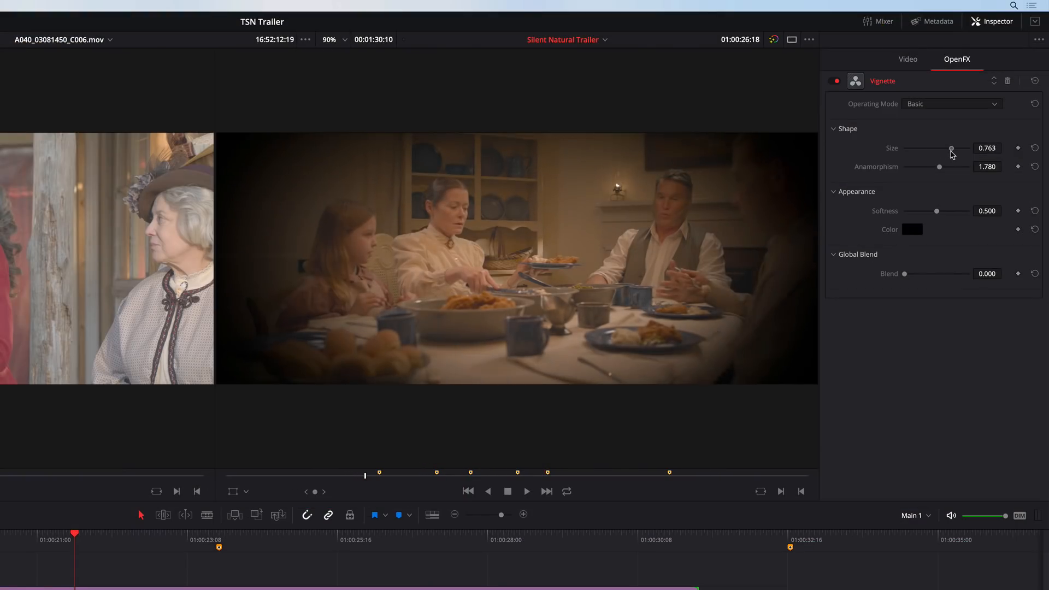
drag(64, 528, 103, 531)
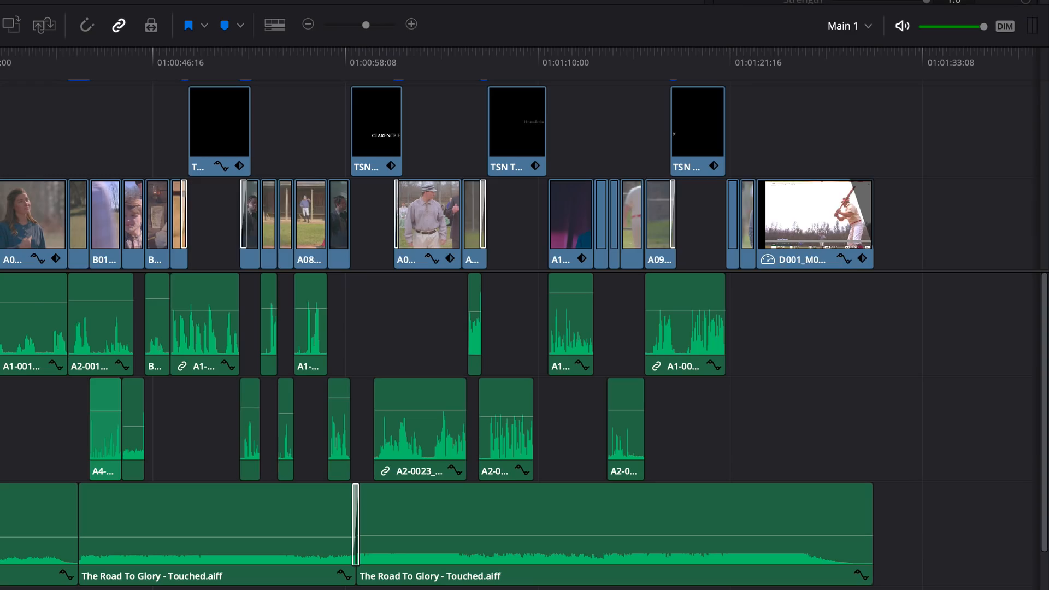
Add a 3D Title Center Line title on Video 2 above the final clip, with the top text The Silent Natural.
drag(3, 240, 766, 157)
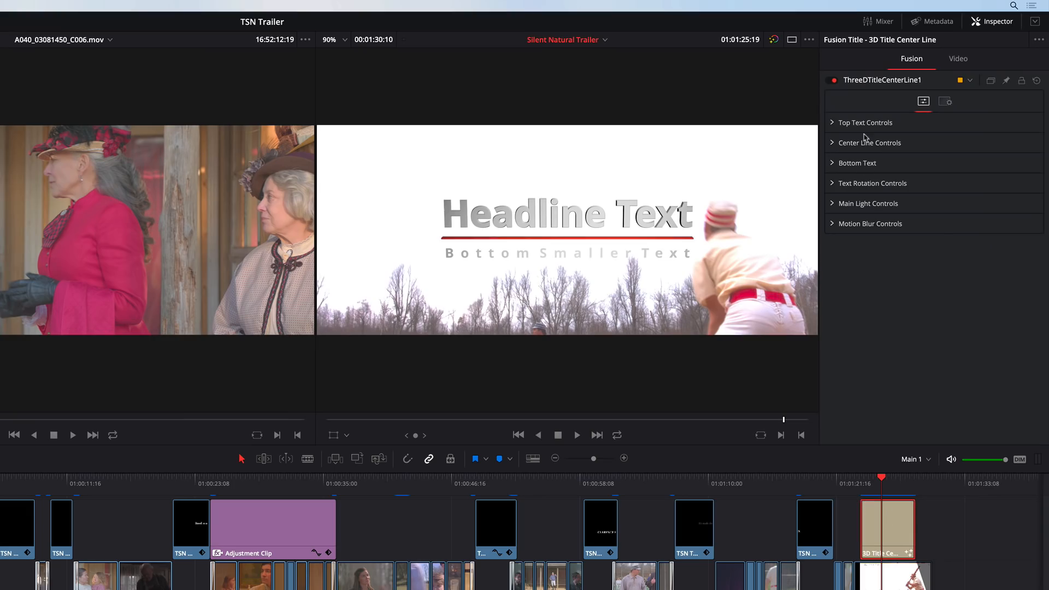
click(866, 123)
triple_click(925, 145)
text(Th)
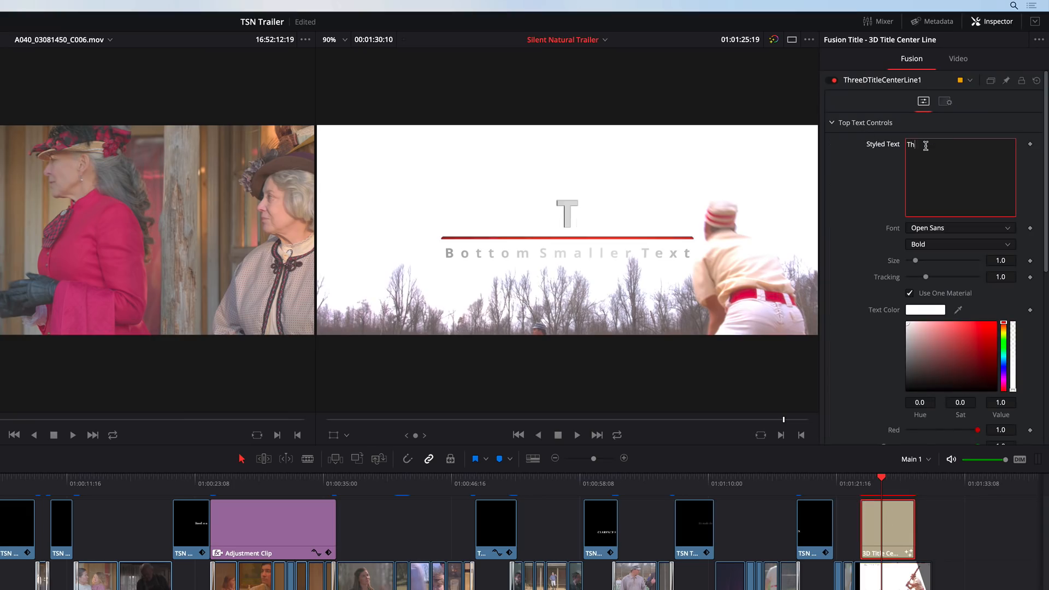
text(e Silent Natural)
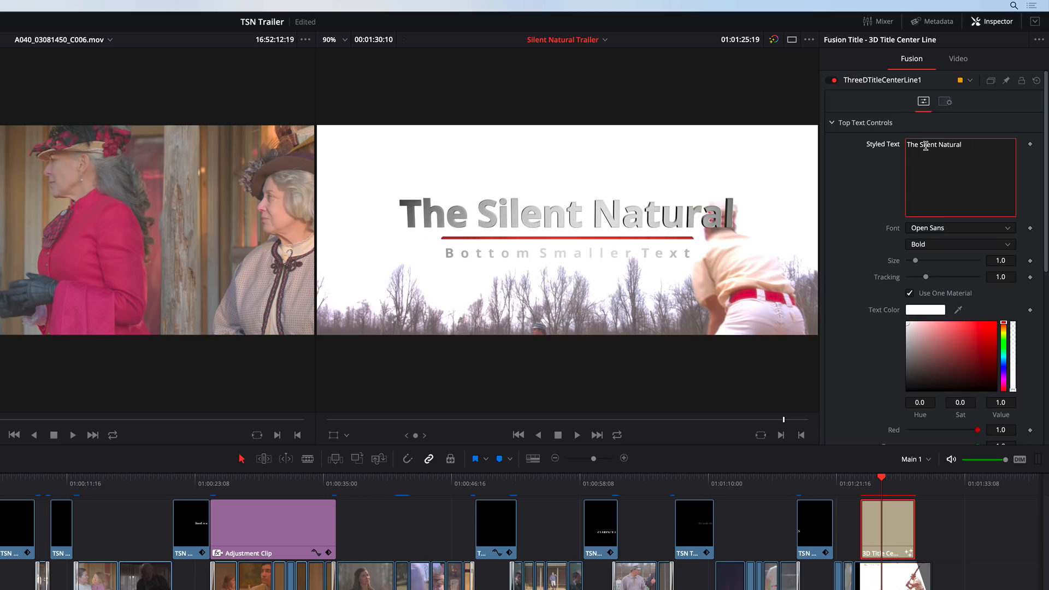
Set the top text color to blue with hue 0.592, saturation 0.873 and value 0.835.
drag(1007, 327, 1004, 362)
click(985, 336)
scroll(978, 350, down, 5)
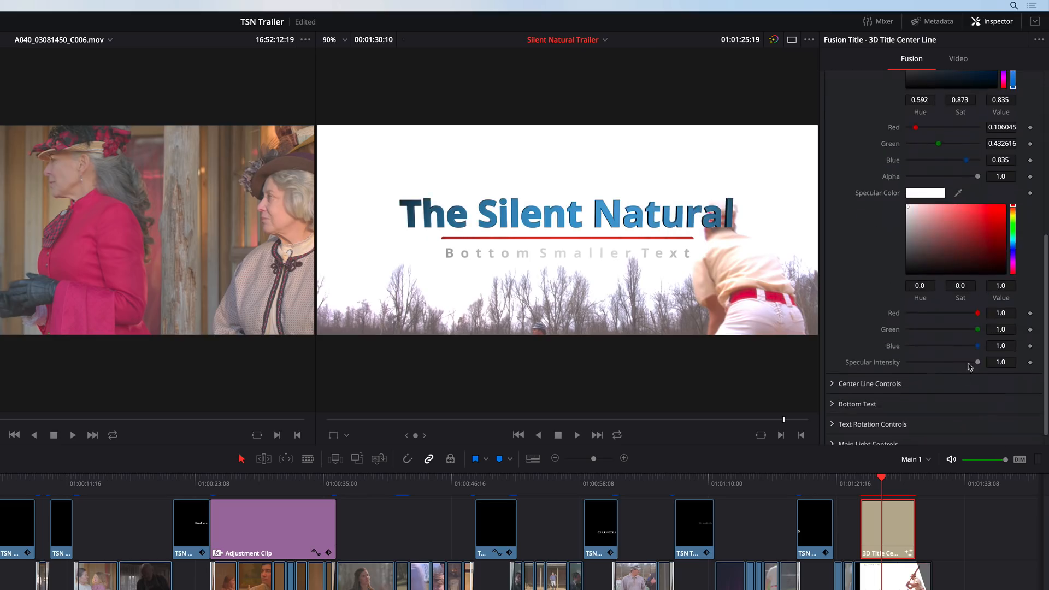
Replace the 3D title's bottom text with Based on a true story.
click(932, 402)
scroll(933, 408, down, 3)
scroll(933, 409, down, 2)
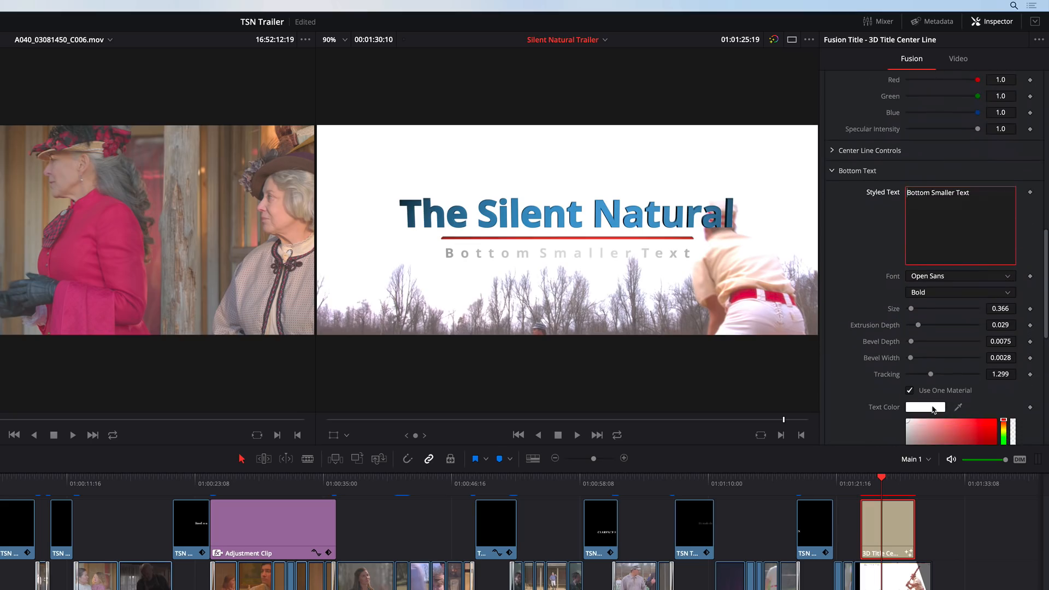
triple_click(942, 196)
text(Based on a true story)
Set the bottom text color to near-black with hue 0.0, saturation 0.976 and value 0.055, and preview the title.
scroll(942, 196, down, 3)
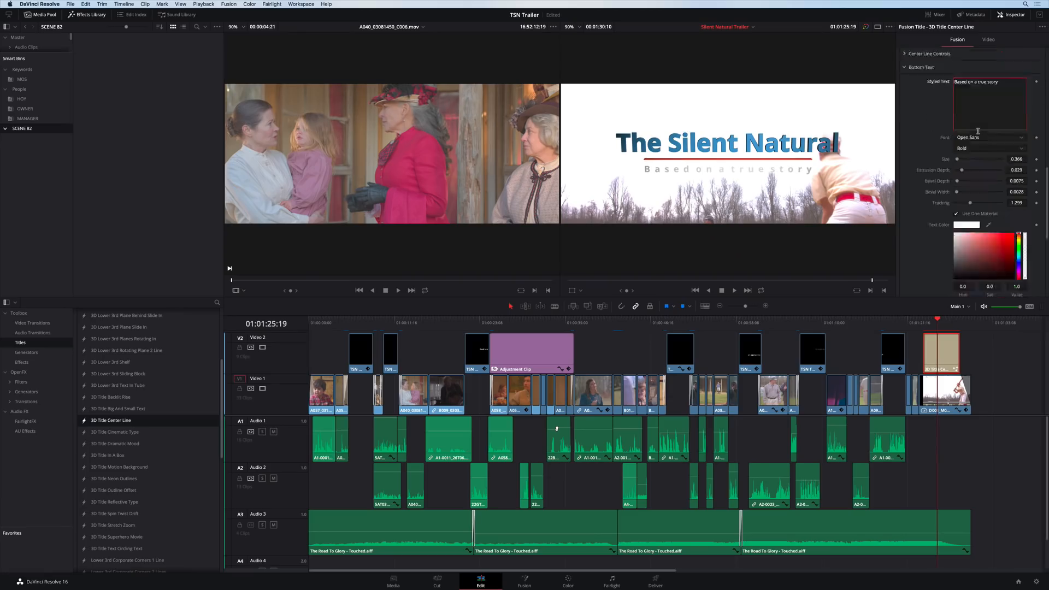
scroll(978, 131, down, 3)
click(1013, 143)
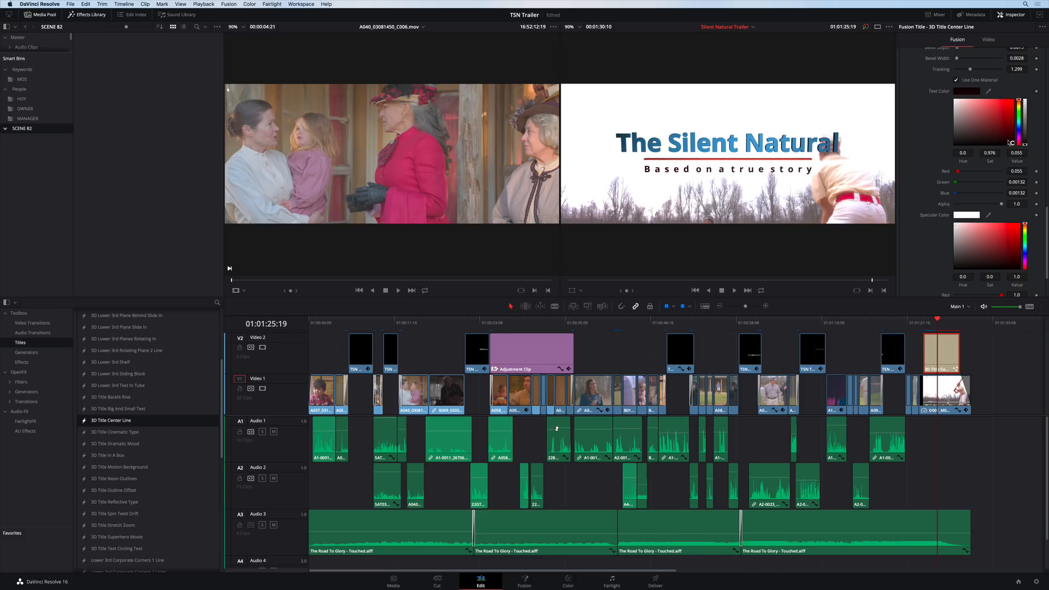
click(917, 320)
key(space)
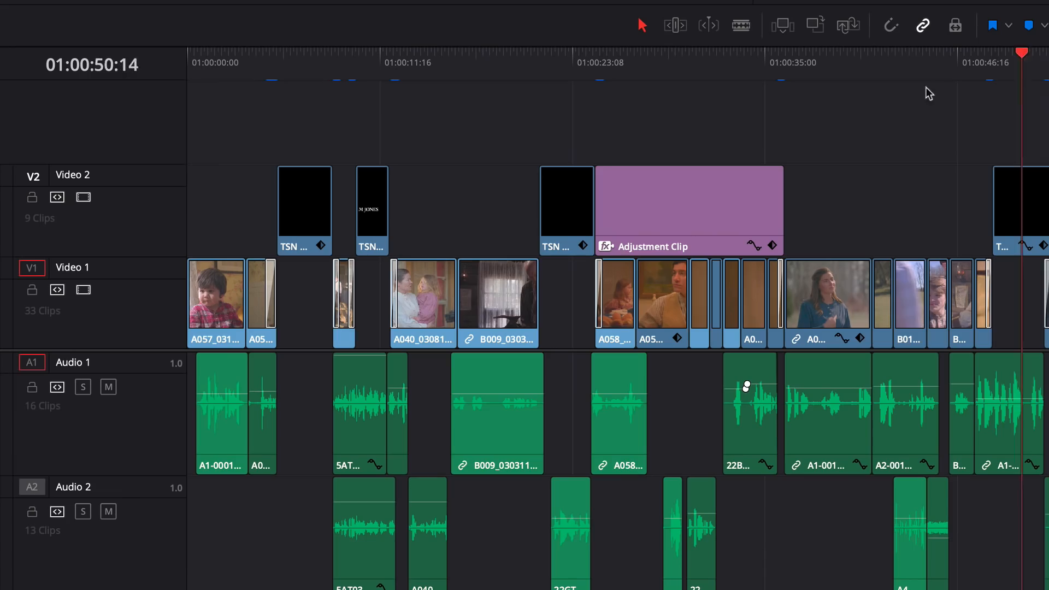
Preview the shot of the man in the striped apron and stabilize it in Perspective mode with Camera Lock enabled.
drag(925, 94, 459, 78)
key(space)
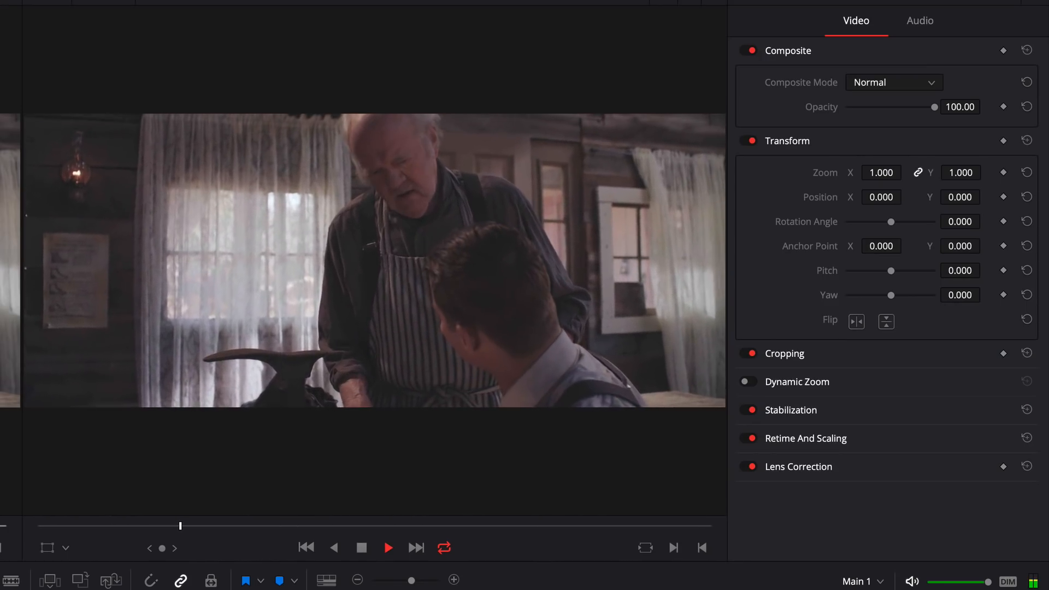
key(space)
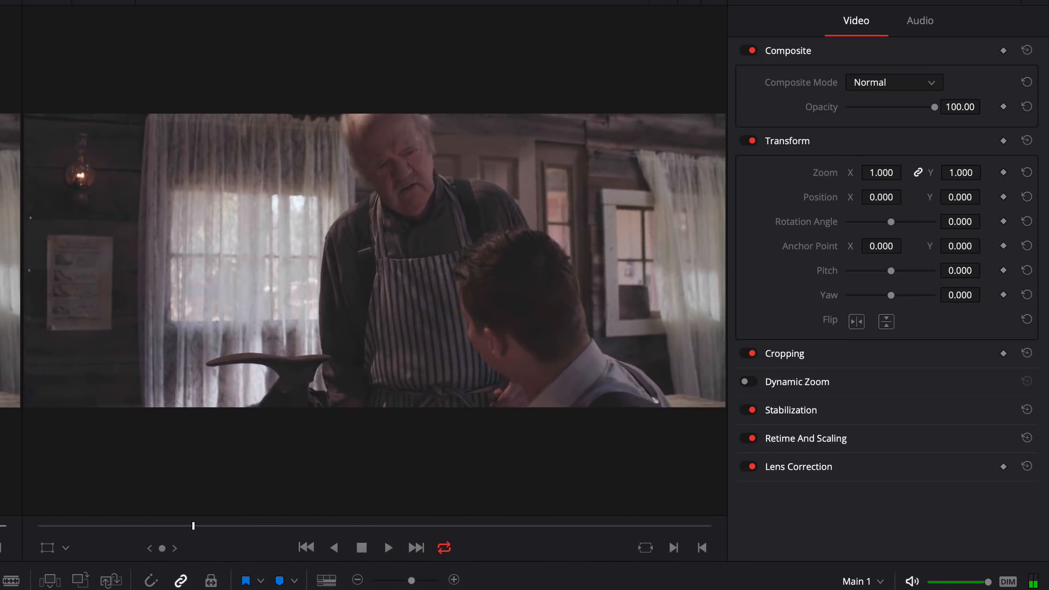
click(785, 411)
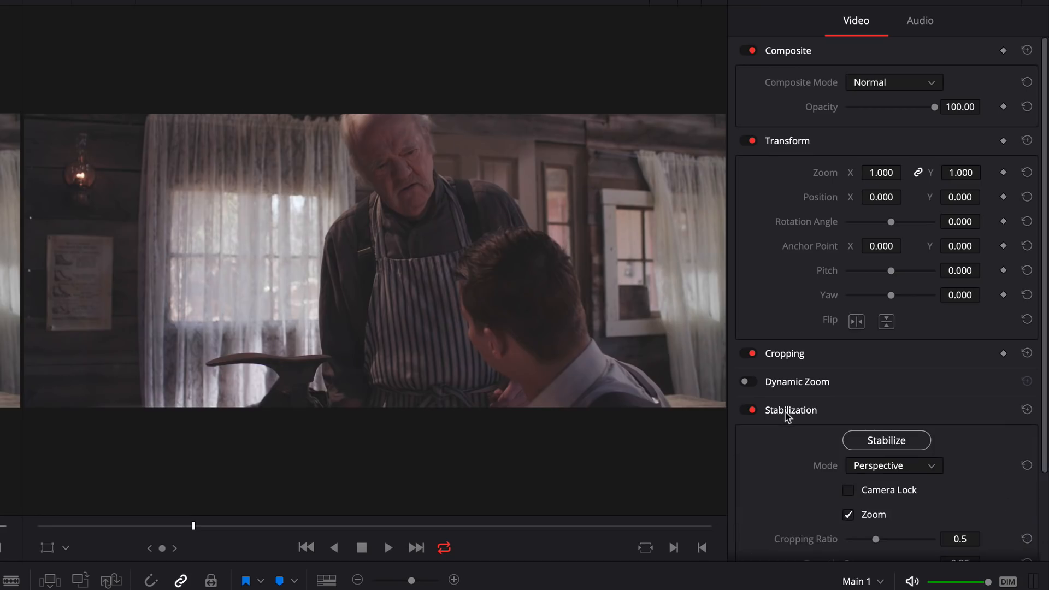
click(848, 490)
click(865, 442)
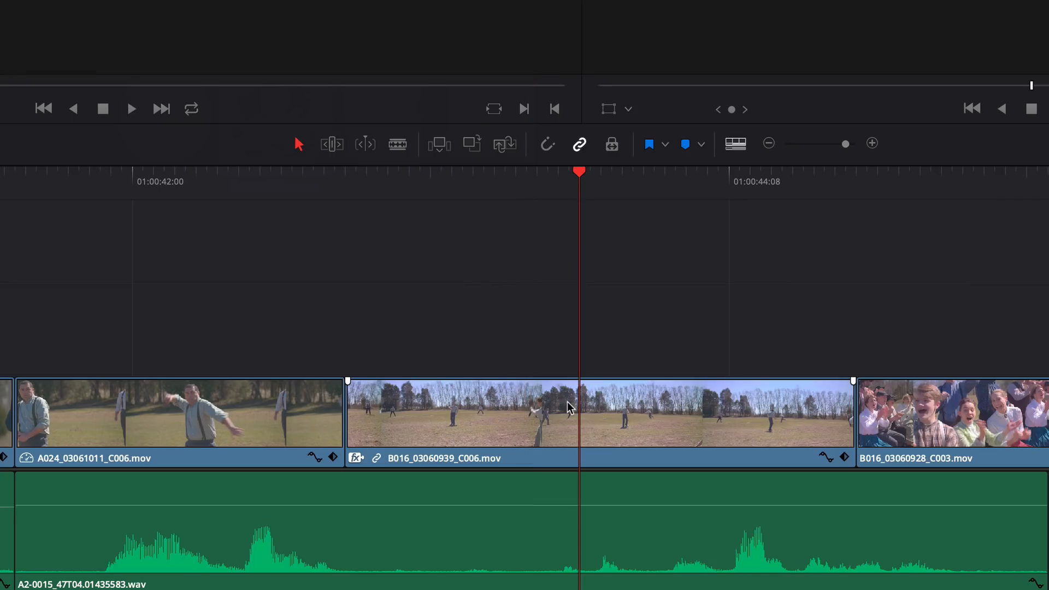
Open the curve editor of clip B016_03060939_C006.mov and enable the Lens Flare X Position curve.
click(825, 458)
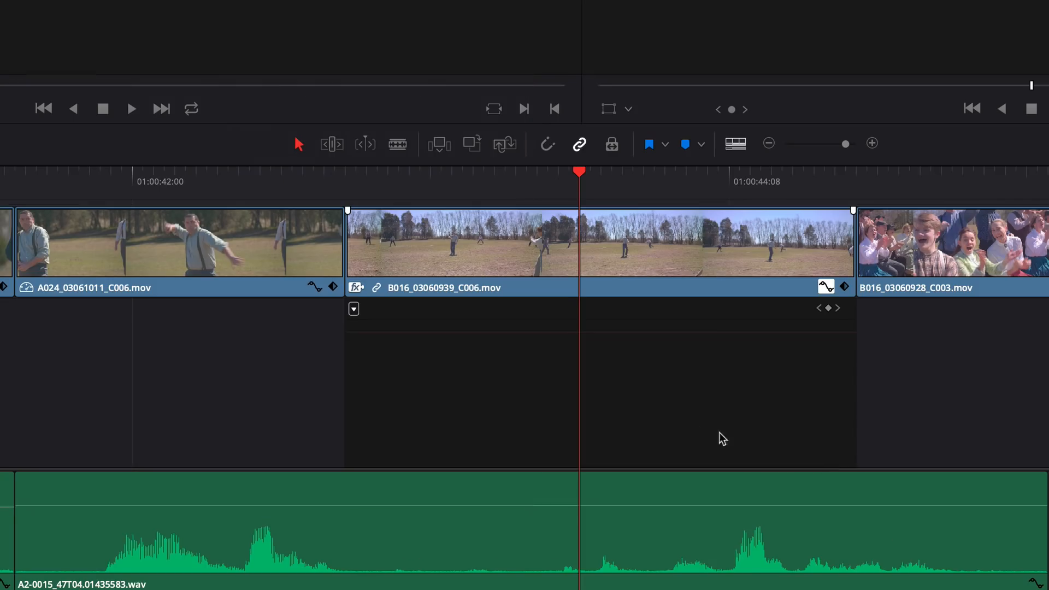
click(354, 309)
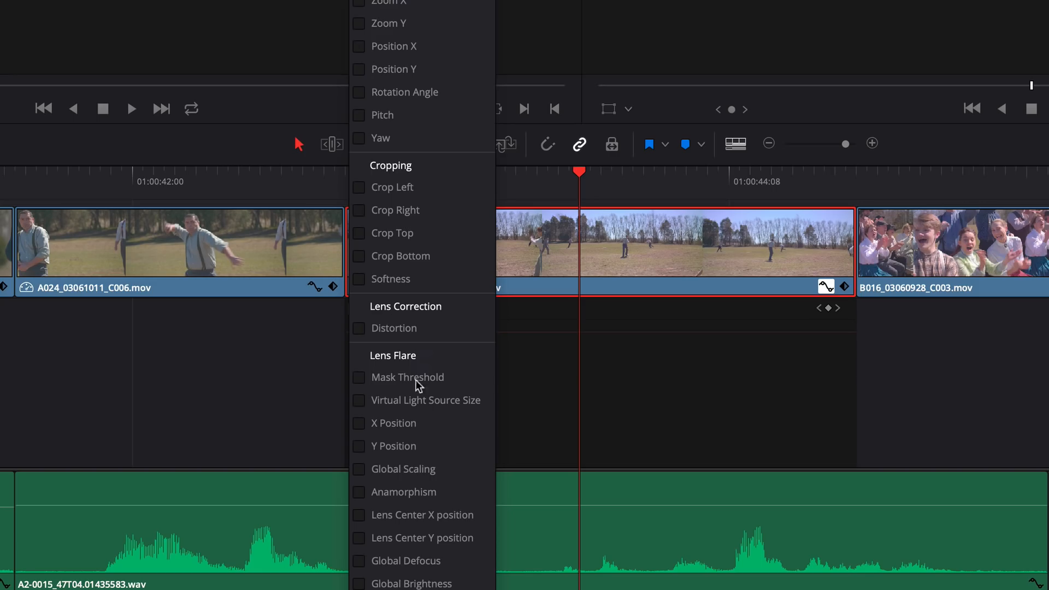
click(407, 423)
key(Escape)
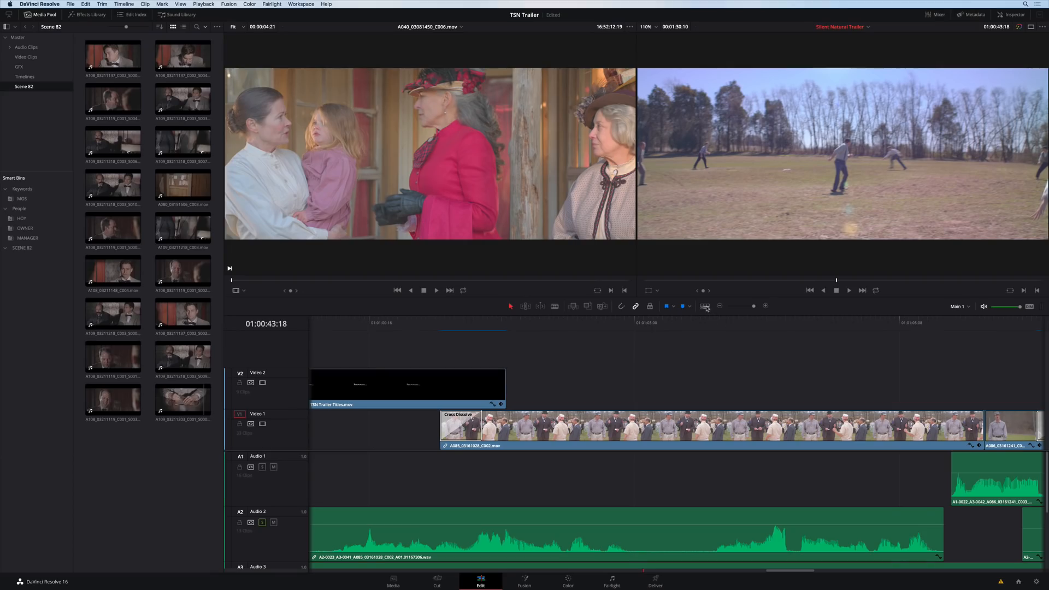
Change the timeline's audio view to the mirrored full-waveform display.
click(705, 306)
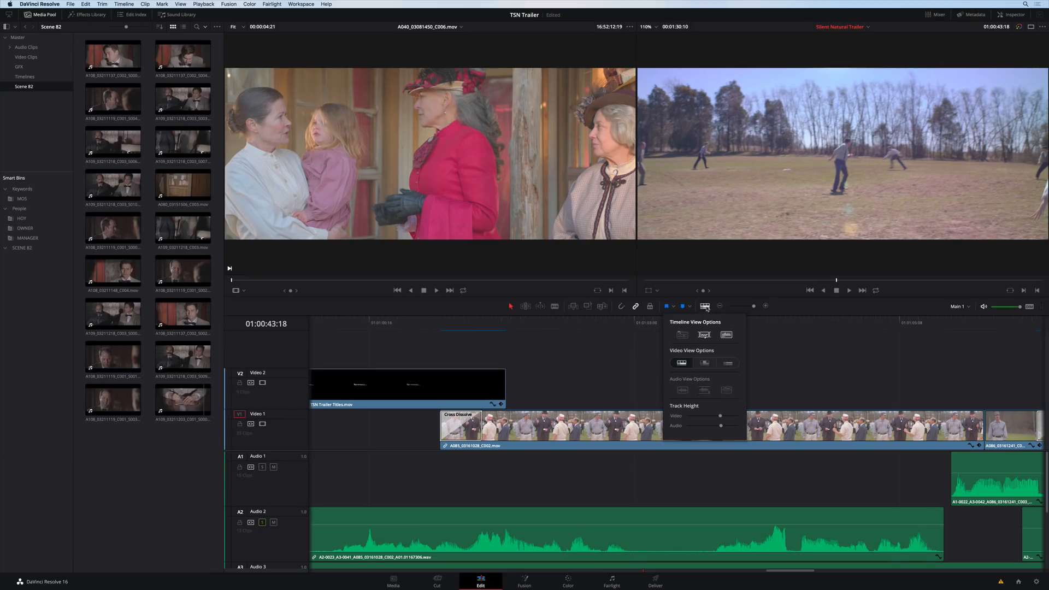
click(682, 390)
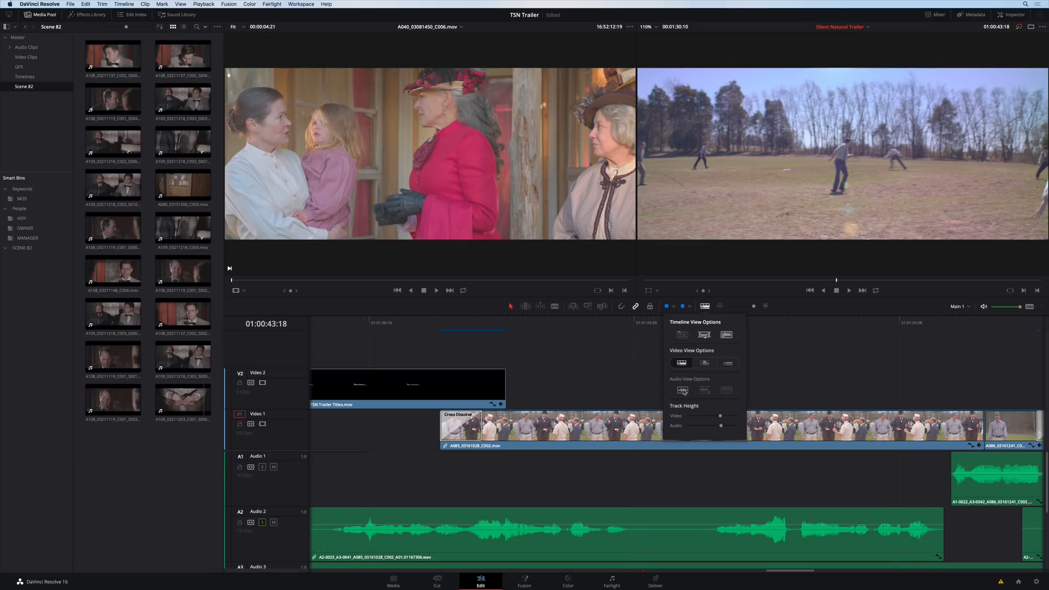
click(705, 307)
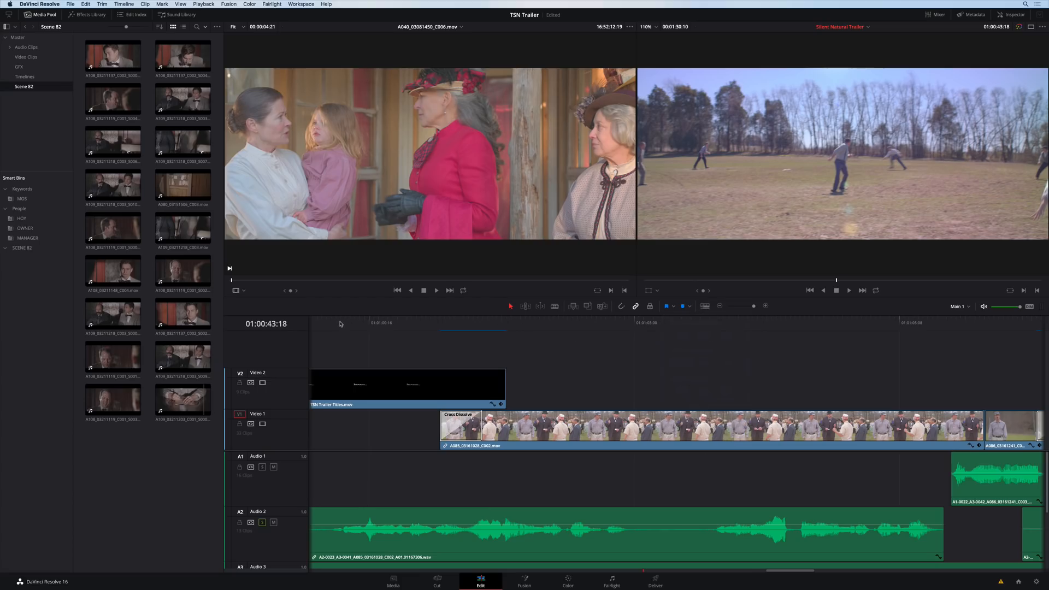
drag(339, 324, 648, 356)
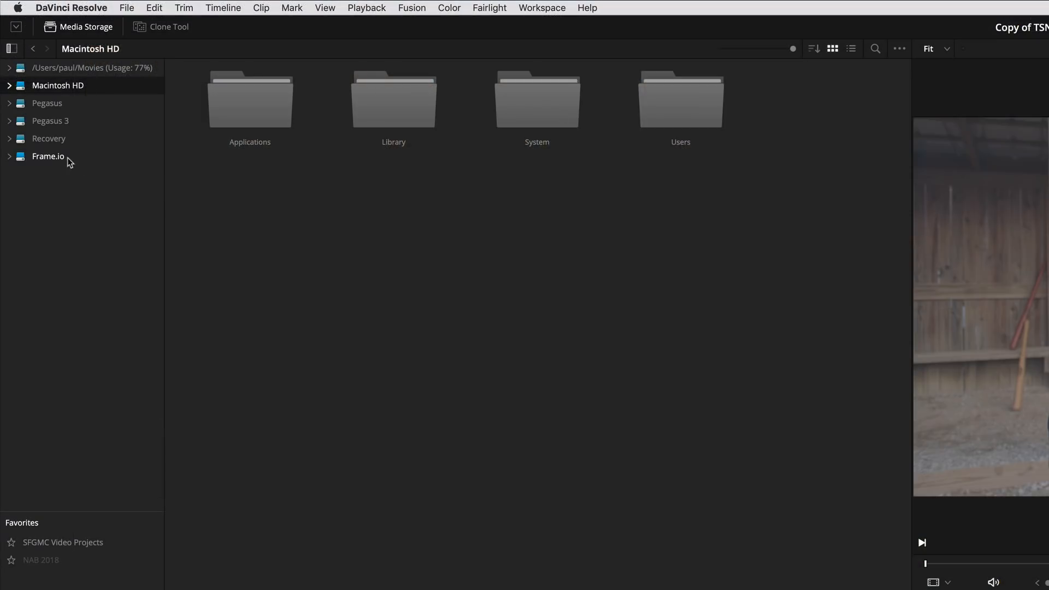
Import six clips from the Frame.io folder DaVinci Resolve/The Silent Natural, including A020_03051407_C006.mov and A053_03101355_C006.mov, into the Scene 82 bin.
click(66, 157)
click(239, 112)
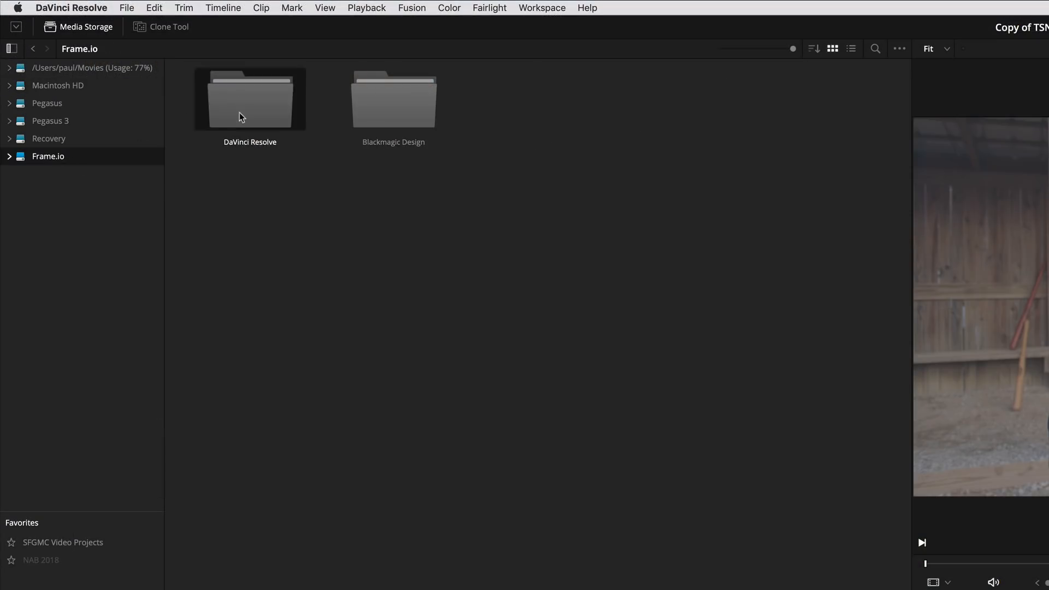
double_click(240, 113)
double_click(240, 113)
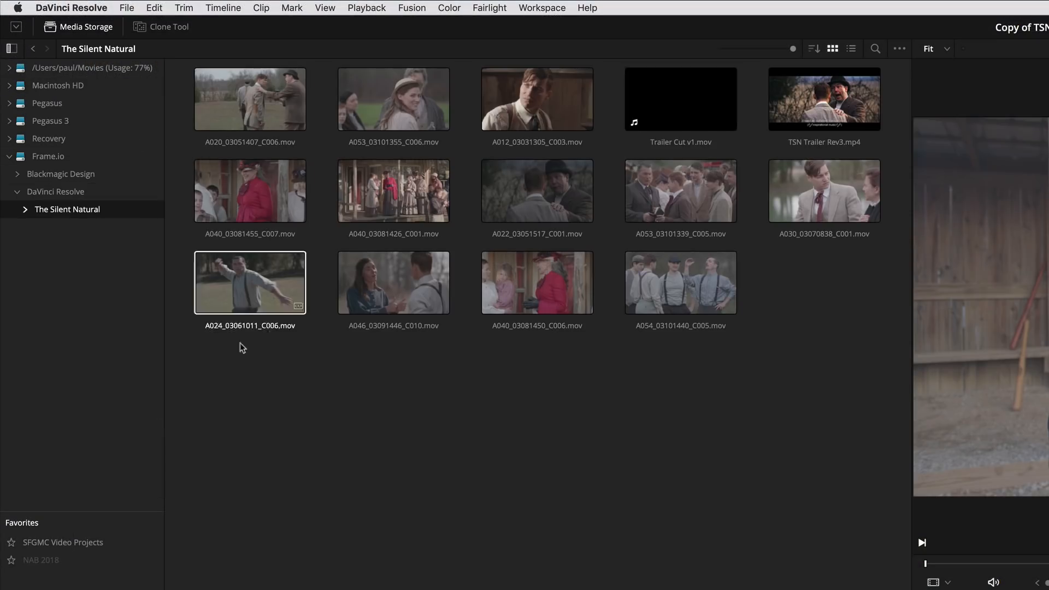
drag(238, 382, 546, 589)
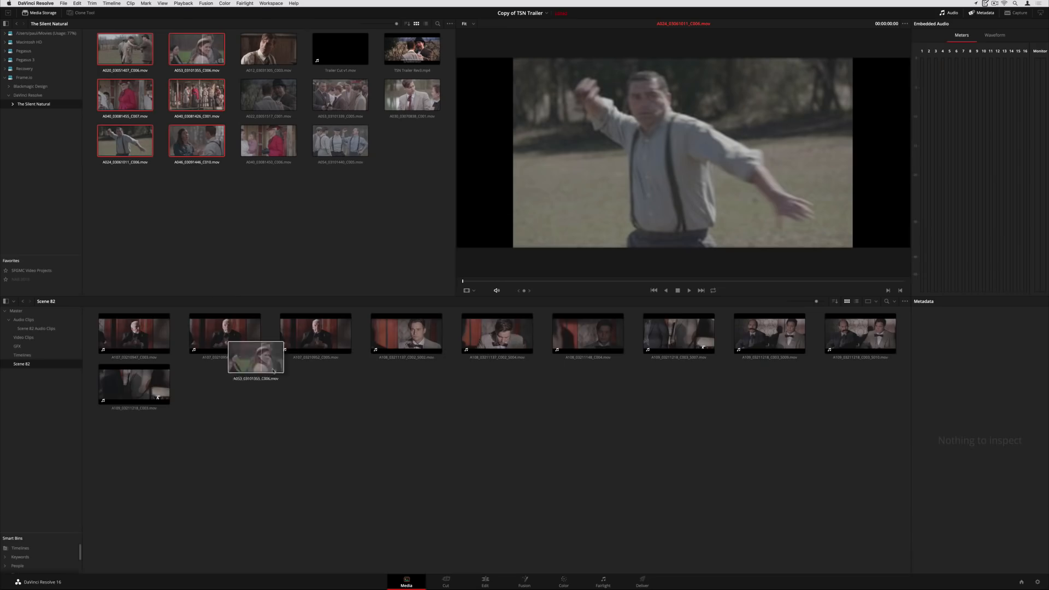
drag(273, 370, 273, 372)
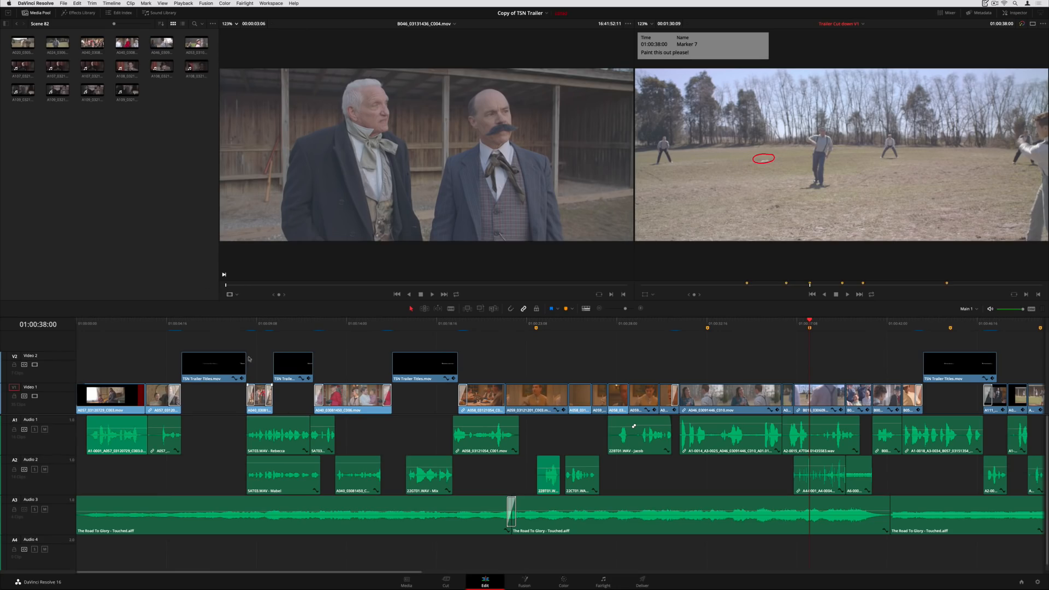
Mark a range of A024_03061011_C006.mov with in and out points and place it on Video 2 above the dinner scene.
double_click(58, 43)
drag(229, 286, 509, 295)
key(i)
key(o)
drag(465, 201, 595, 373)
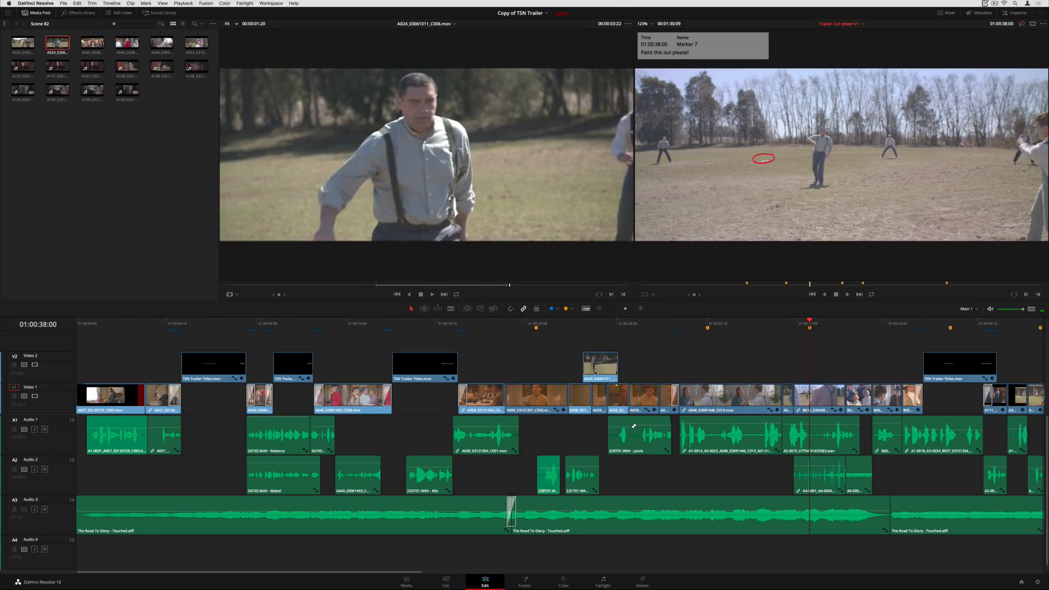
Reply "Yes, of course." to the Frame.io comment on the marker near 01:00:23 asking to boost the contrast.
drag(575, 322, 563, 322)
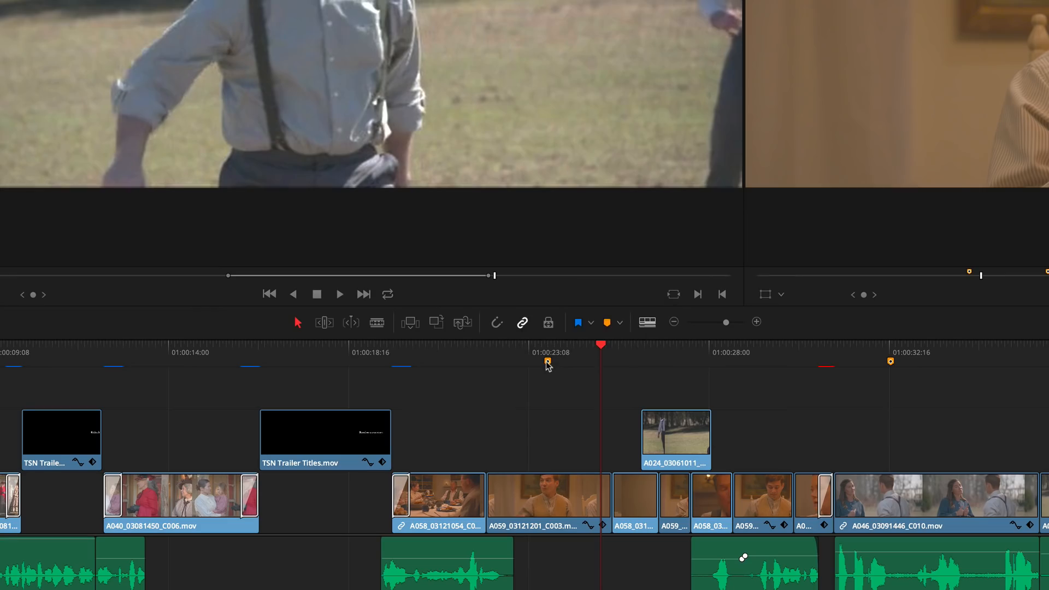
double_click(547, 361)
click(508, 431)
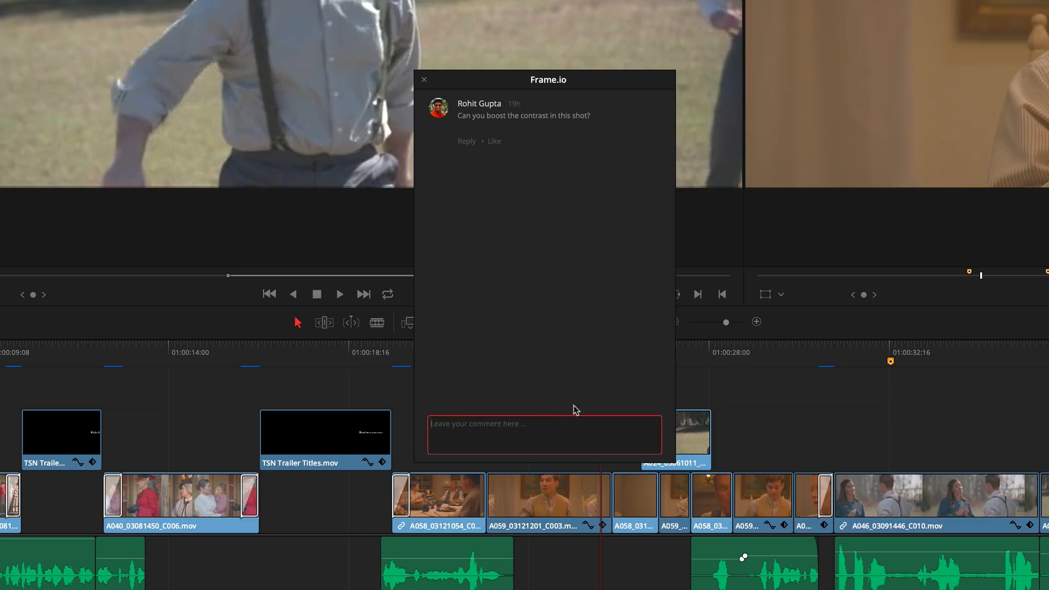
text(Yes)
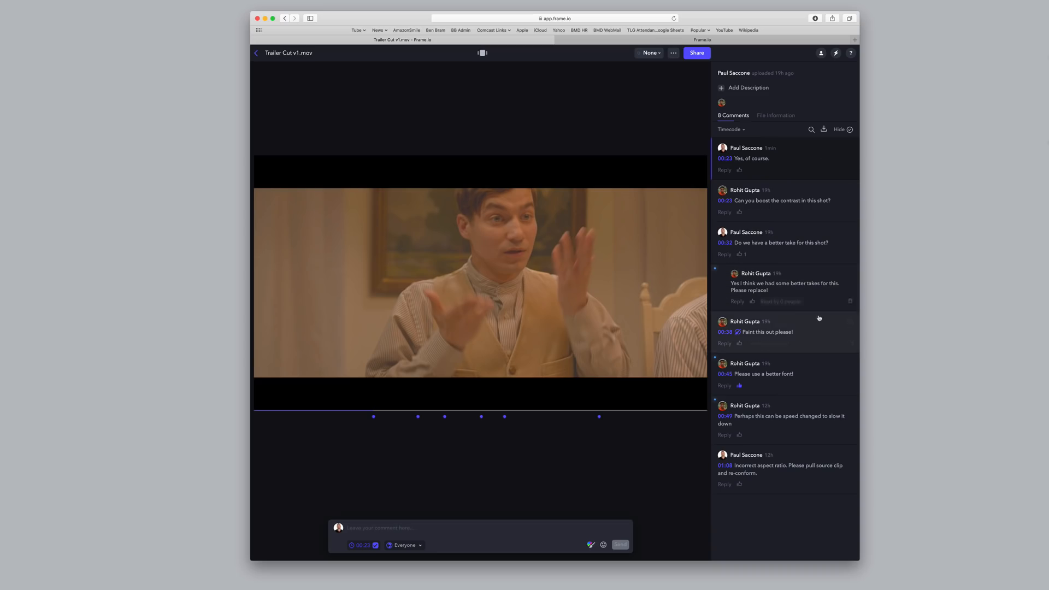
View the Paint this out please! comment on the Frame.io site and open its marker at 01:00:38:00 in DaVinci Resolve.
click(814, 339)
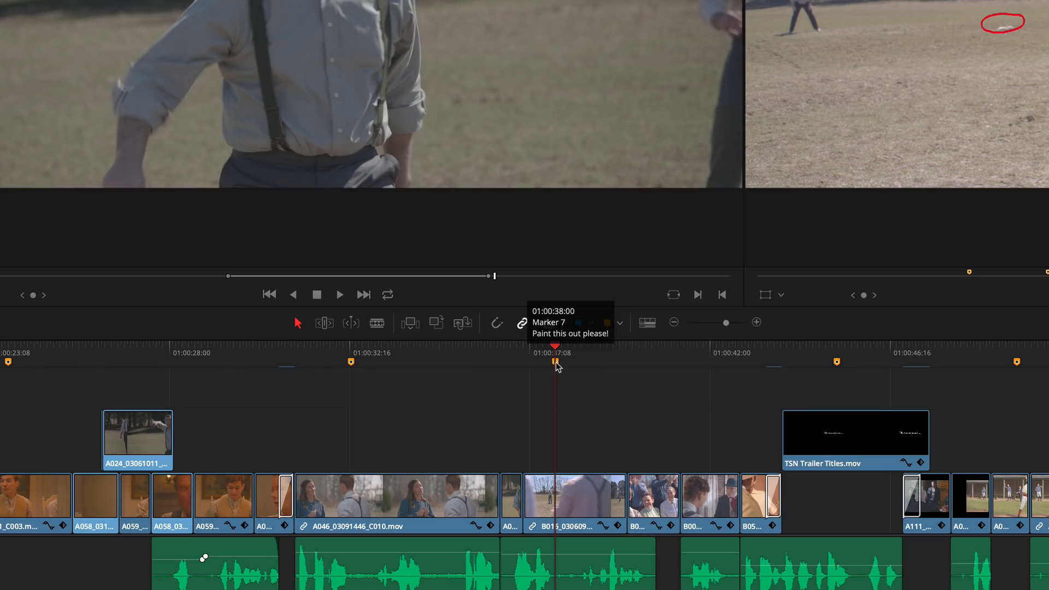
double_click(555, 363)
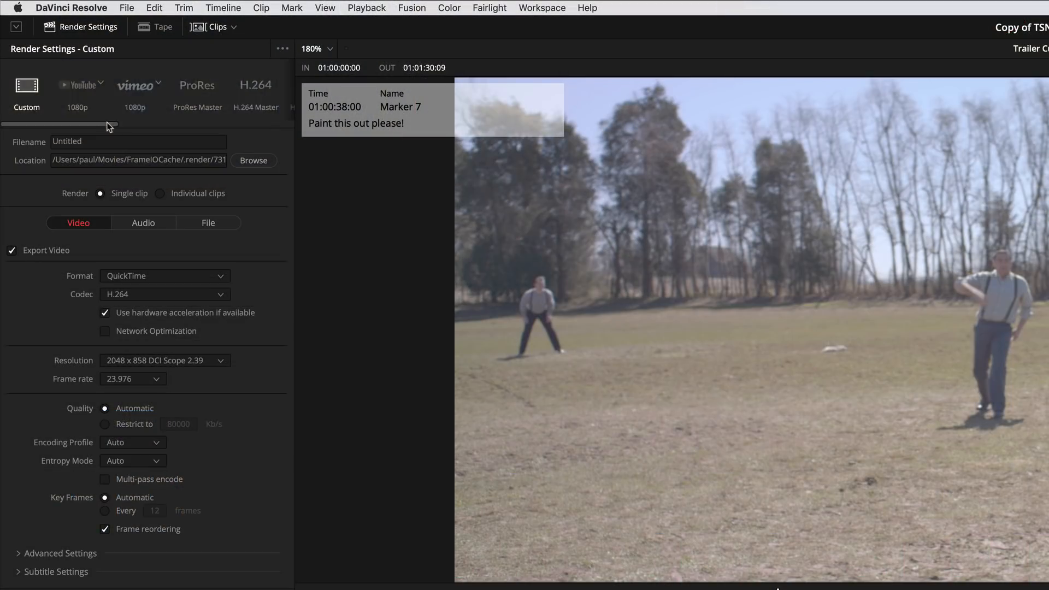
Select another render preset for exporting the trailer instead of Custom.
drag(107, 123, 205, 124)
click(183, 88)
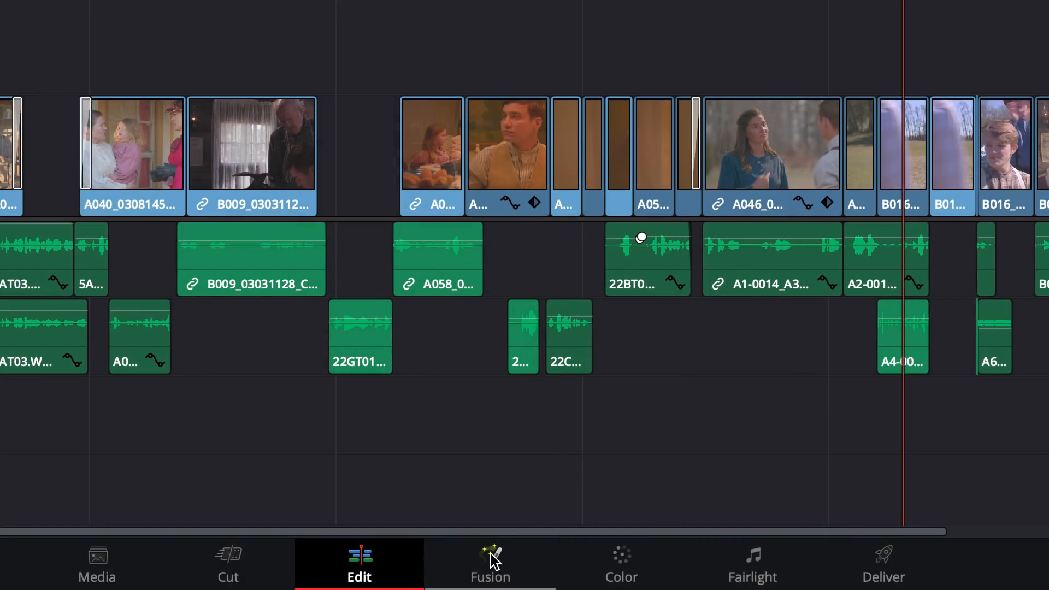
Open the baseball field shot on the Fusion page, select the BSpline2 mask node, and play the composition.
click(495, 560)
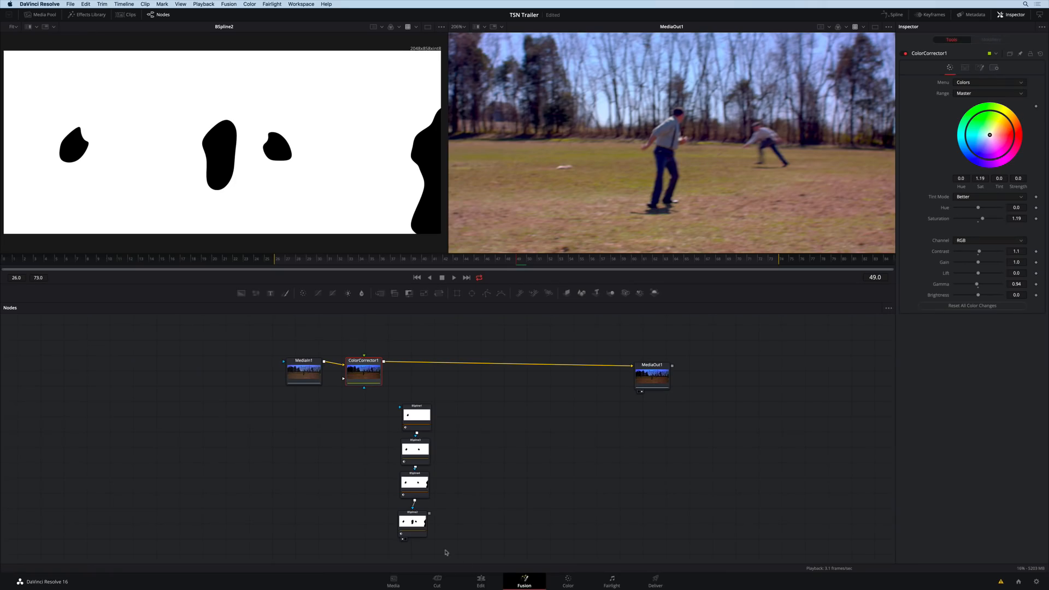
click(414, 526)
key(space)
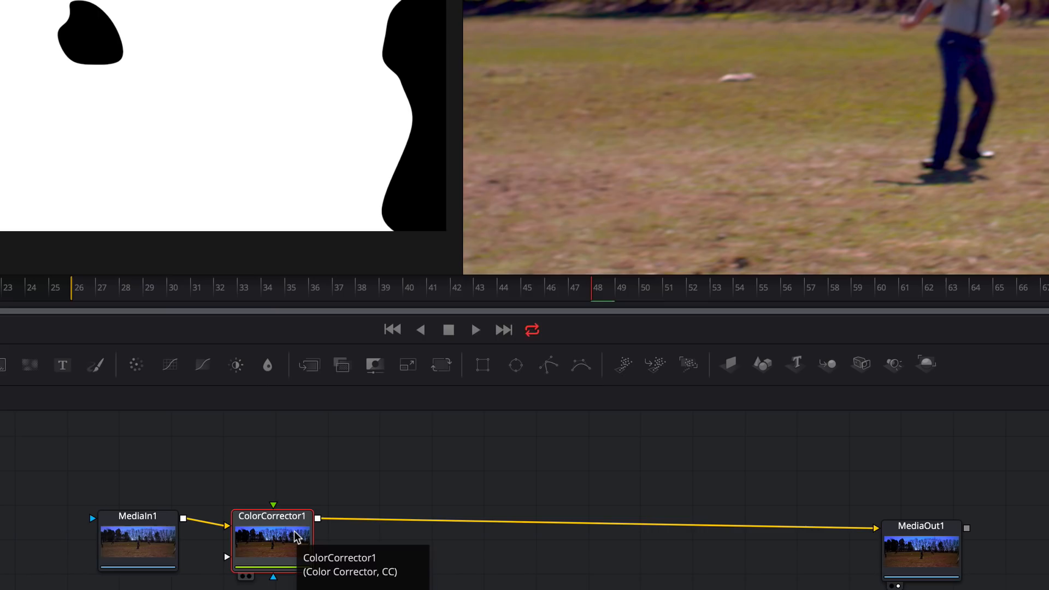
Add a Camera Tracker node after ColorCorrector1 and auto-track the baseball field shot.
key(shift+space)
text(camera tr)
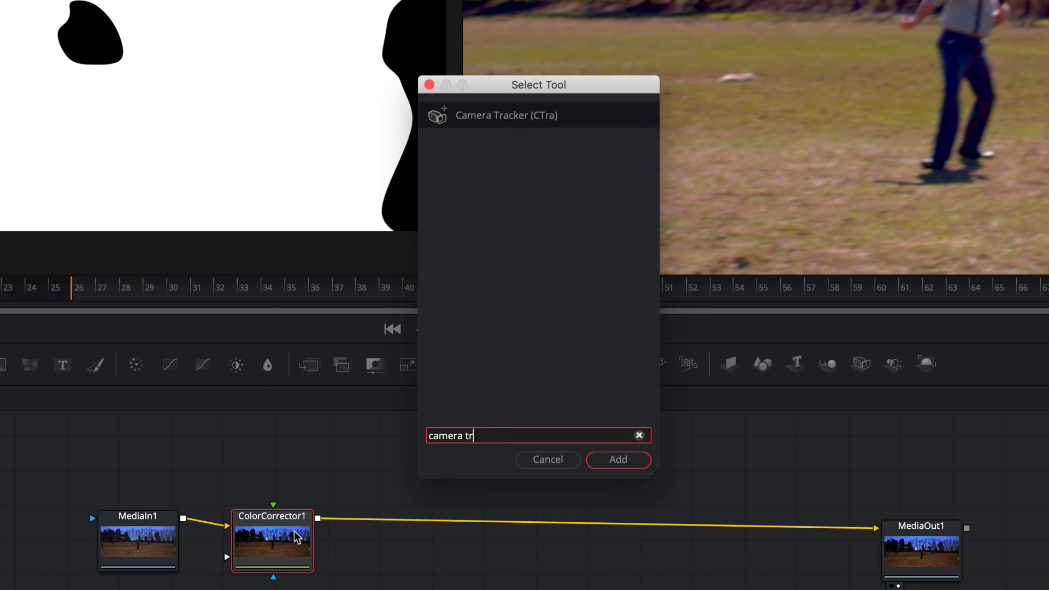
key(Return)
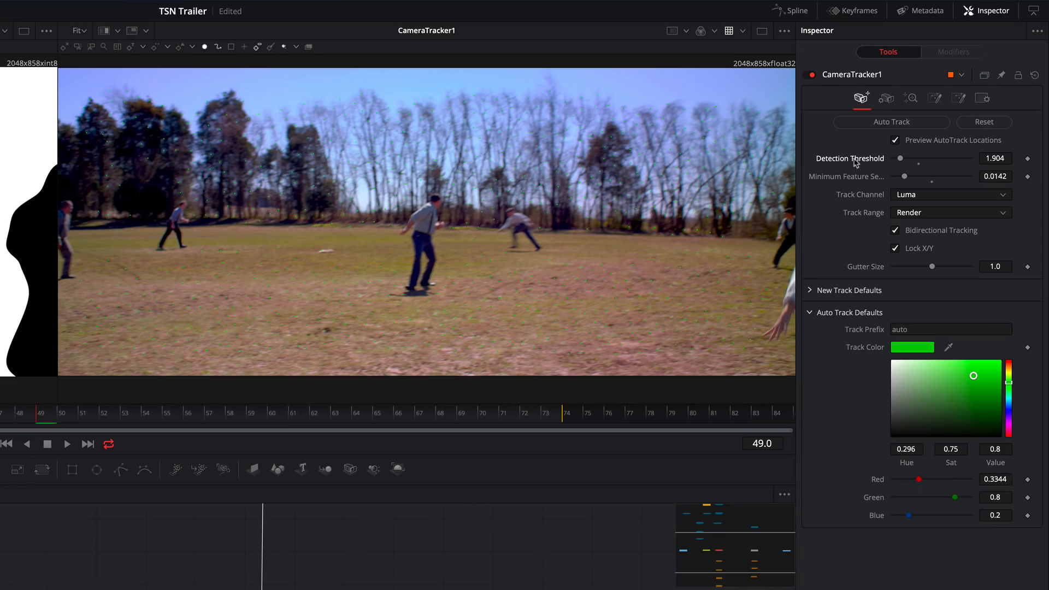
click(875, 125)
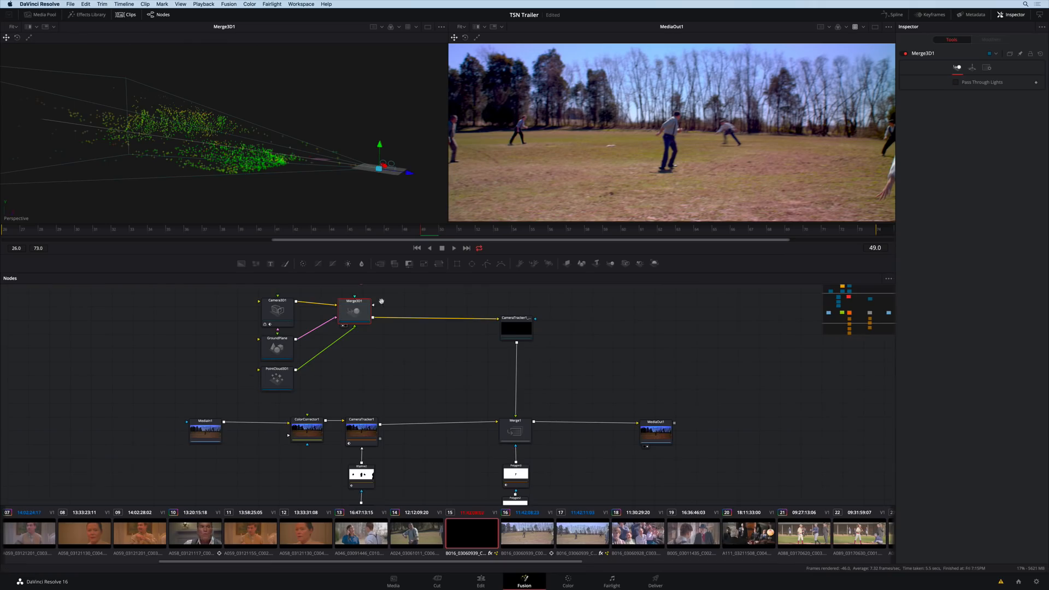
Merge the 3D text THE SILENT NATURAL into the tracked scene at Merge3D1 and inspect it in the perspective view.
scroll(381, 301, up, 3)
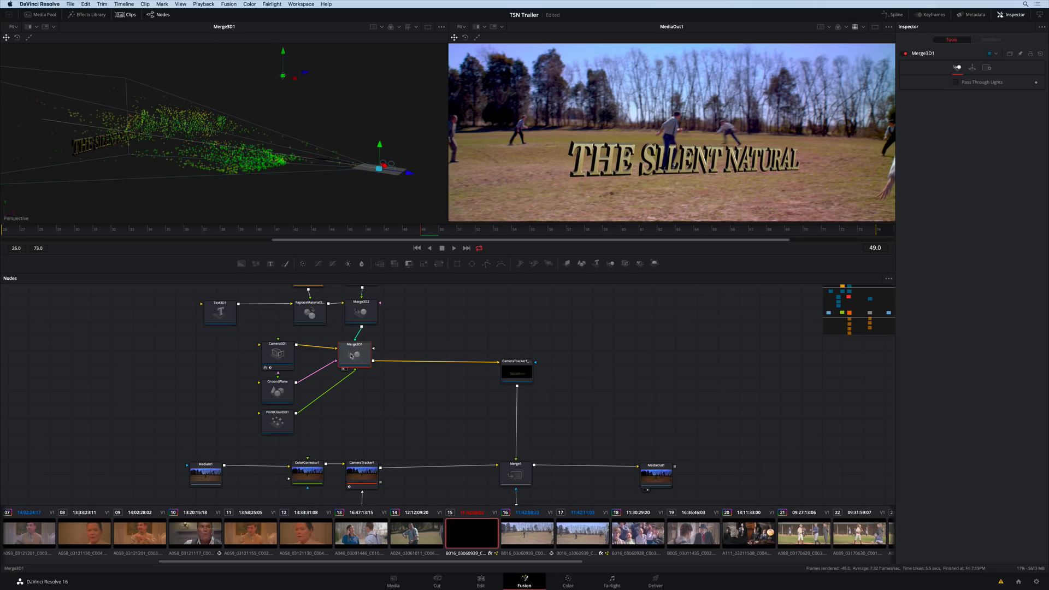
drag(294, 148, 264, 93)
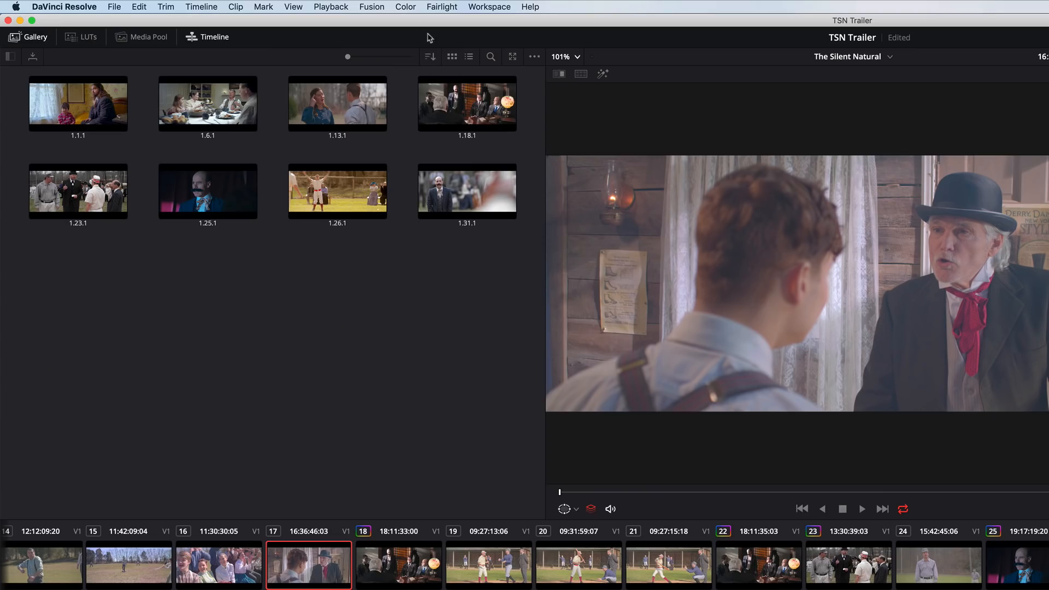
Apply Auto Color to clip 17, the shot of the man in the black hat and red neckerchief.
click(407, 6)
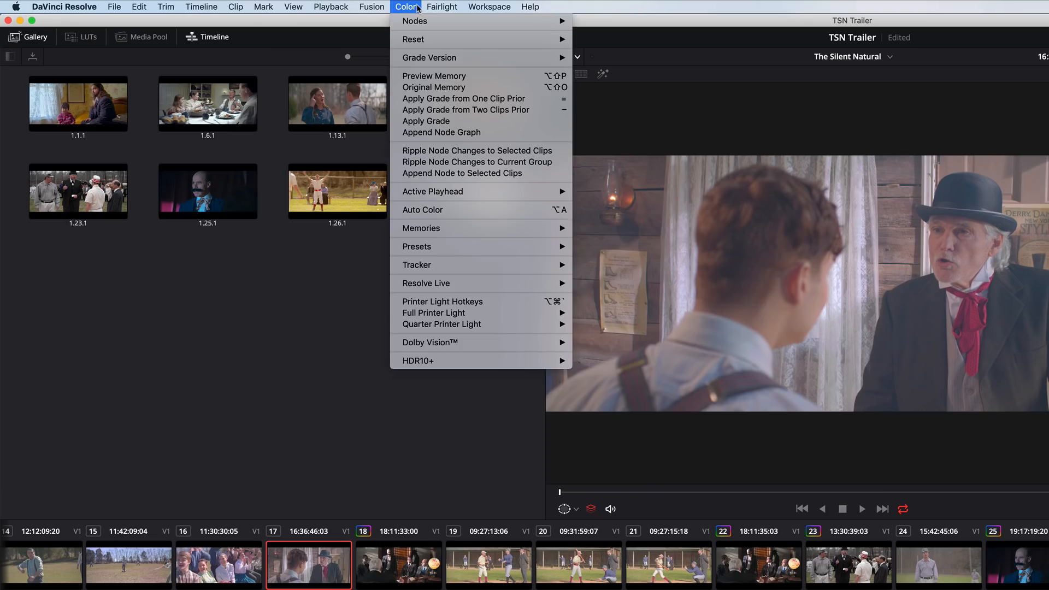
click(420, 212)
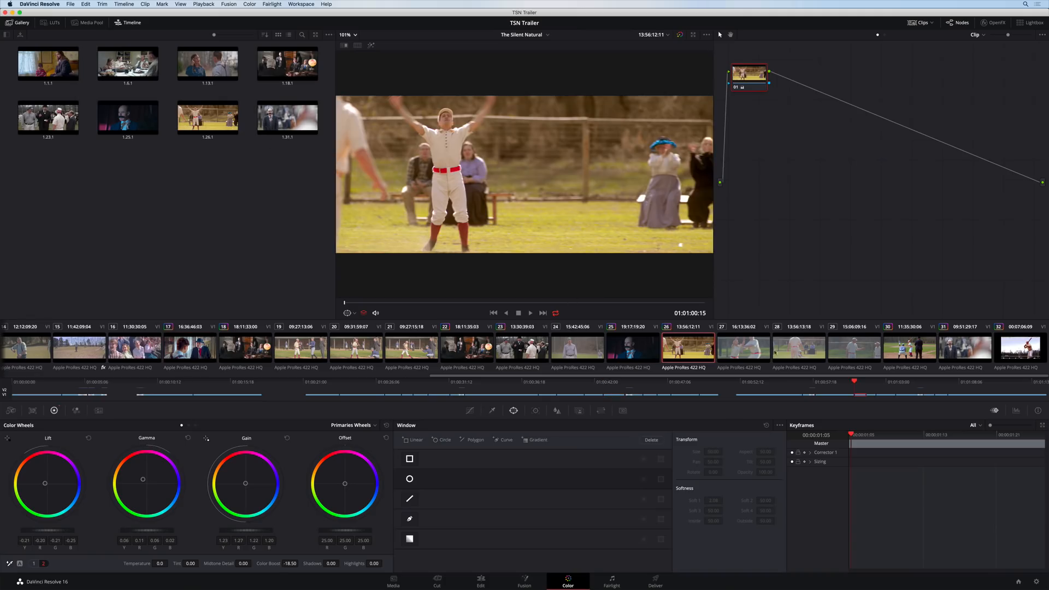
Select clips 26 to 29, show them in split screen, and shot match them to clip 26.
shift+click(852, 350)
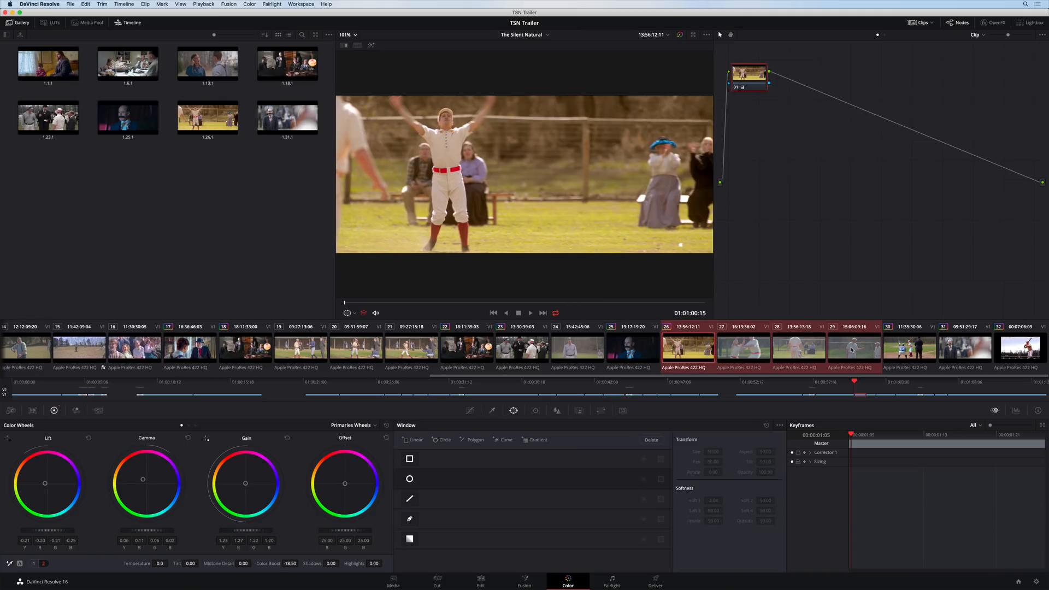
click(358, 46)
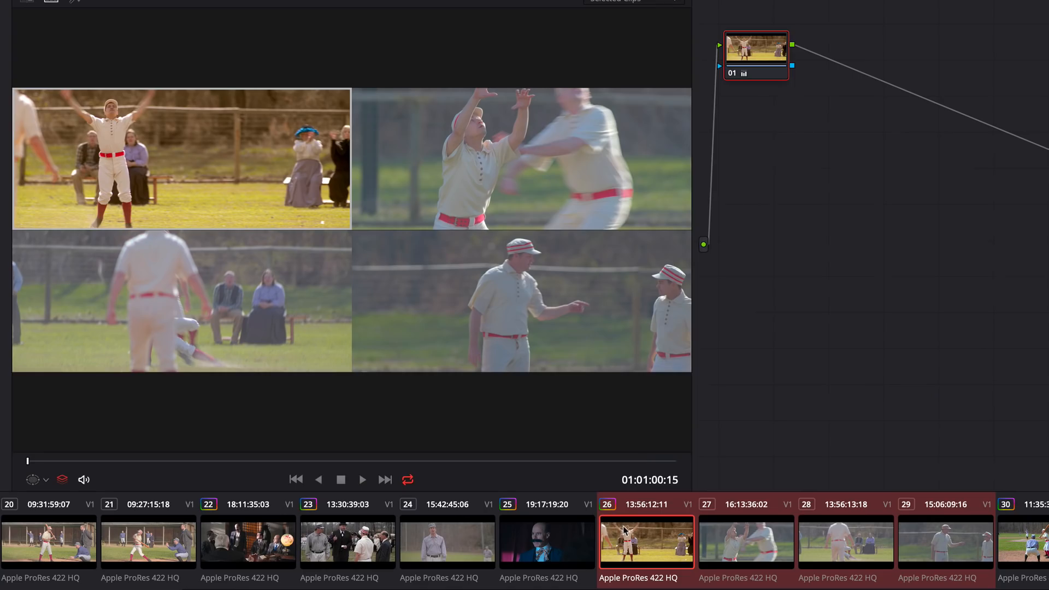
right_click(677, 341)
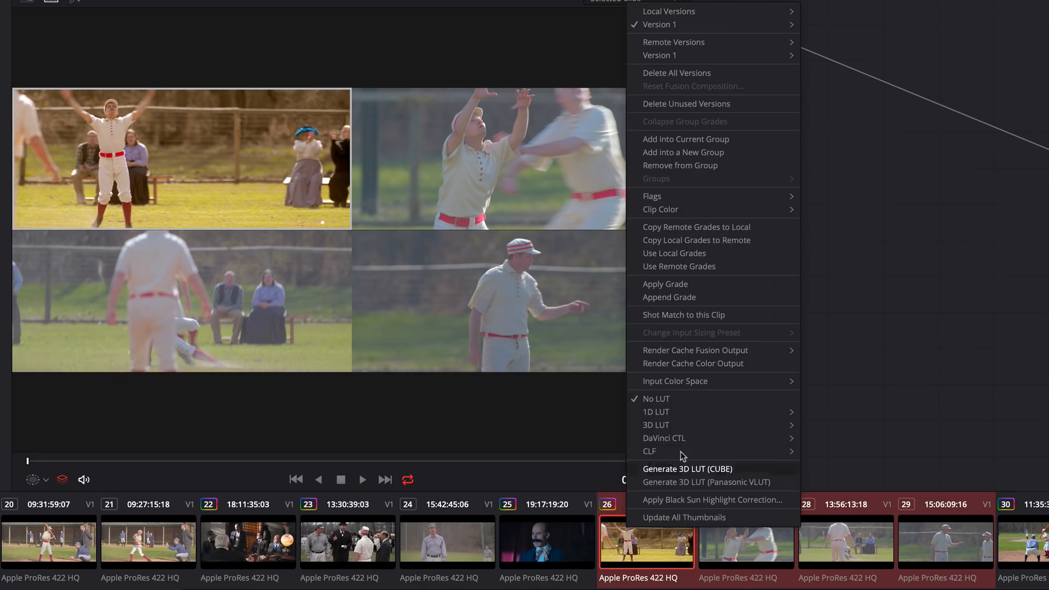
click(704, 315)
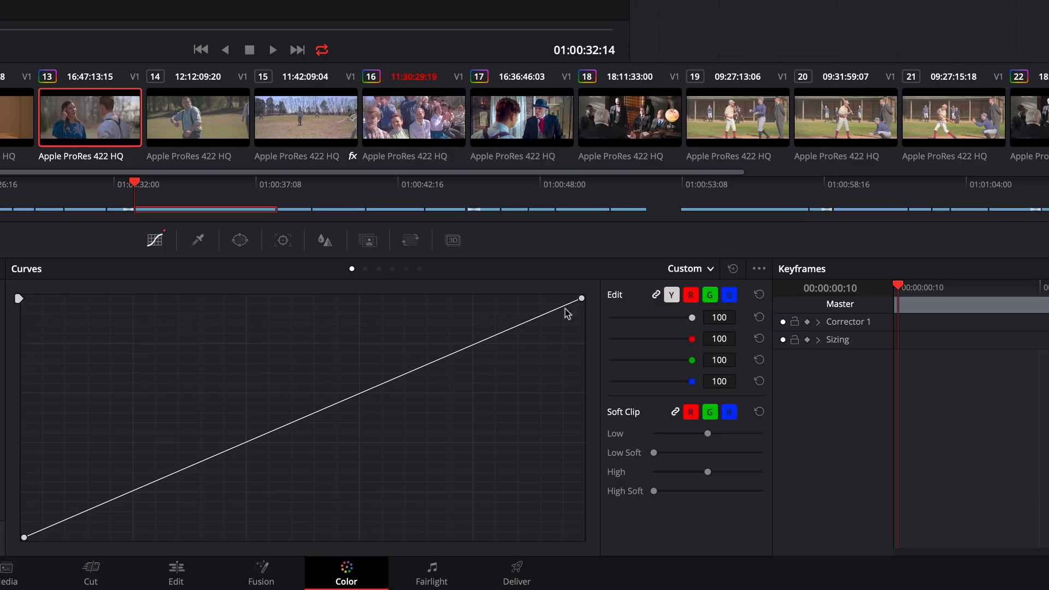
Set the custom curve histogram of clip 13 to Output and raise the curve in the midtones.
click(758, 271)
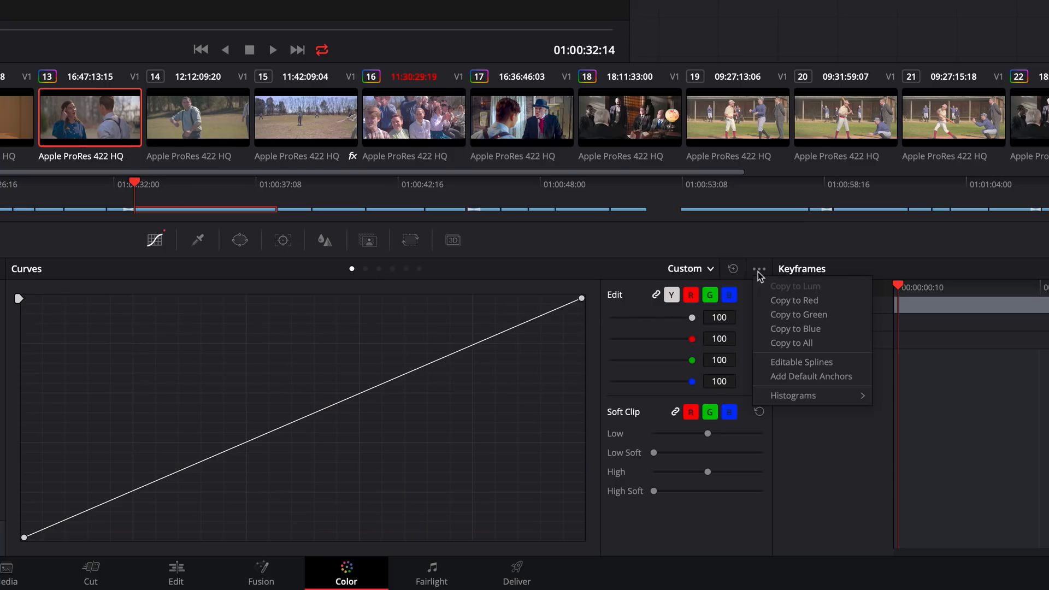
mouse_move(778, 397)
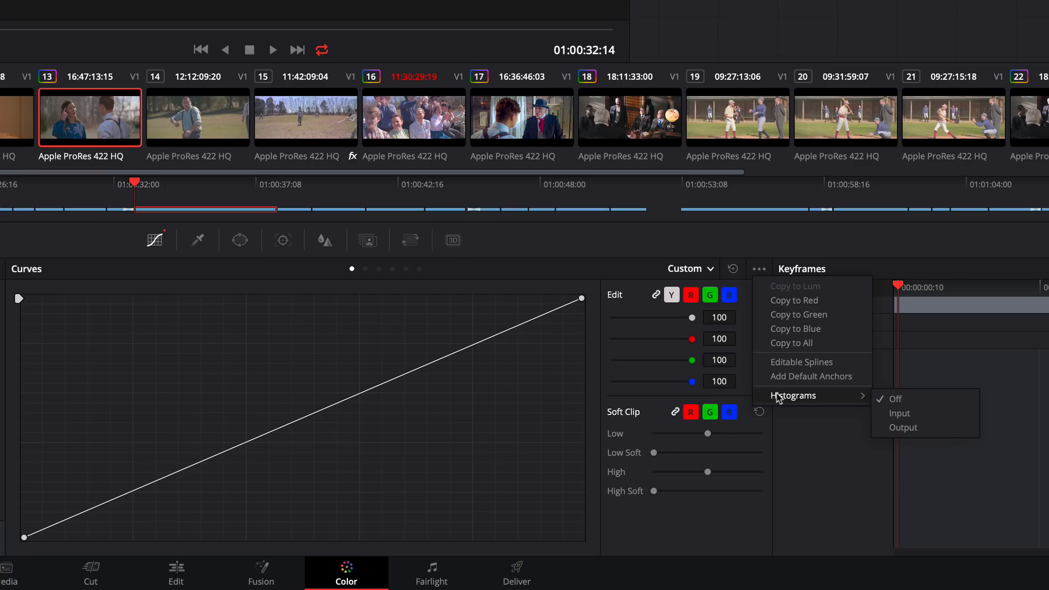
click(904, 427)
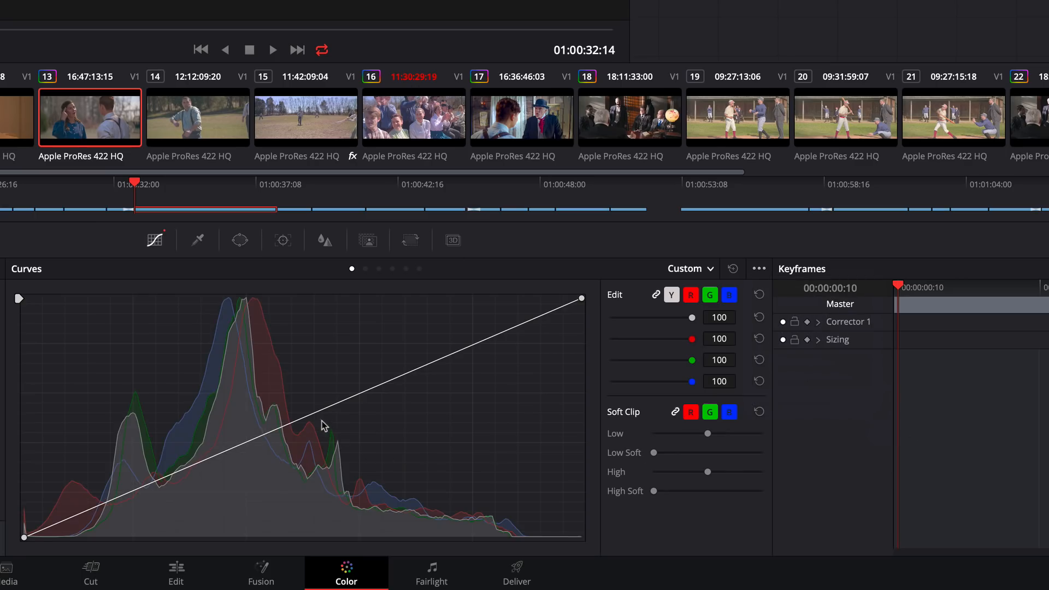
drag(320, 413, 314, 383)
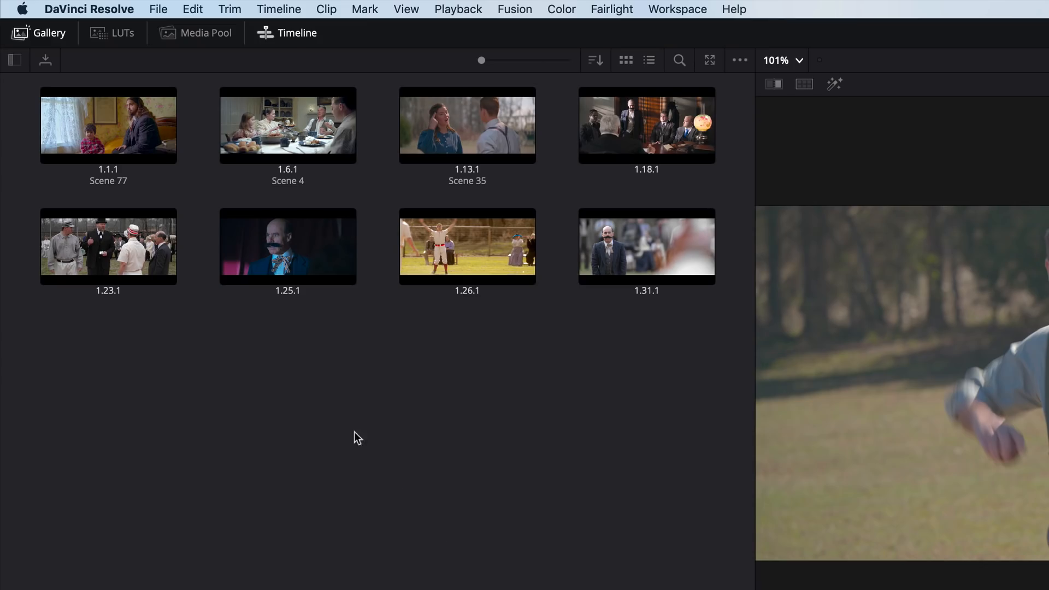
Paste only the Primaries and Log attributes from clip 13 onto clip 14.
click(190, 12)
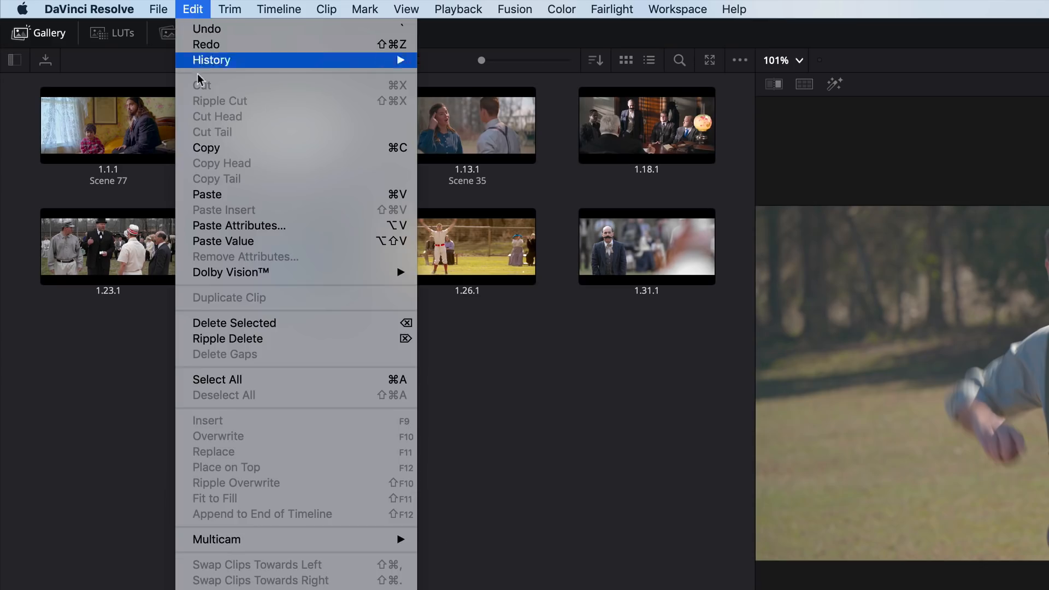
click(201, 225)
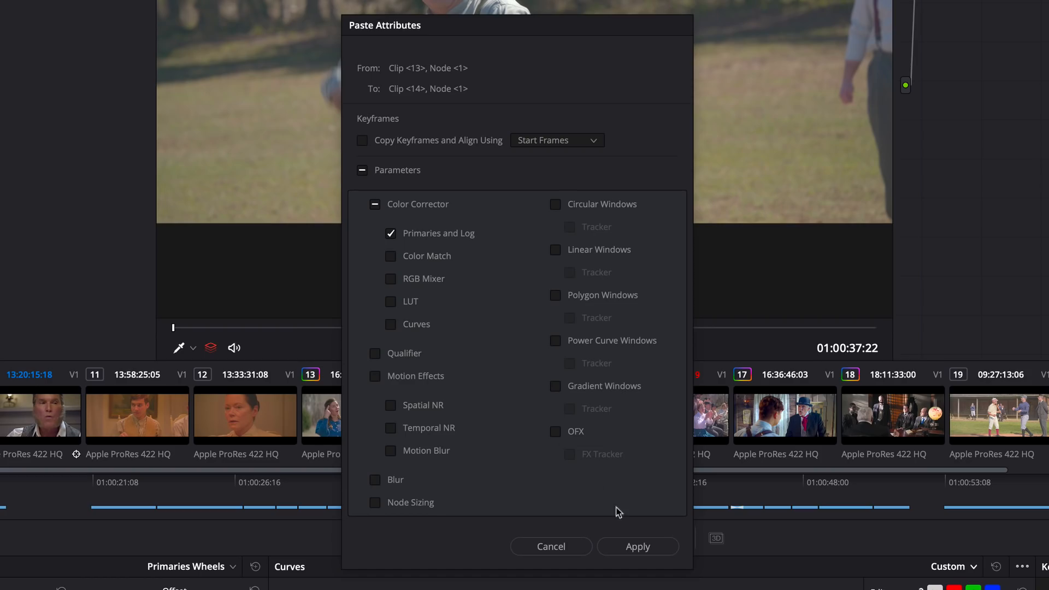
click(650, 548)
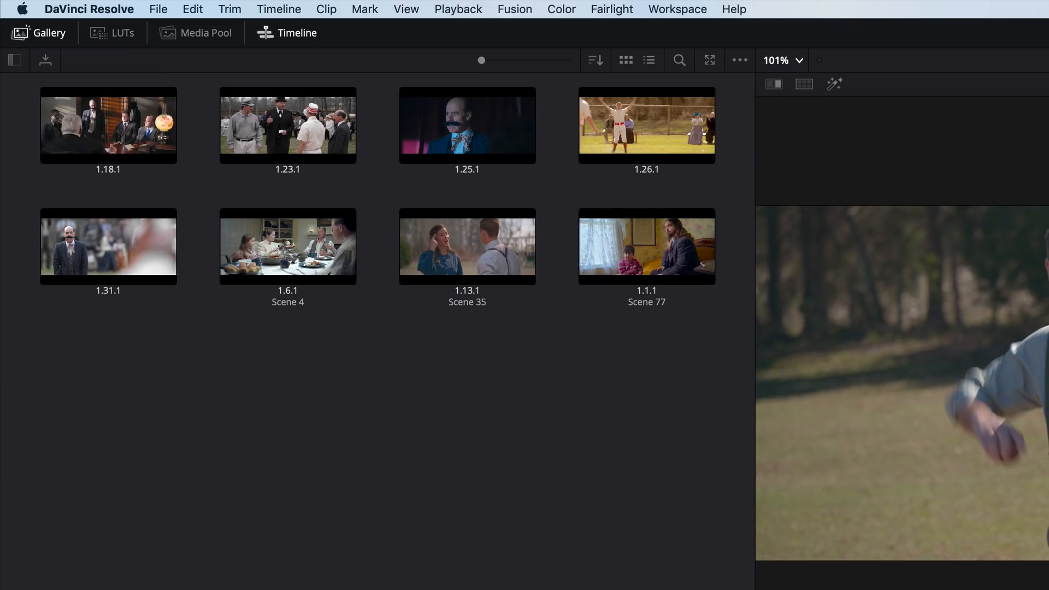
Sort the gallery stills by record timecode and label still 1.18.1 as Scene 66 in list view, then return to thumbnails.
click(595, 60)
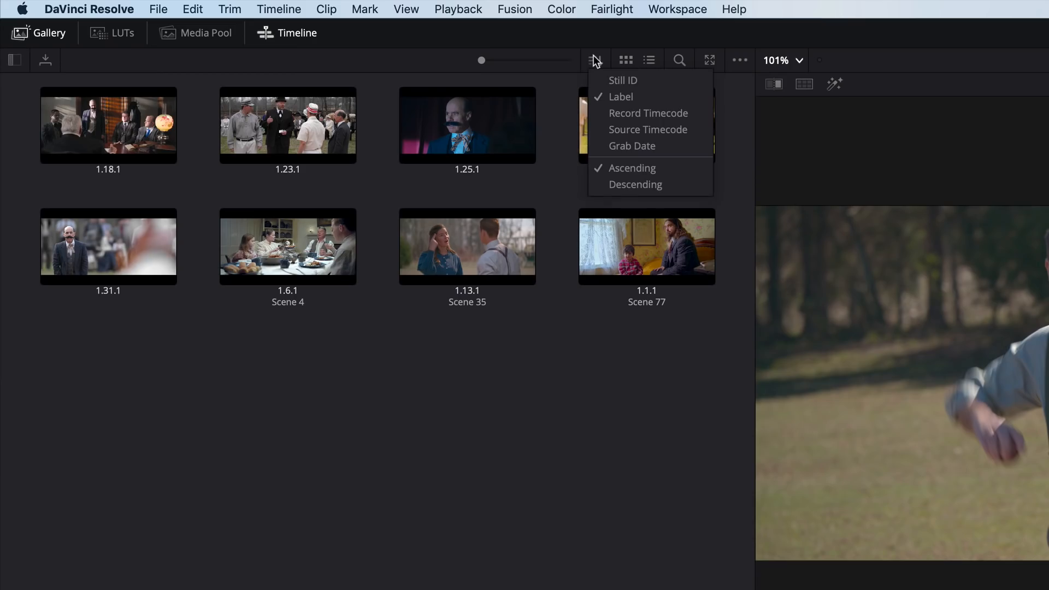
click(619, 116)
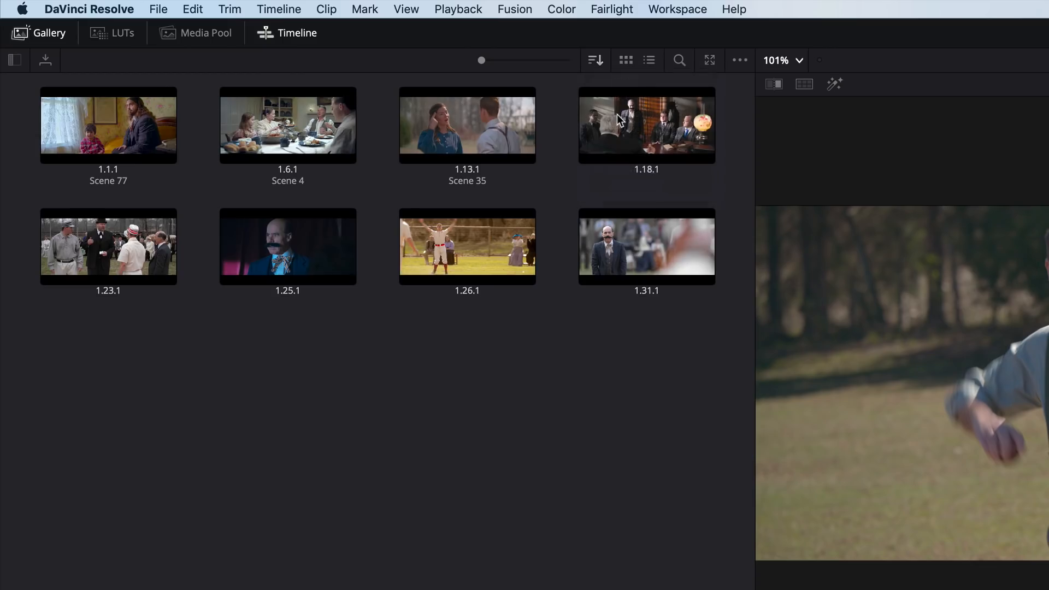
click(648, 60)
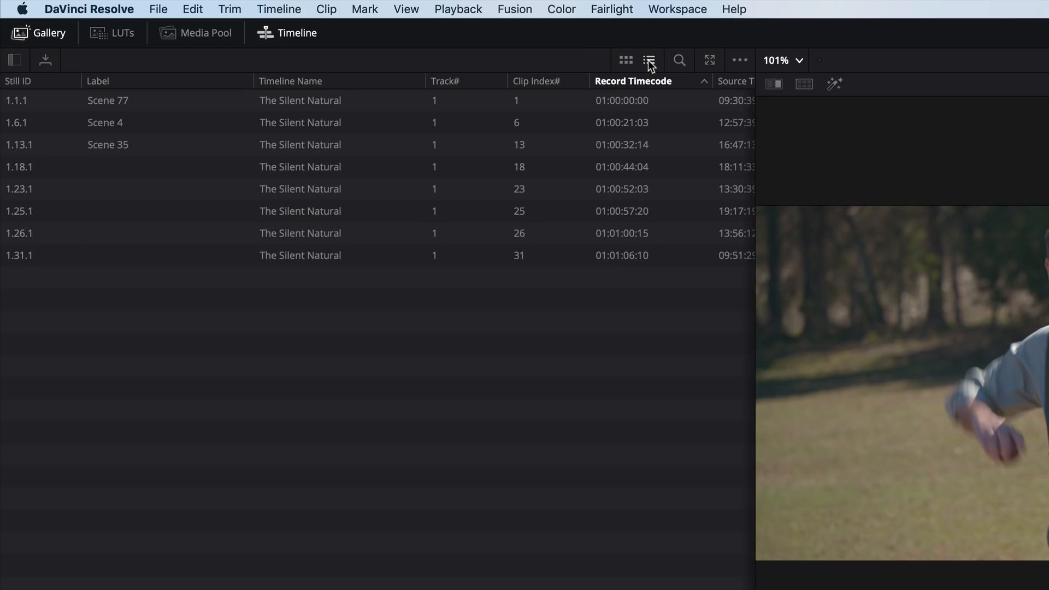
double_click(100, 165)
text(Scene 6)
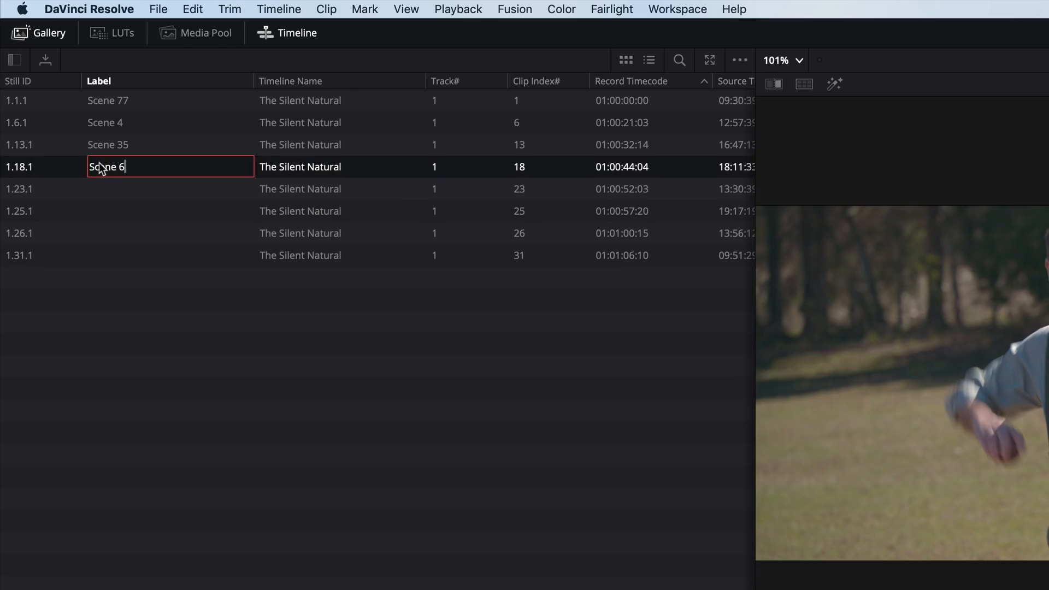
text(6)
click(626, 60)
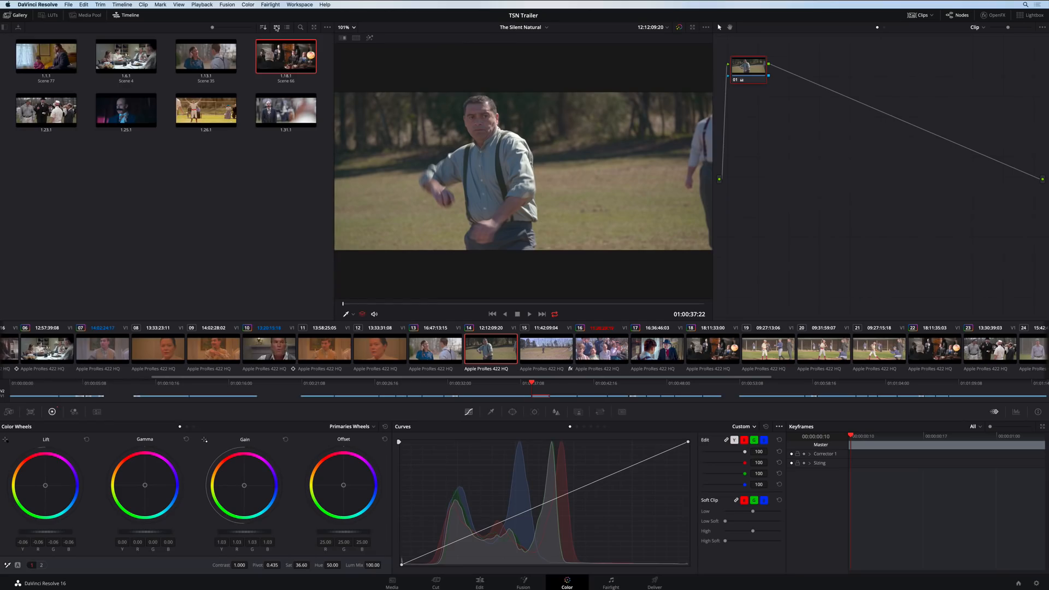
Select clip 19 and set the gallery's Hover Scrub Preview to Thumbnail.
click(768, 348)
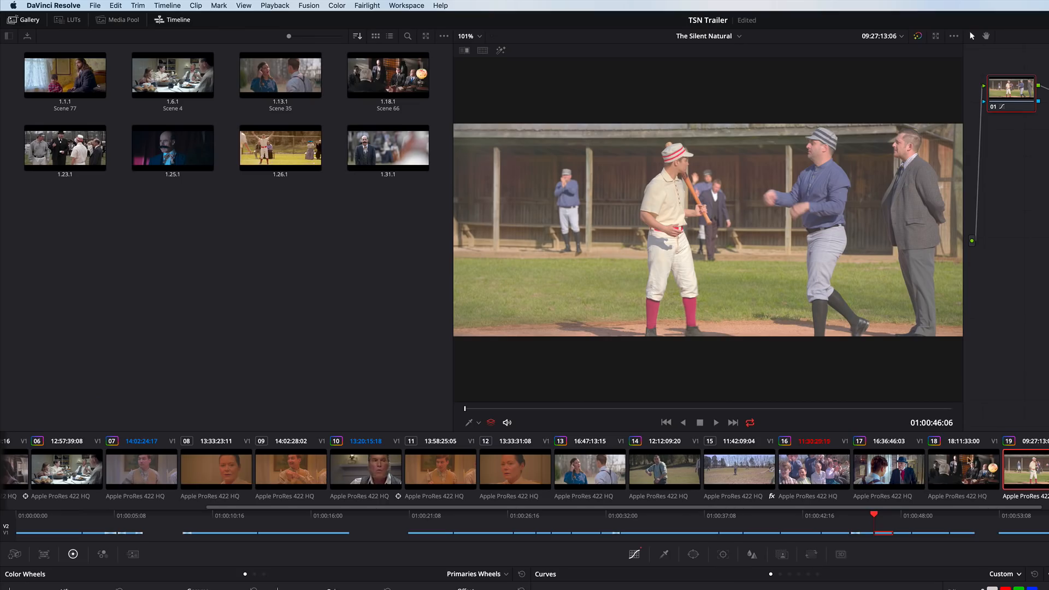
click(381, 161)
click(444, 37)
mouse_move(488, 59)
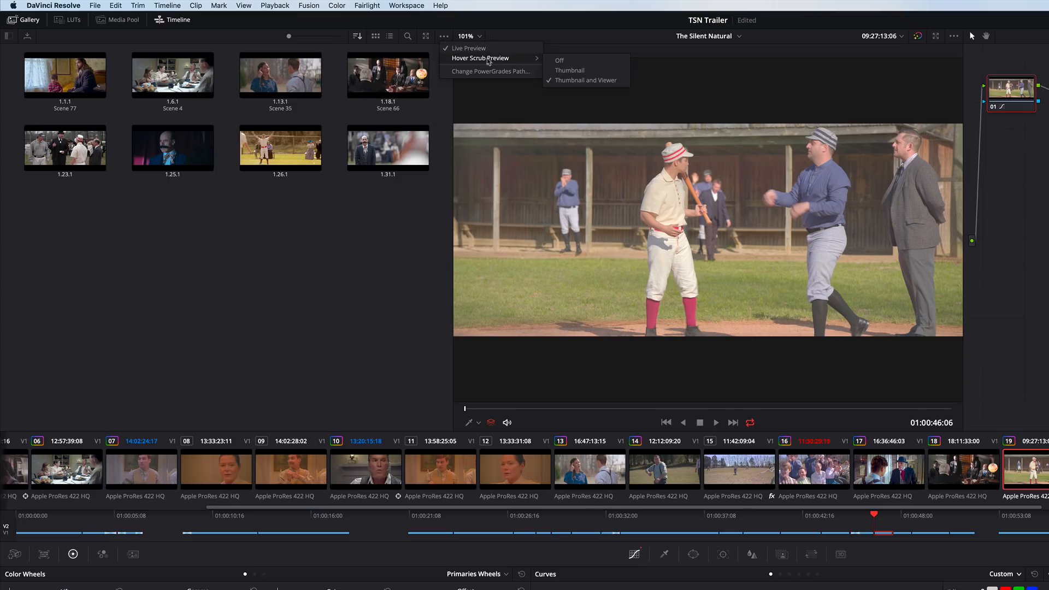
click(592, 69)
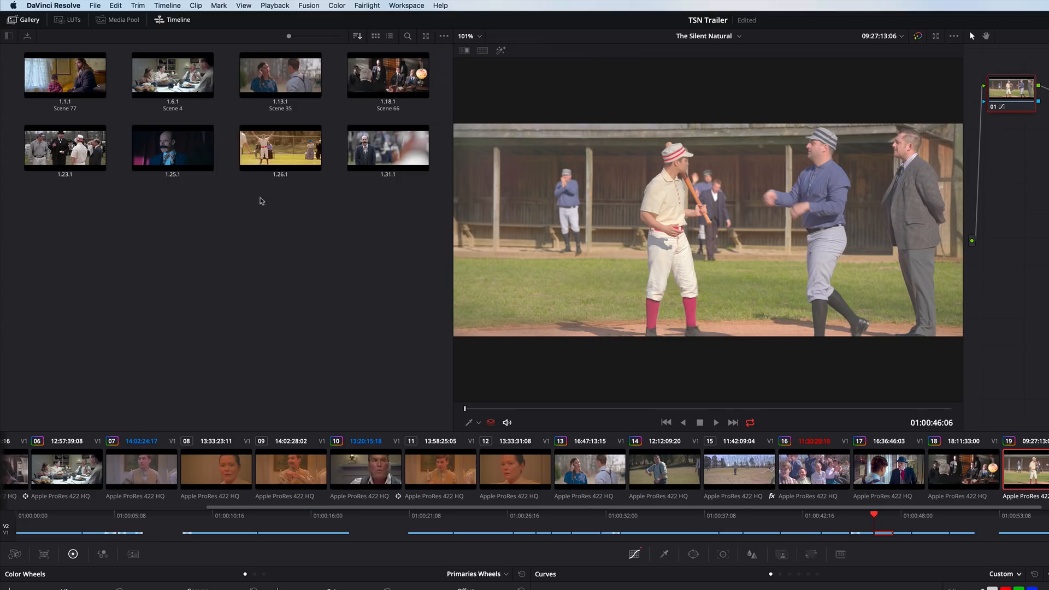
Compare the grades of stills 1.1.1, 1.6.1 and 1.18.1 on clip 19 using the Selected Still Grades split screen.
click(65, 76)
super+click(173, 76)
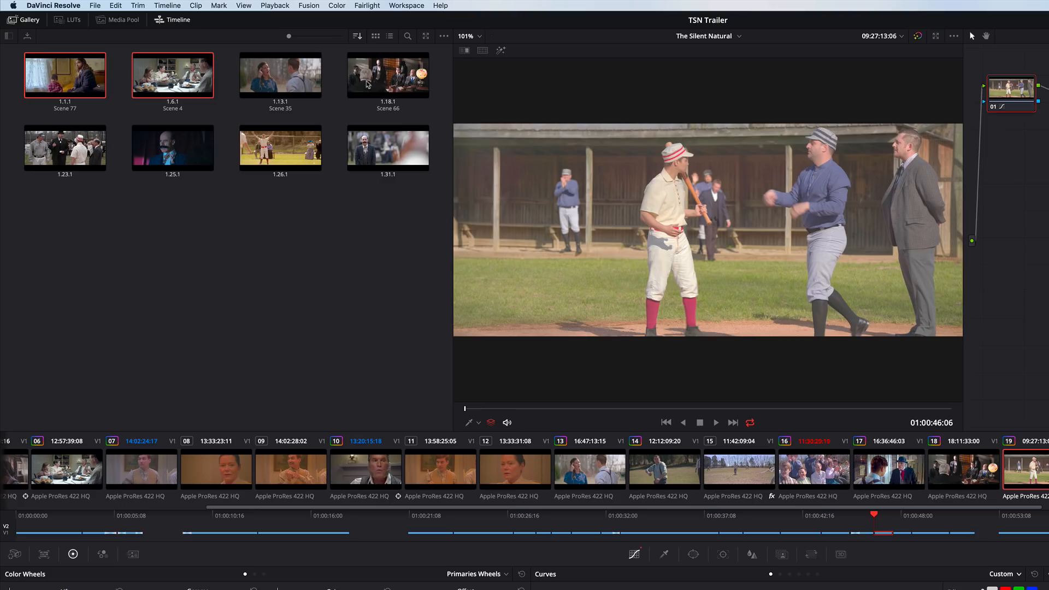
super+click(368, 84)
click(483, 52)
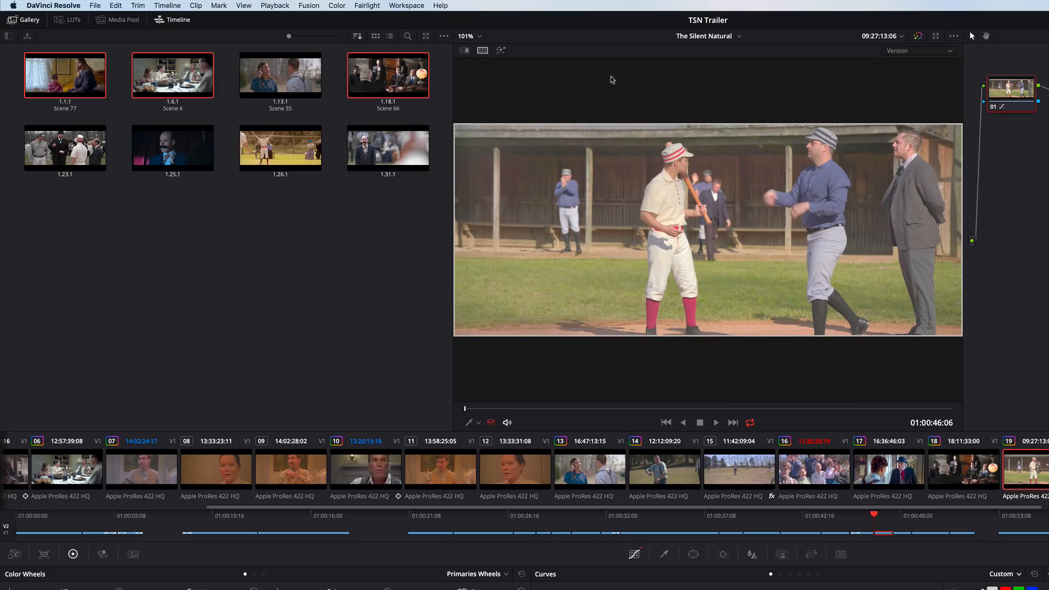
click(946, 51)
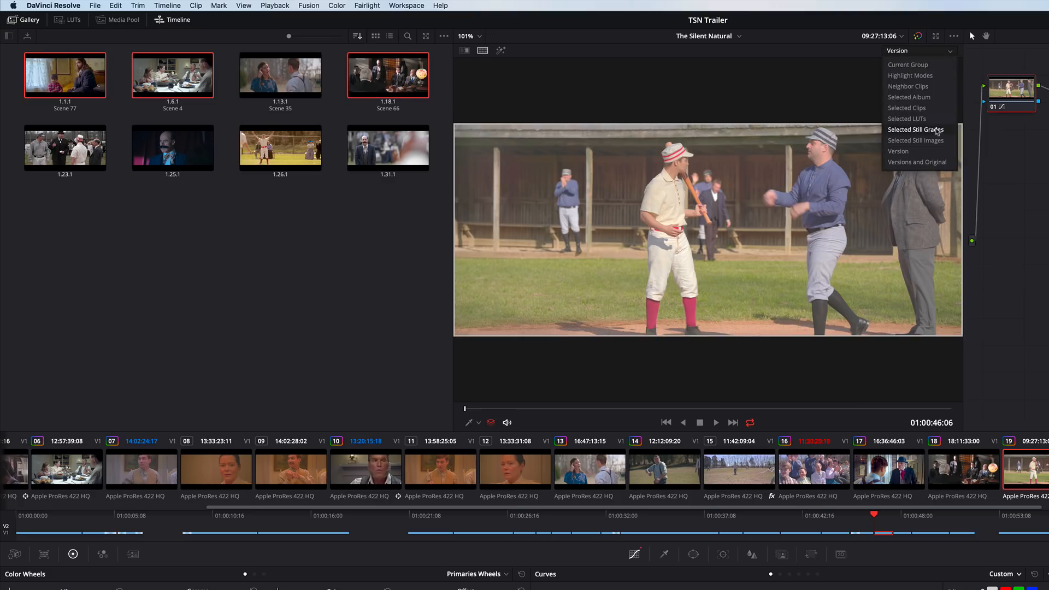
click(936, 132)
click(948, 50)
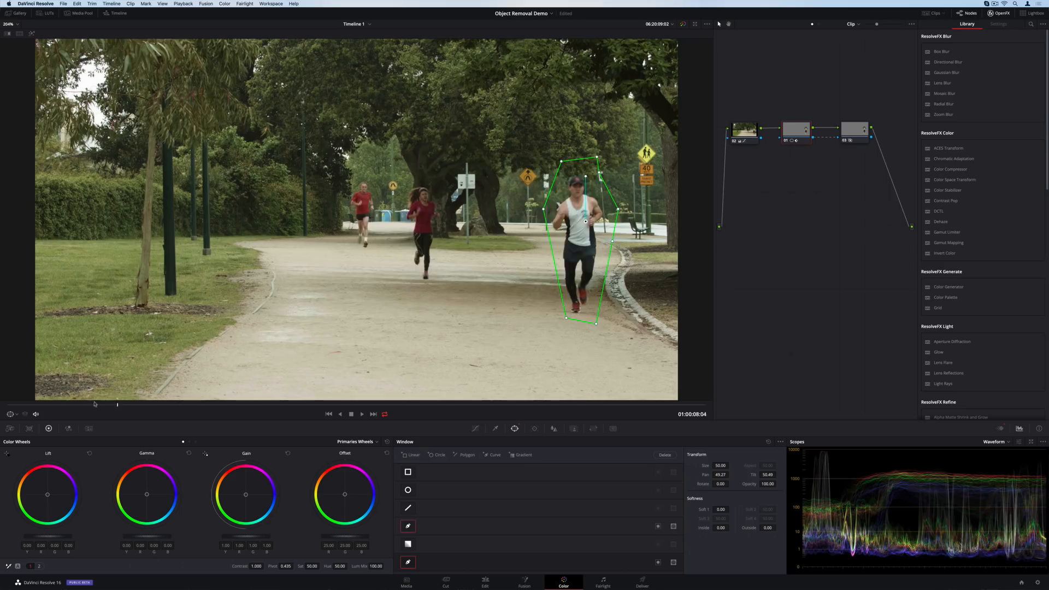
Apply Object Removal to the third node of the park jogging shot and run its scene analysis.
drag(130, 405, 330, 408)
drag(1045, 152, 1046, 305)
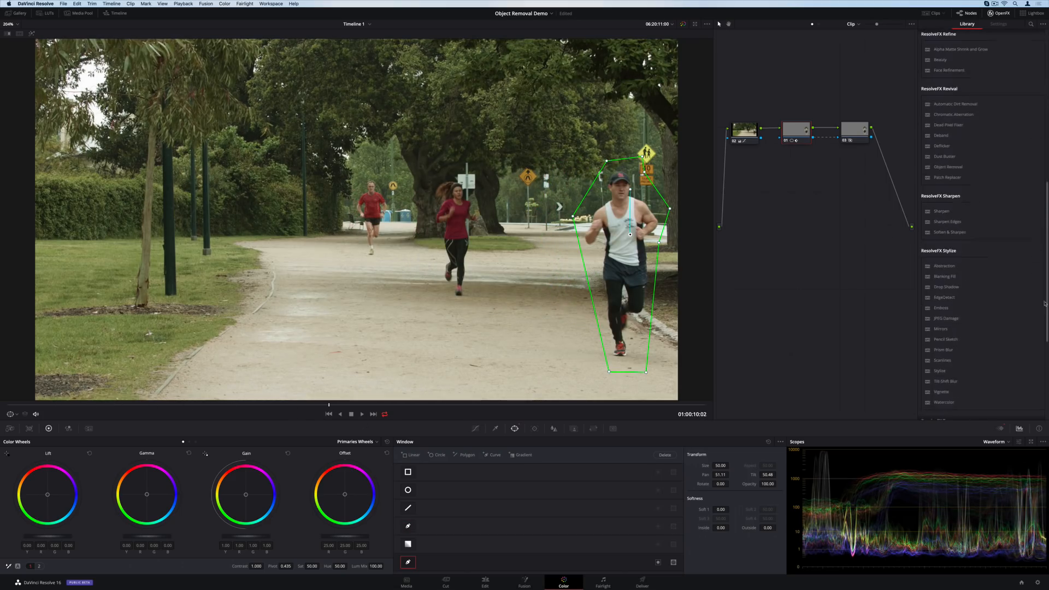
drag(948, 167, 854, 131)
click(995, 77)
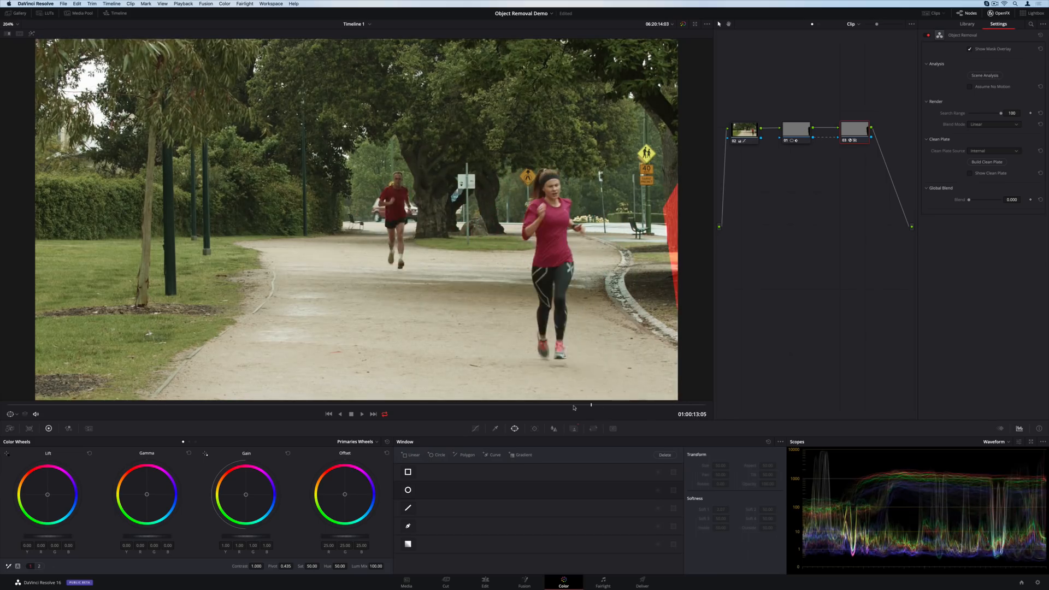
drag(574, 408, 77, 431)
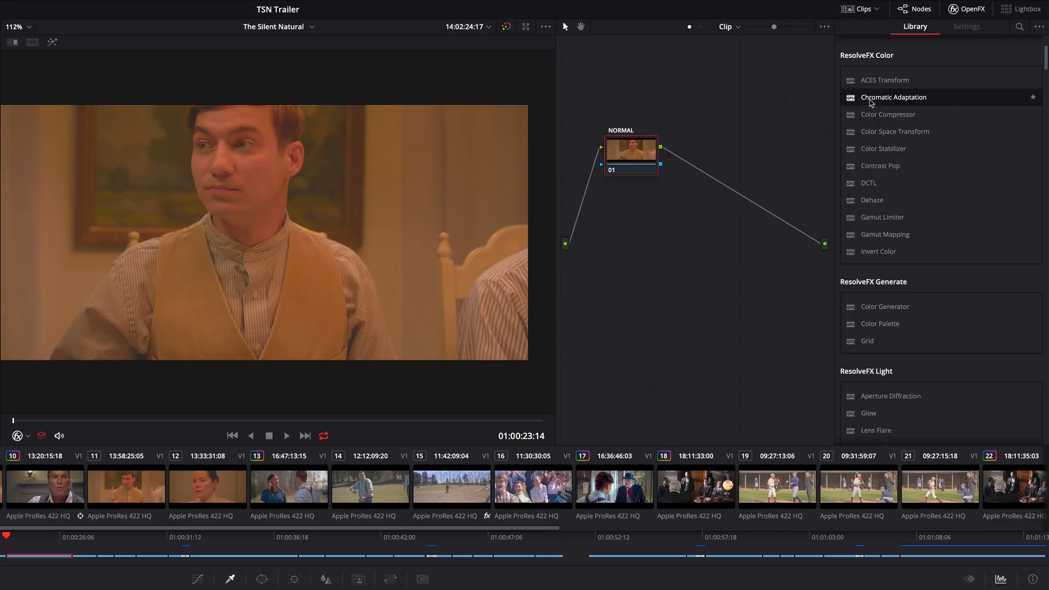
Add Chromatic Adaptation to clip 7's NORMAL node, set the source illuminant to A, and change the target's standard illuminant.
drag(871, 98, 623, 159)
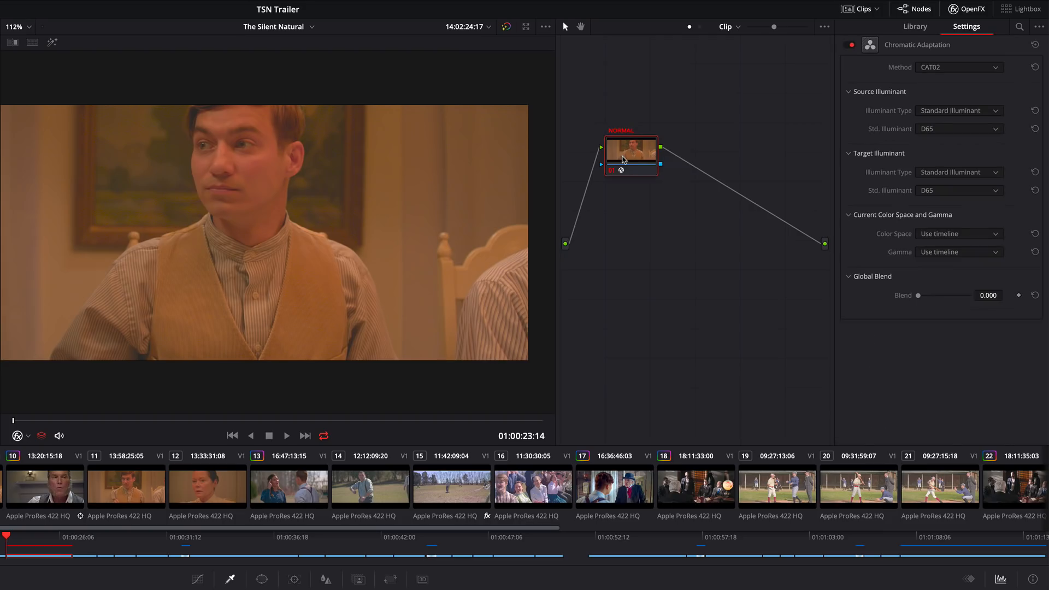
click(947, 132)
click(939, 144)
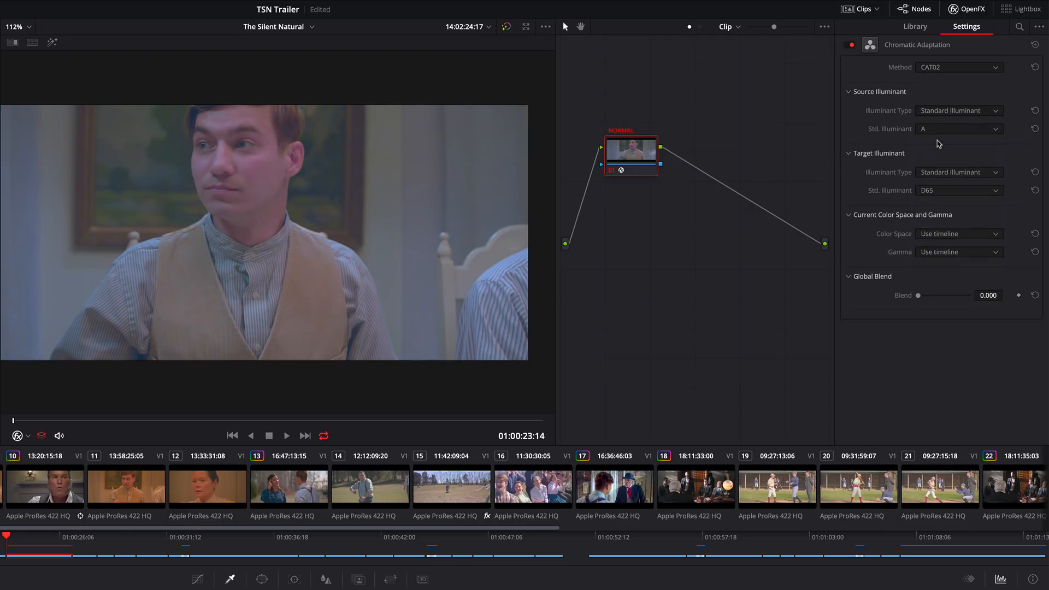
click(938, 193)
click(930, 233)
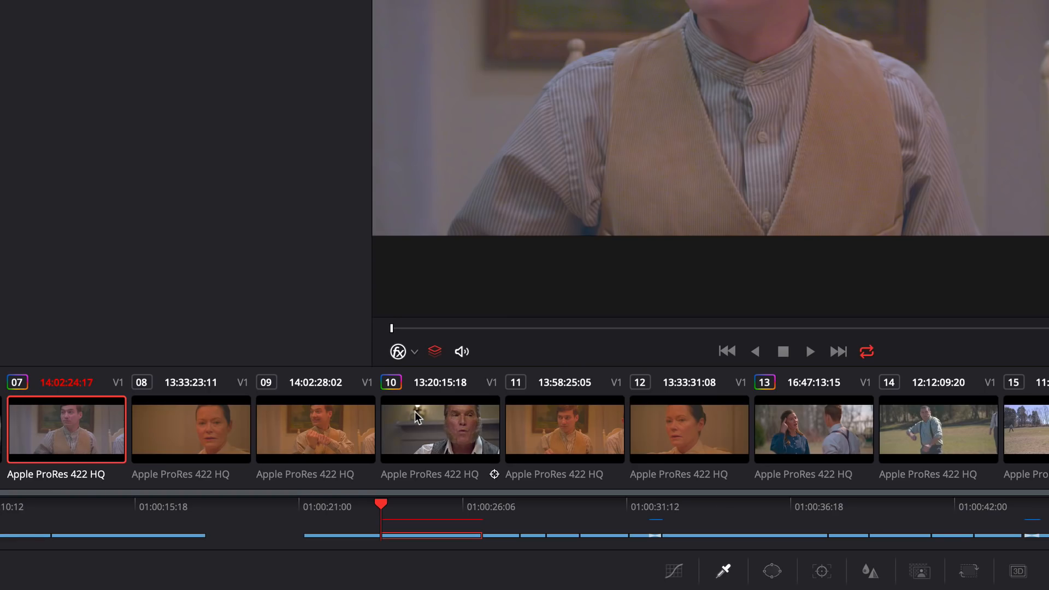
Apply the Beauty effect to clip 10's SKIN node and raise its Amount slightly.
click(417, 418)
scroll(917, 357, down, 3)
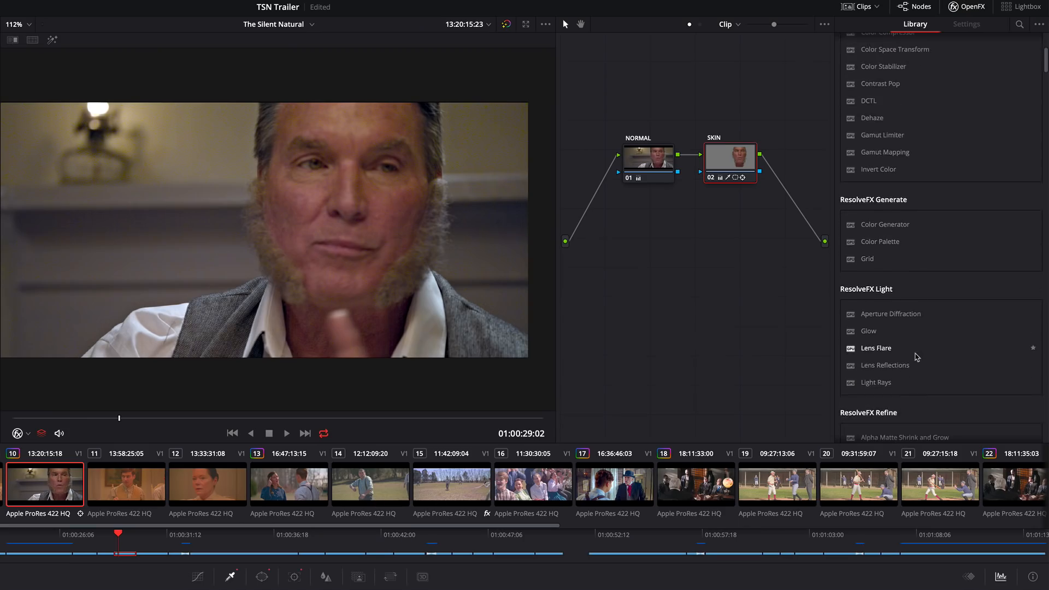
scroll(916, 356, down, 3)
drag(871, 389, 738, 164)
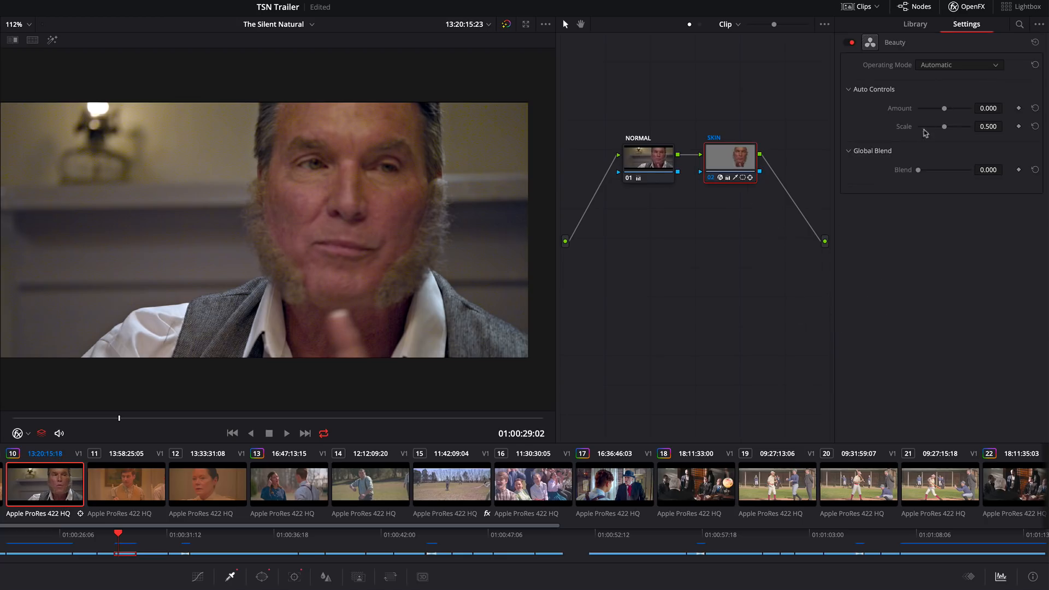
drag(946, 109, 954, 109)
Add another ResolveFX effect from the library to node 03 of clip 10.
scroll(945, 120, down, 5)
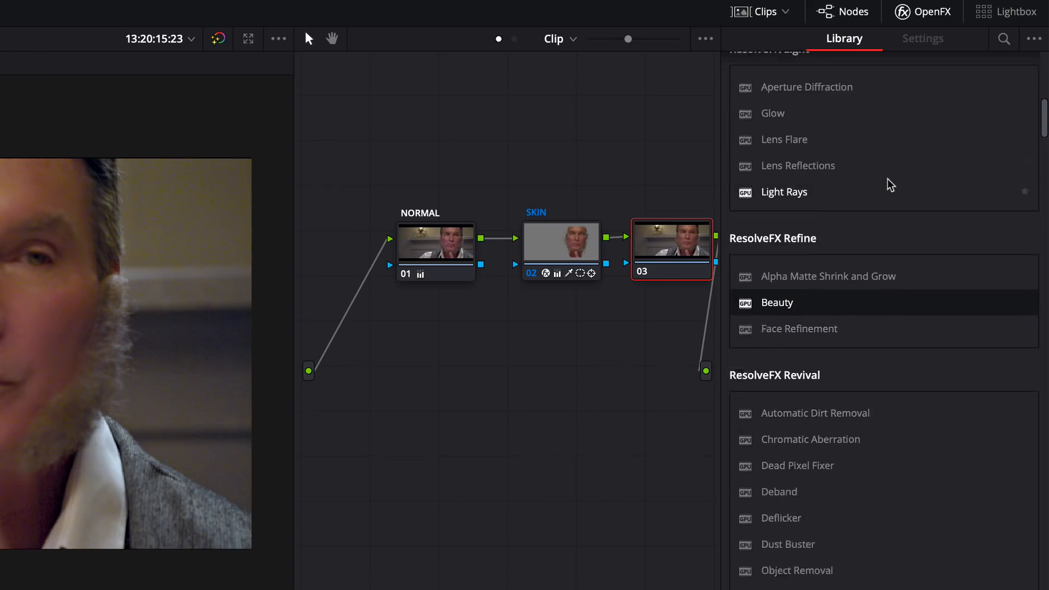
scroll(888, 180, down, 3)
drag(798, 246, 694, 241)
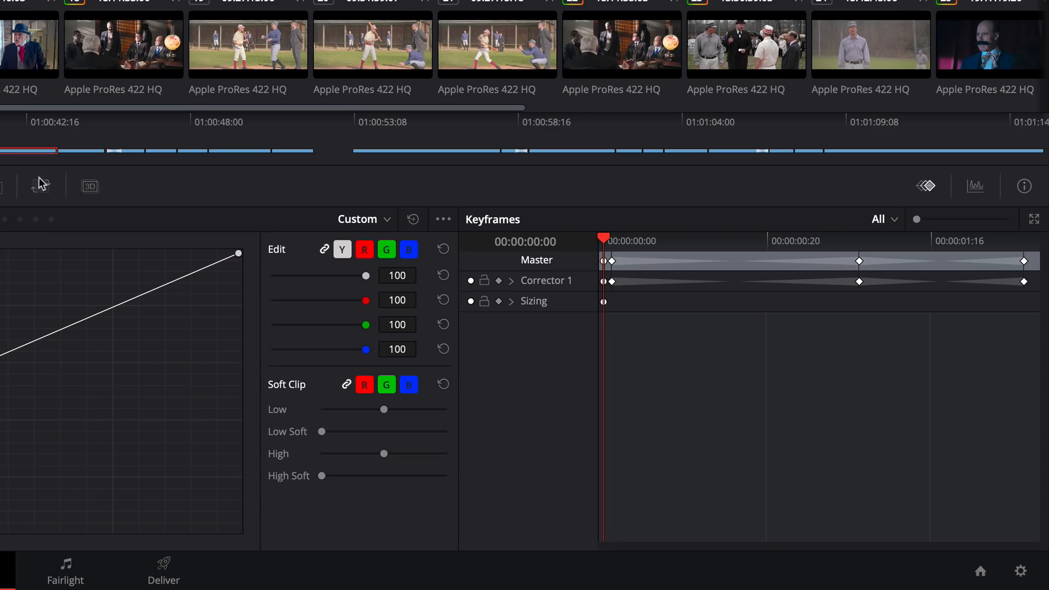
Expand Corrector 1 in clip 16's keyframes and move the middle Stylize keyframe earlier.
click(510, 281)
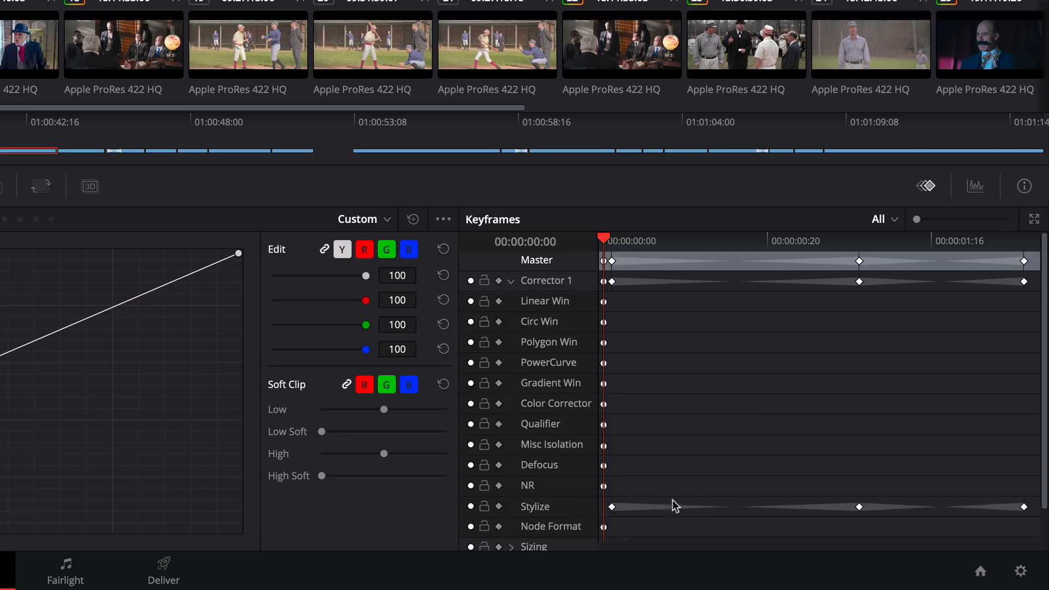
drag(852, 506, 728, 511)
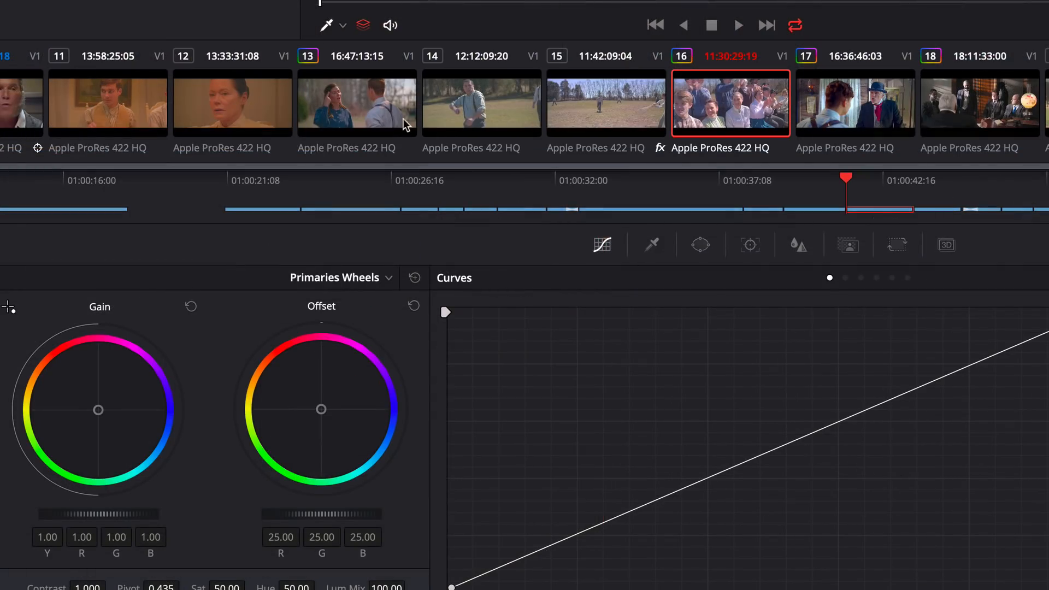
Show the Parade scope for clip 13 and set the scope quality to Low.
click(375, 104)
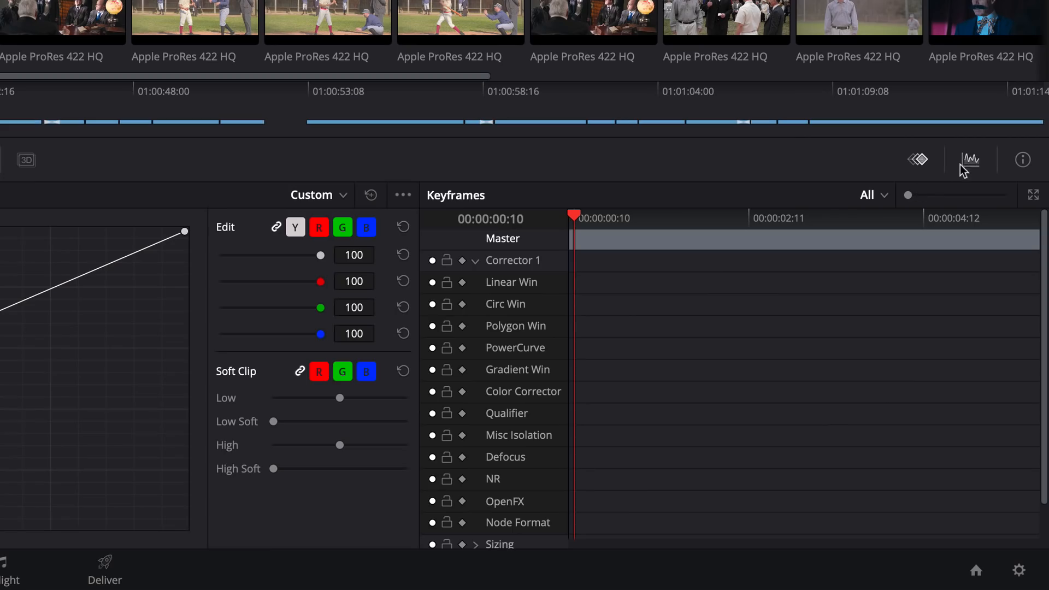
click(968, 160)
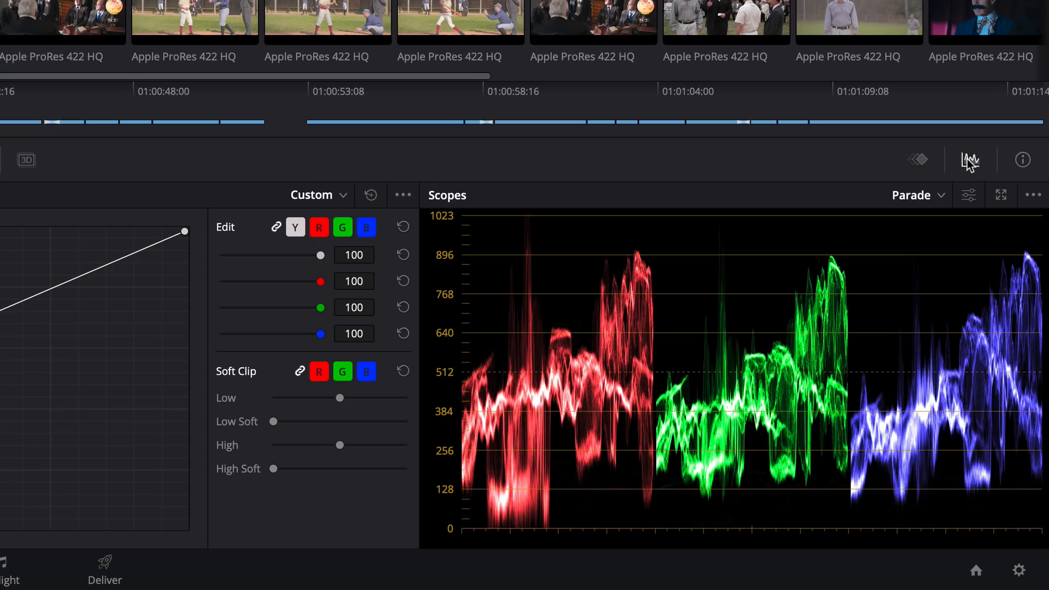
click(1032, 195)
mouse_move(1031, 238)
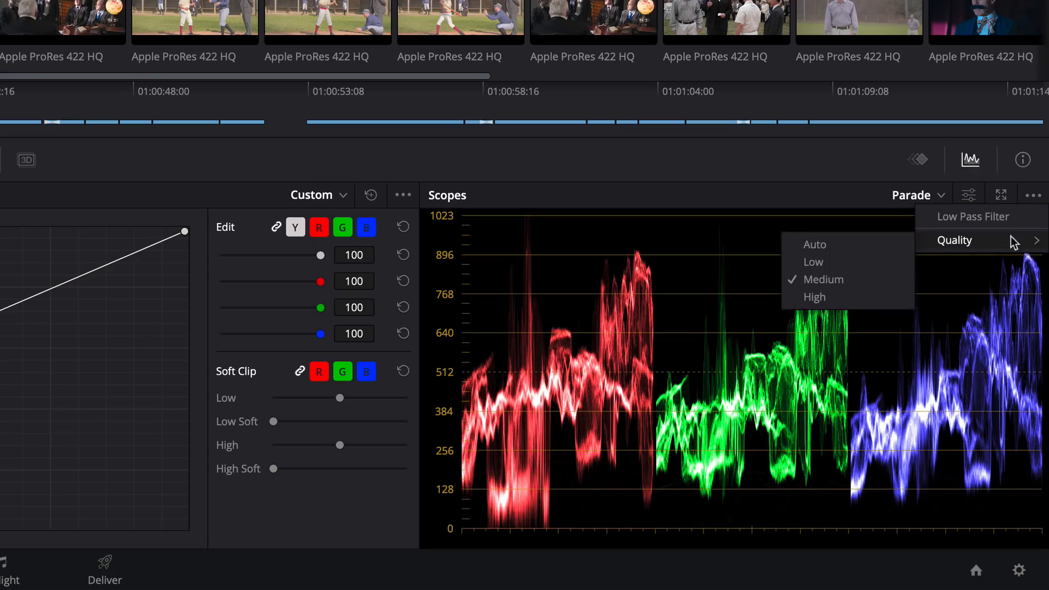
click(903, 256)
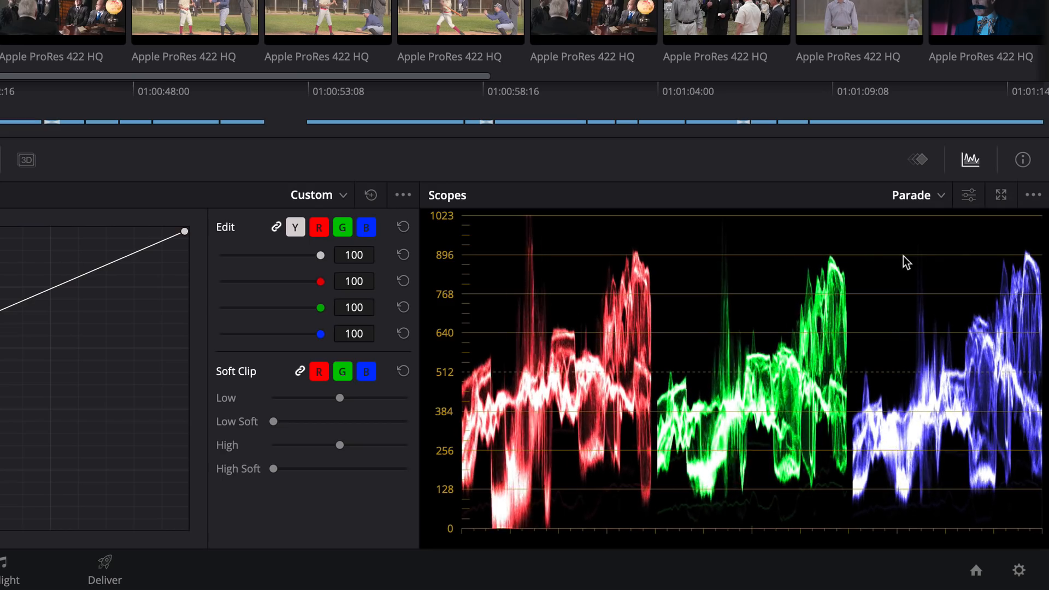
Set the Parade scope's quality to High and turn on its Low Pass Filter.
click(1034, 196)
mouse_move(1024, 238)
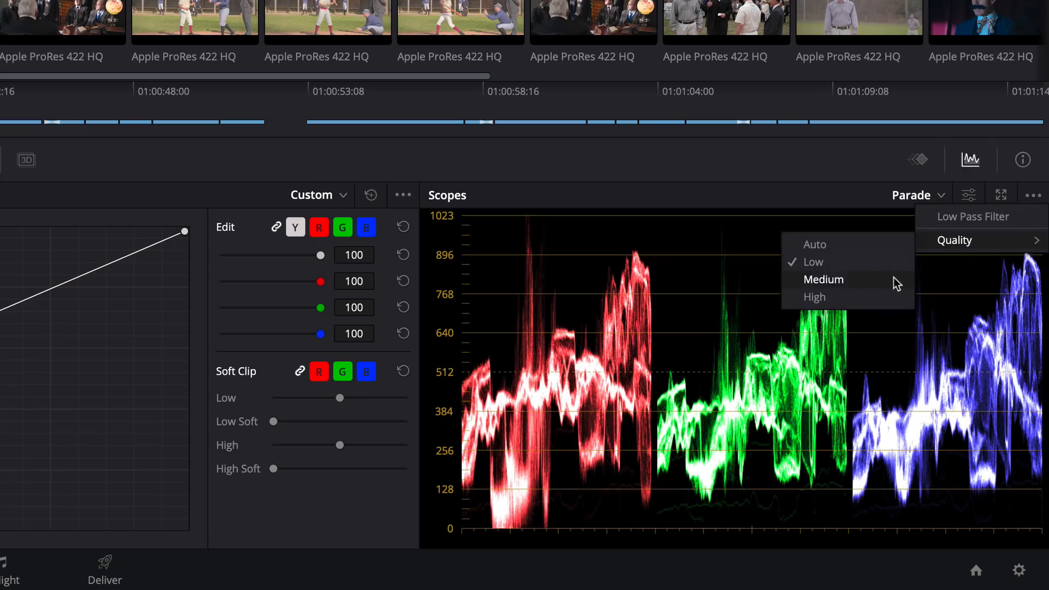
click(886, 297)
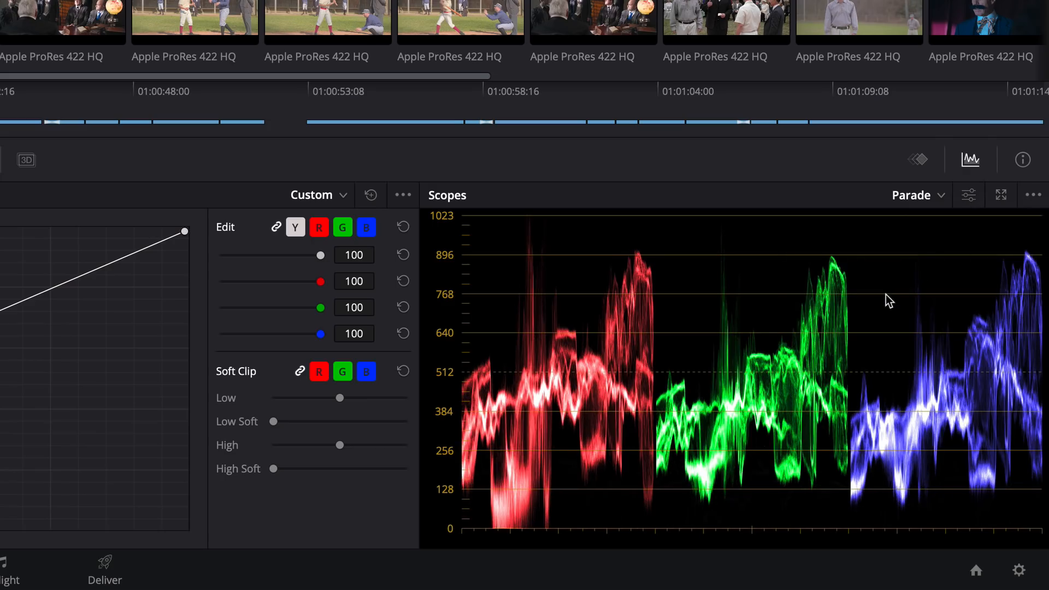
click(1027, 196)
click(1009, 215)
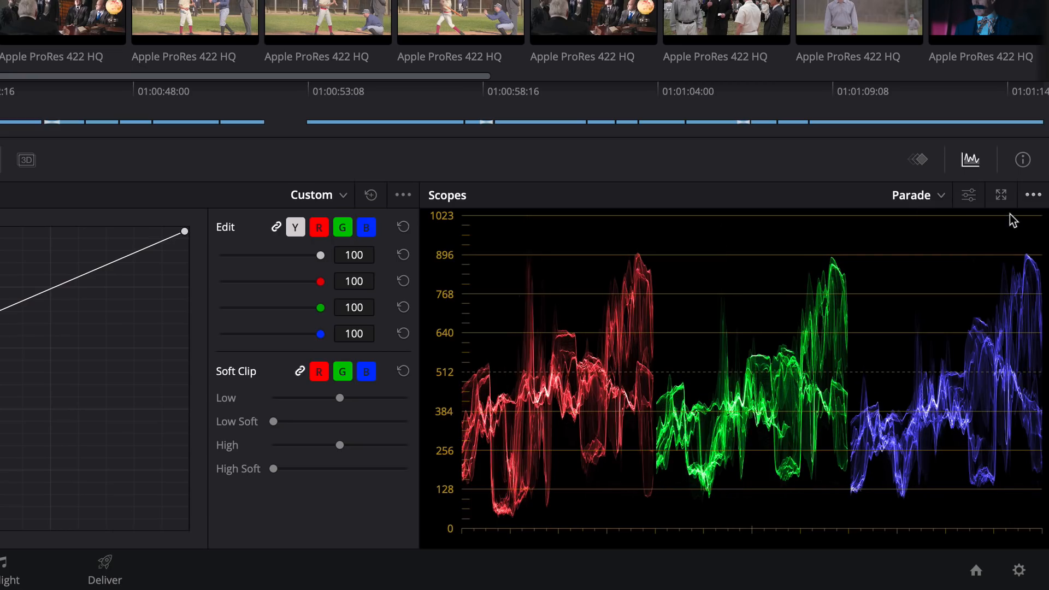
Try the Parade scope in YRGB and YCbCr modes, return to RGB, and toggle Extents on and off.
click(969, 196)
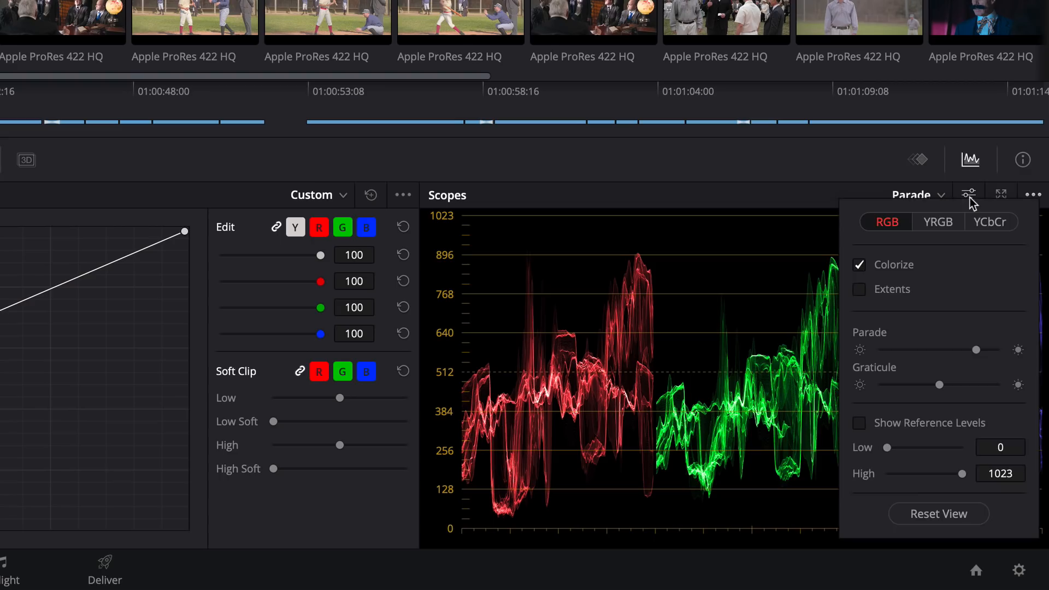
click(941, 227)
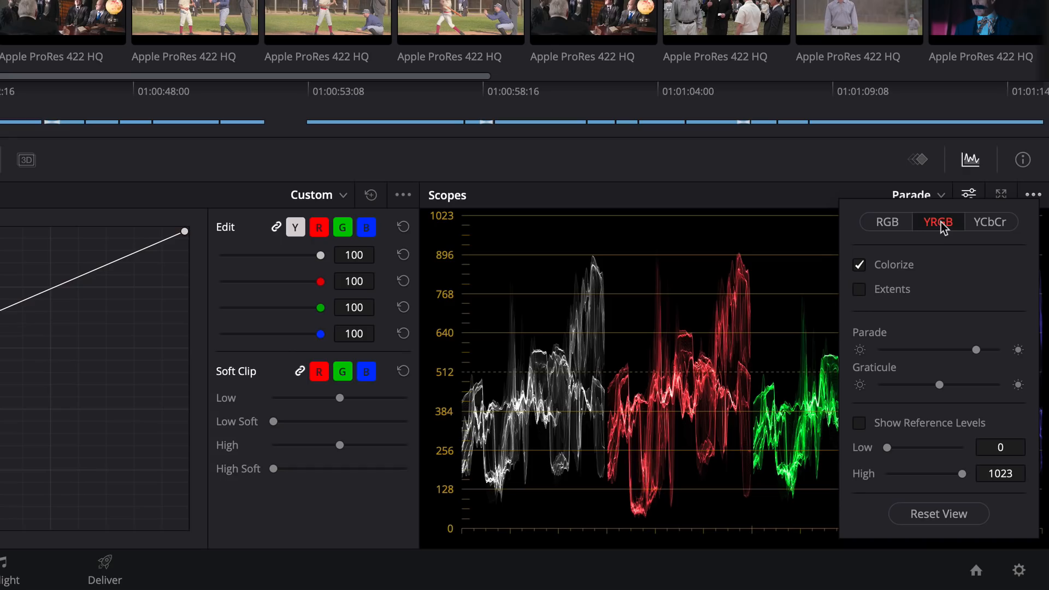
click(996, 223)
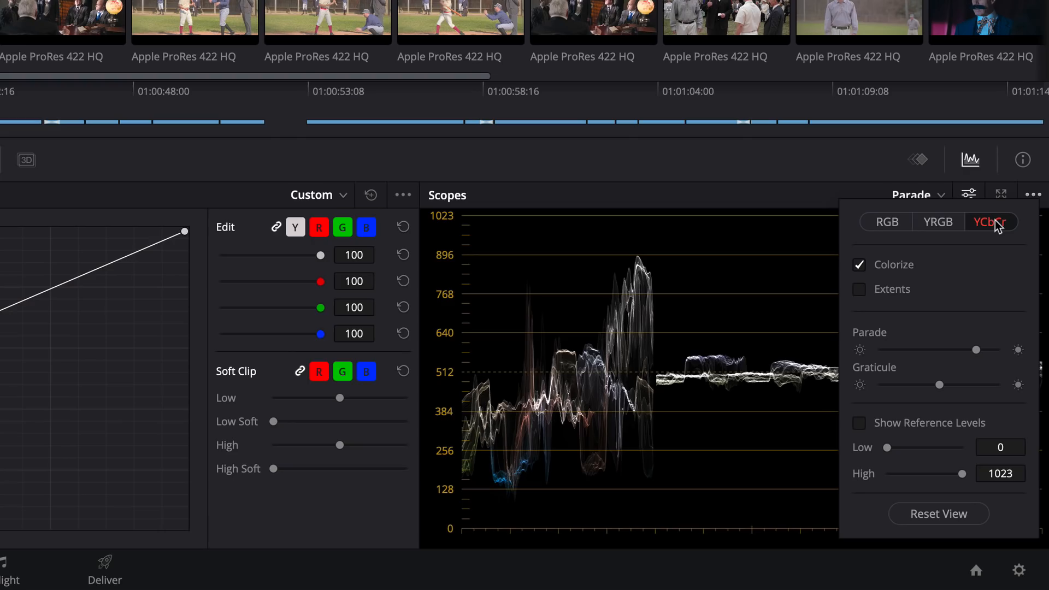
click(893, 228)
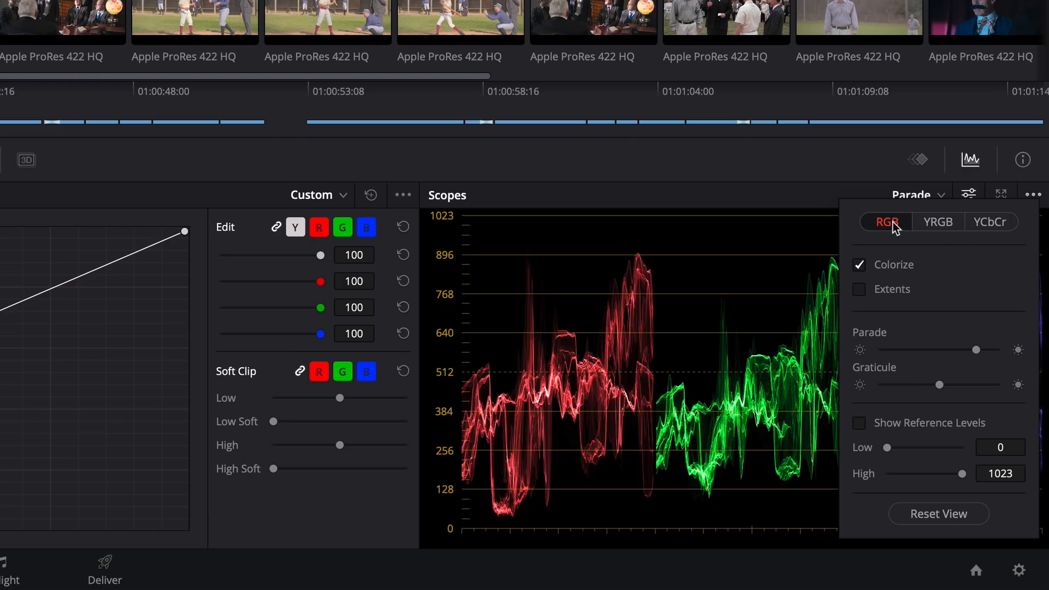
click(897, 293)
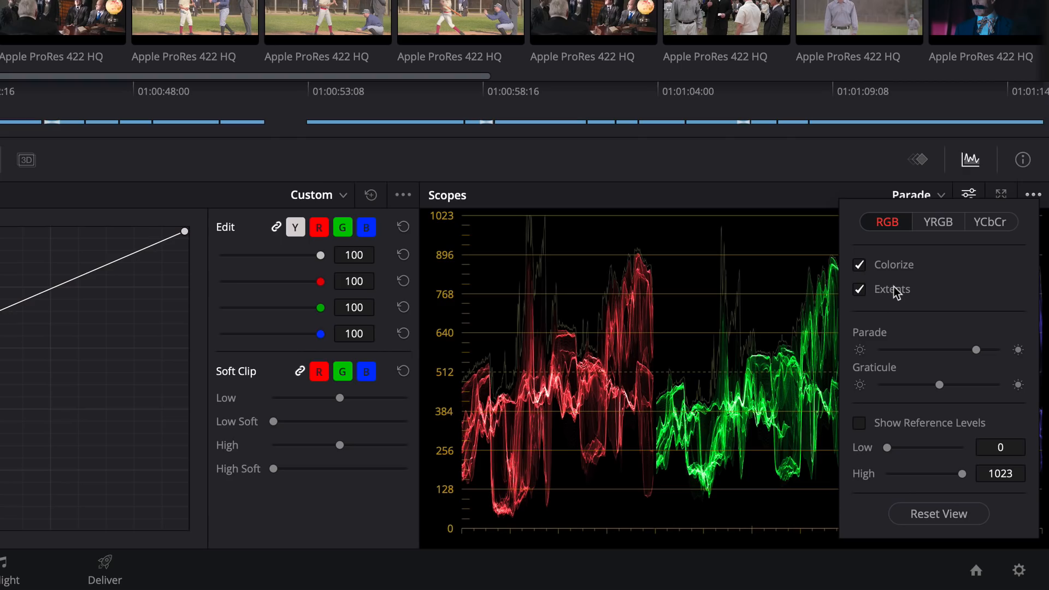
click(897, 294)
click(969, 195)
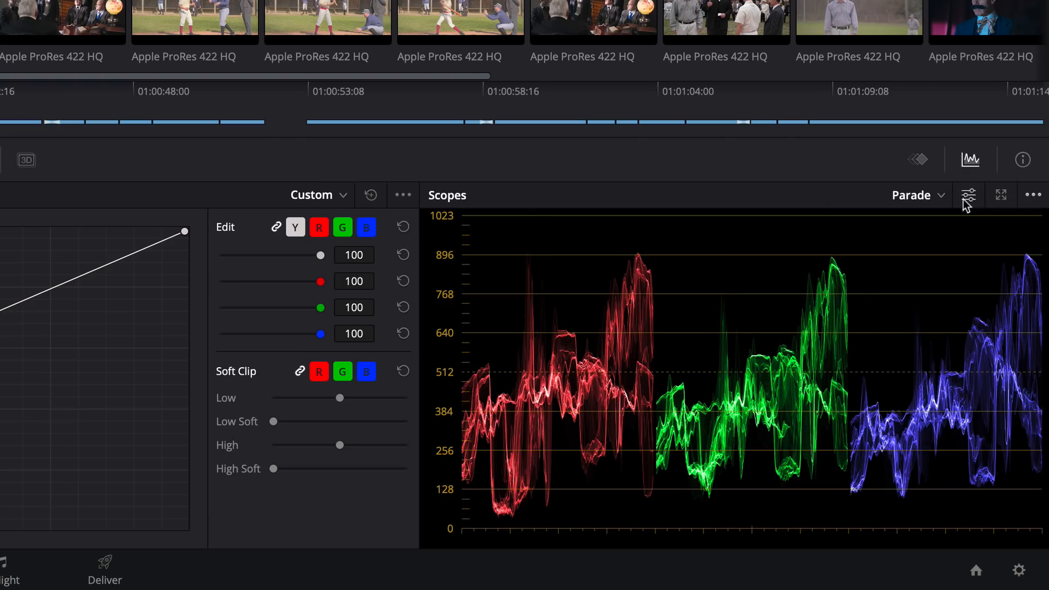
Switch the scope to Waveform, view its Y mode, and return it to RGB mode.
click(939, 195)
click(935, 243)
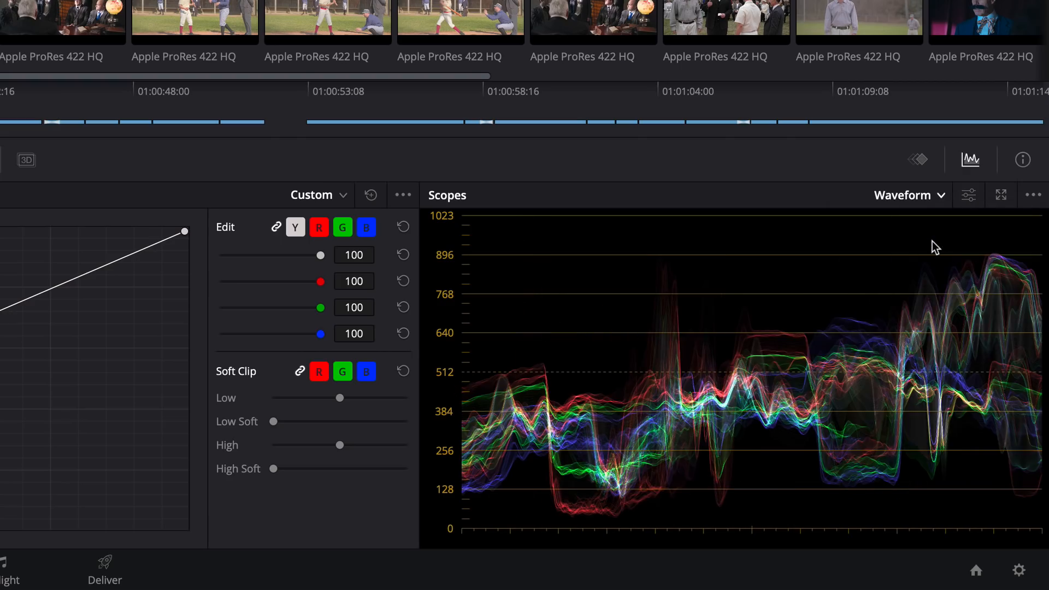
click(968, 197)
click(890, 179)
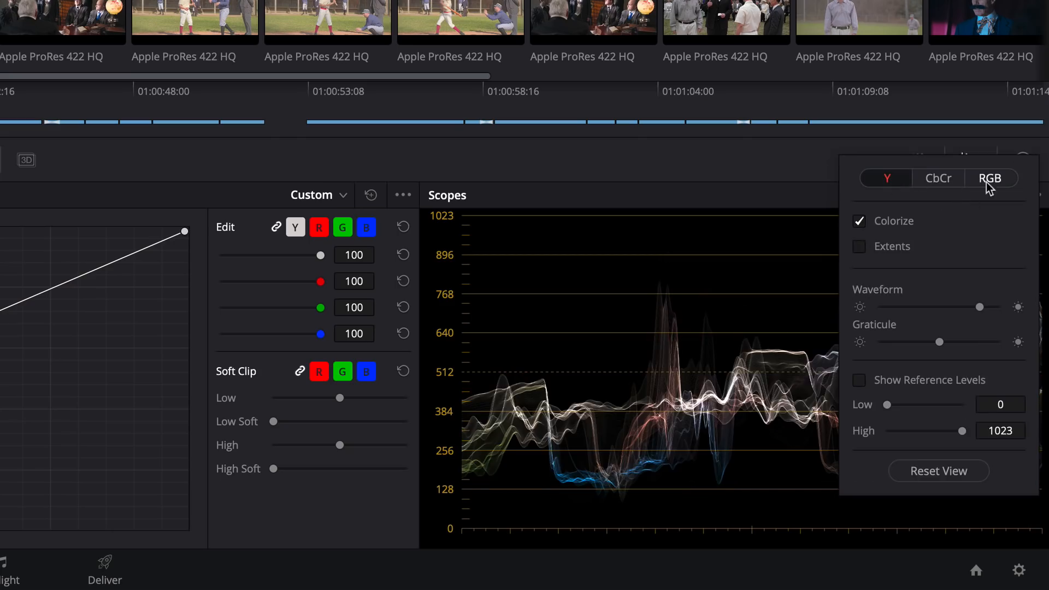
click(991, 178)
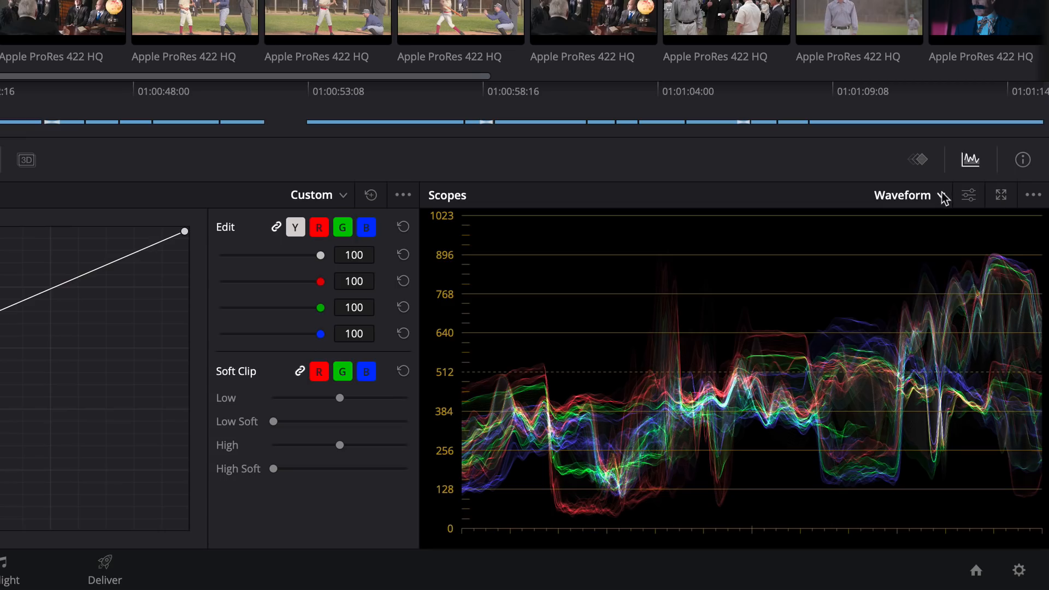
Switch the scope to Vectorscope and step its tonal range through High, Med and Low.
click(943, 197)
click(940, 256)
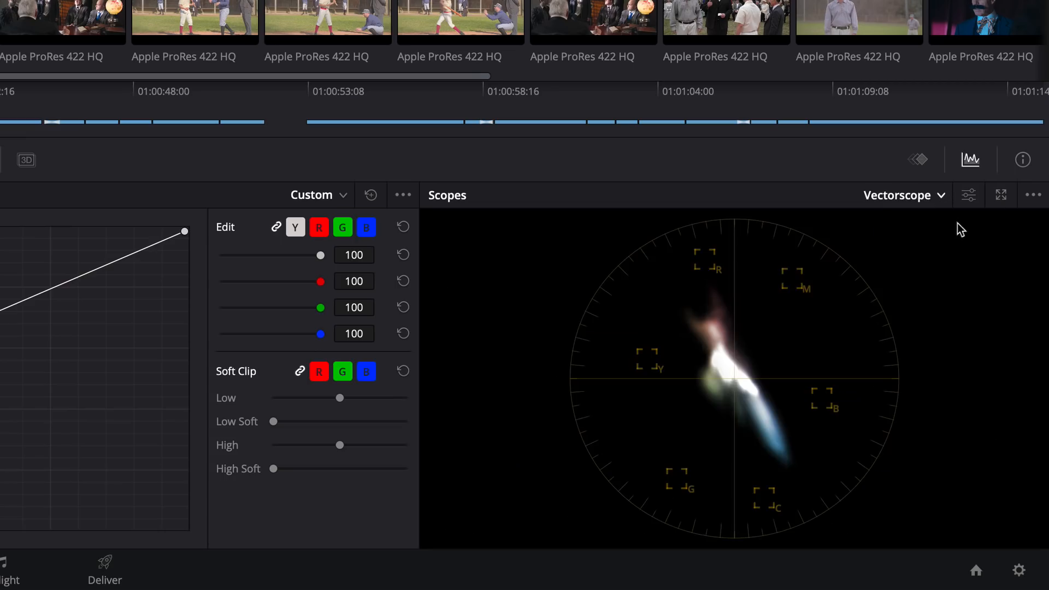
click(970, 197)
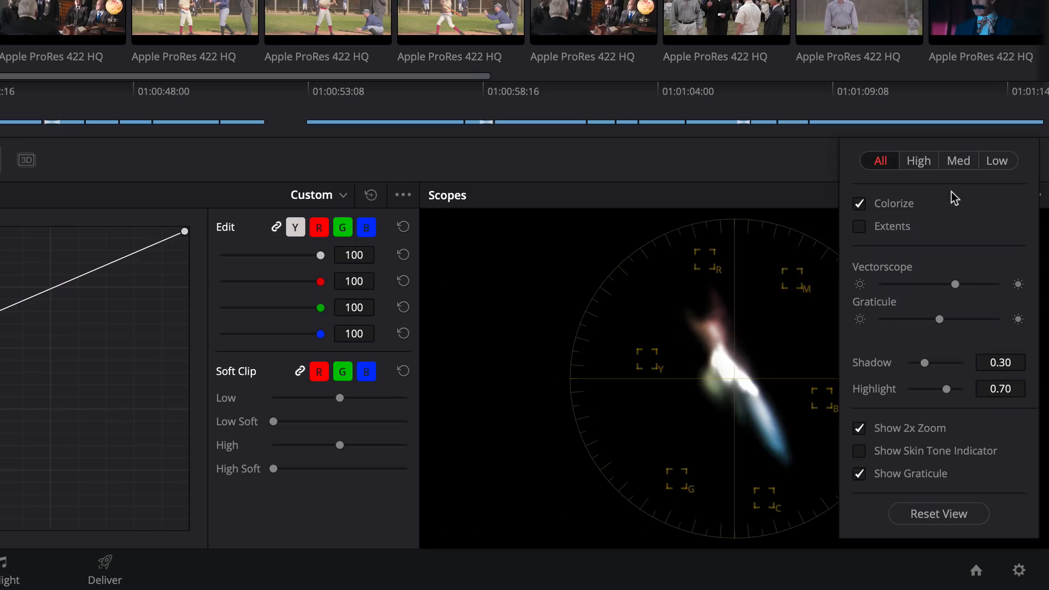
click(924, 165)
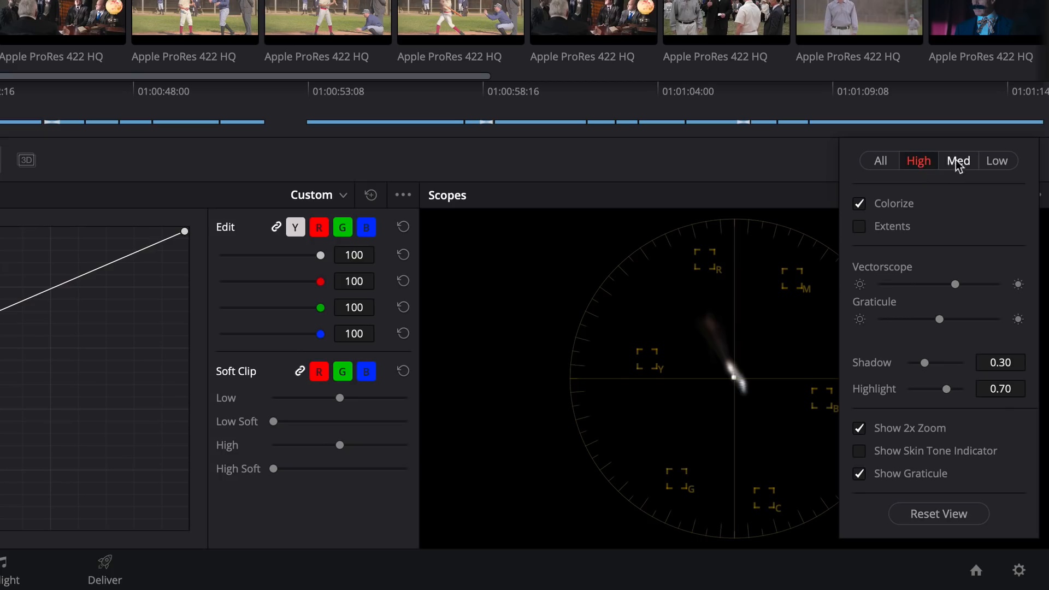
click(958, 163)
click(994, 163)
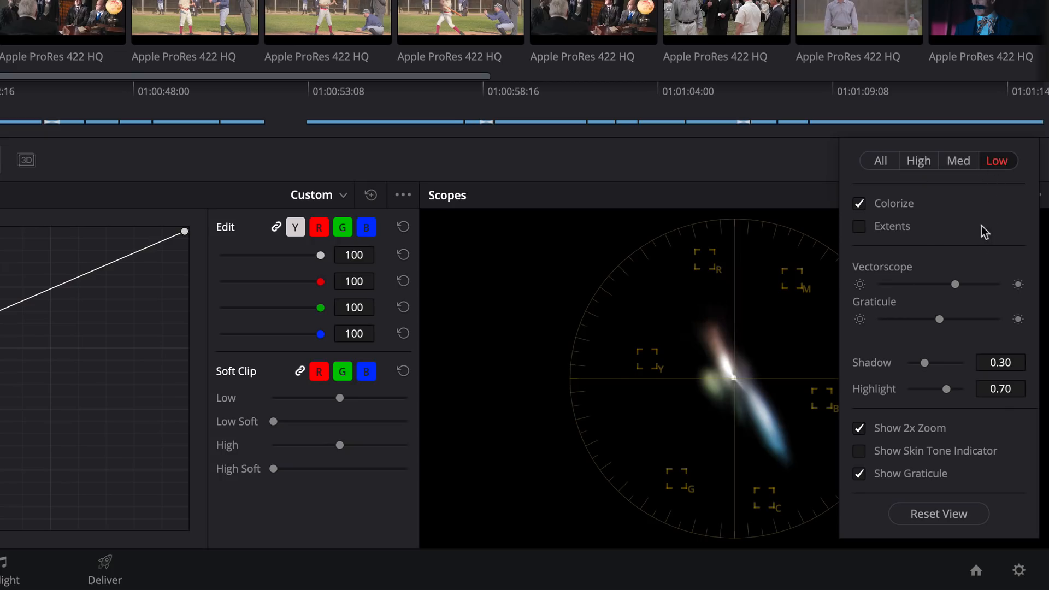
Raise the Vectorscope's Shadow threshold to 0.62 and switch the scope to CIE 1931 xy.
drag(922, 362, 941, 363)
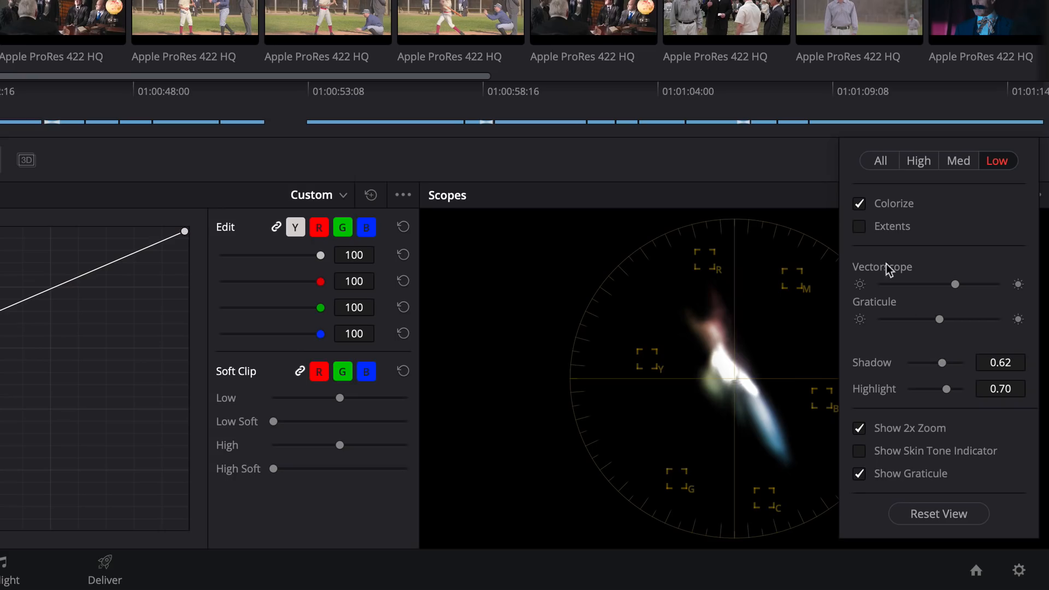
click(831, 163)
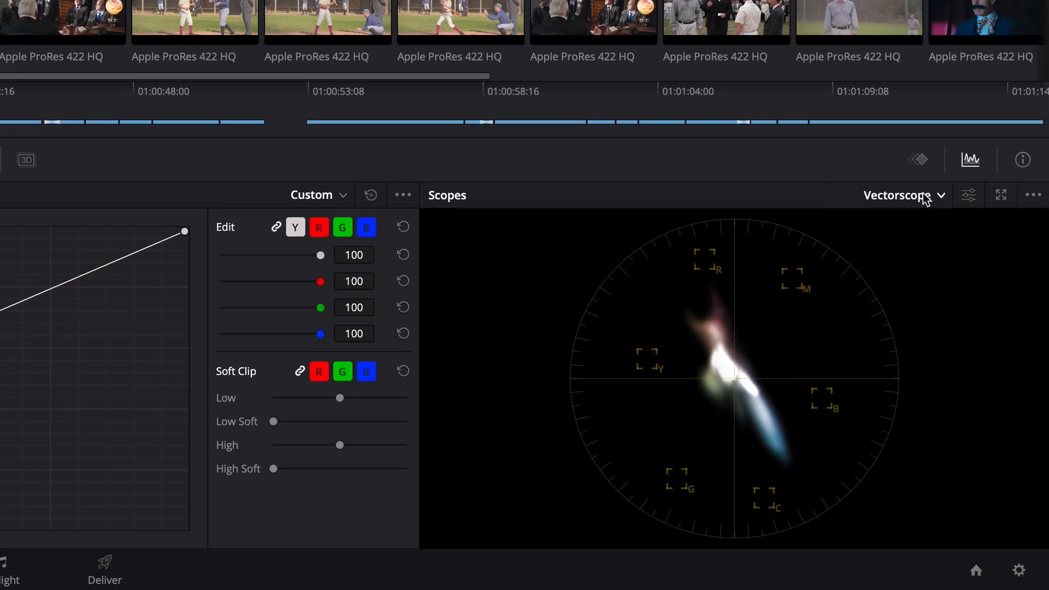
click(939, 196)
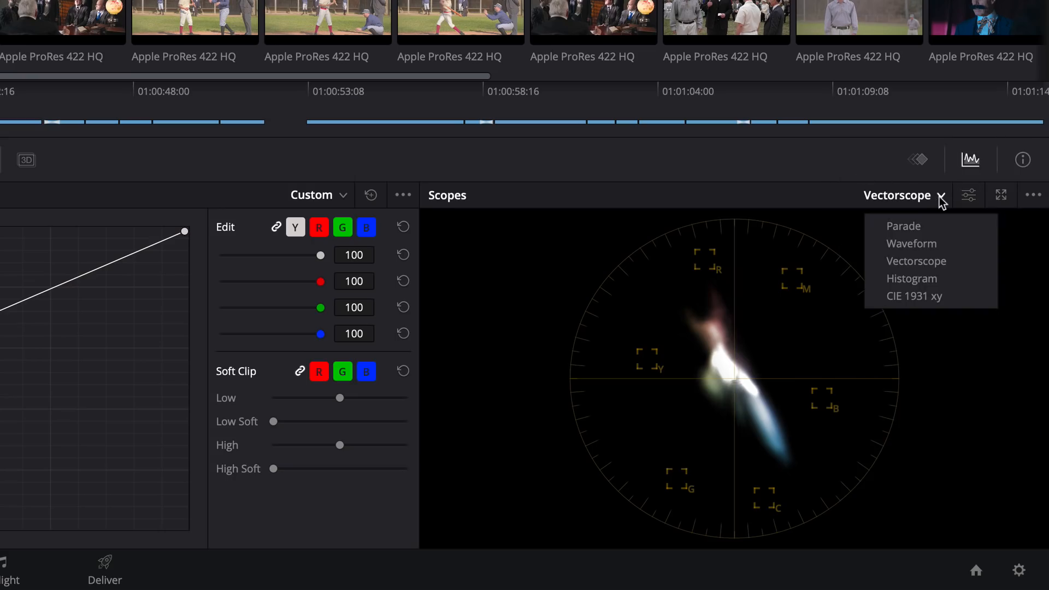
click(920, 300)
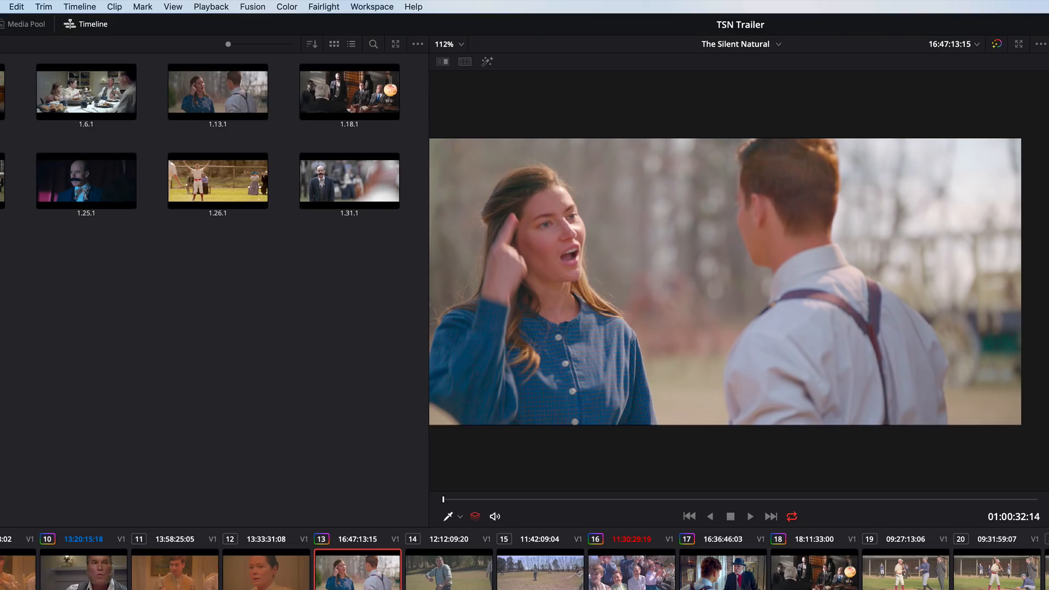
Display only the blue channel of clip 13 in the viewer, and return the viewer to RGB.
click(172, 6)
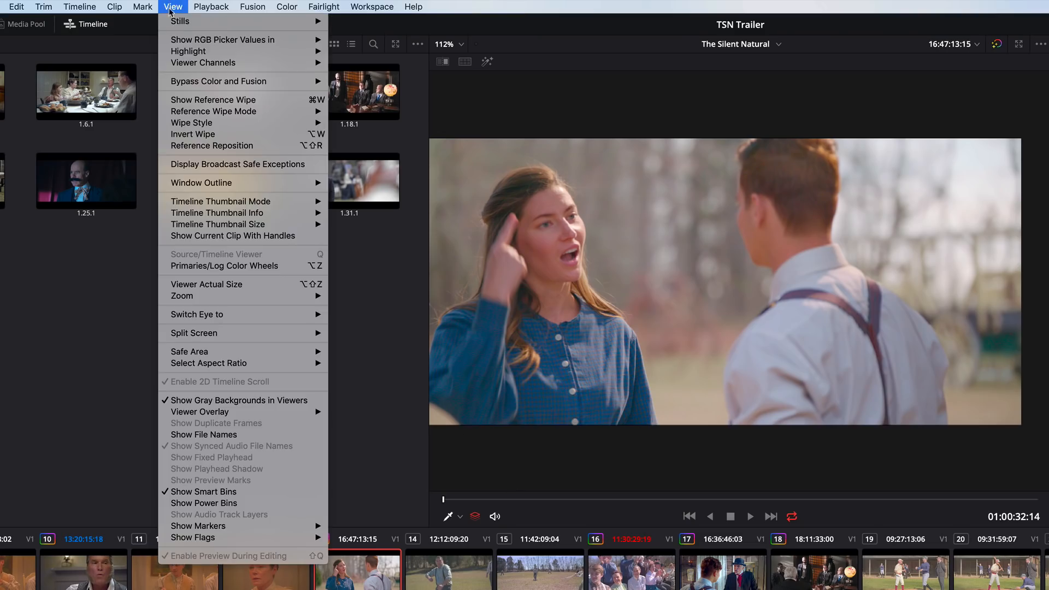
mouse_move(165, 64)
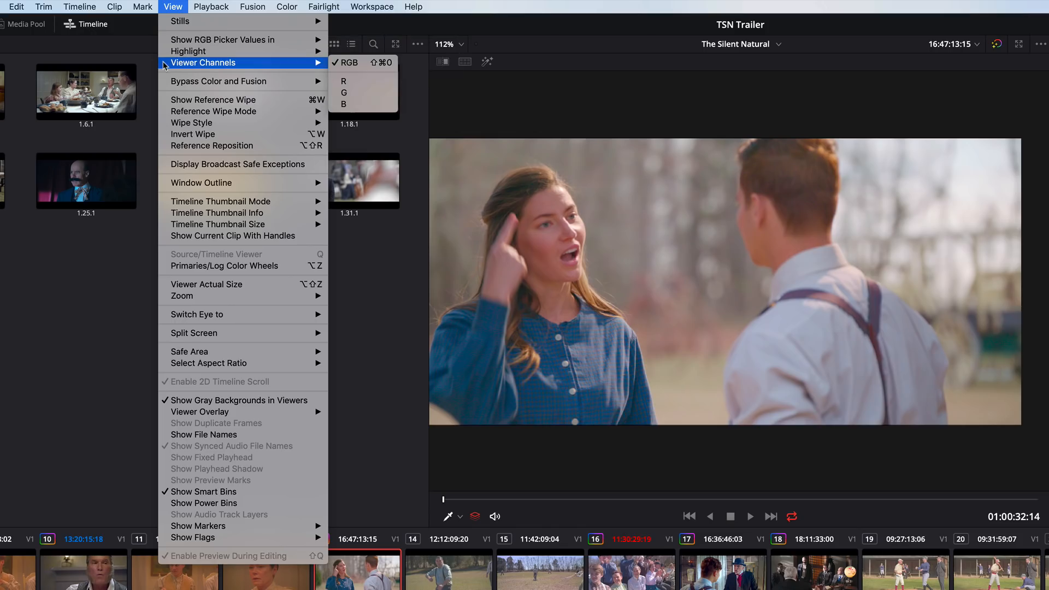
click(353, 104)
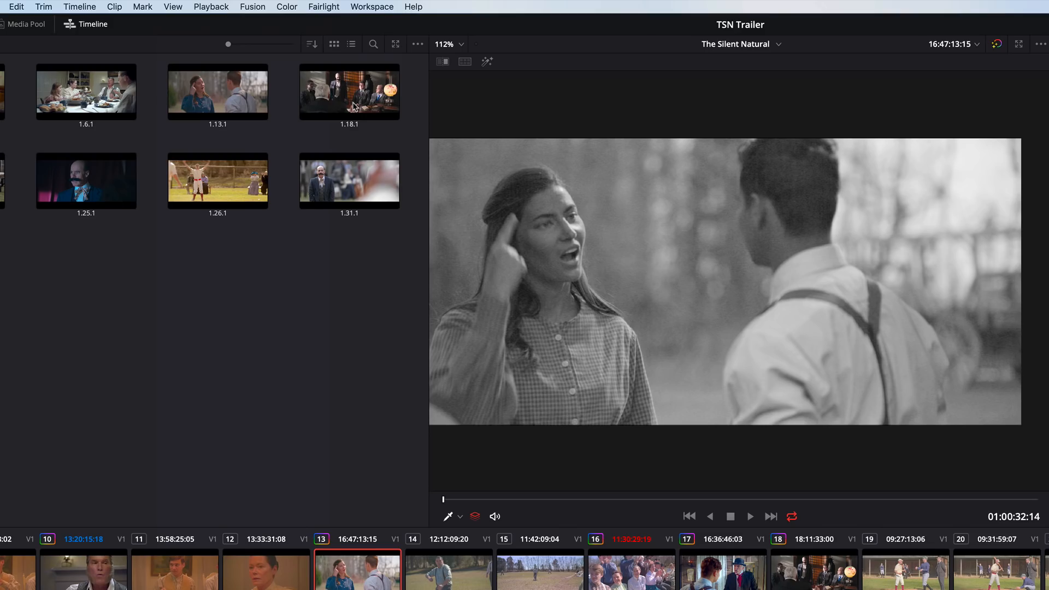
click(178, 7)
mouse_move(178, 64)
click(352, 64)
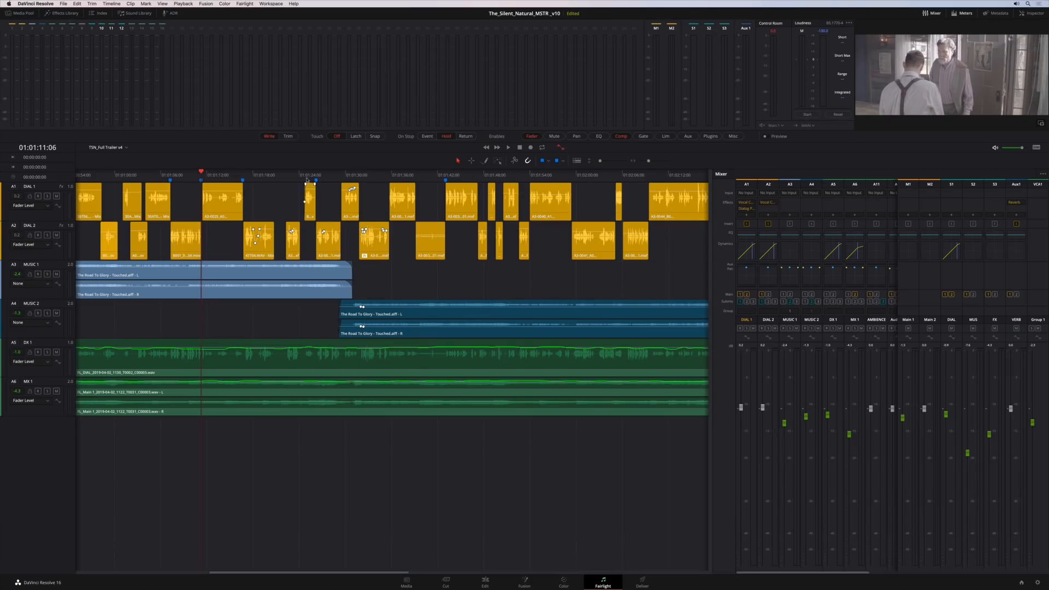
Look through the Fairlight automation commands, including Copy, Paste and Erase.
click(245, 4)
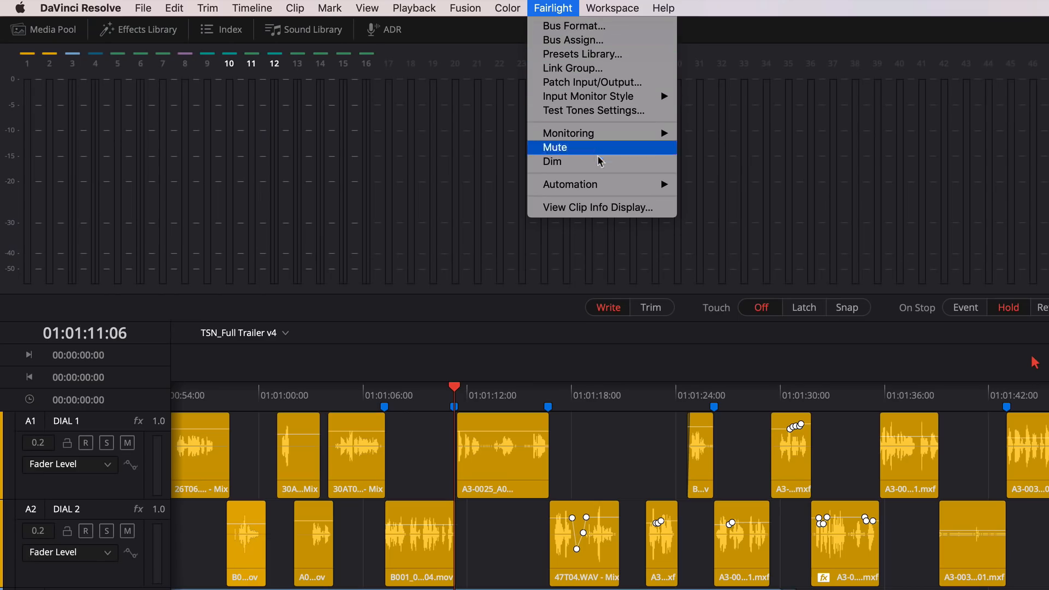
mouse_move(608, 183)
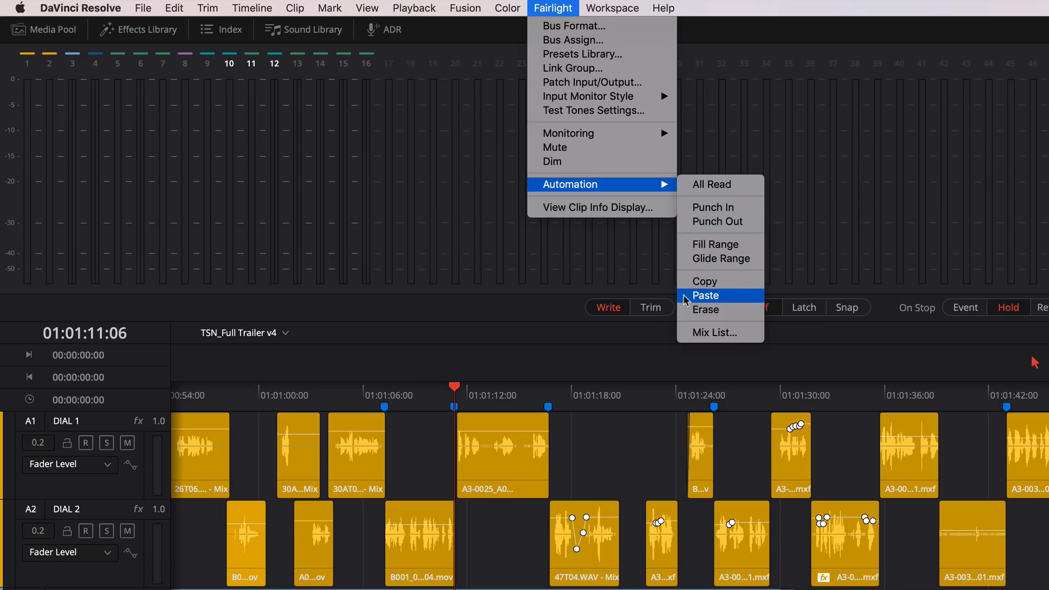
click(692, 309)
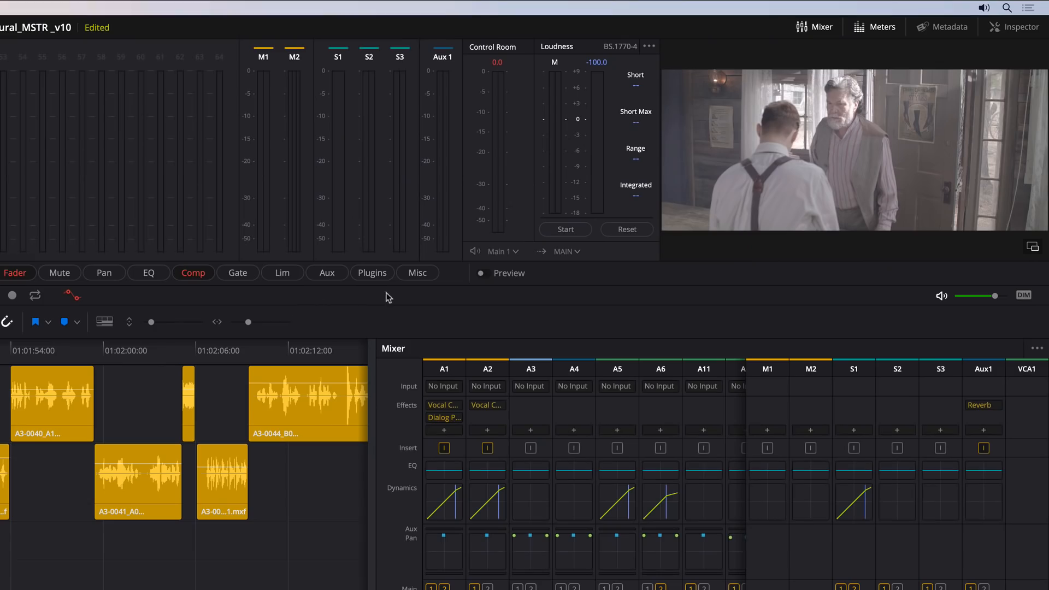
Enable automation Preview and play the timeline.
click(480, 274)
key(space)
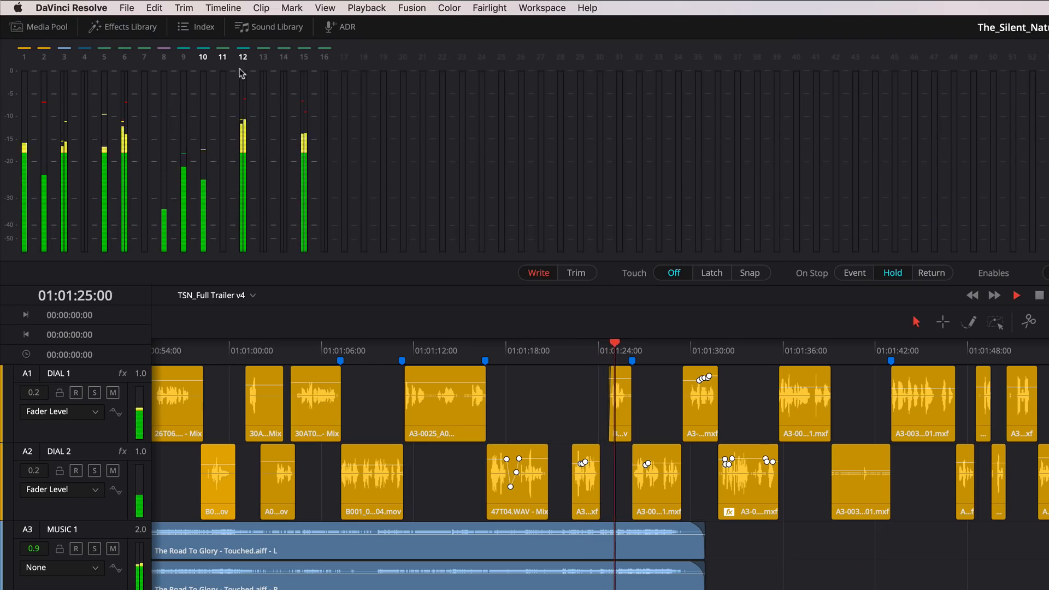
Open the track index and show the Main 1, FX bus and Group 1 VCA tracks in the timeline.
click(197, 27)
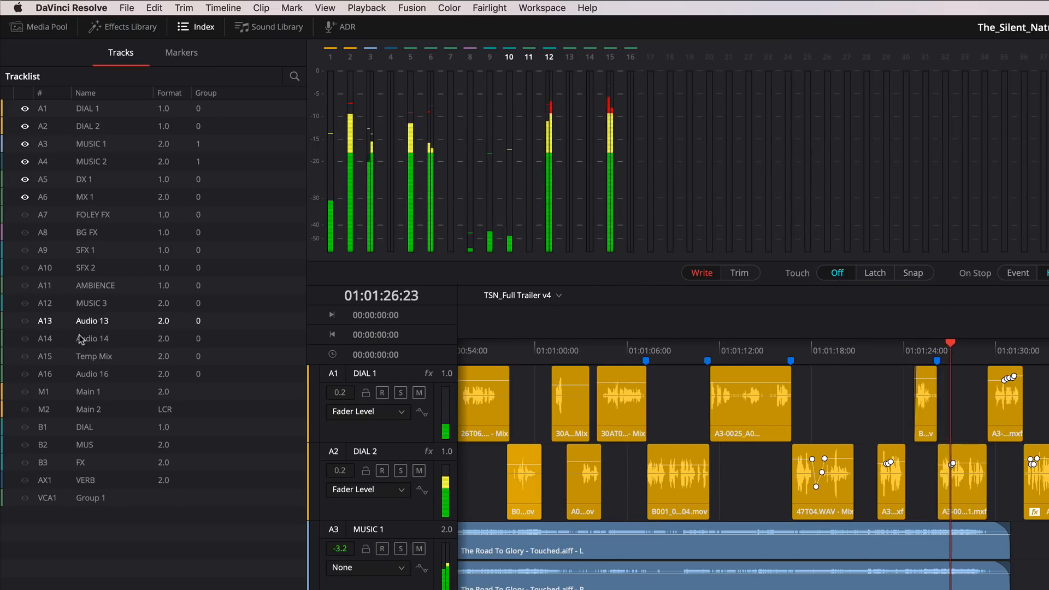
click(26, 392)
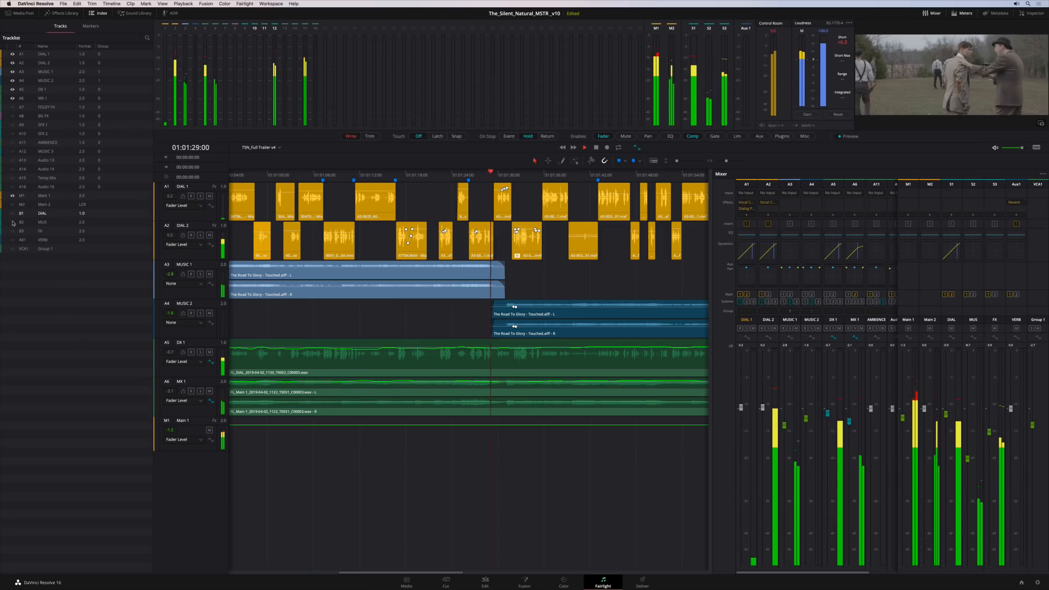
click(12, 231)
click(12, 249)
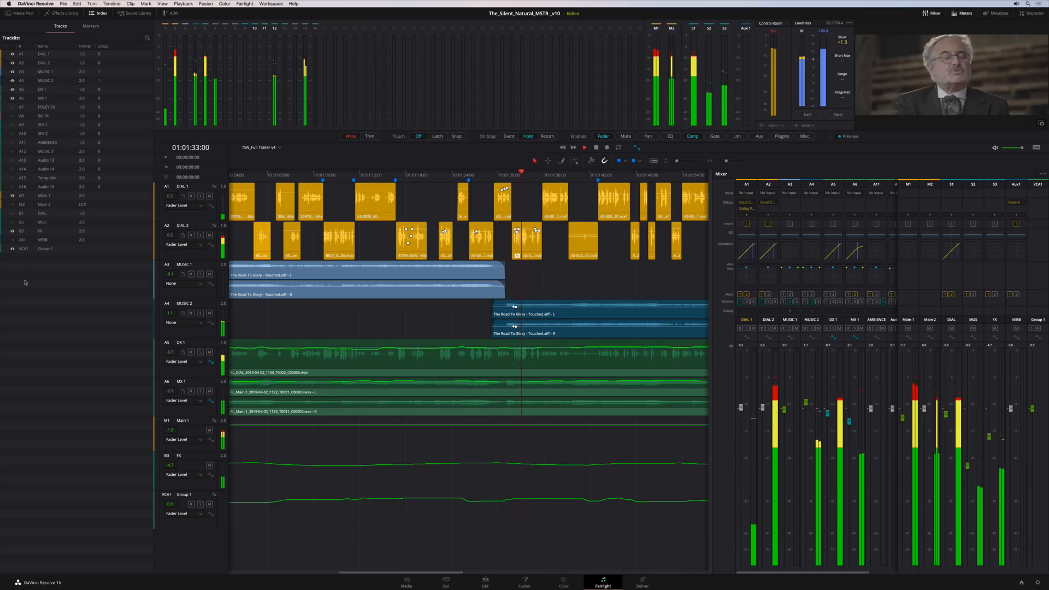
Display Fader Level automation on the Main 1 track, and trace the Group 1 VCA's fader curve with the Pencil tool.
click(178, 441)
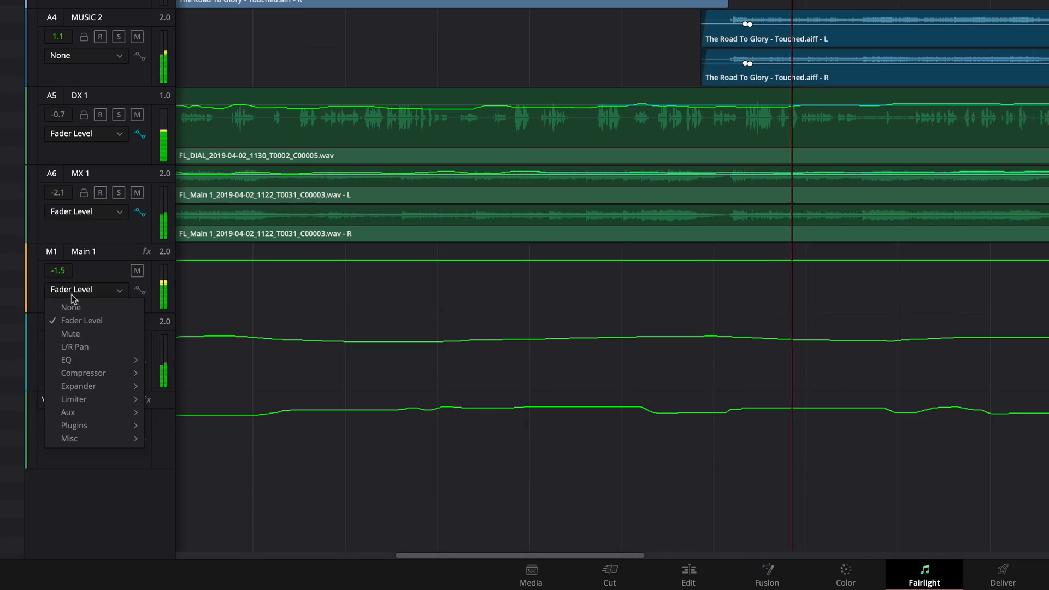
click(99, 323)
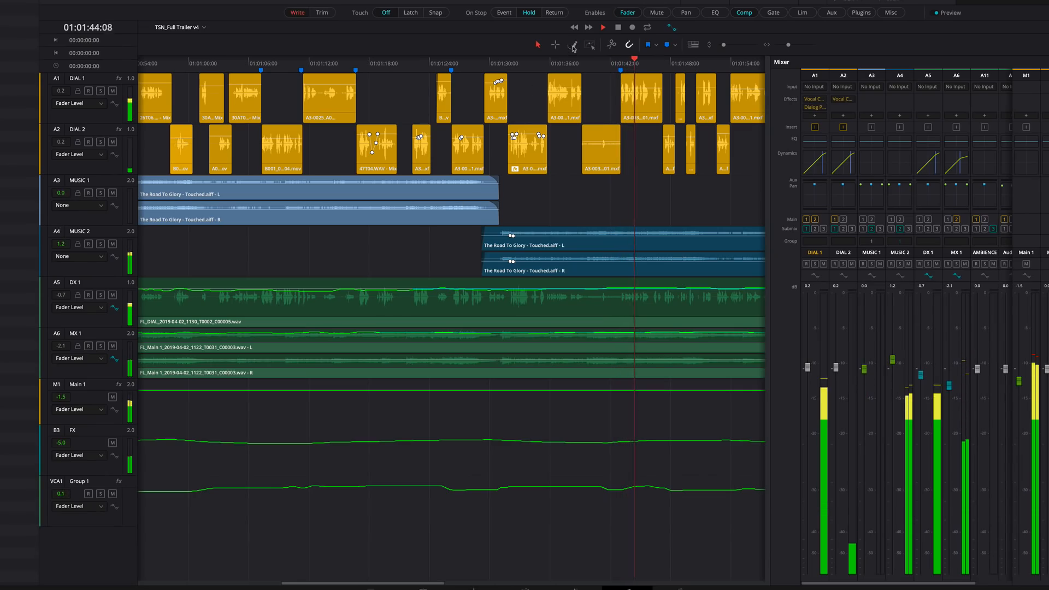
click(573, 46)
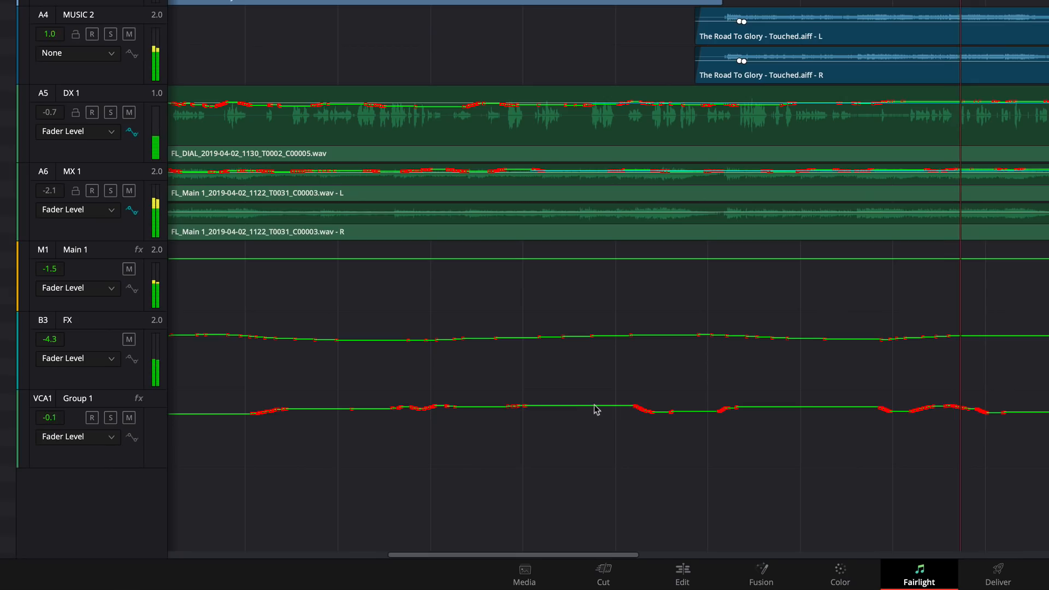
drag(595, 410, 732, 409)
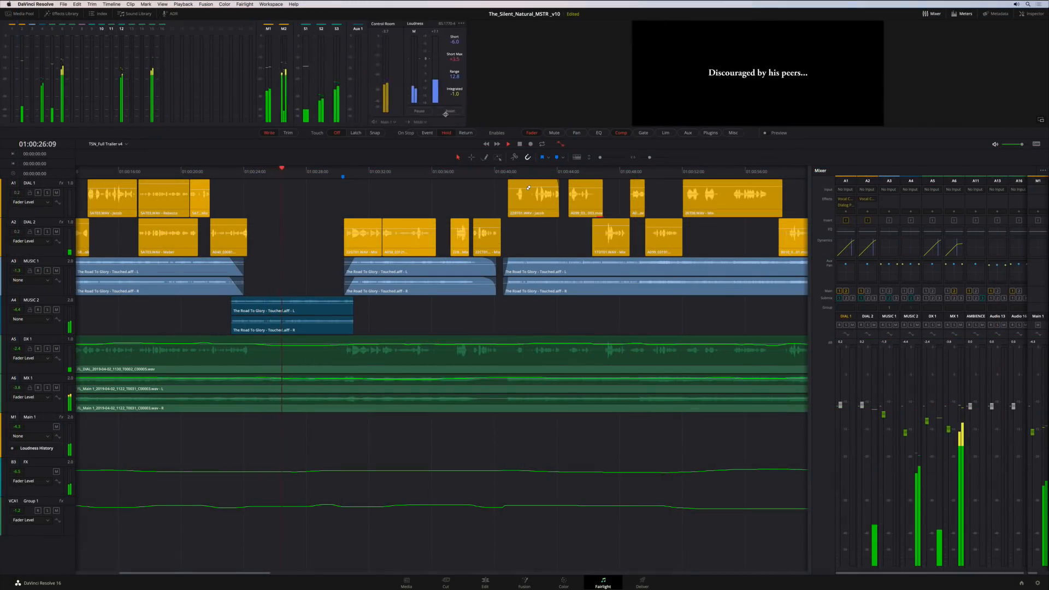
Set the loudness meter's standard to ATSC A/85 and toggle the Loudness History display of the Main 1 track.
drag(466, 114, 444, 115)
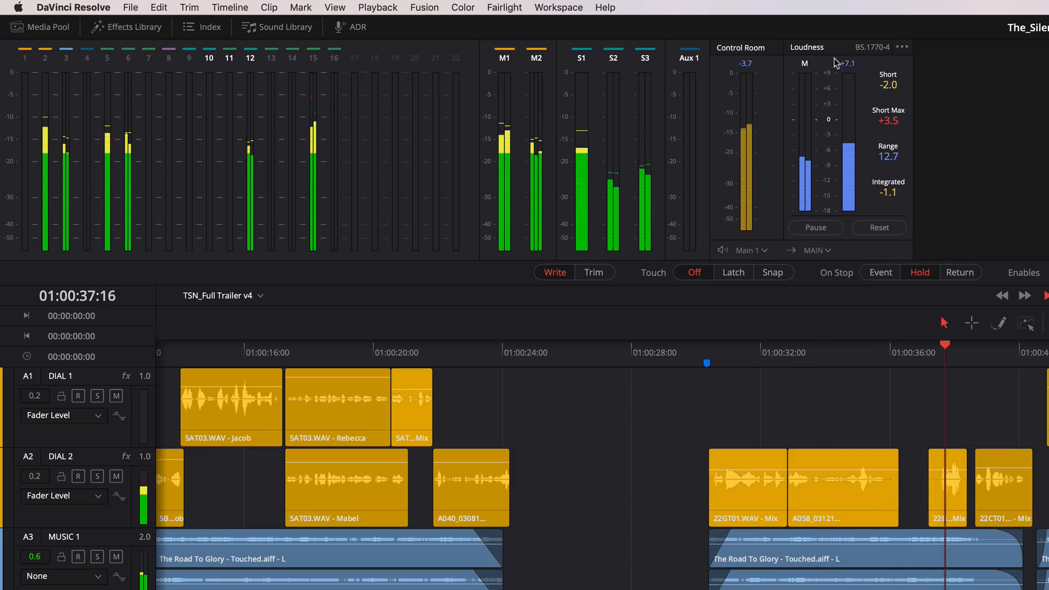
click(902, 47)
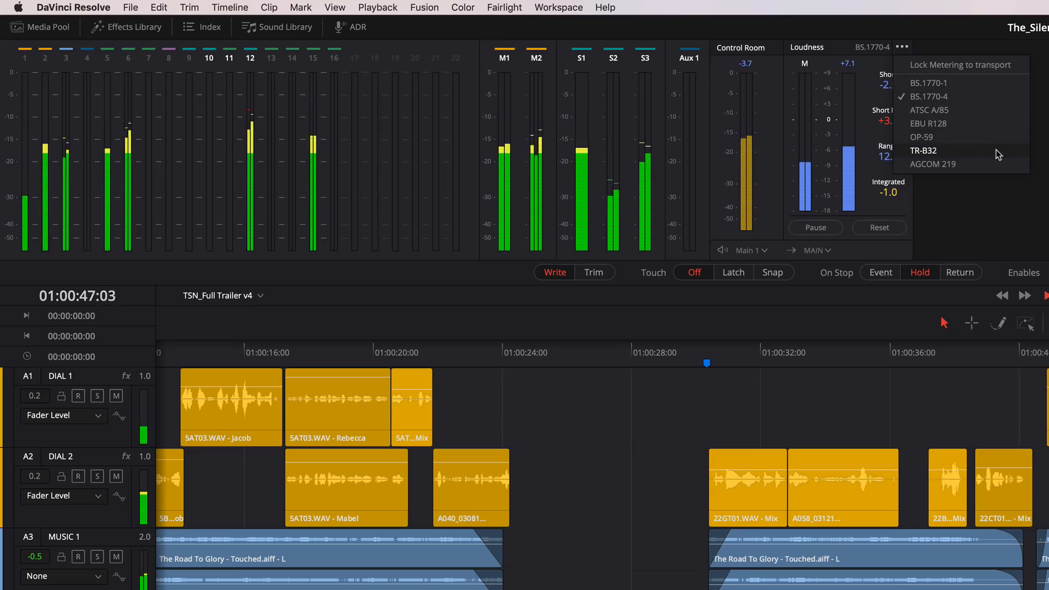
click(995, 112)
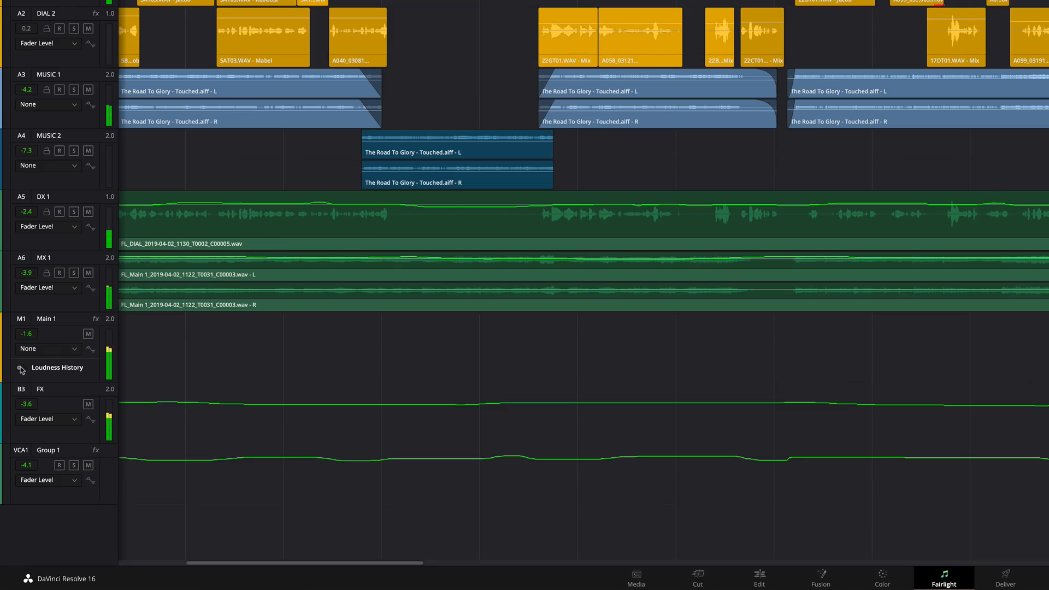
click(21, 370)
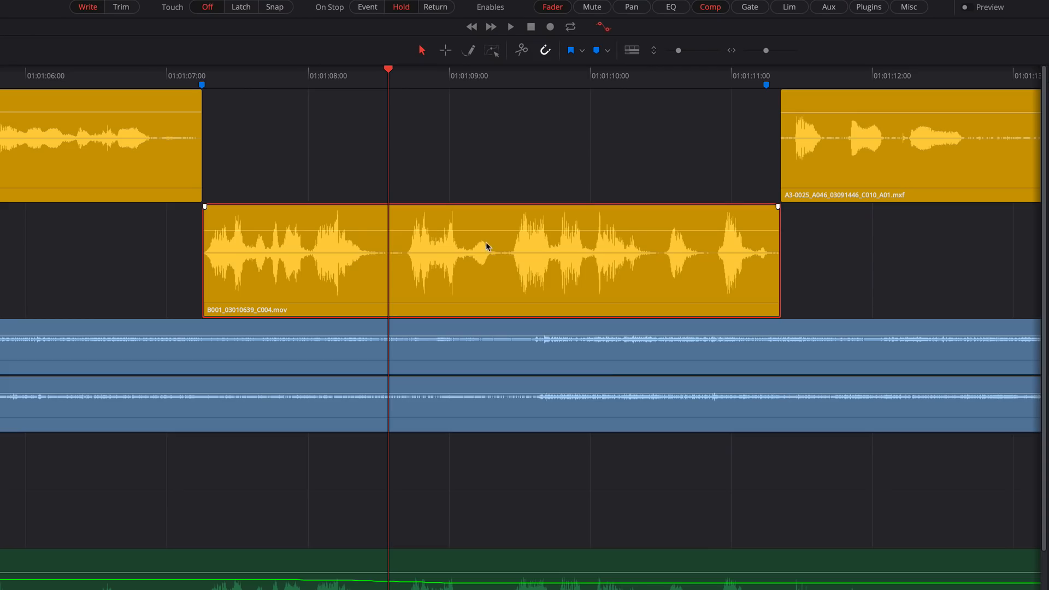
Normalize the audio level of the clip B001_03010639_C004.mov using the ATSC A/85 normalization mode.
right_click(404, 232)
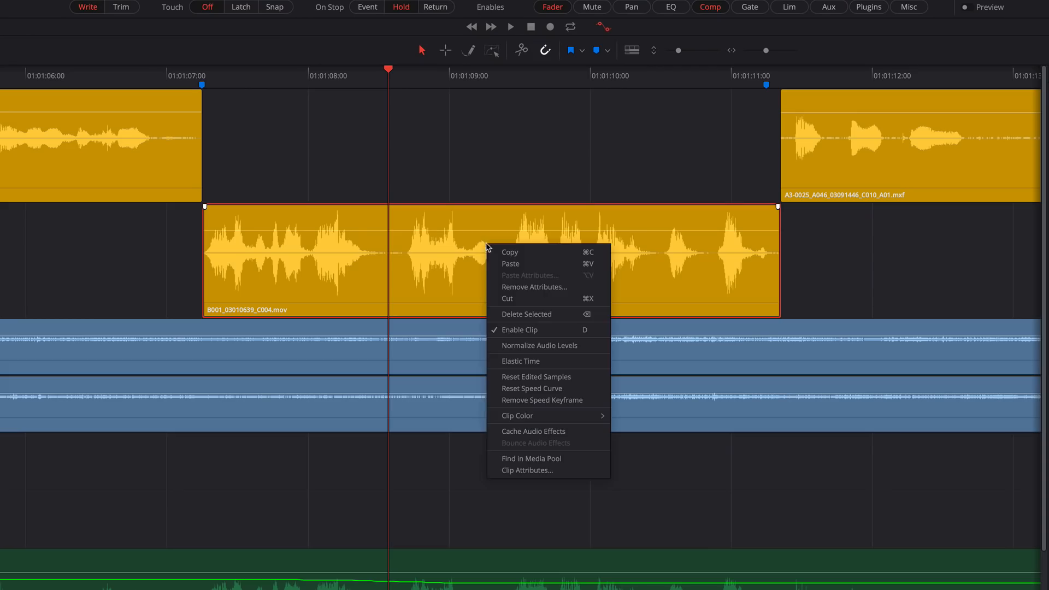
click(491, 347)
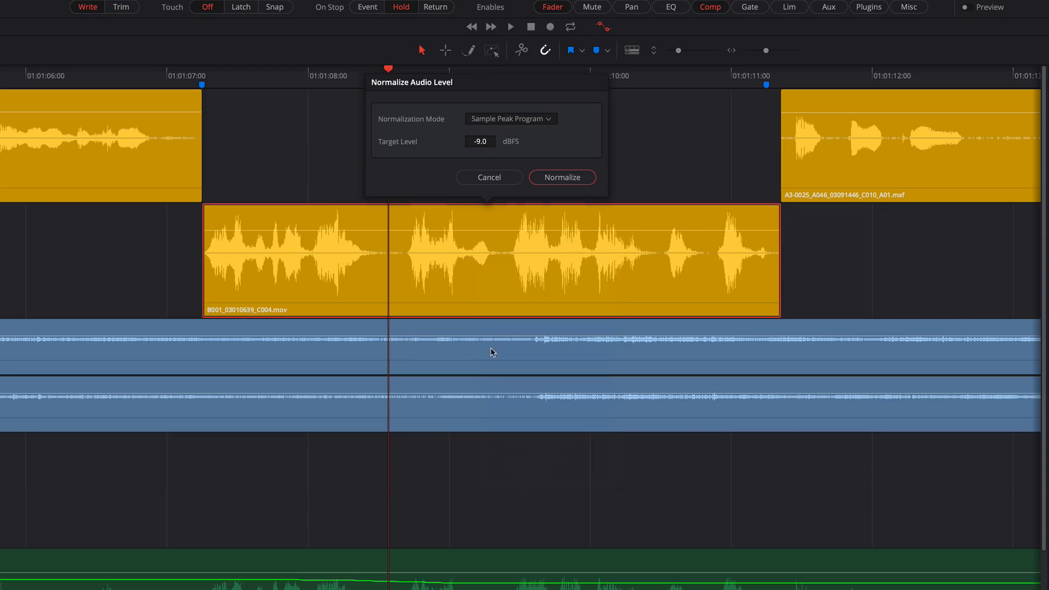
click(541, 121)
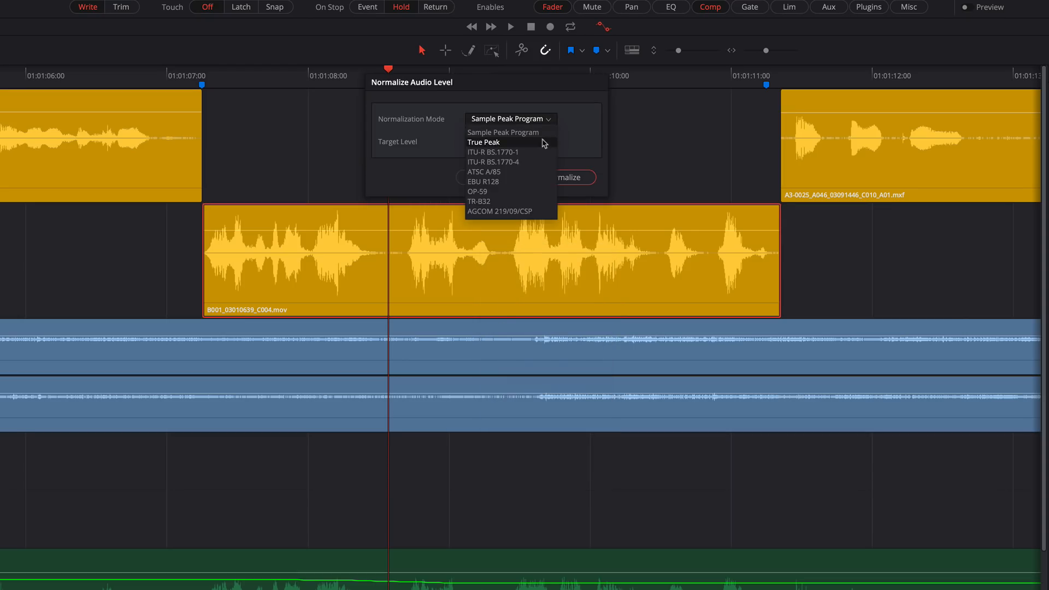
click(540, 173)
click(540, 175)
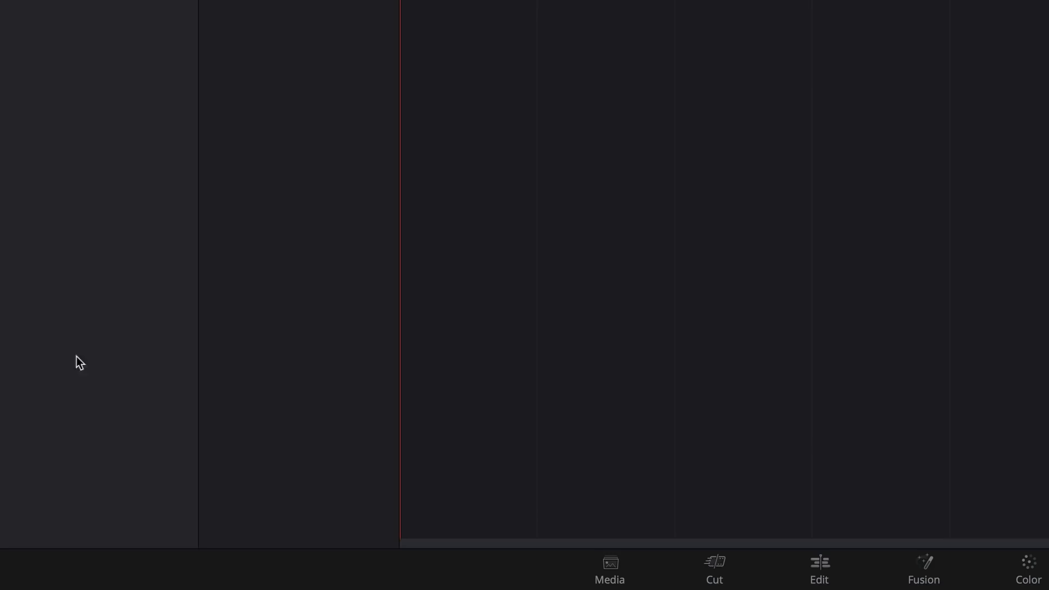
Import the Yellow River AAF as a timeline in the Master bin, keeping the default load settings.
right_click(48, 287)
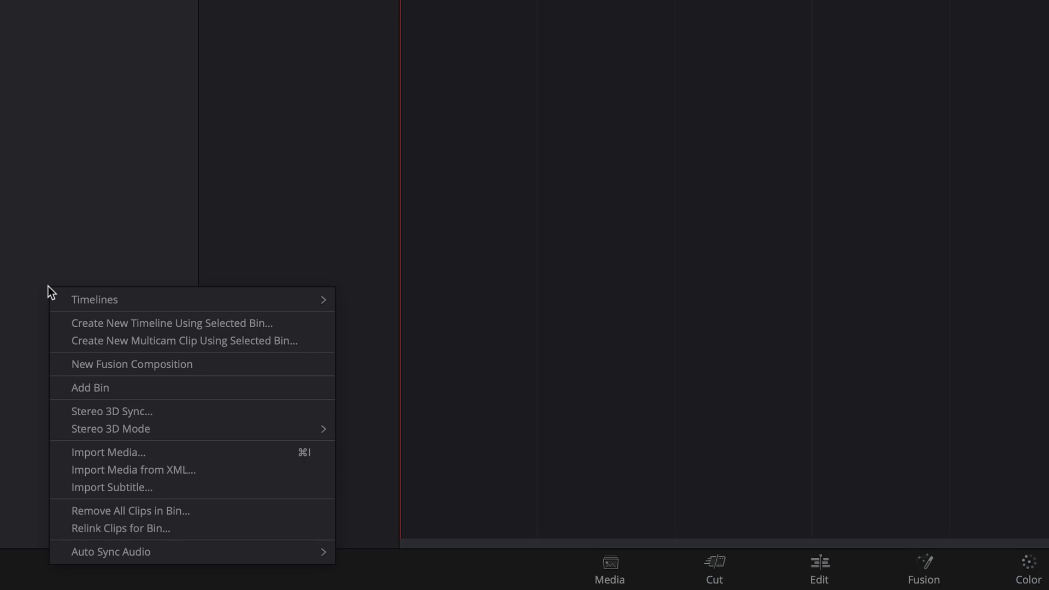
mouse_move(199, 300)
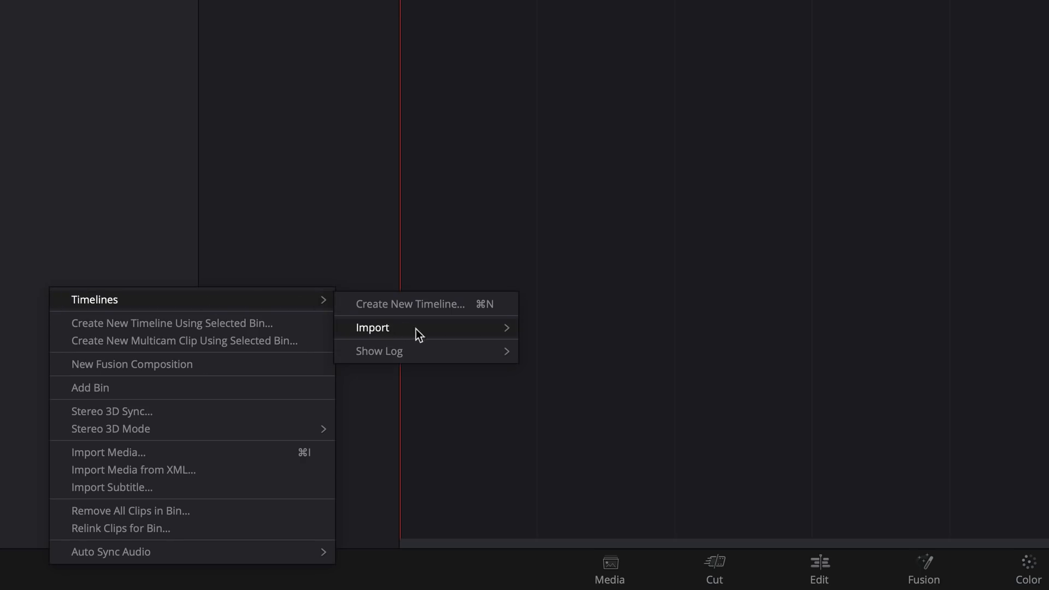
mouse_move(506, 334)
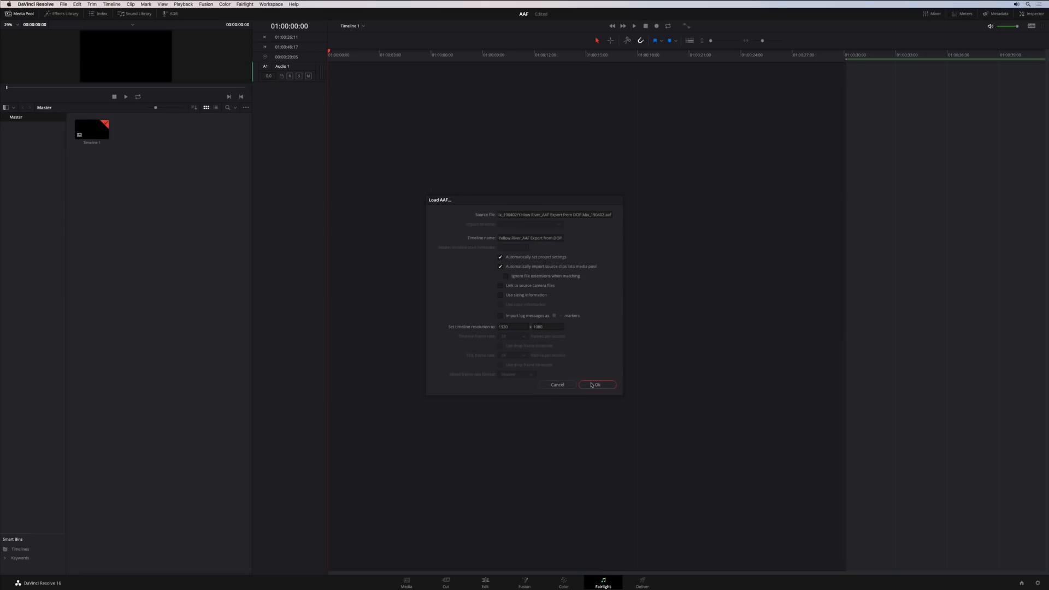
click(591, 385)
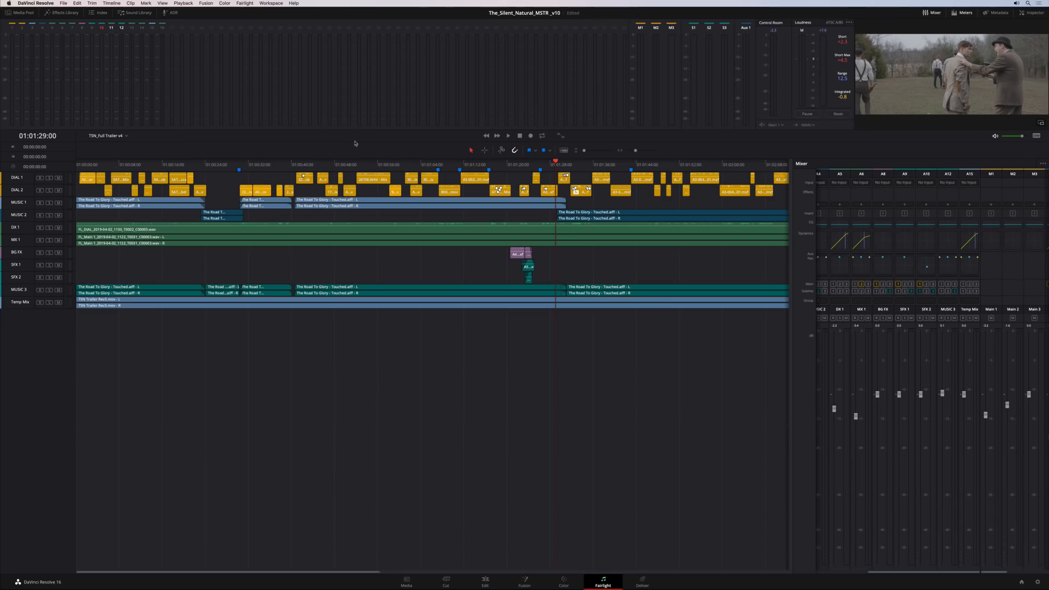
Enable Dolby Atmos in the Fairlight project settings of The_Silent_Natural_MSTR_v10 and save them.
key(shift+9)
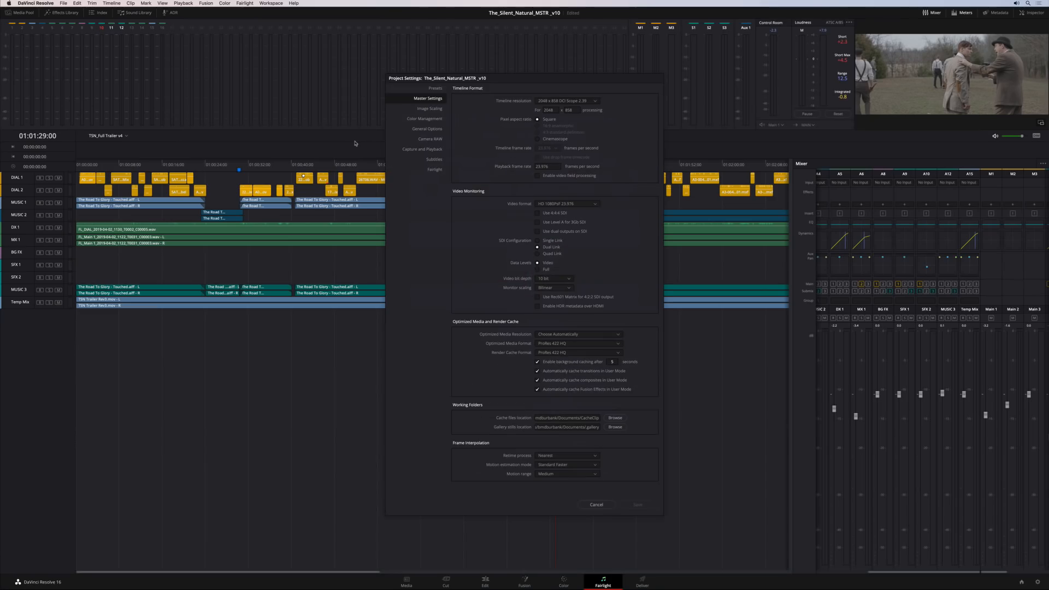
click(430, 173)
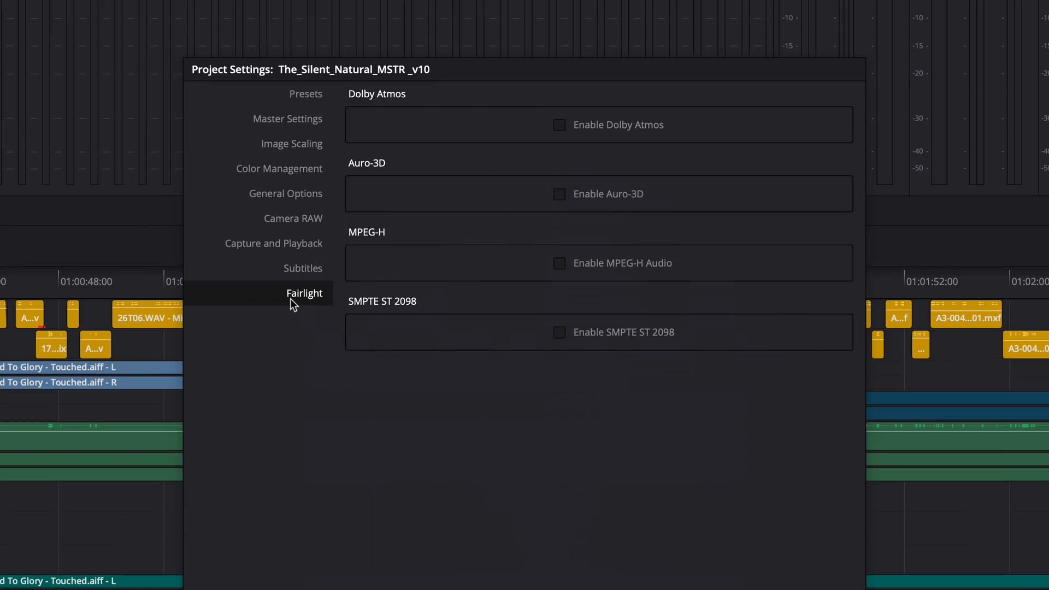
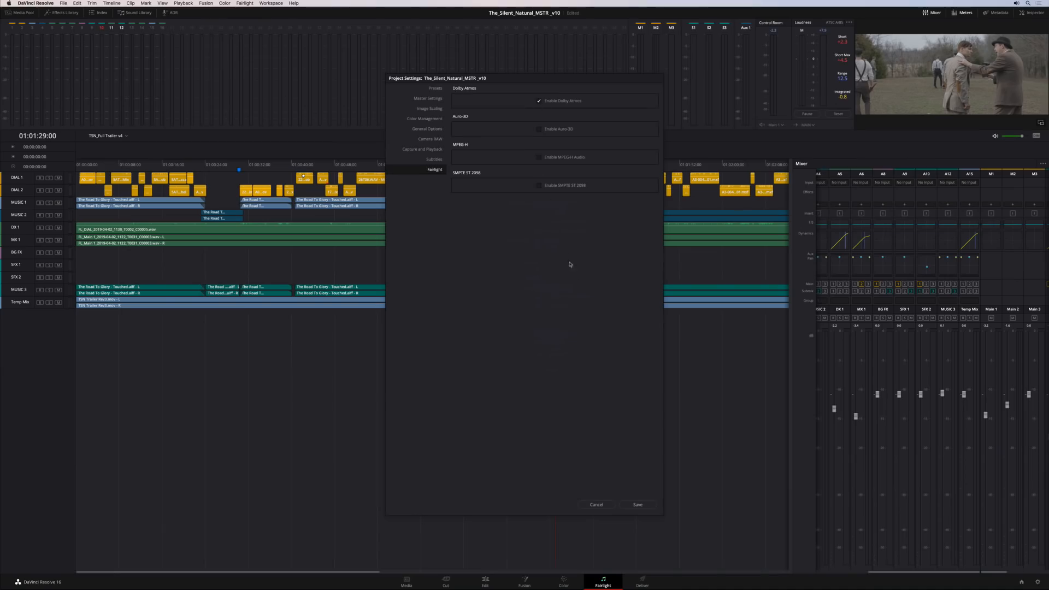
click(637, 504)
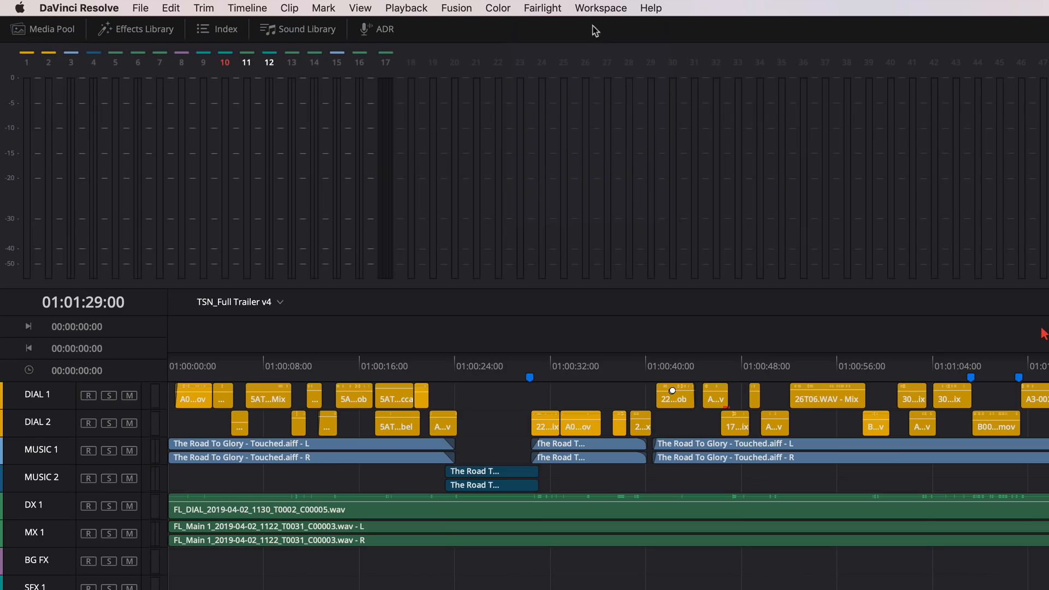
Set the Main 3 bus format to Dolby Atmos 7.1.2.
click(244, 4)
click(249, 10)
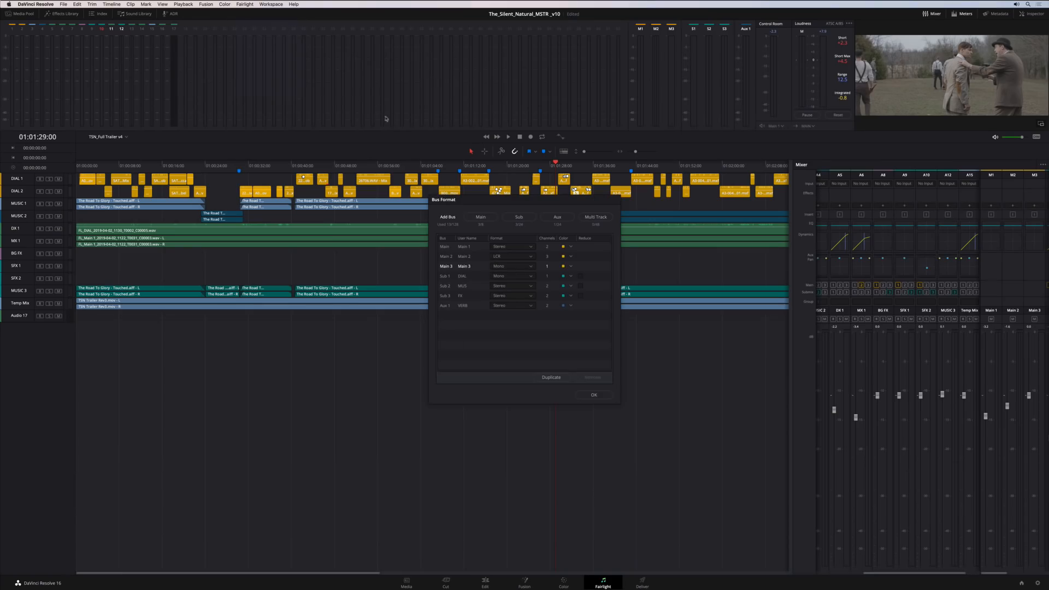
click(528, 267)
scroll(532, 302, down, 3)
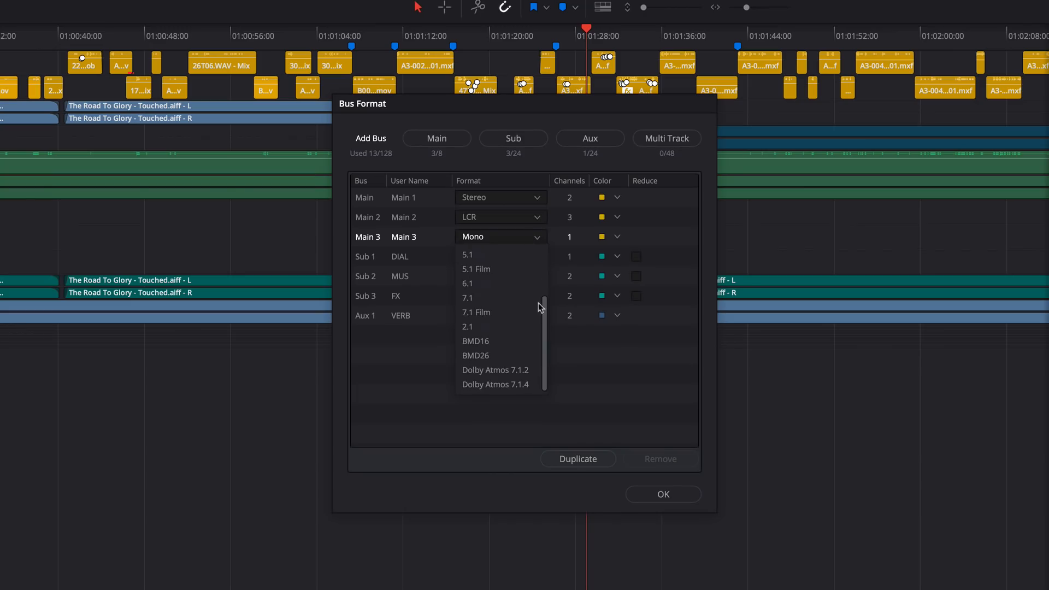
click(533, 370)
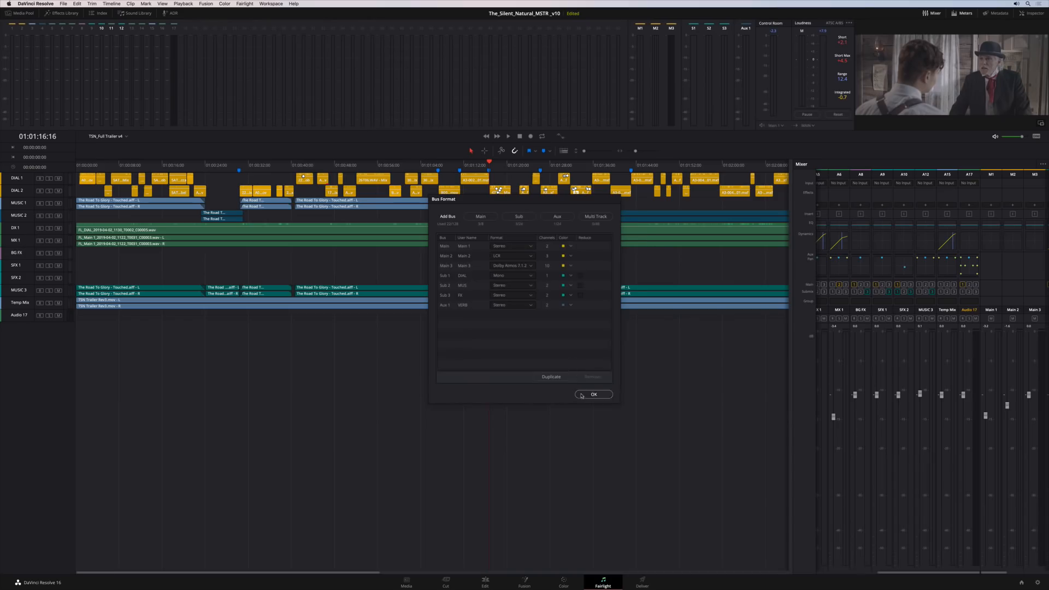
click(663, 493)
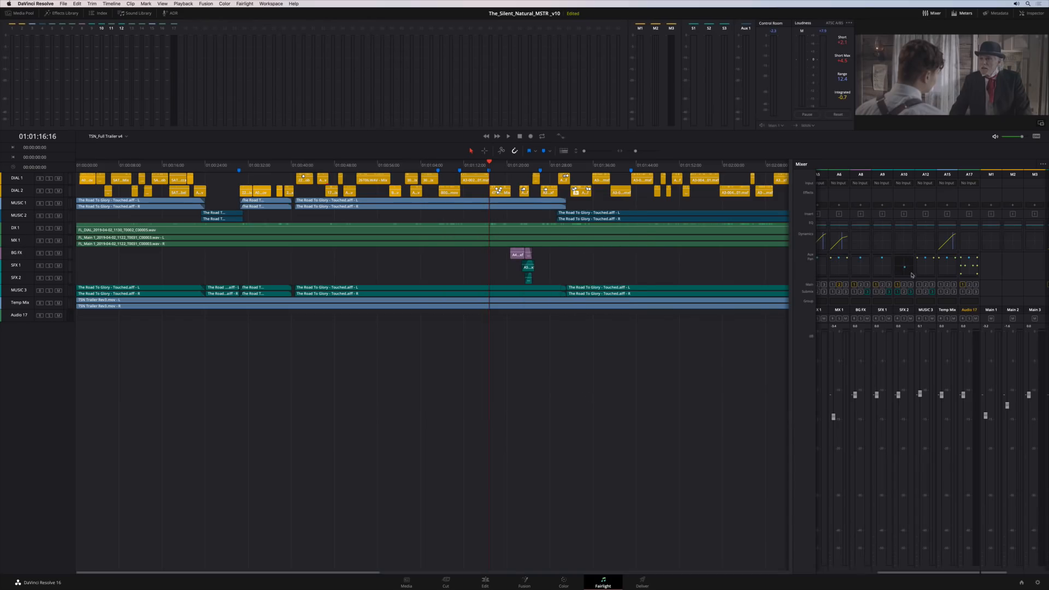
Open the audio panner for SFX 2 and shift its sound position right of center.
double_click(912, 275)
mouse_move(348, 479)
mouse_down()
mouse_move(360, 474)
mouse_move(343, 469)
mouse_move(355, 461)
mouse_up()
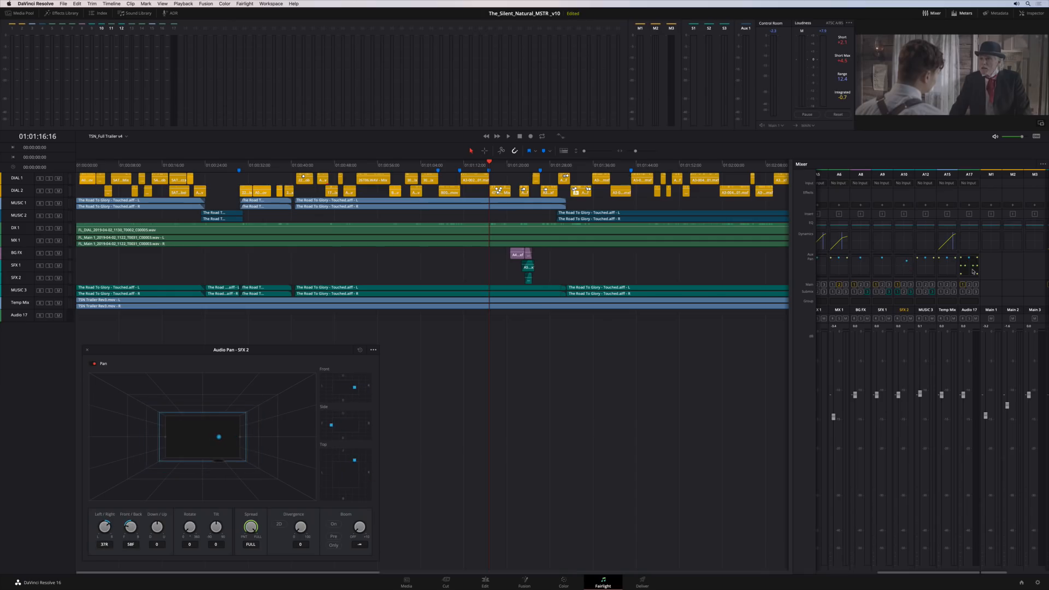
Open the SpaceView scope and rotate the Audio 17 channels in the audio panner.
click(245, 4)
mouse_move(295, 59)
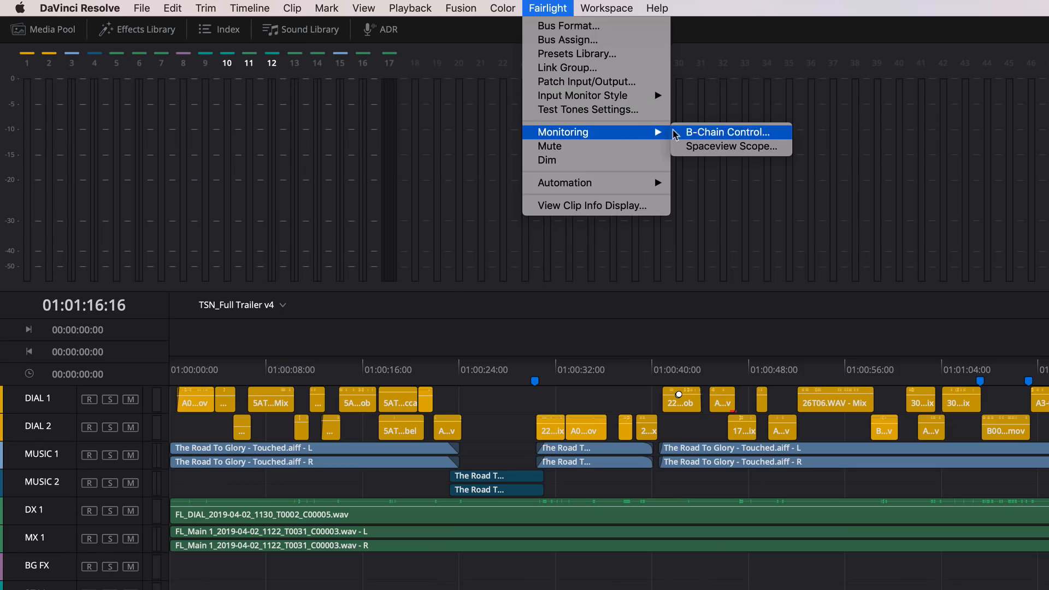
click(710, 145)
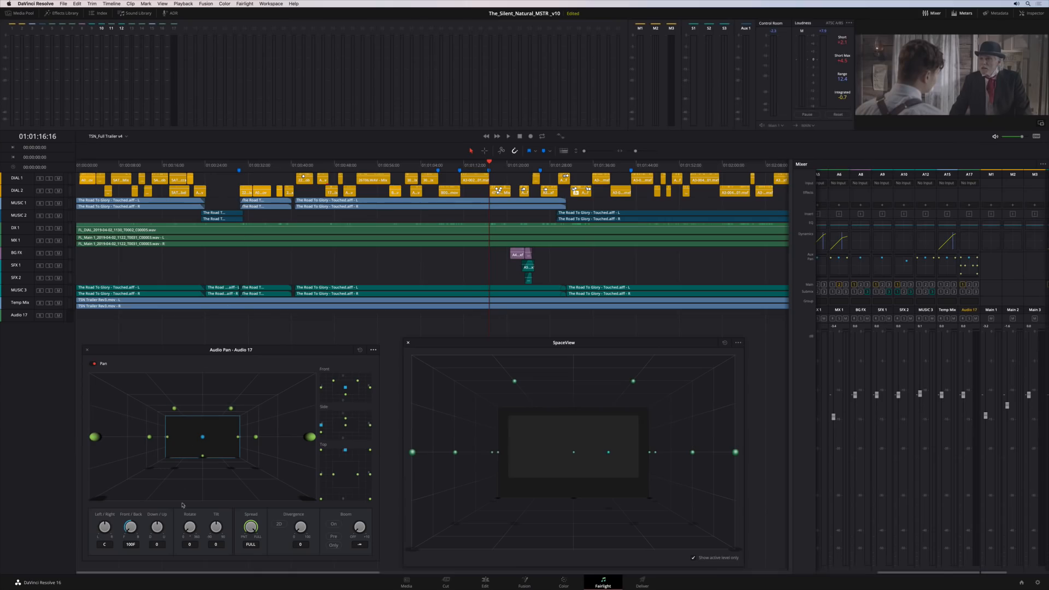
drag(192, 528, 212, 515)
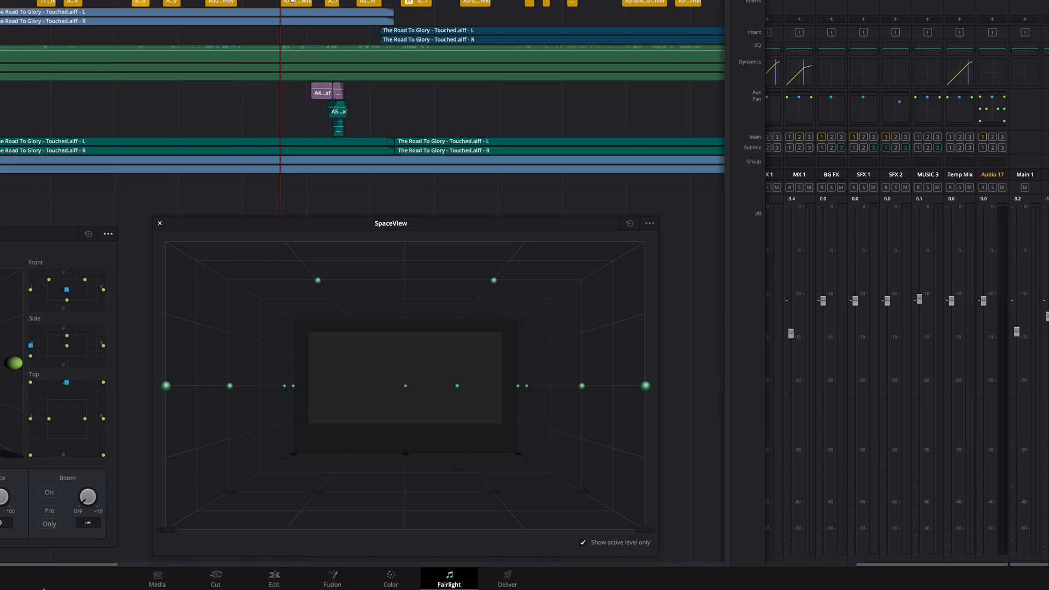
Turn off Show active level only in SpaceView, and move SFX 2's pan left of center while it is temporarily soloed.
click(583, 543)
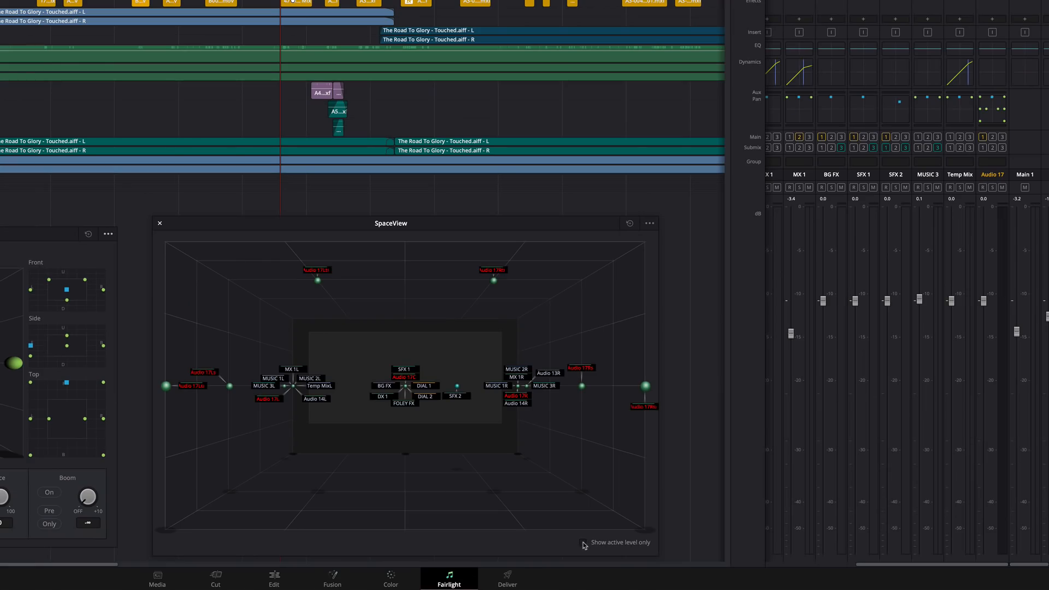
mouse_move(899, 102)
mouse_down()
mouse_move(893, 132)
mouse_move(890, 111)
mouse_move(905, 112)
mouse_move(883, 111)
mouse_move(894, 112)
mouse_up()
click(896, 187)
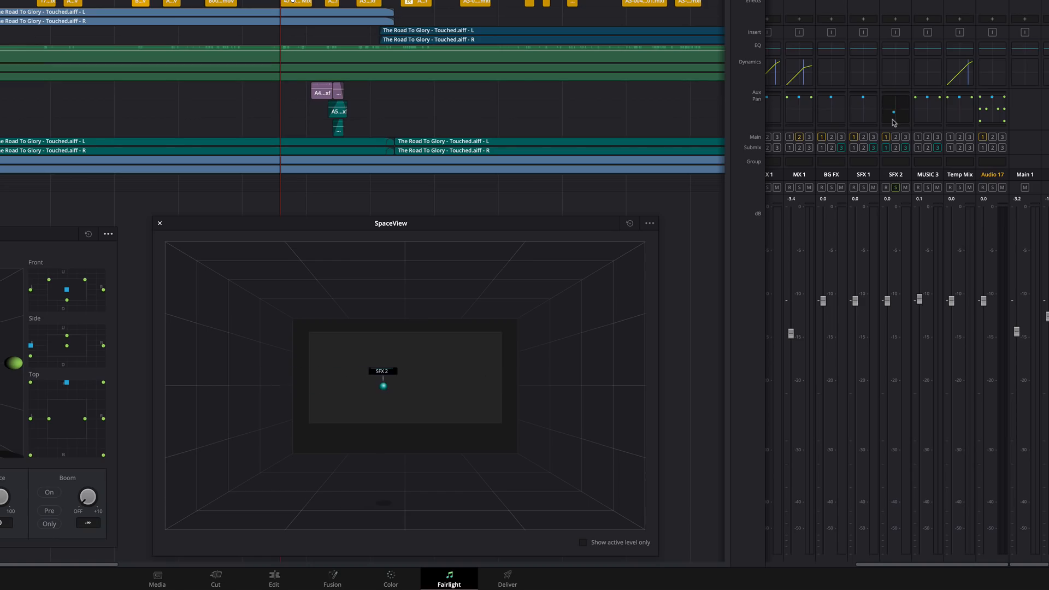
click(896, 188)
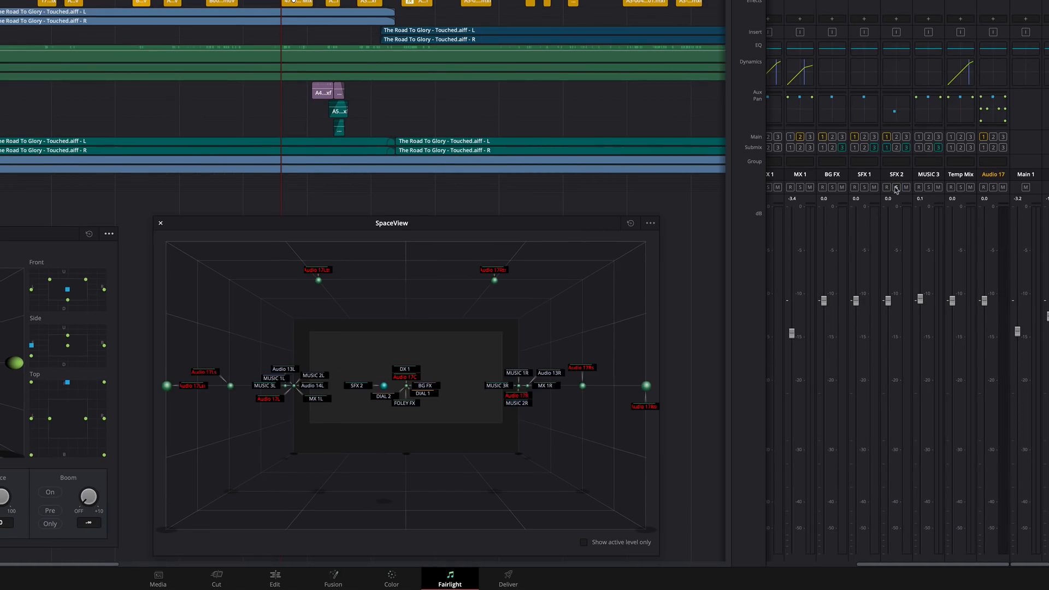
Play the timeline and limit SpaceView to tracks with an active level.
key(space)
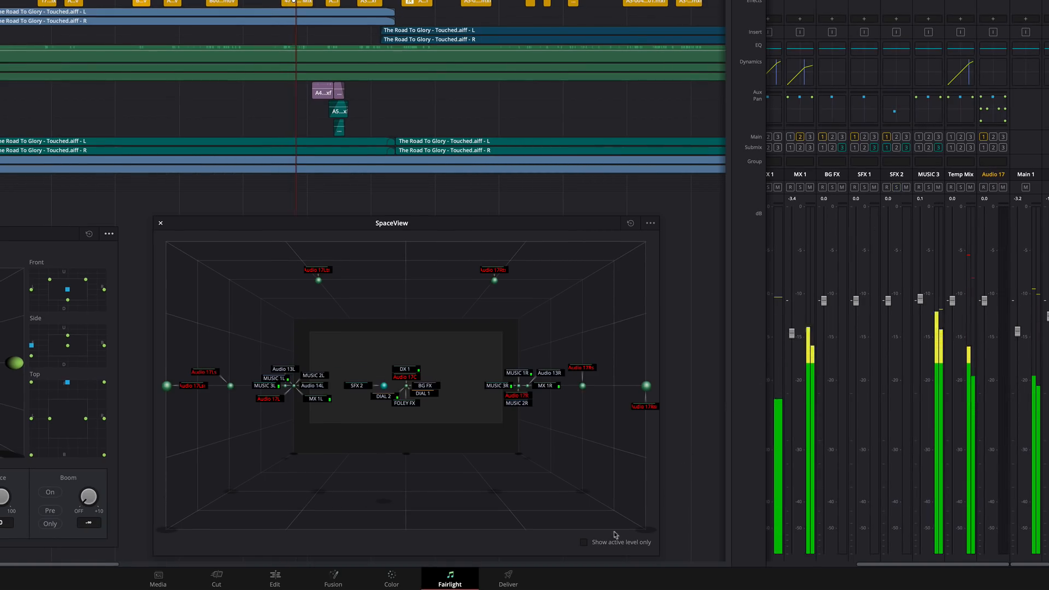
click(584, 542)
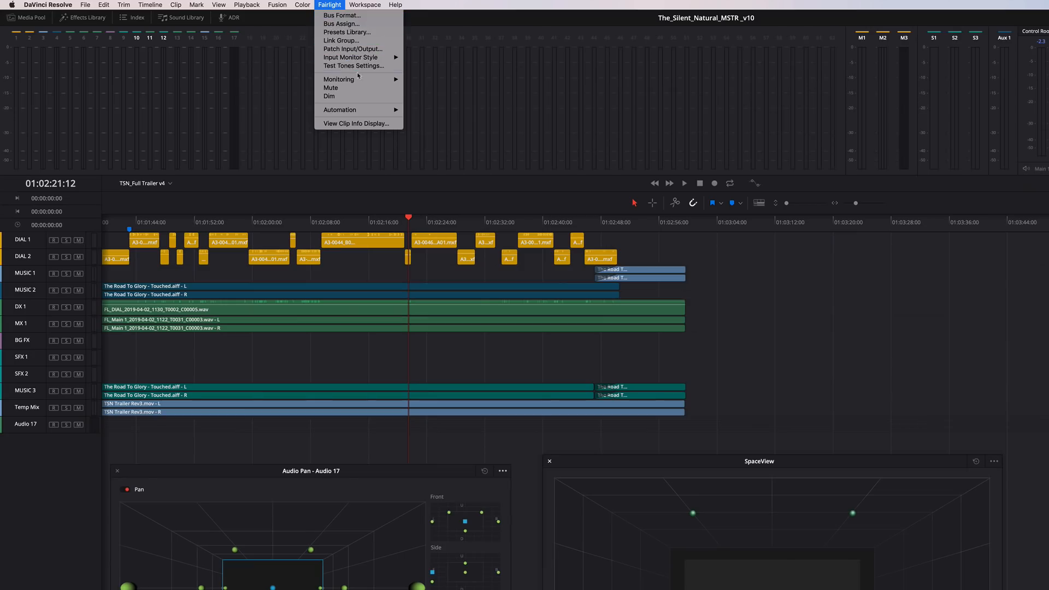
Open the B-Chain Control monitoring window and play the timeline through it.
mouse_move(377, 80)
click(415, 80)
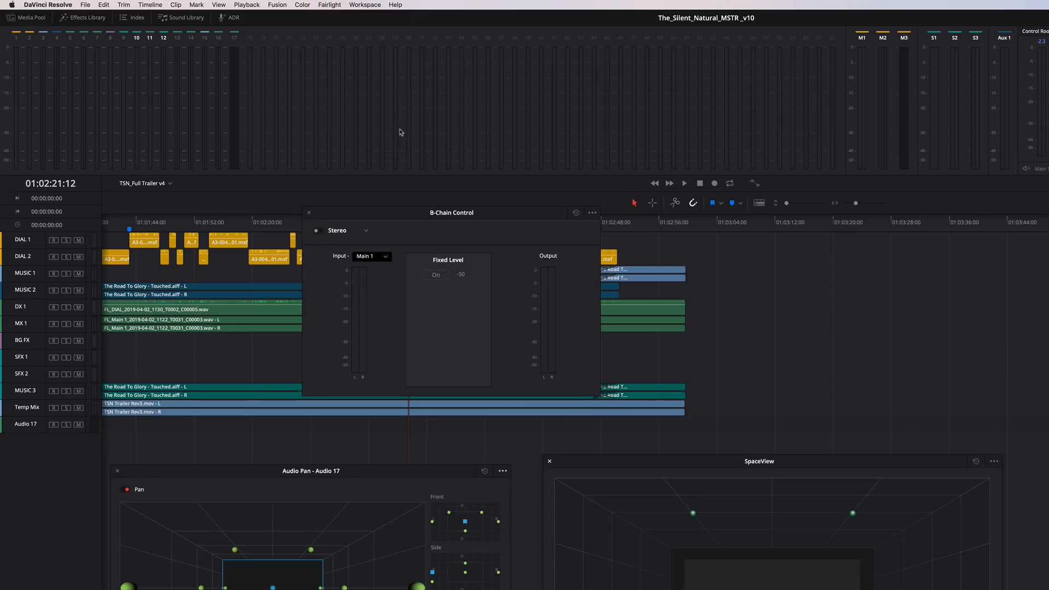
key(space)
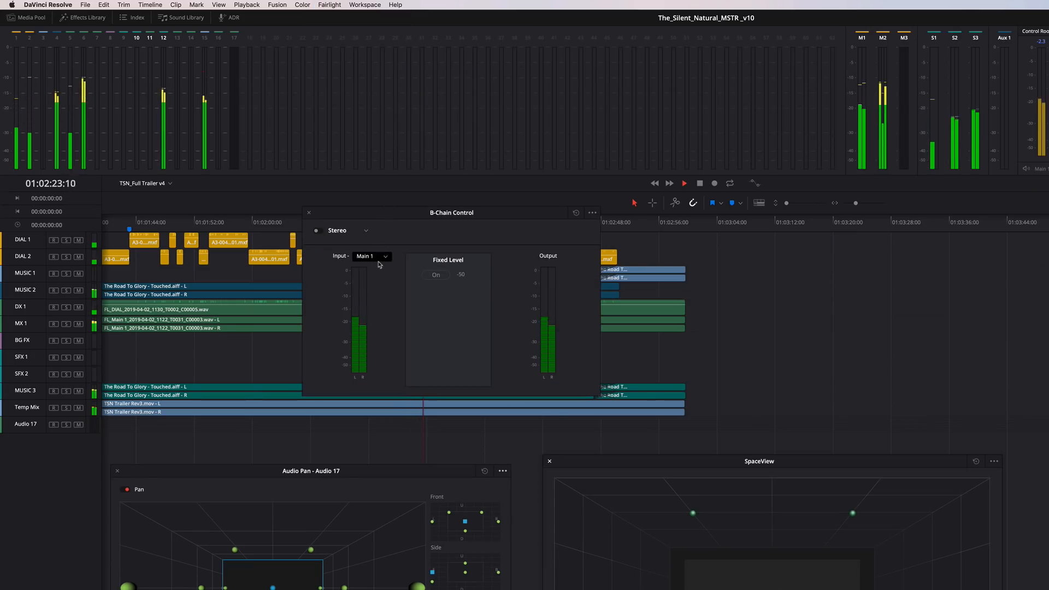
Stop playback, enable the Stereo B-Chain, and turn on its Top and Centre solo groups.
key(space)
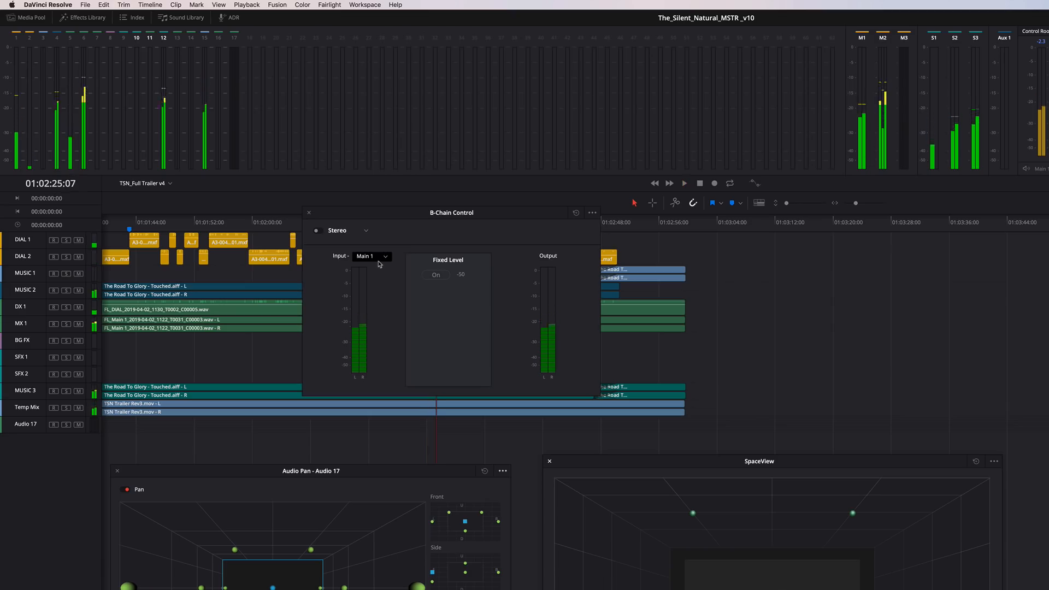
click(321, 231)
click(434, 274)
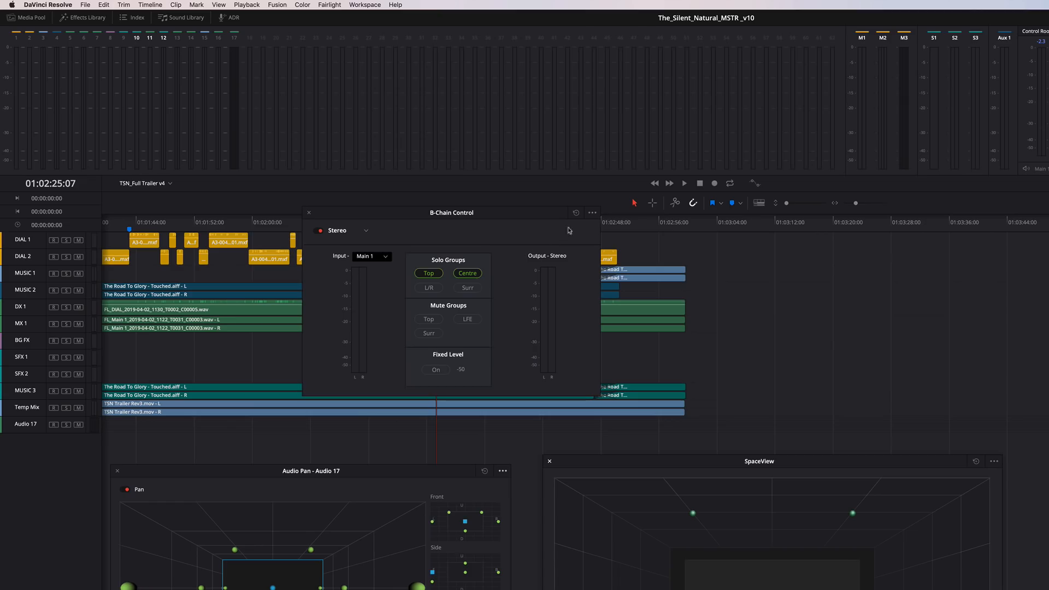
View the 5.1 setting in the B-Chain setup window and close the window.
click(593, 215)
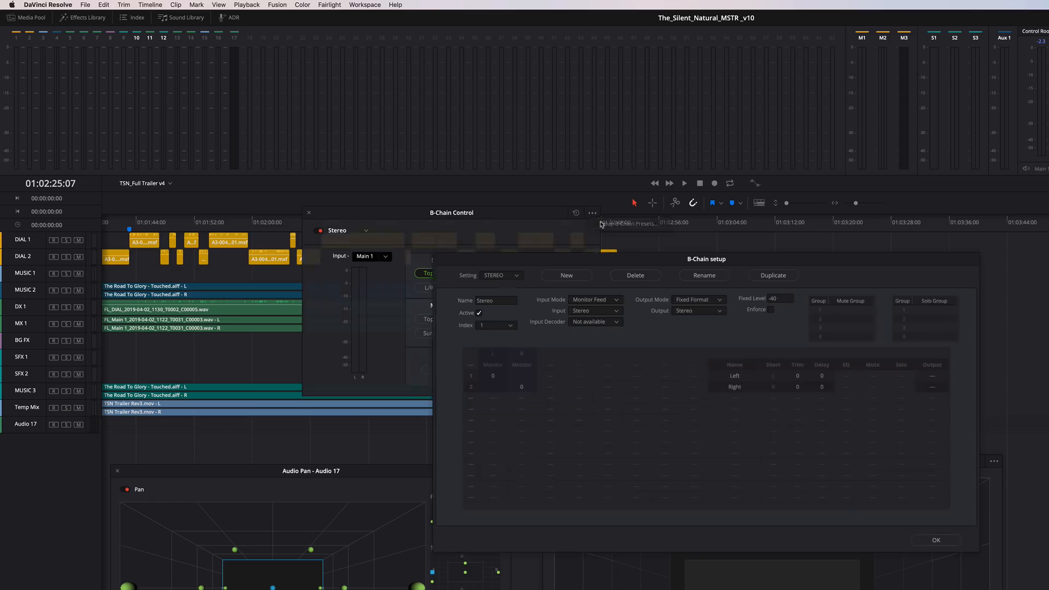
click(519, 275)
click(513, 285)
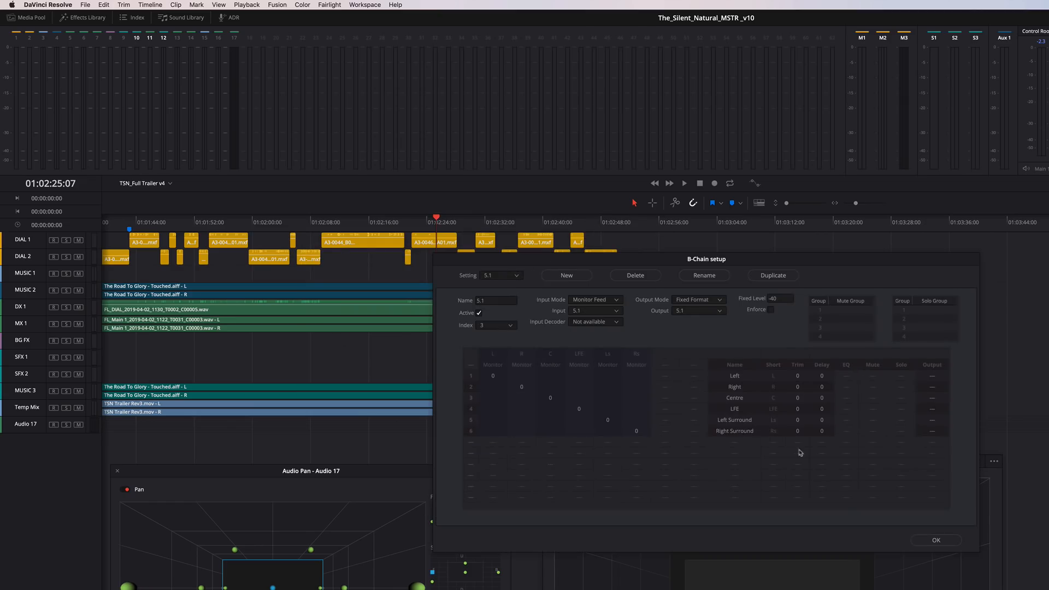
click(935, 540)
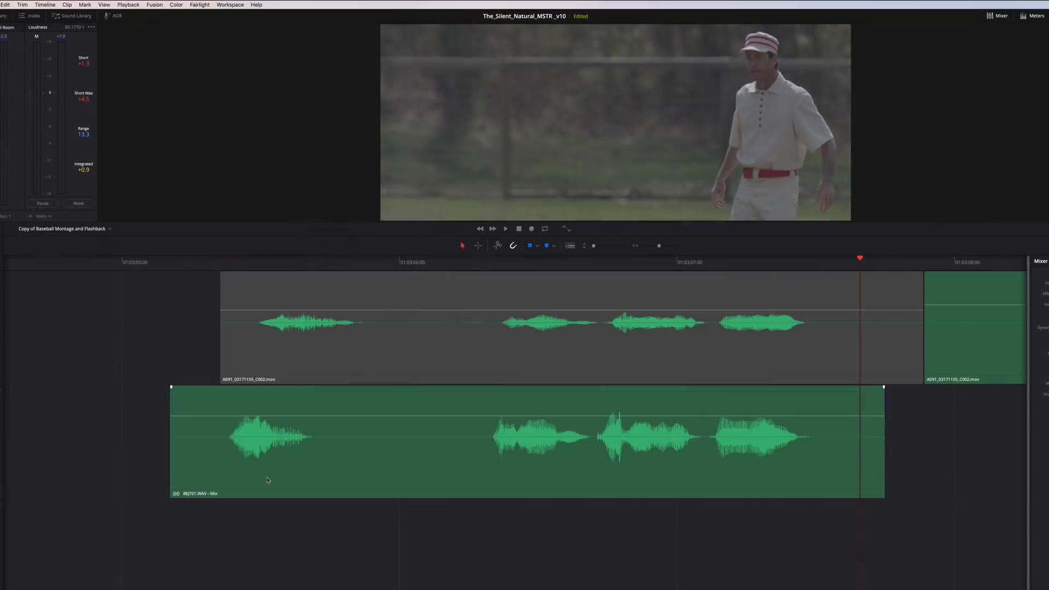
Enable Elastic Time on the lower dialogue clip and move the keyframe before its third word slightly later.
right_click(202, 426)
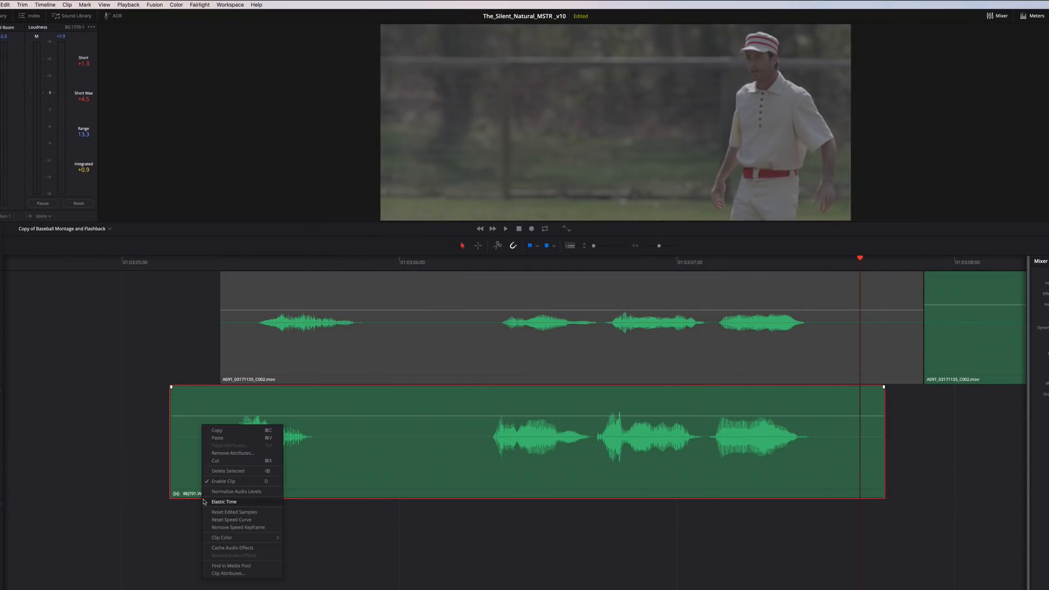
click(224, 502)
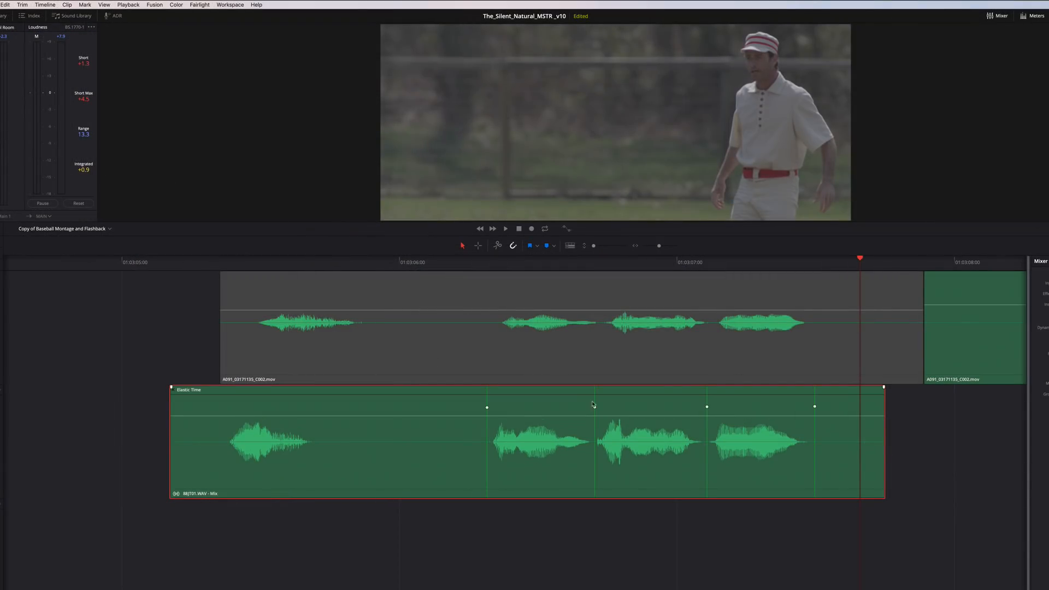
drag(599, 402, 611, 402)
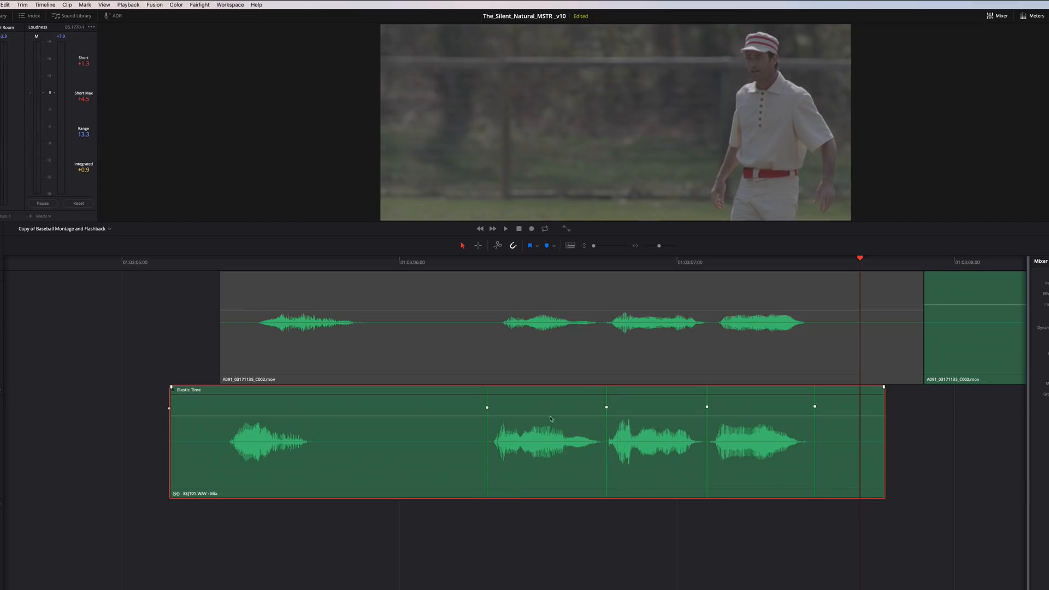
Add two Elastic Time keyframes around the first word, stretch it to match the upper clip's timing, and play the dialogue.
click(339, 423)
click(224, 424)
drag(229, 408, 256, 407)
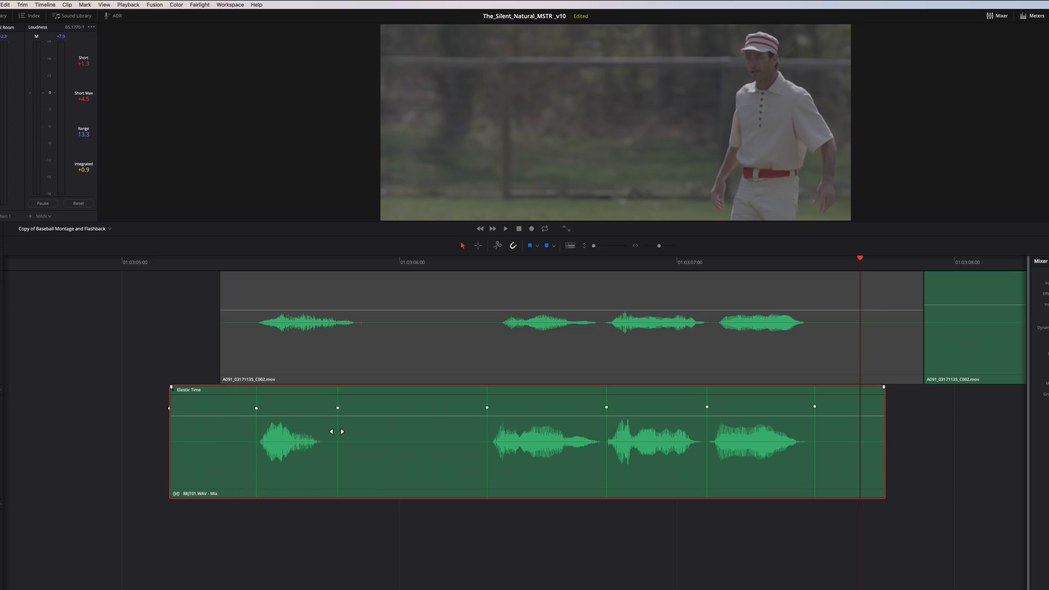
mouse_move(336, 432)
mouse_down()
mouse_move(322, 431)
mouse_move(356, 432)
mouse_up()
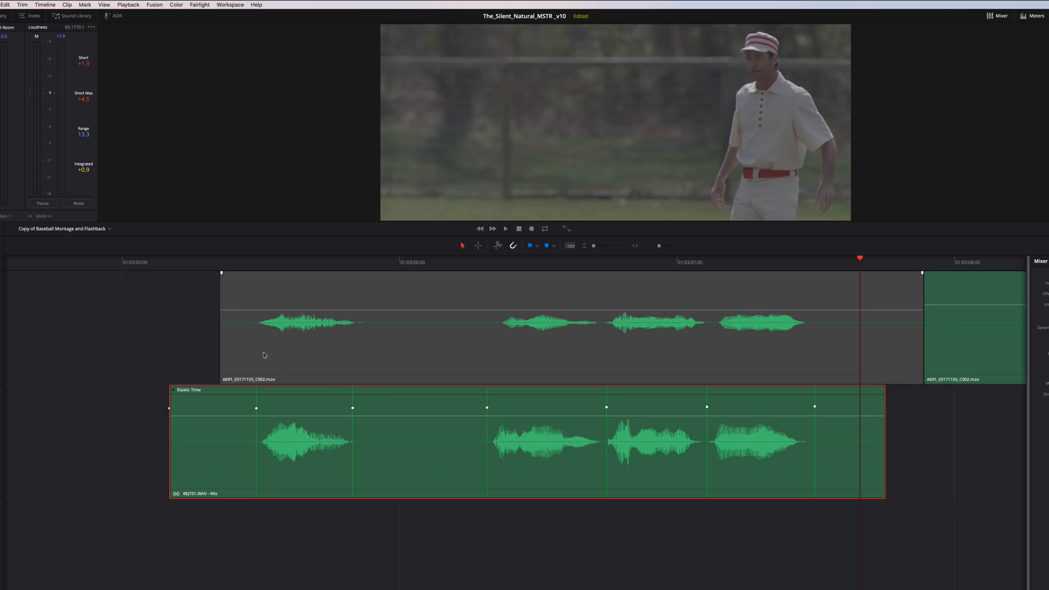
key(space)
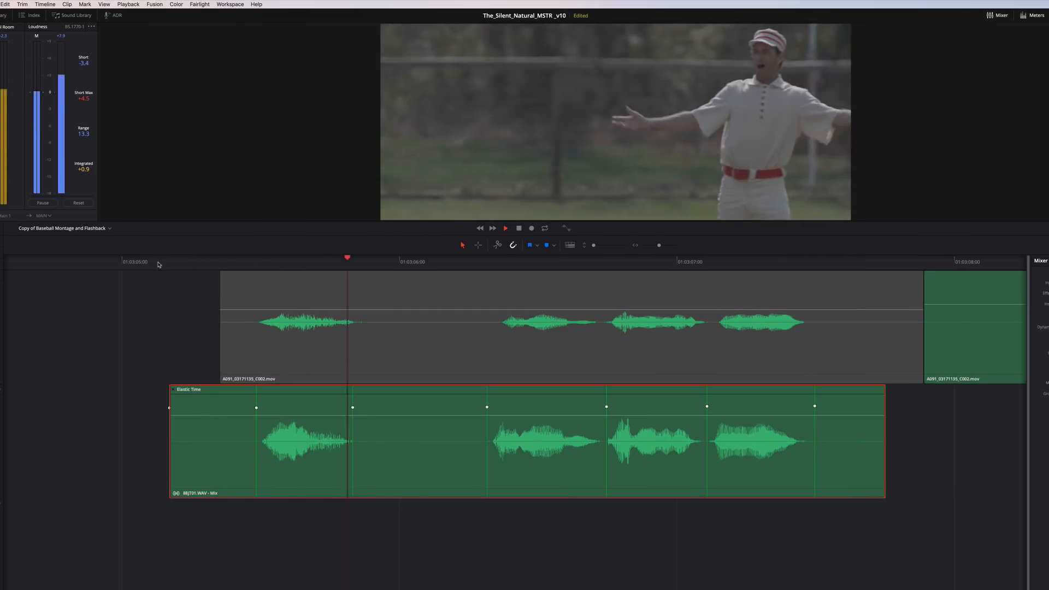
key(space)
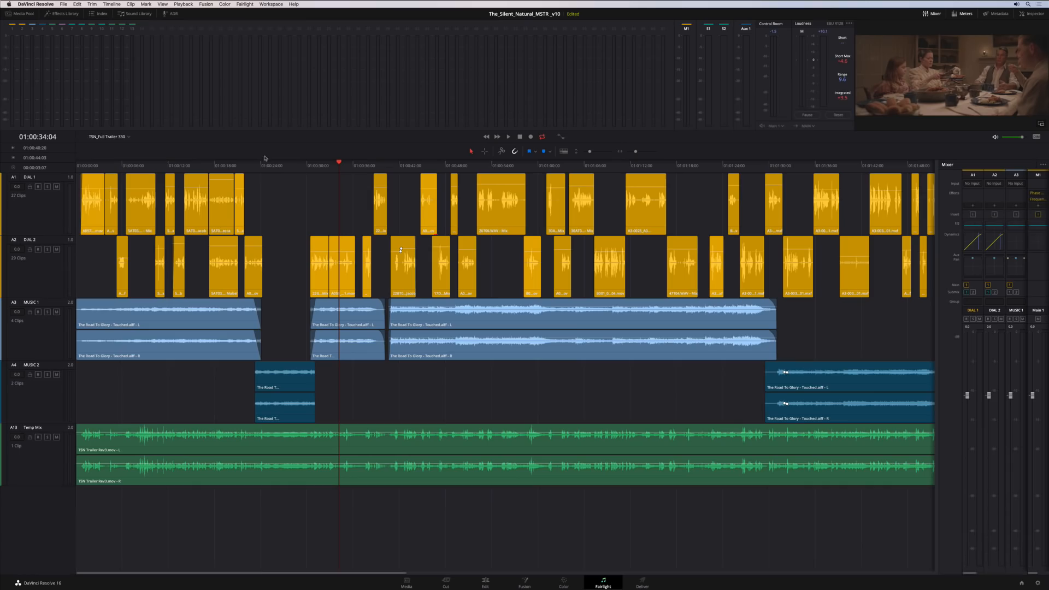
Open DIAL 2's equalizer, set Band 4 to 1k40 with -0.7 gain, and raise Band 1's frequency.
click(63, 14)
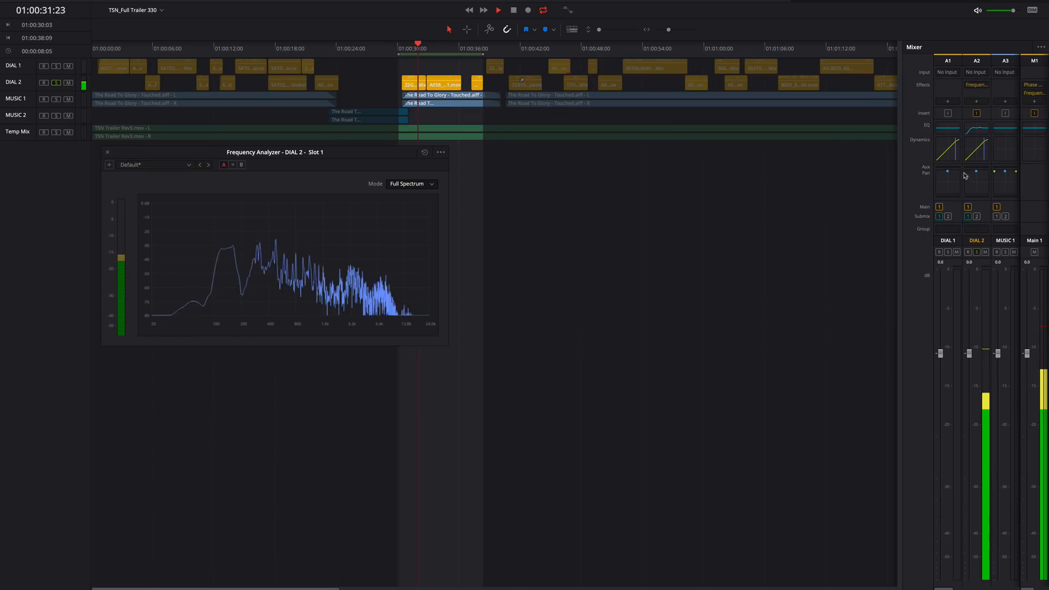
click(976, 130)
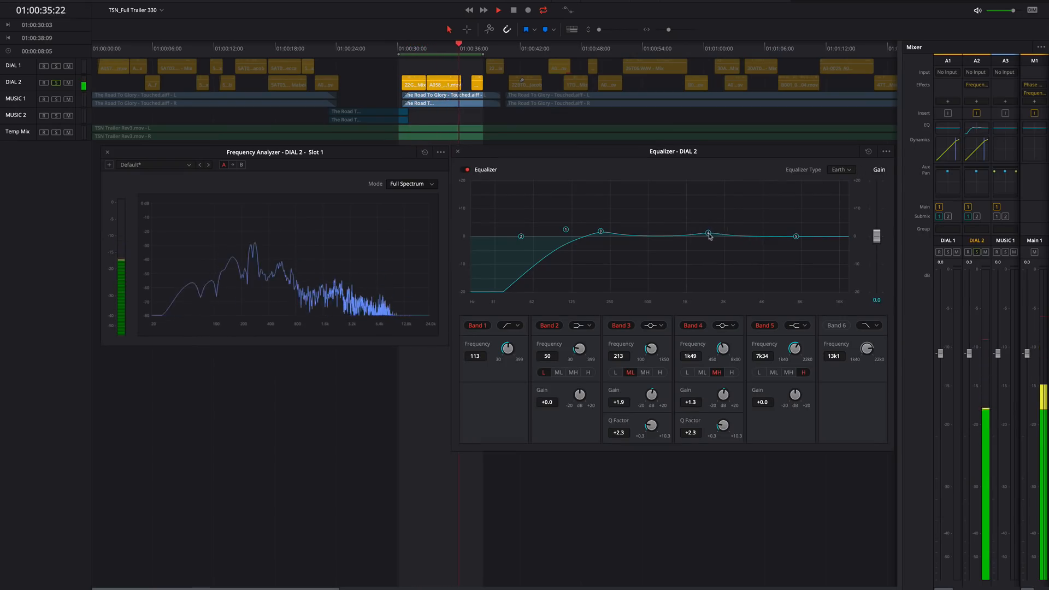
mouse_move(704, 232)
mouse_down()
mouse_move(711, 229)
mouse_move(629, 234)
mouse_move(698, 241)
mouse_up()
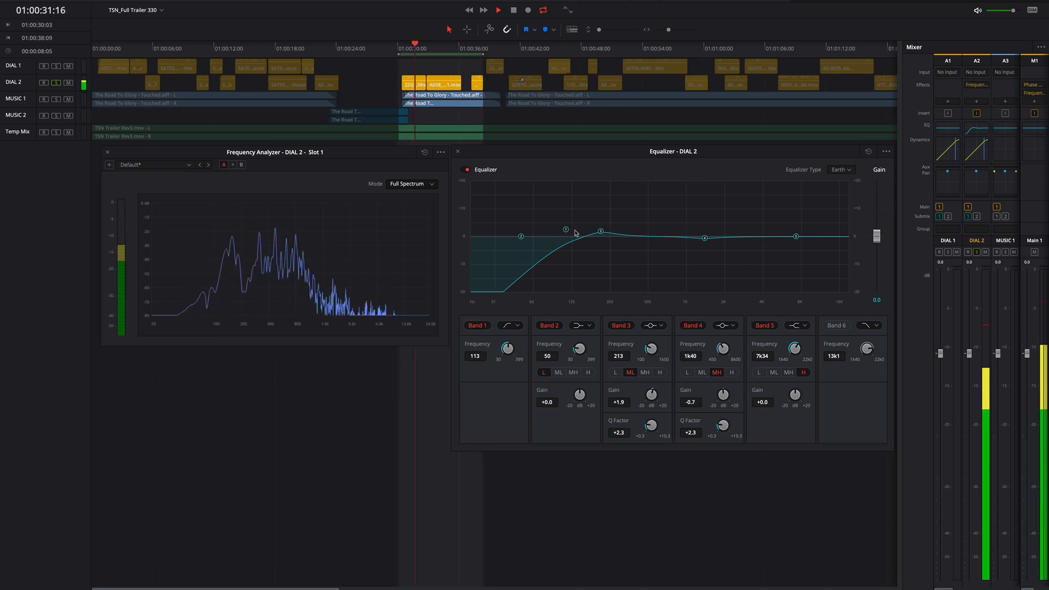
drag(566, 230, 597, 235)
drag(596, 235, 601, 235)
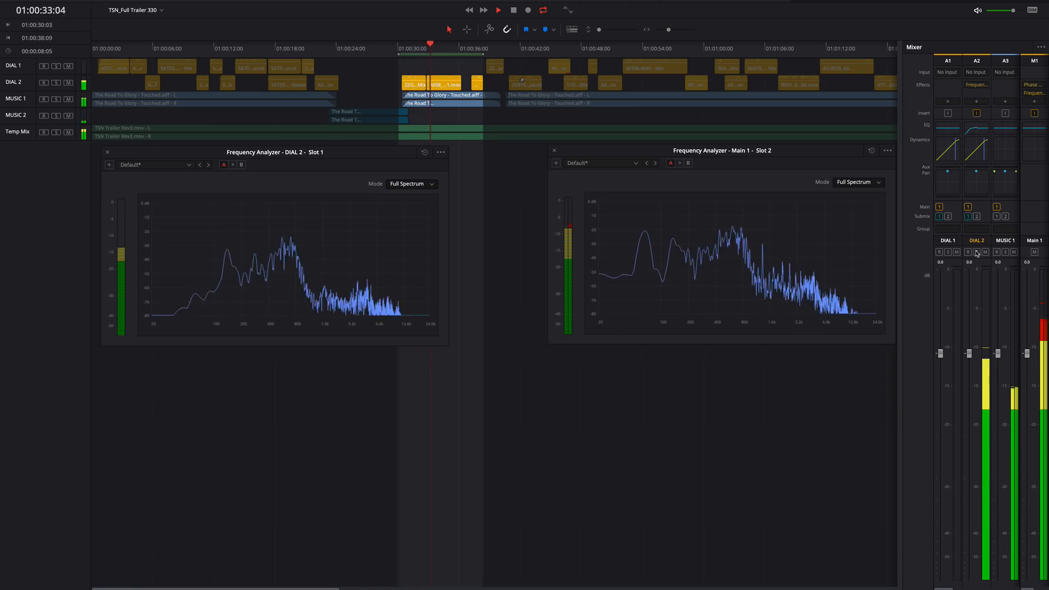
Toggle playback and open the preset list of the Limiter on Main 1.
key(space)
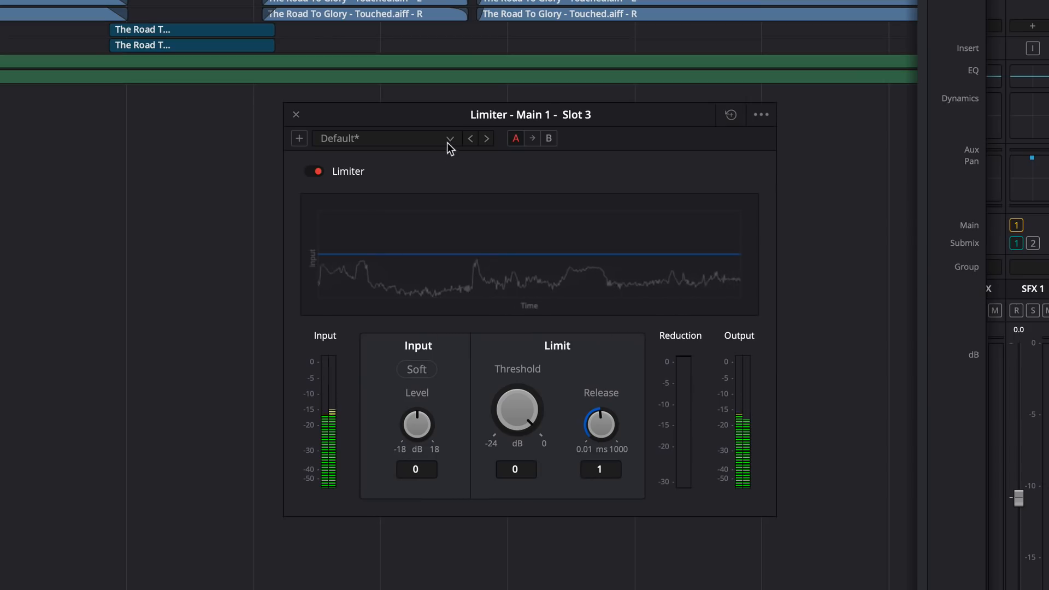
click(448, 138)
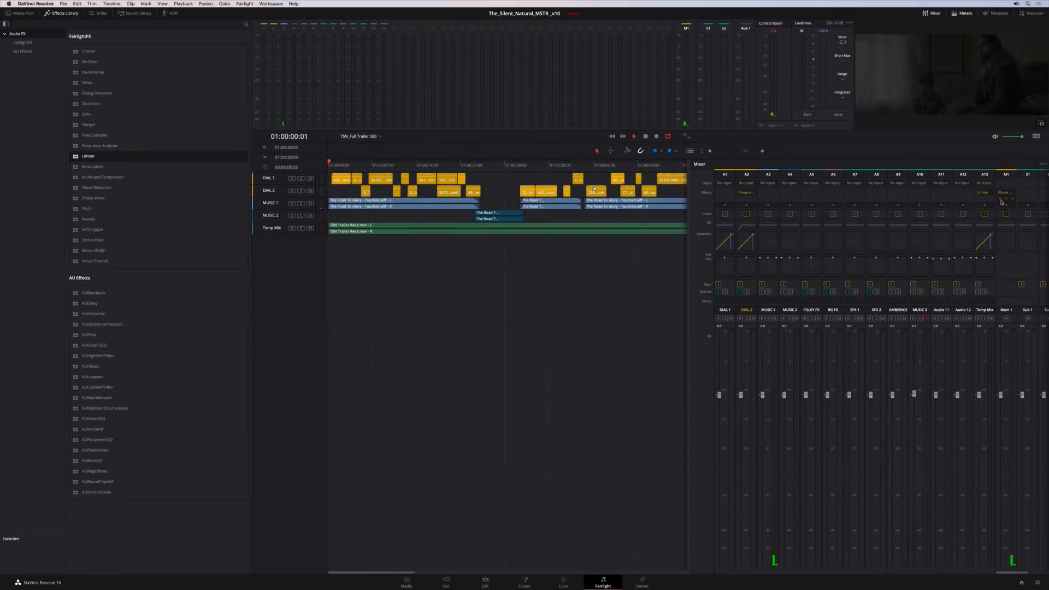
Examine the Main 1 Phase Meter while soloing DIAL 1 and DIAL 2.
click(1001, 201)
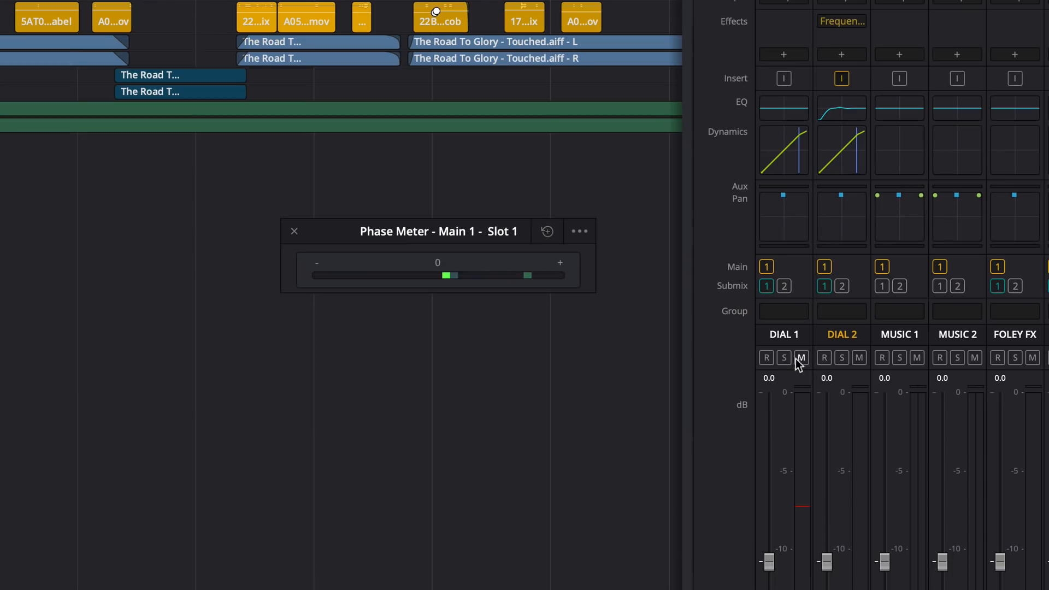
click(783, 358)
click(841, 358)
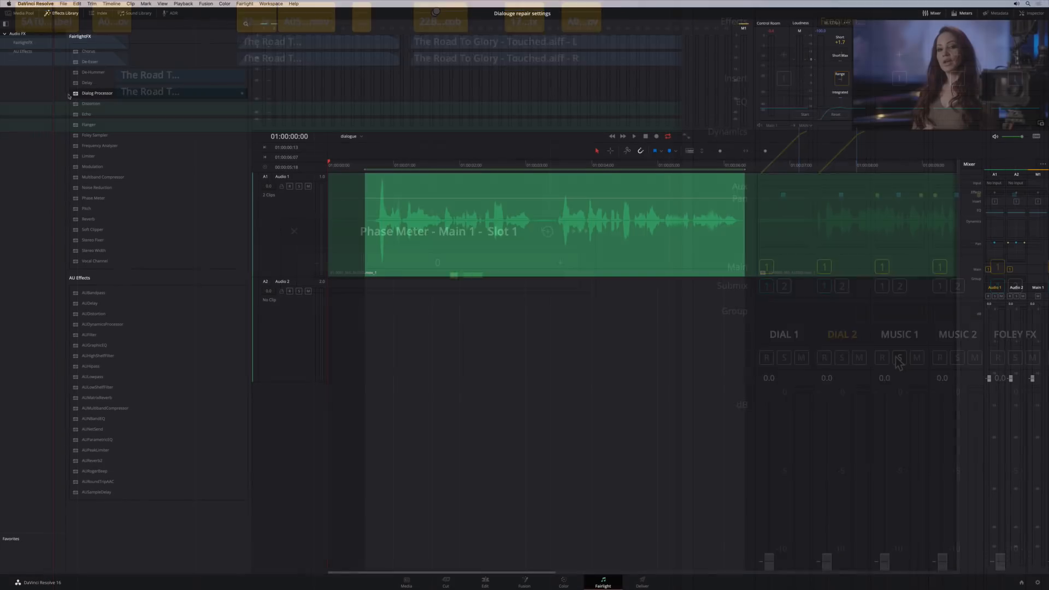
Apply the Dialog Processor effect to the V1-0001_MG_AUDIO.mov clip on Audio 1 and play the clip.
drag(191, 175, 431, 243)
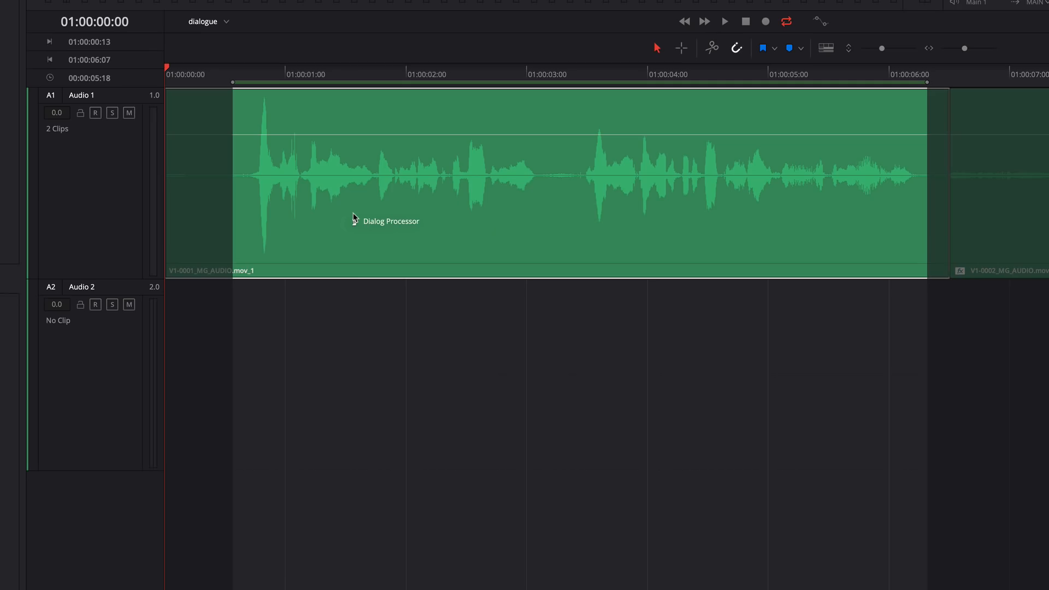
drag(354, 219, 355, 218)
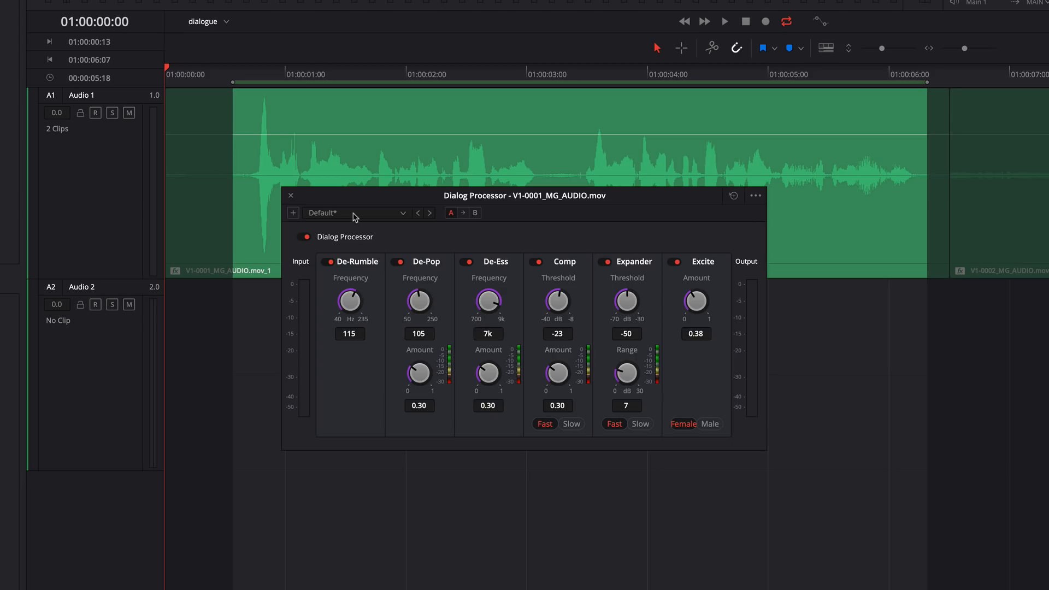
key(space)
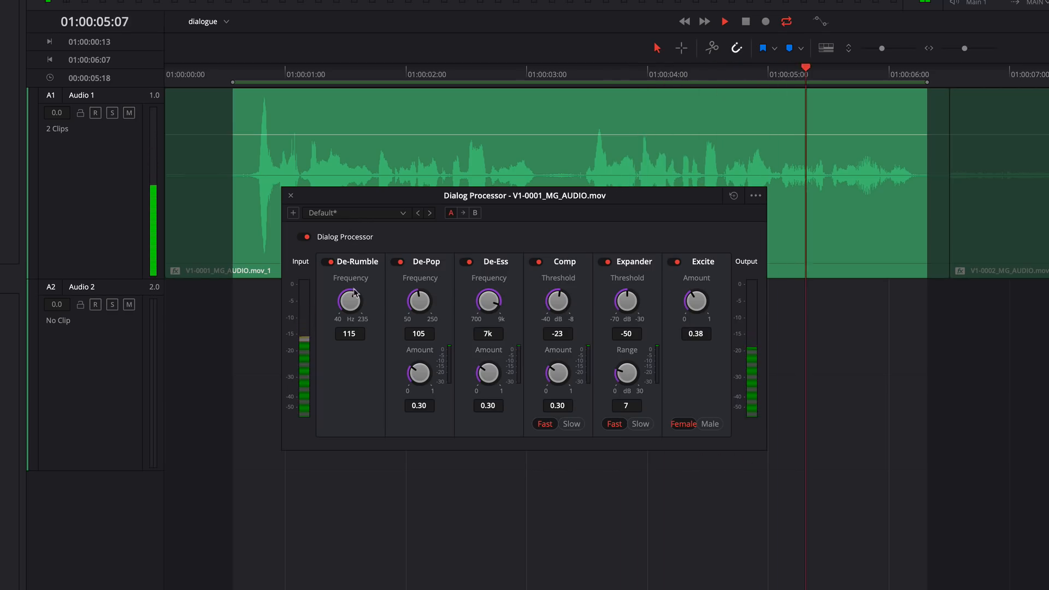
Set the De-Rumble frequency to 87 Hz and the De-Pop to frequency 80 and amount 0.34.
mouse_move(353, 306)
mouse_down()
mouse_move(311, 300)
mouse_move(255, 320)
mouse_move(334, 303)
mouse_up()
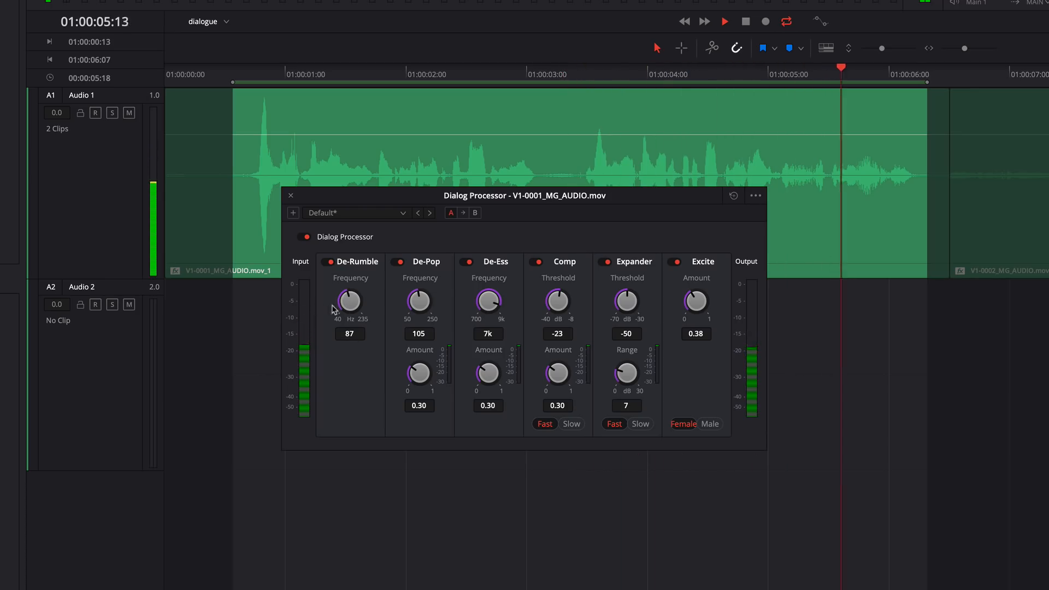
drag(418, 303, 393, 307)
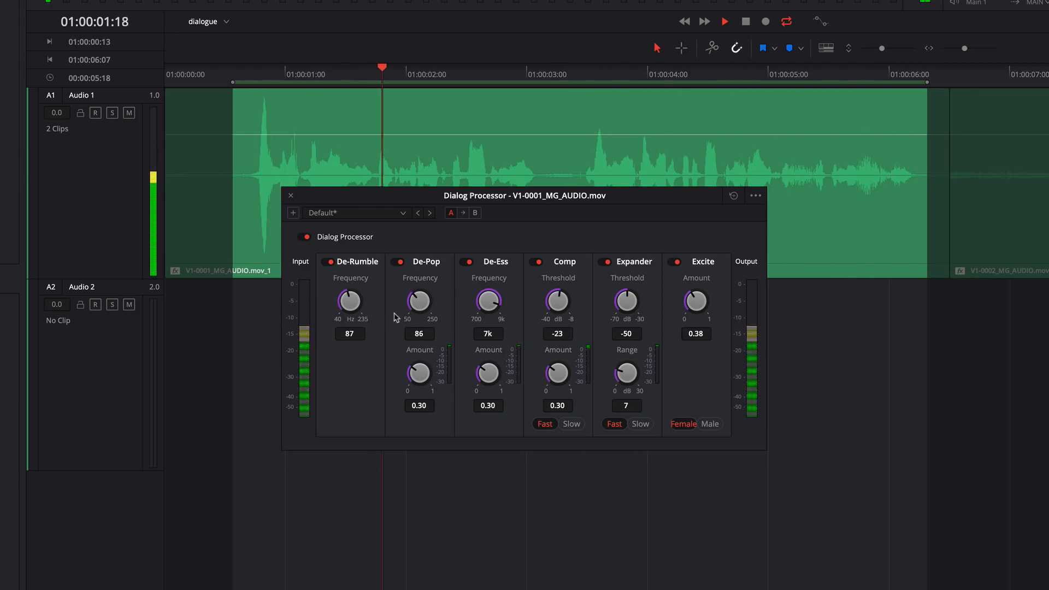
drag(411, 376, 413, 382)
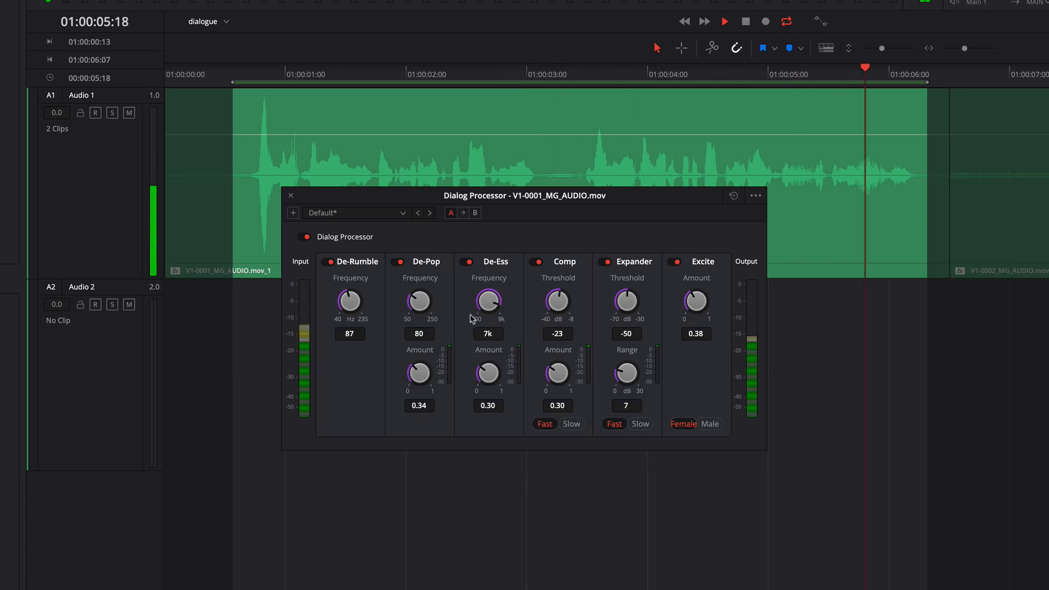
Set the De-Ess to frequency 5.06k and amount 0.54, and the Comp to threshold -29.4 dB and amount 0.47.
drag(487, 300, 391, 323)
drag(484, 303, 496, 298)
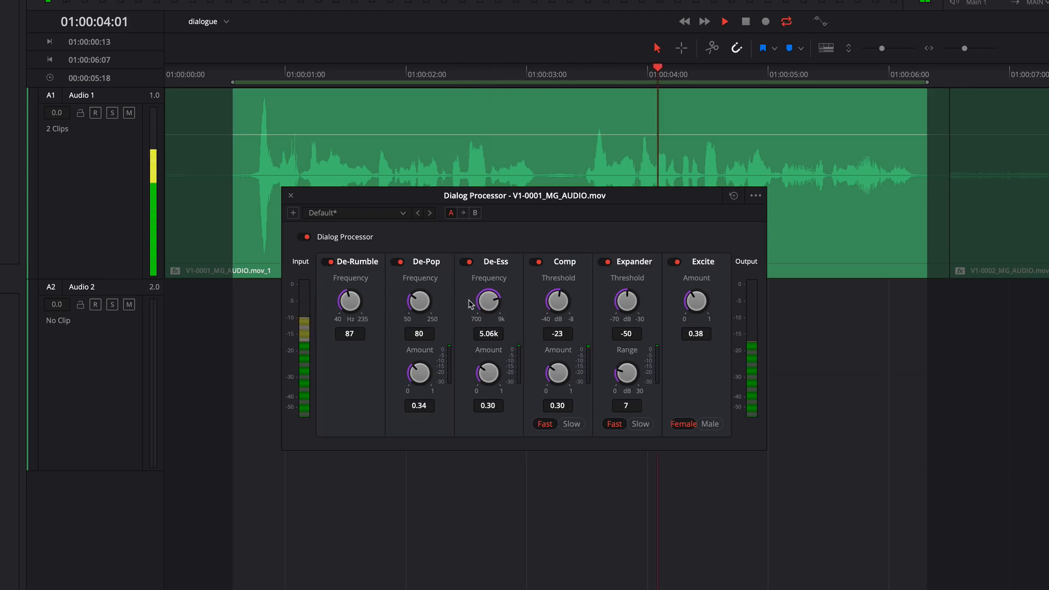
drag(488, 373, 508, 361)
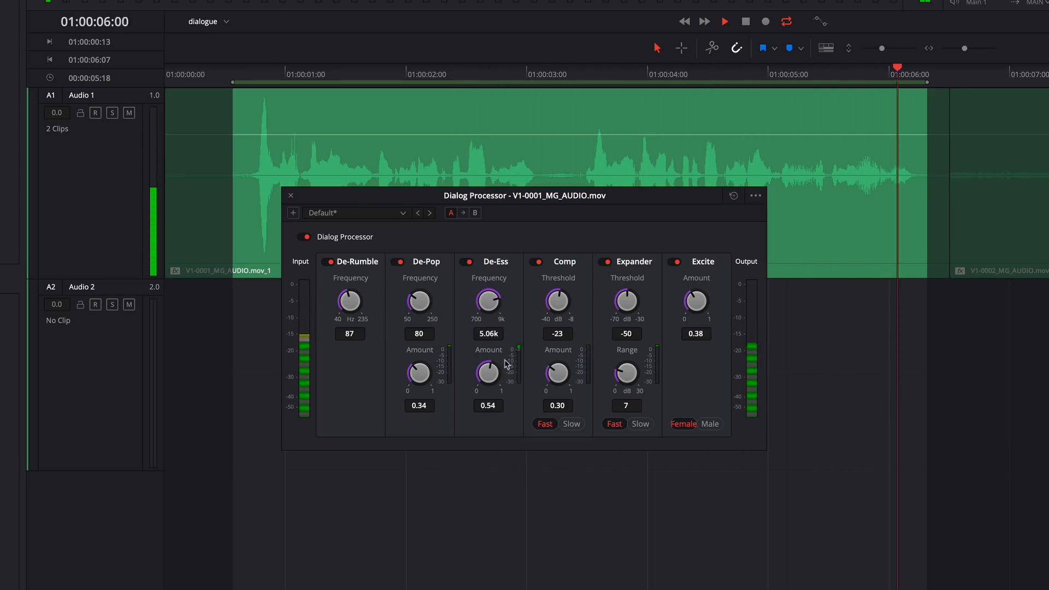
drag(557, 298, 520, 322)
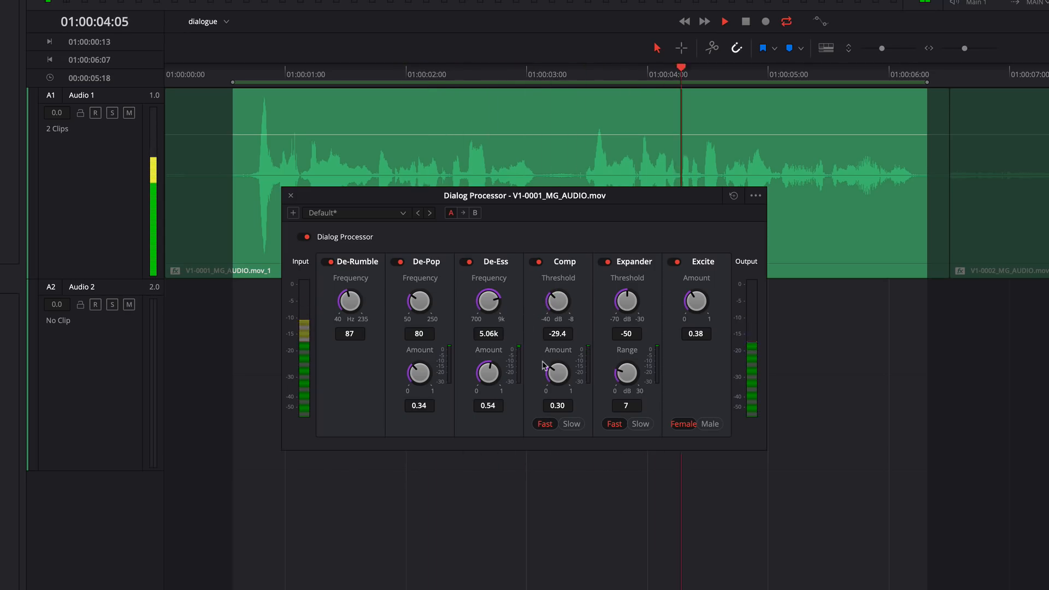
drag(554, 374, 564, 362)
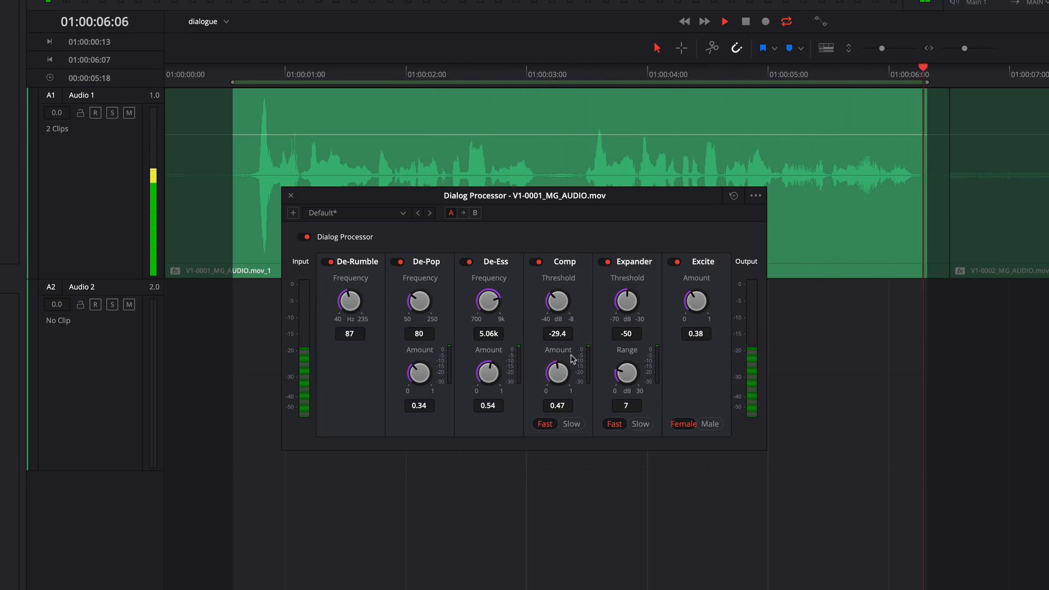
Set the Expander to threshold -50.9 dB and range 9.4 dB, and lower the Excite amount.
drag(621, 296, 622, 301)
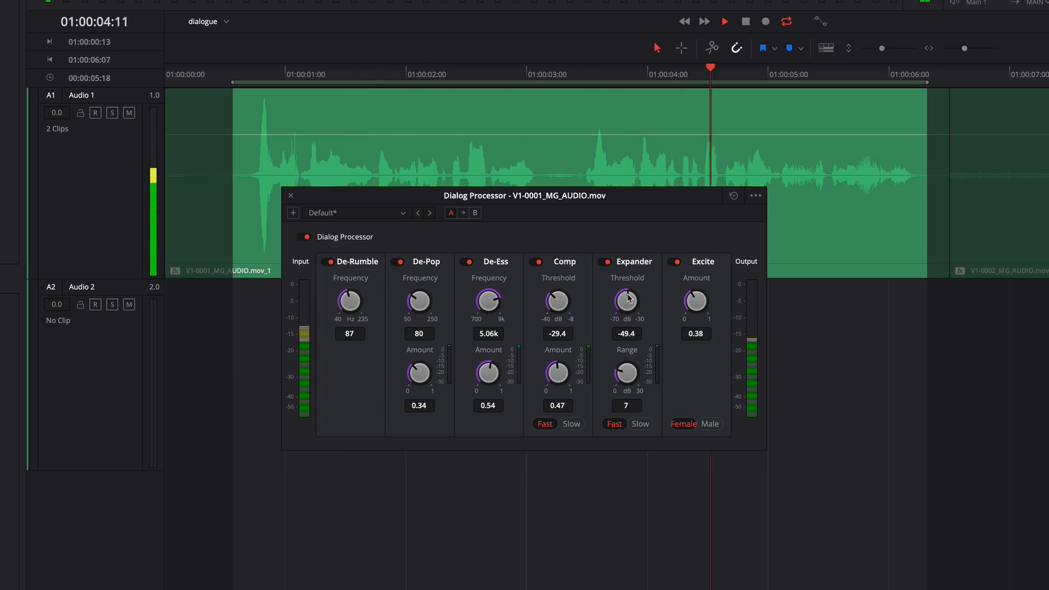
drag(626, 373, 636, 367)
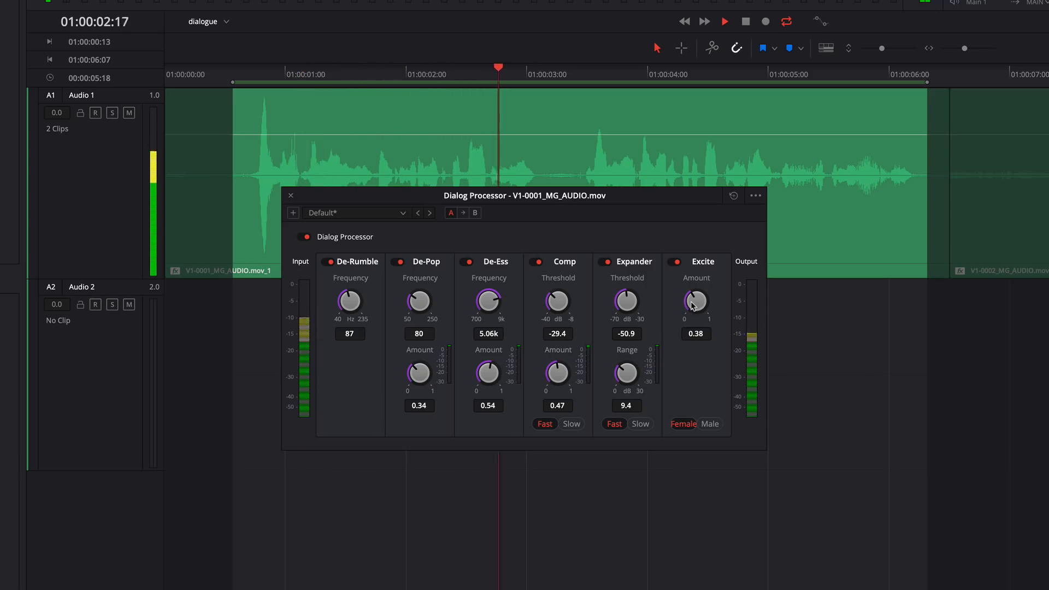
drag(694, 301, 672, 308)
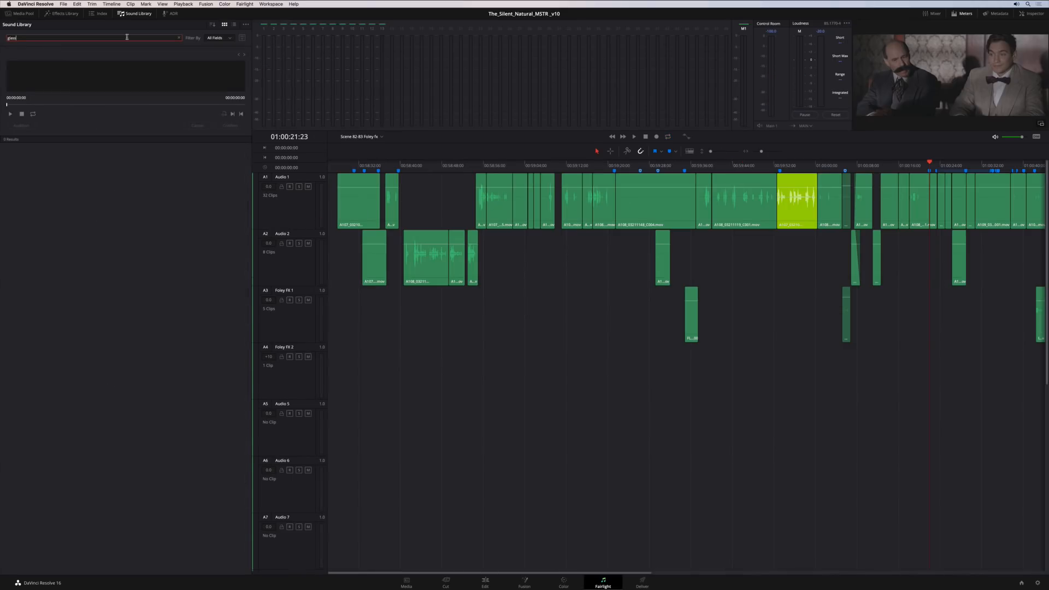
Search the Sound Library for glass and audition the Bartender Glass Mvmts.M sound.
key(Return)
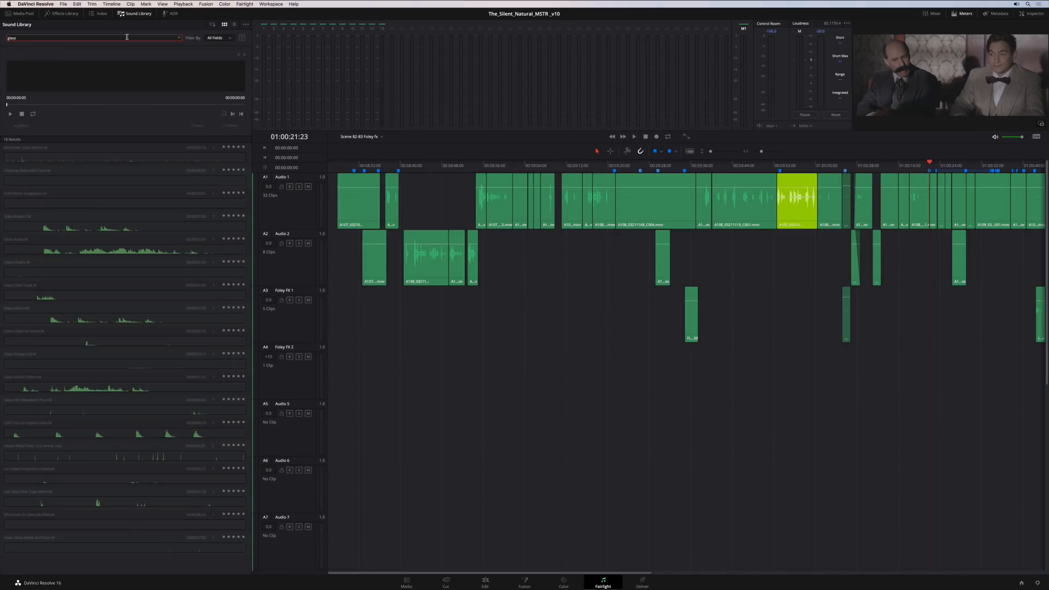
click(146, 159)
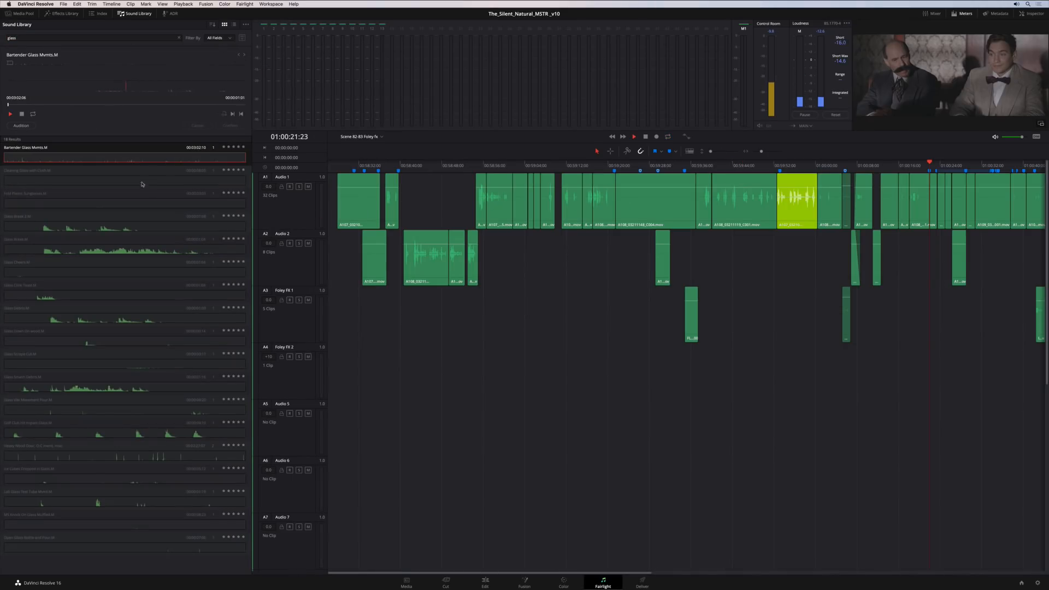
Audition the Glass Clink Toast.M and Glass Down On wood.M sounds from the glass search results.
key(space)
click(146, 295)
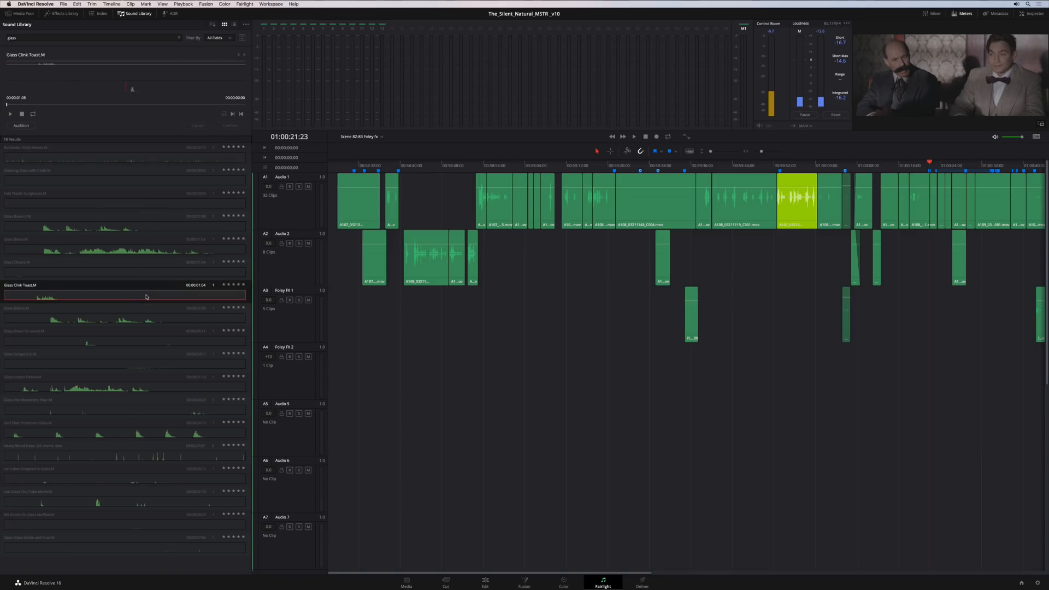
click(145, 340)
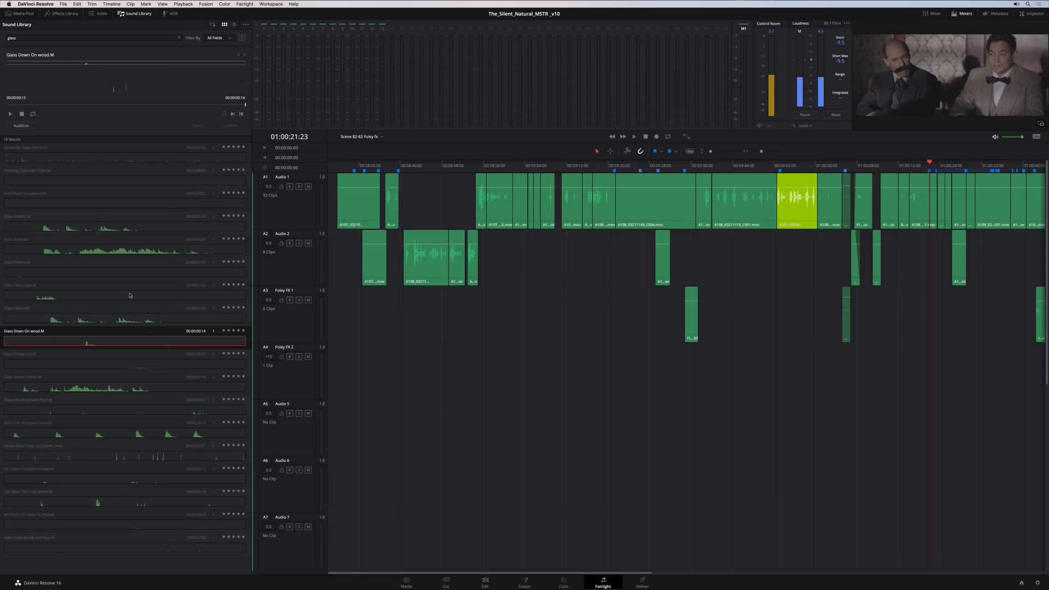
click(29, 38)
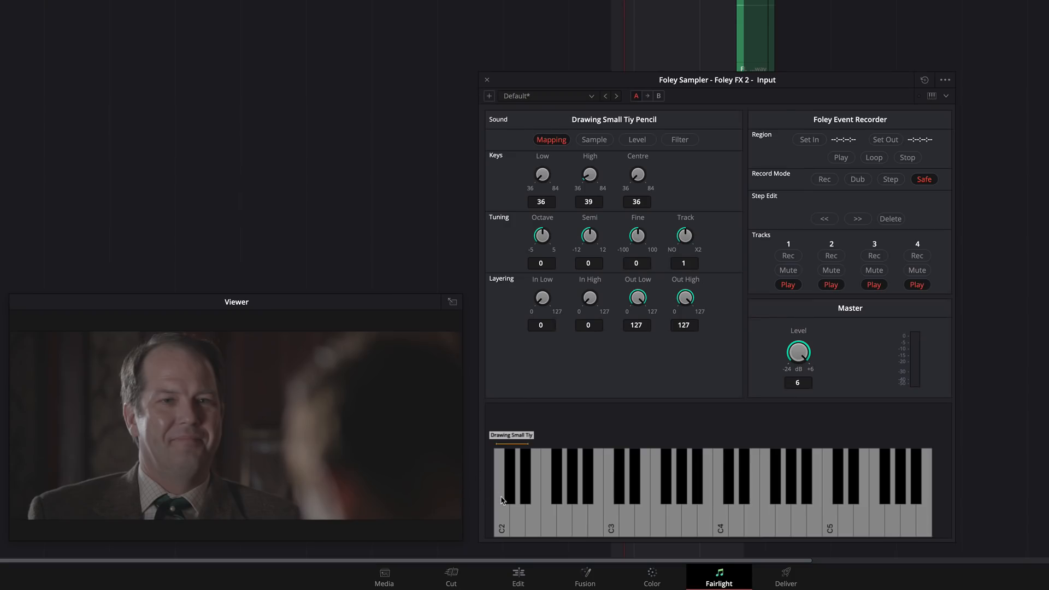
Play the Drawing Small Tiy Pencil sample on the four lowest keys of the Foley Sampler keyboard, from C2 upward.
click(501, 500)
click(501, 500)
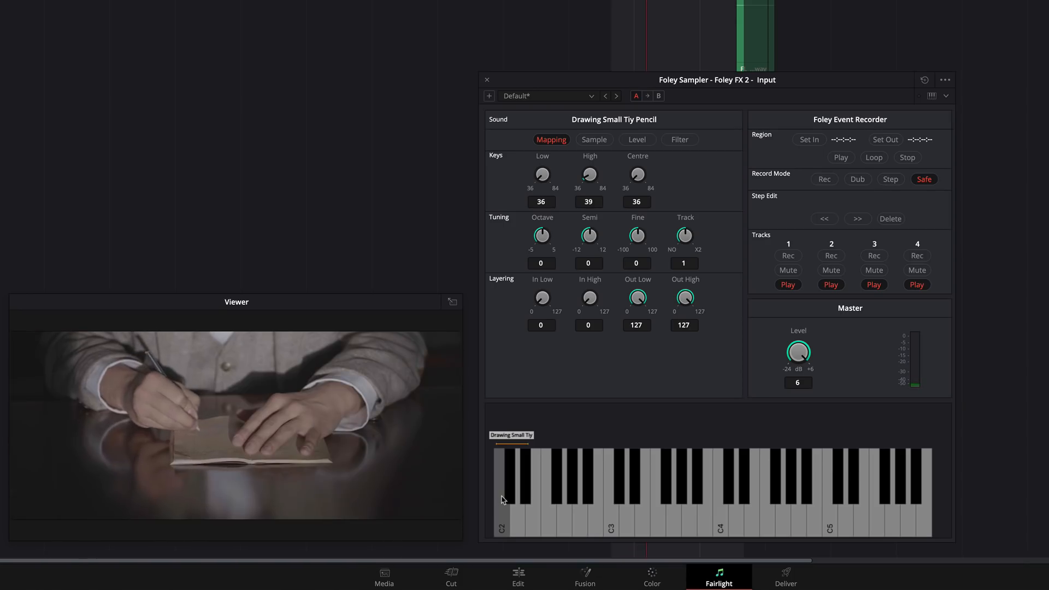
click(511, 496)
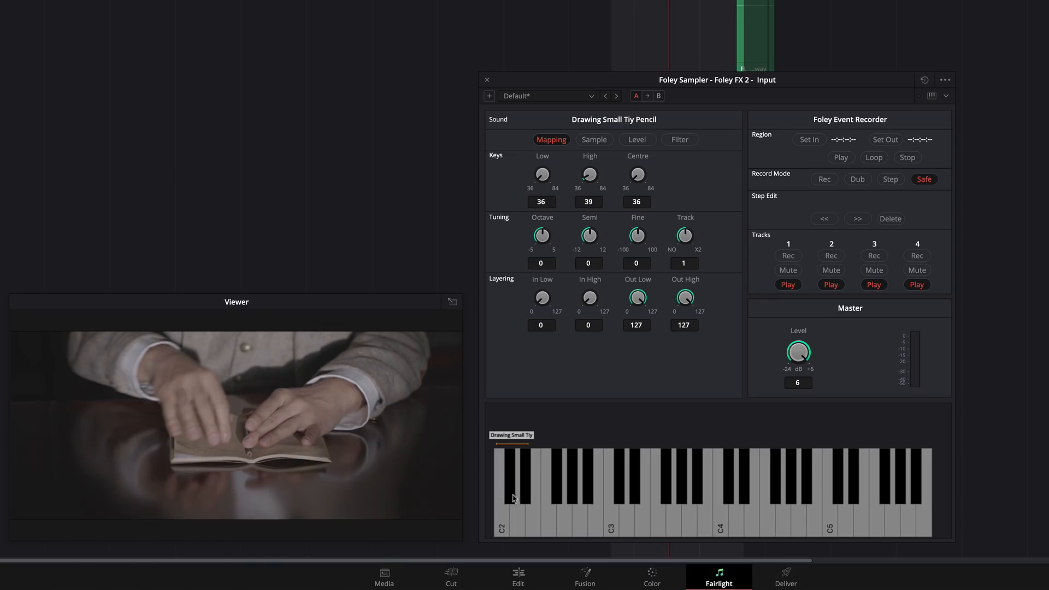
click(520, 520)
click(528, 497)
Add the Boots on Wood.M.wav sample from the Foley SFX for Scene 82 folder to the Foley Sampler.
click(945, 82)
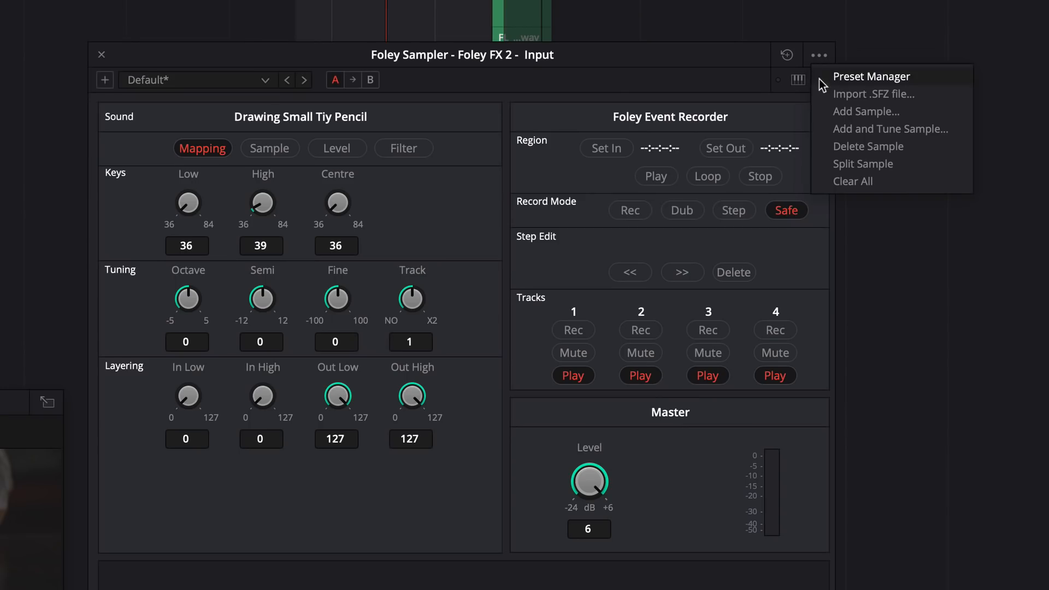
click(949, 117)
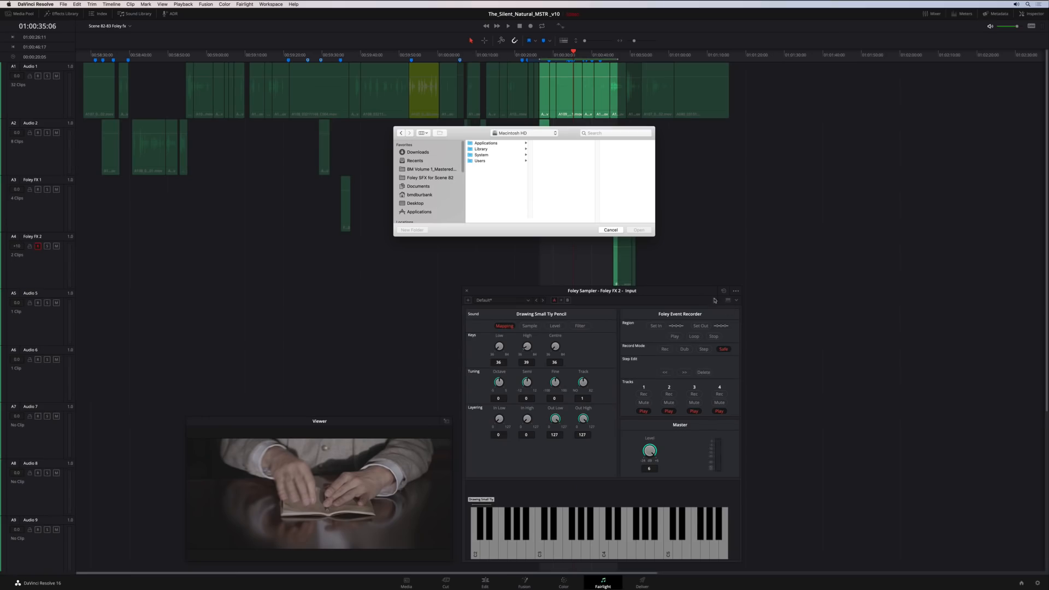
click(444, 178)
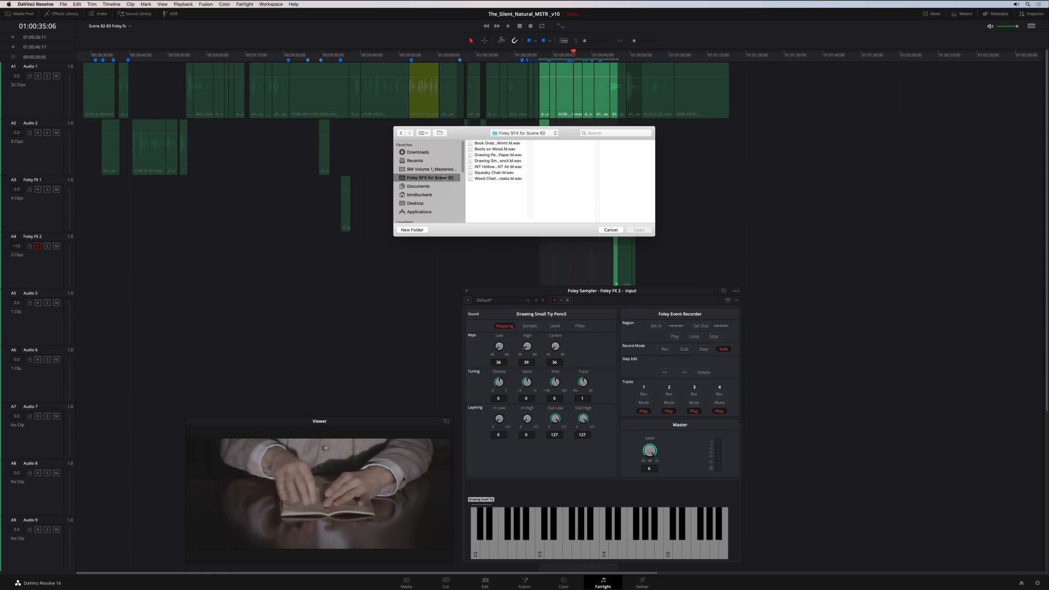
click(471, 149)
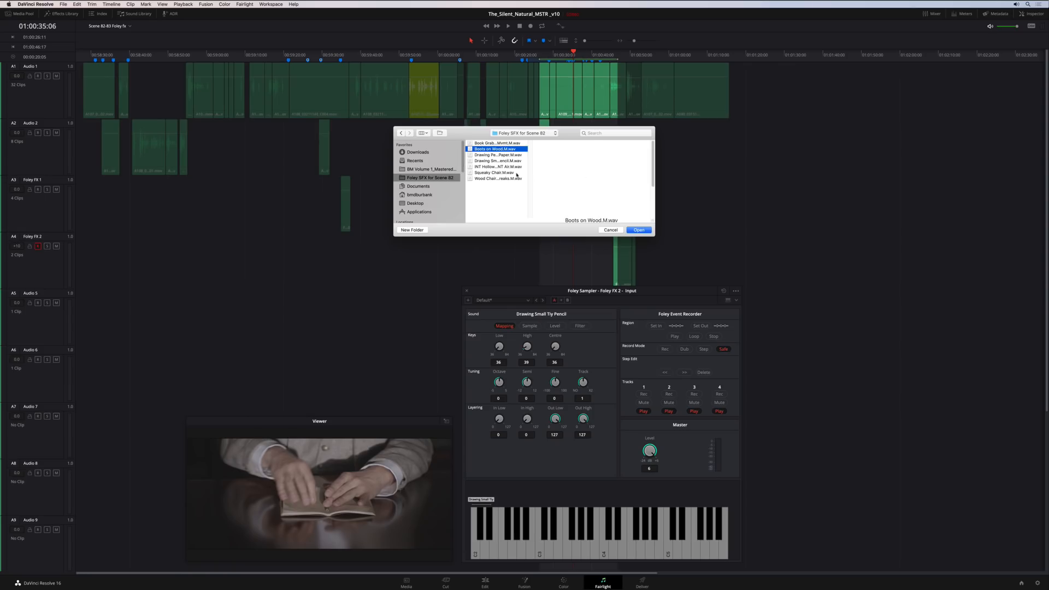
click(638, 230)
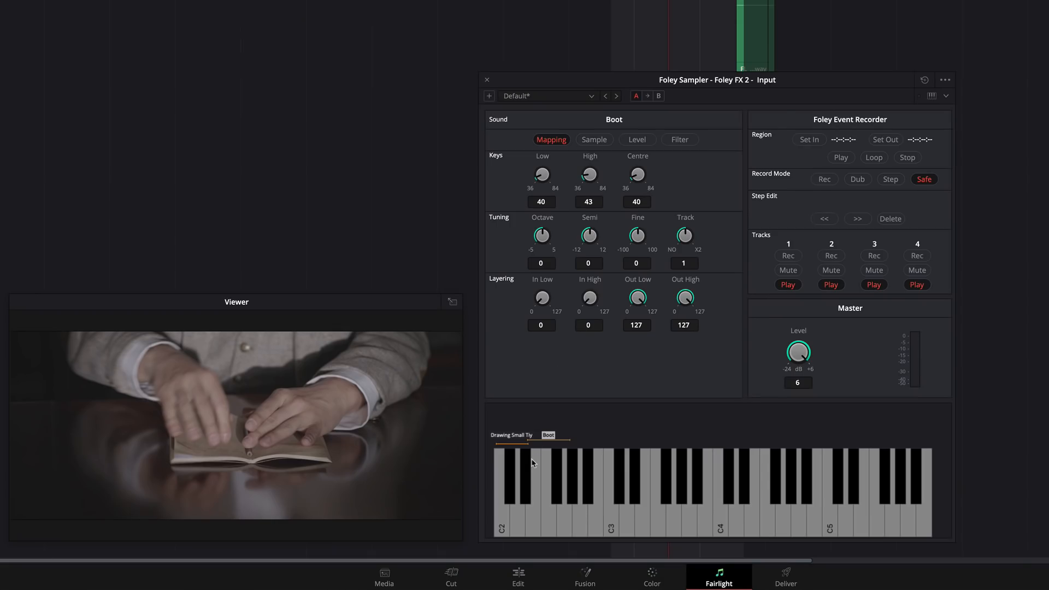
Audition the Boot sample on its lowest key and widen its key range by raising the High key.
click(535, 465)
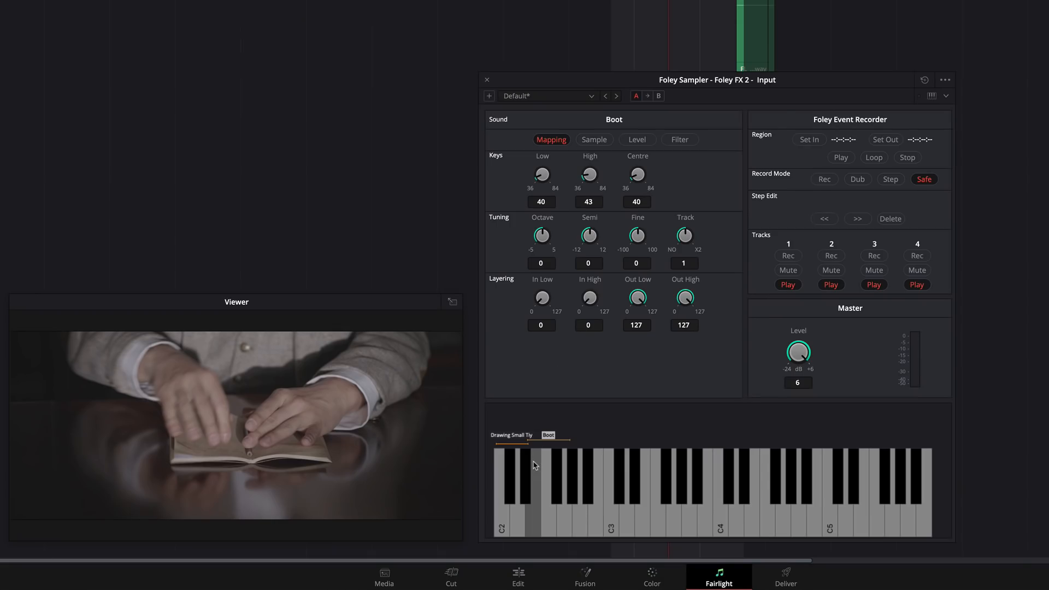
click(534, 465)
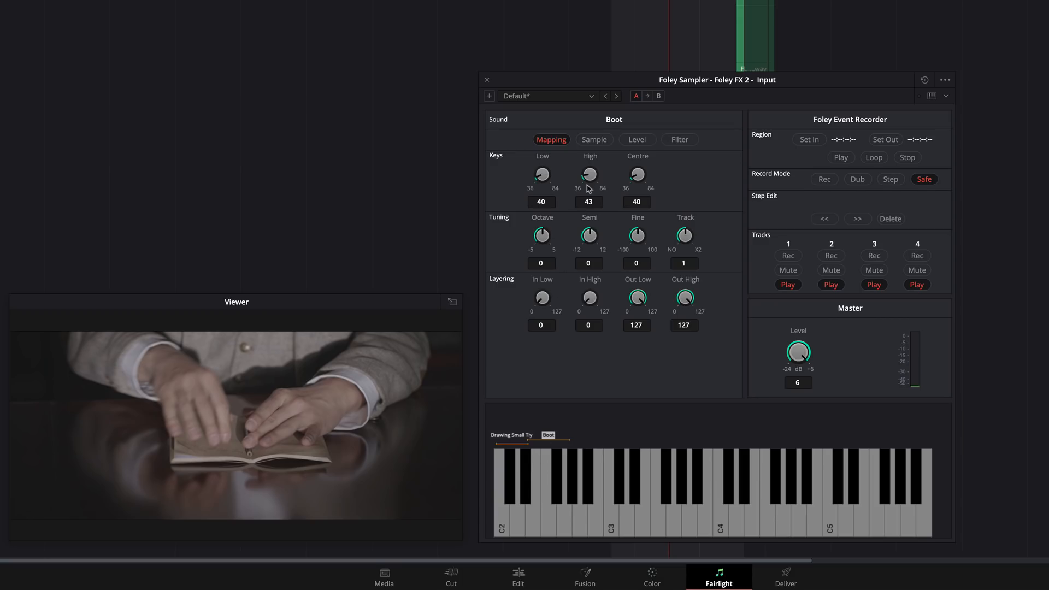
drag(590, 178, 594, 175)
Show the Boot sample's waveform and split it into individual samples mapped across the keyboard.
click(592, 141)
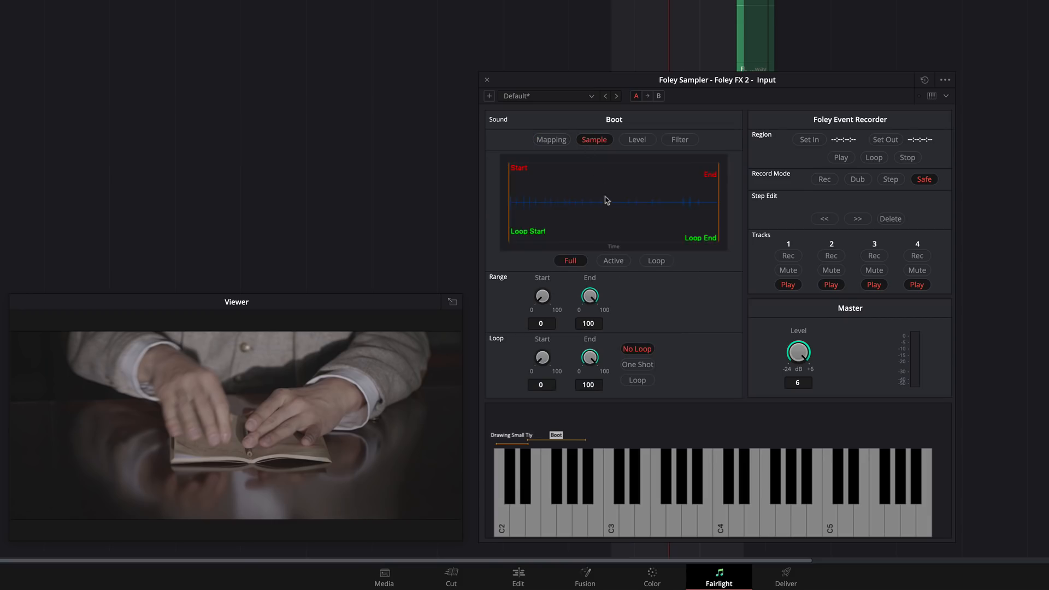
mouse_move(593, 295)
mouse_down()
mouse_move(553, 294)
mouse_move(593, 295)
mouse_up()
click(944, 82)
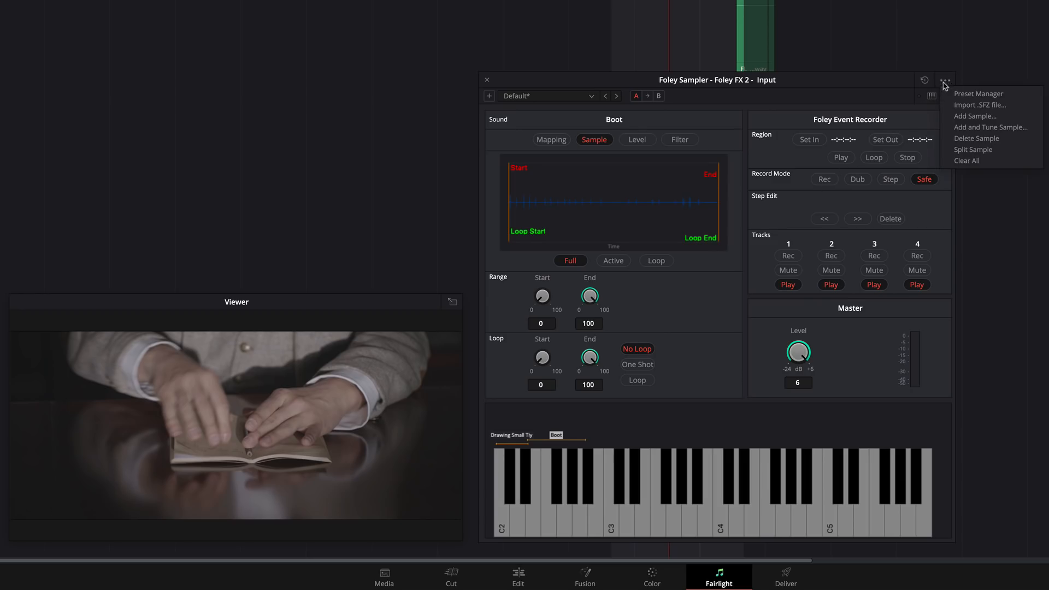
click(948, 149)
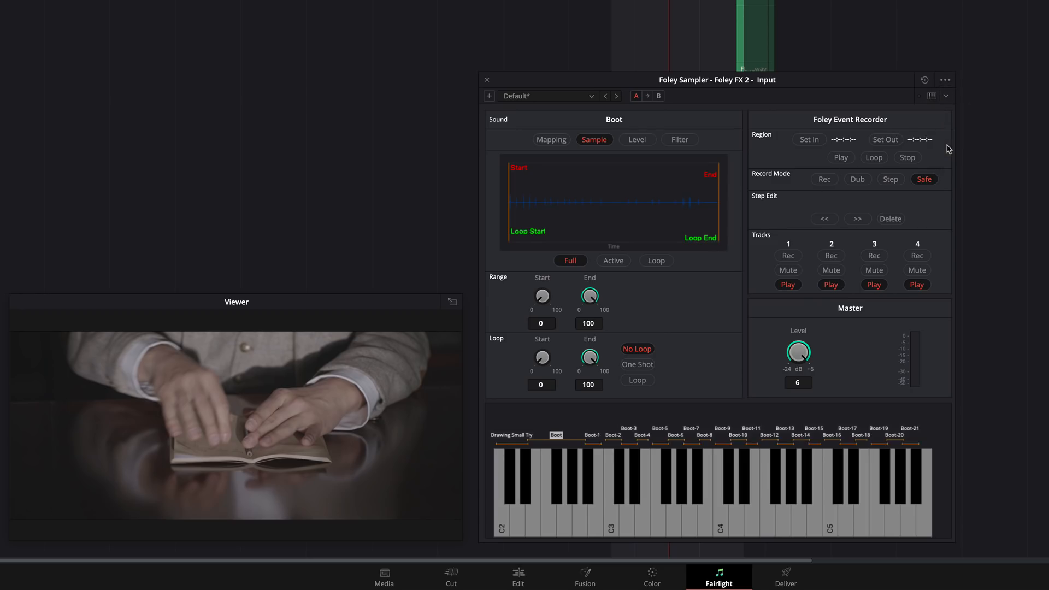
Audition the split Boot samples on the keys around and above C4.
click(718, 464)
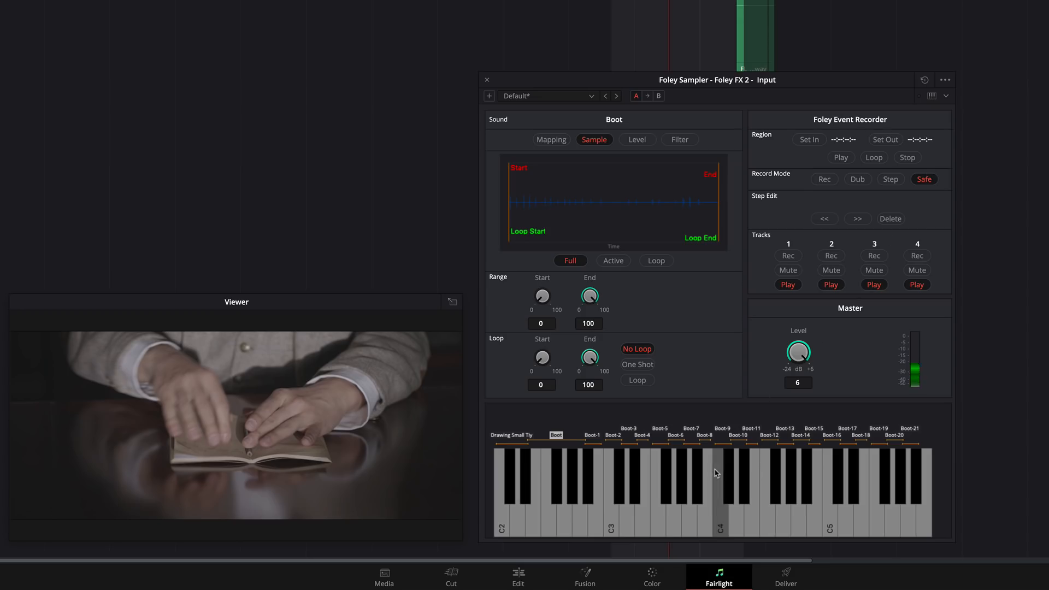
click(712, 508)
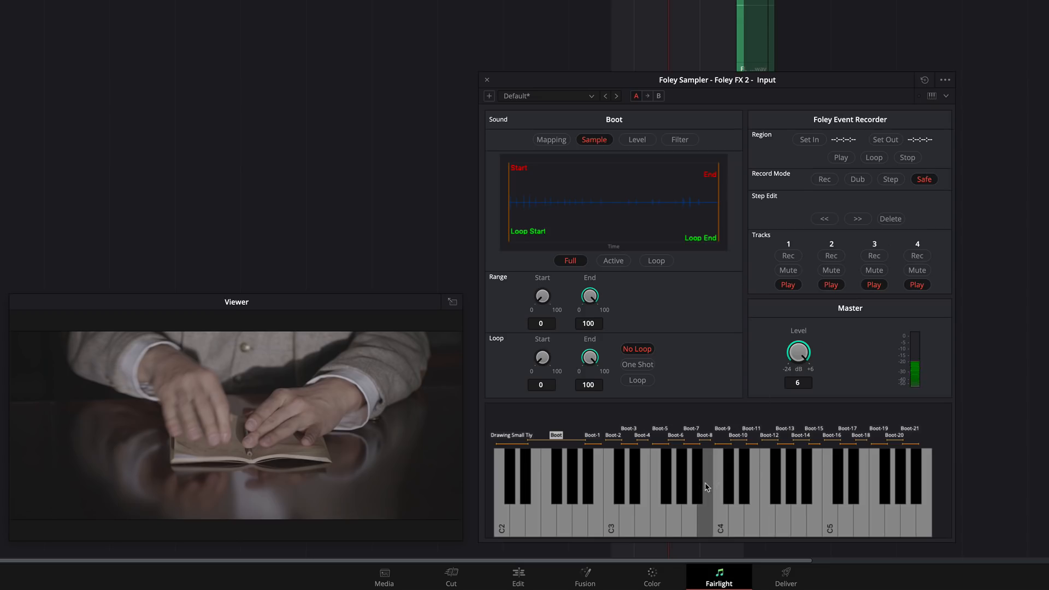
click(734, 516)
click(752, 519)
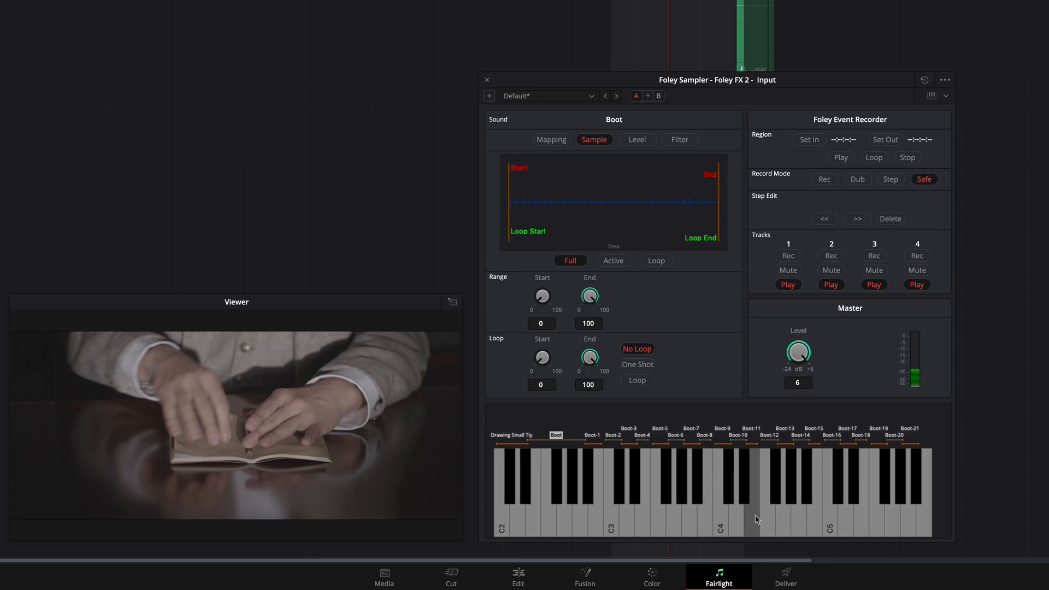
click(796, 522)
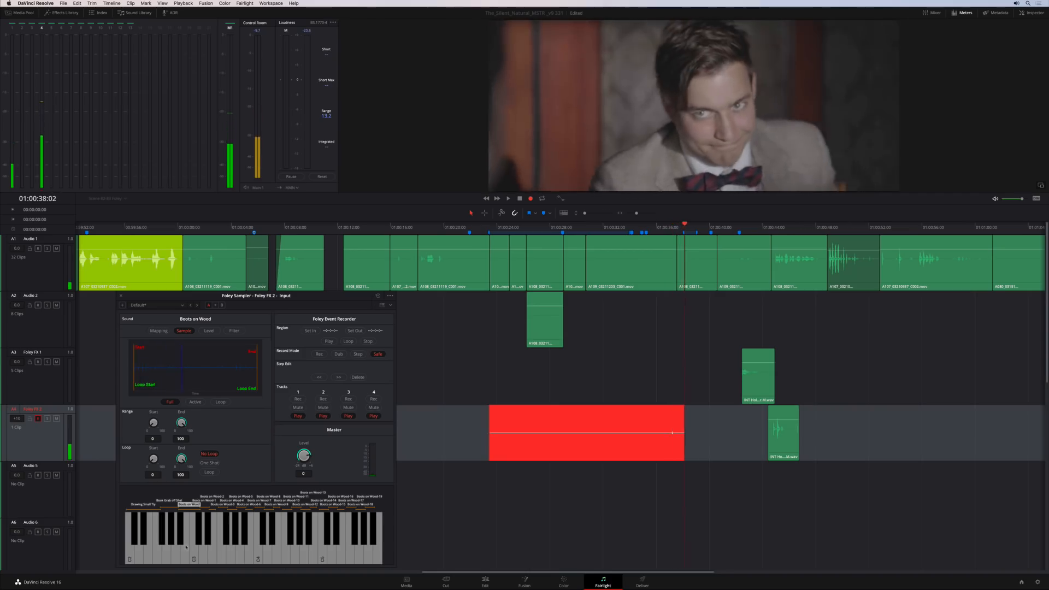
Perform the Boots on Wood footsteps on the sampler keyboard while recording onto the Foley FX 2 track.
click(217, 547)
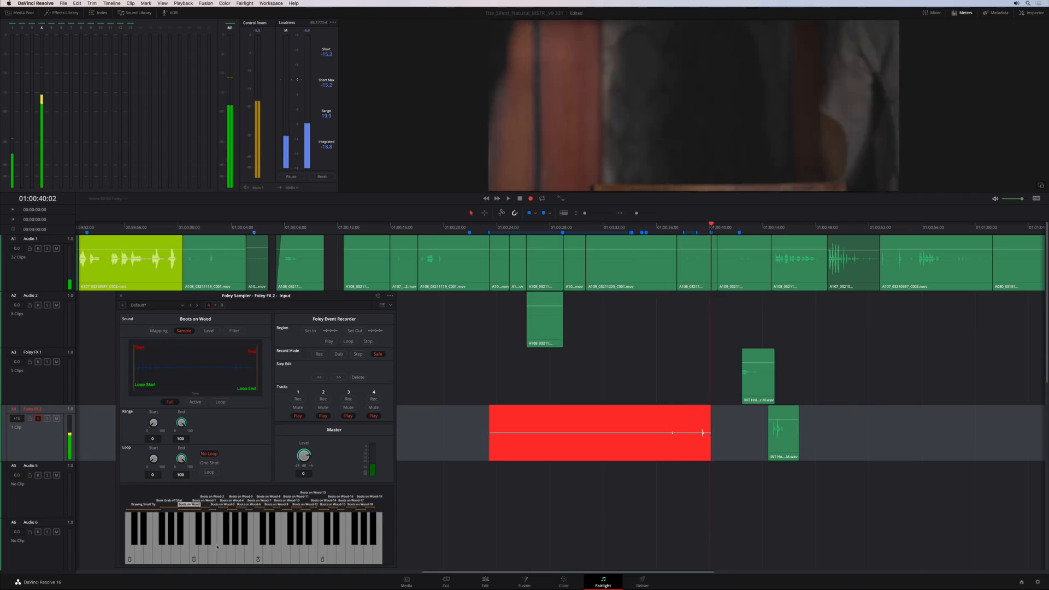
click(230, 549)
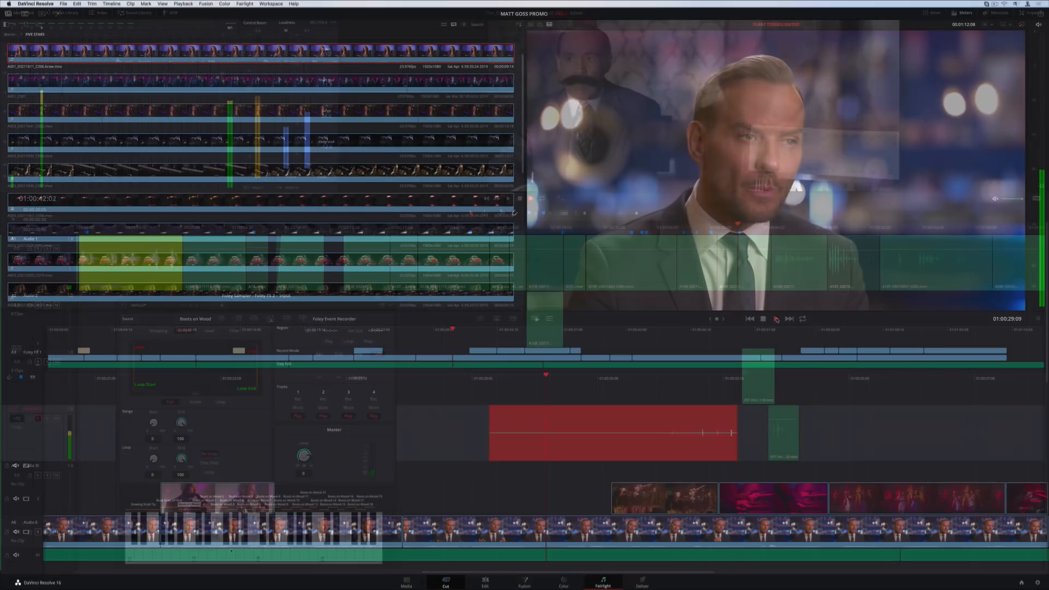